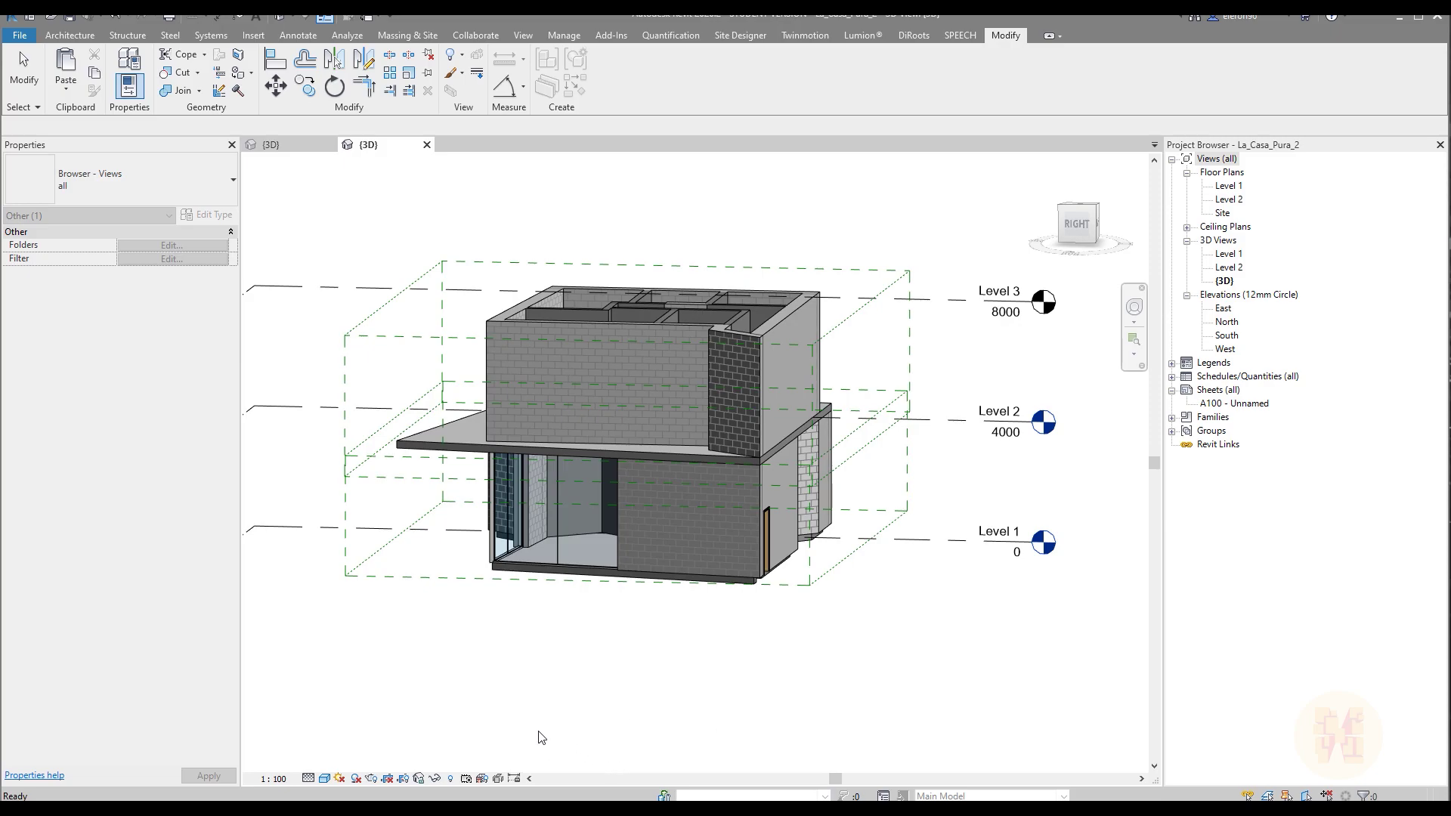
{"action": "left_click", "coordinate": [470, 714]}
{"action": "middle_click_drag", "start_coordinate": [535, 667], "coordinate": [810, 693], "text": "shift"}
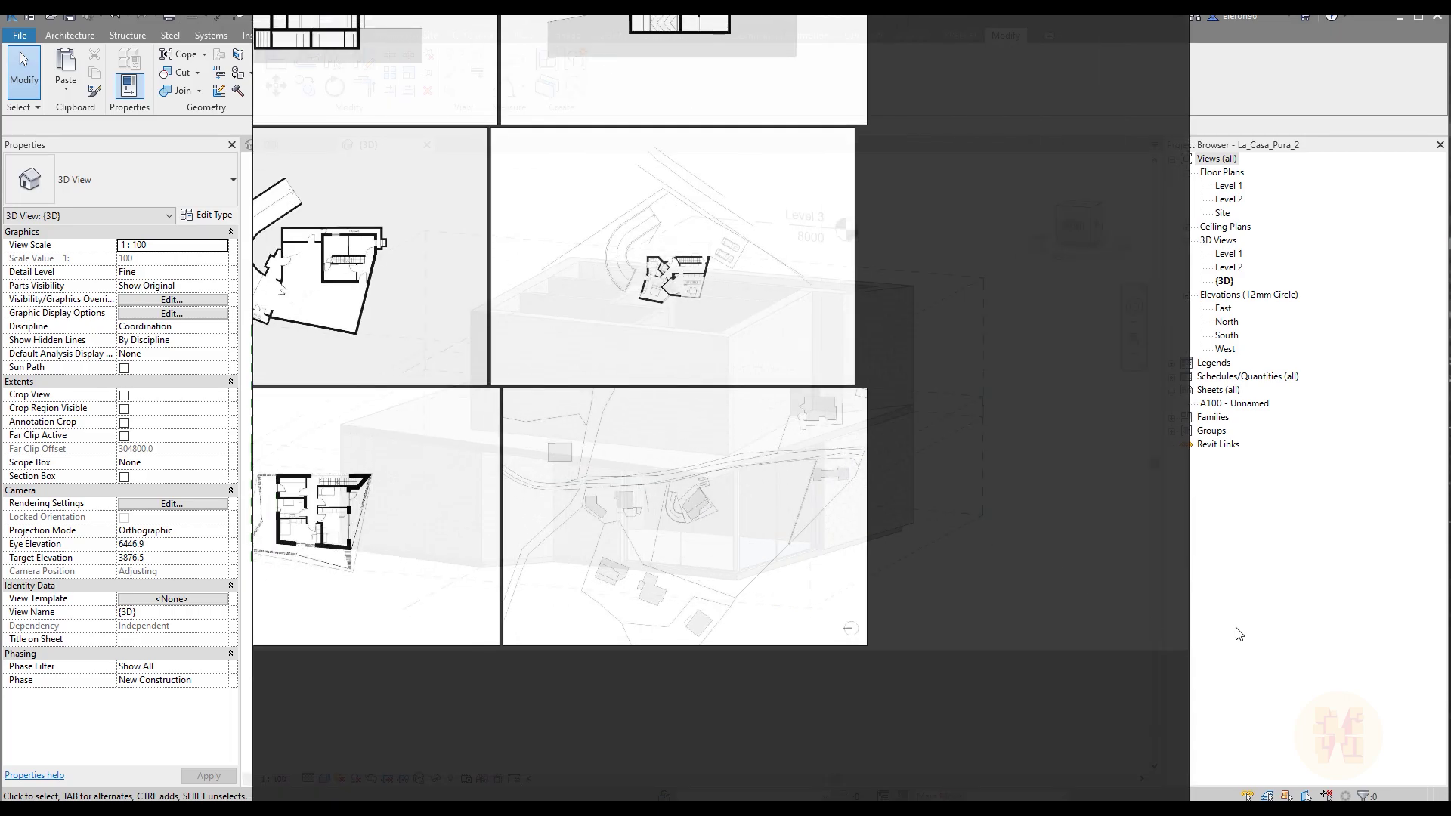
{"action": "left_click", "coordinate": [1253, 612]}
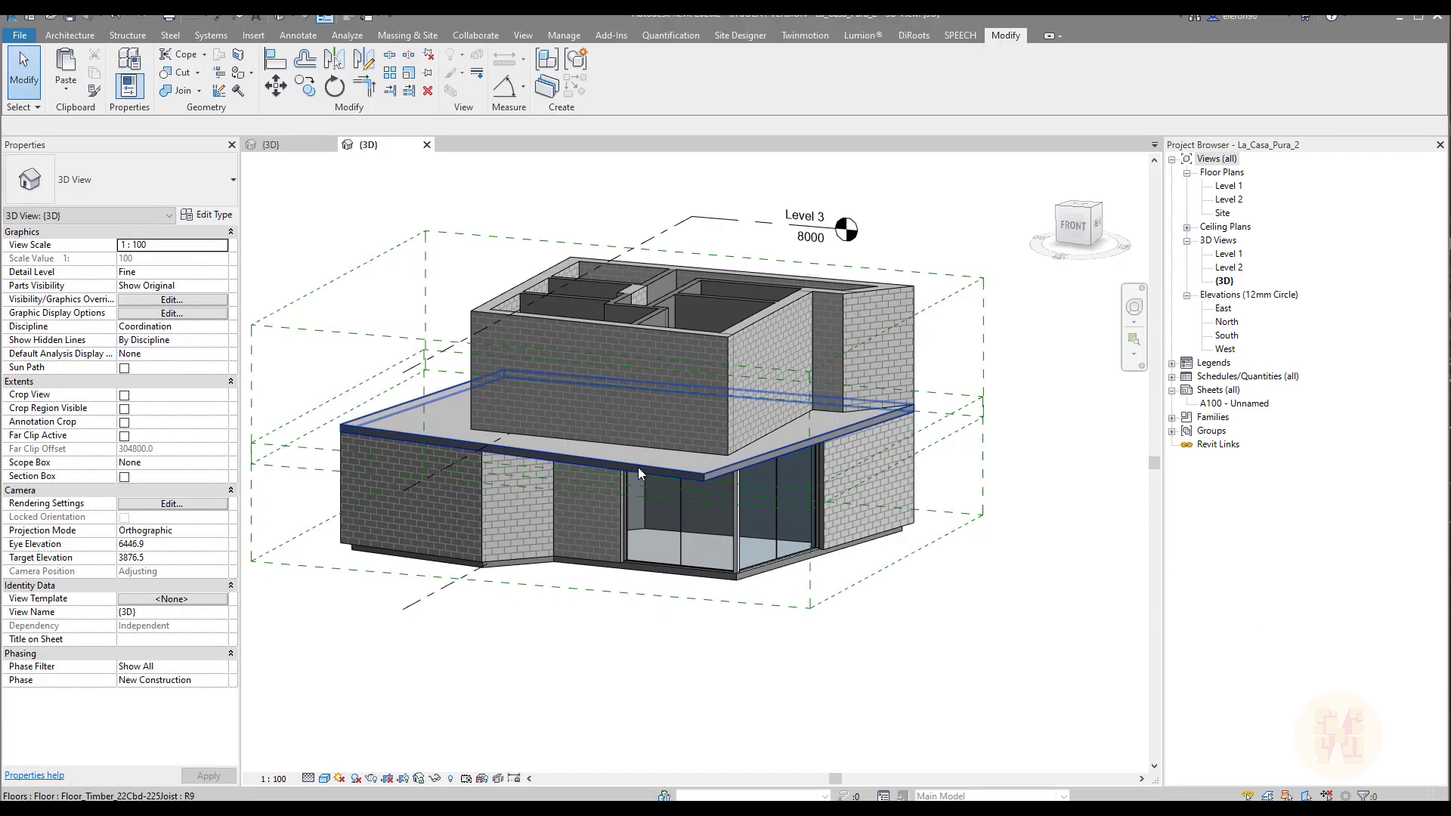
{"action": "middle_click_drag", "start_coordinate": [569, 482], "coordinate": [696, 491], "text": "shift"}
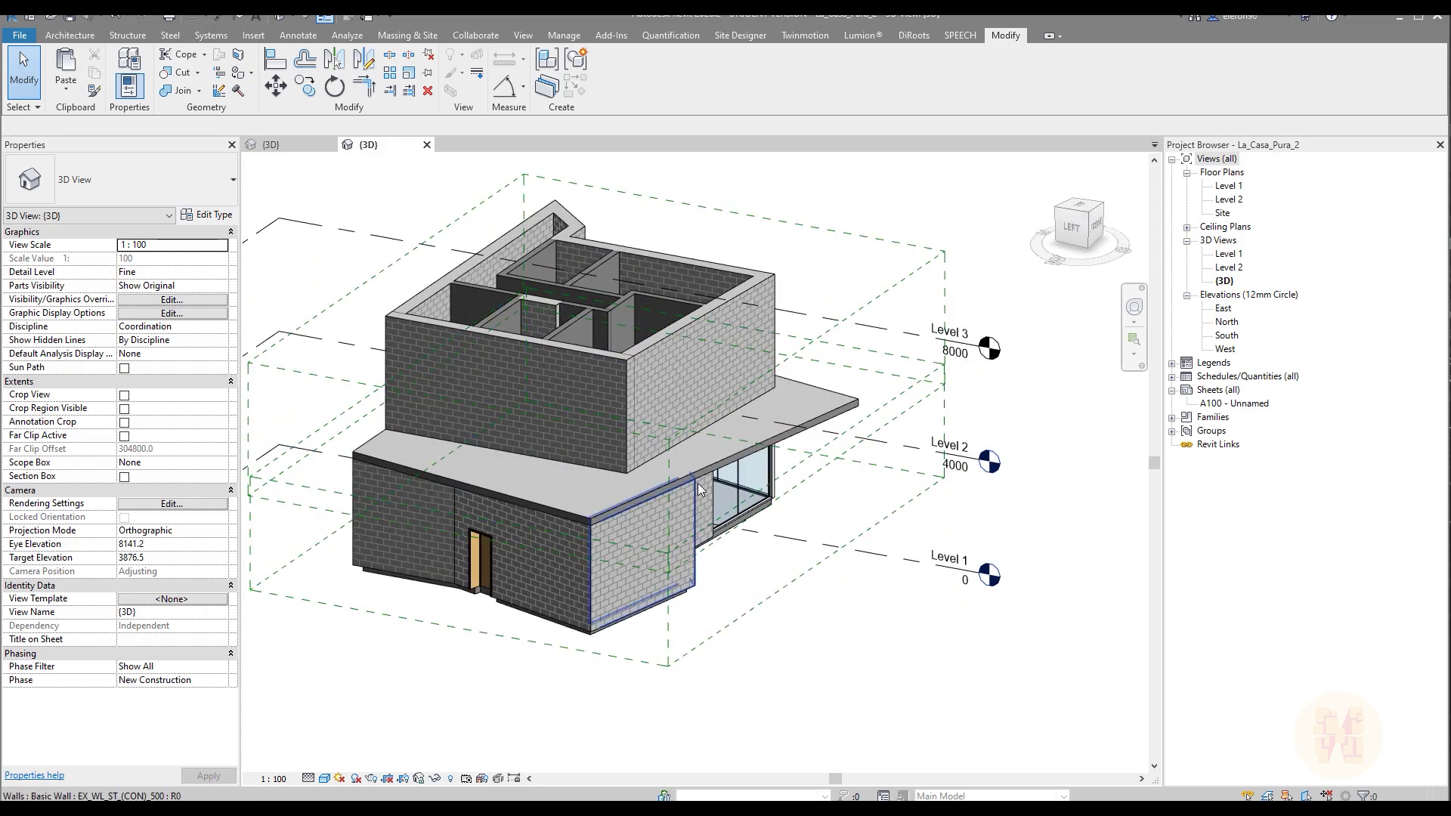
{"action": "middle_click_drag", "start_coordinate": [830, 439], "coordinate": [631, 374], "text": "shift"}
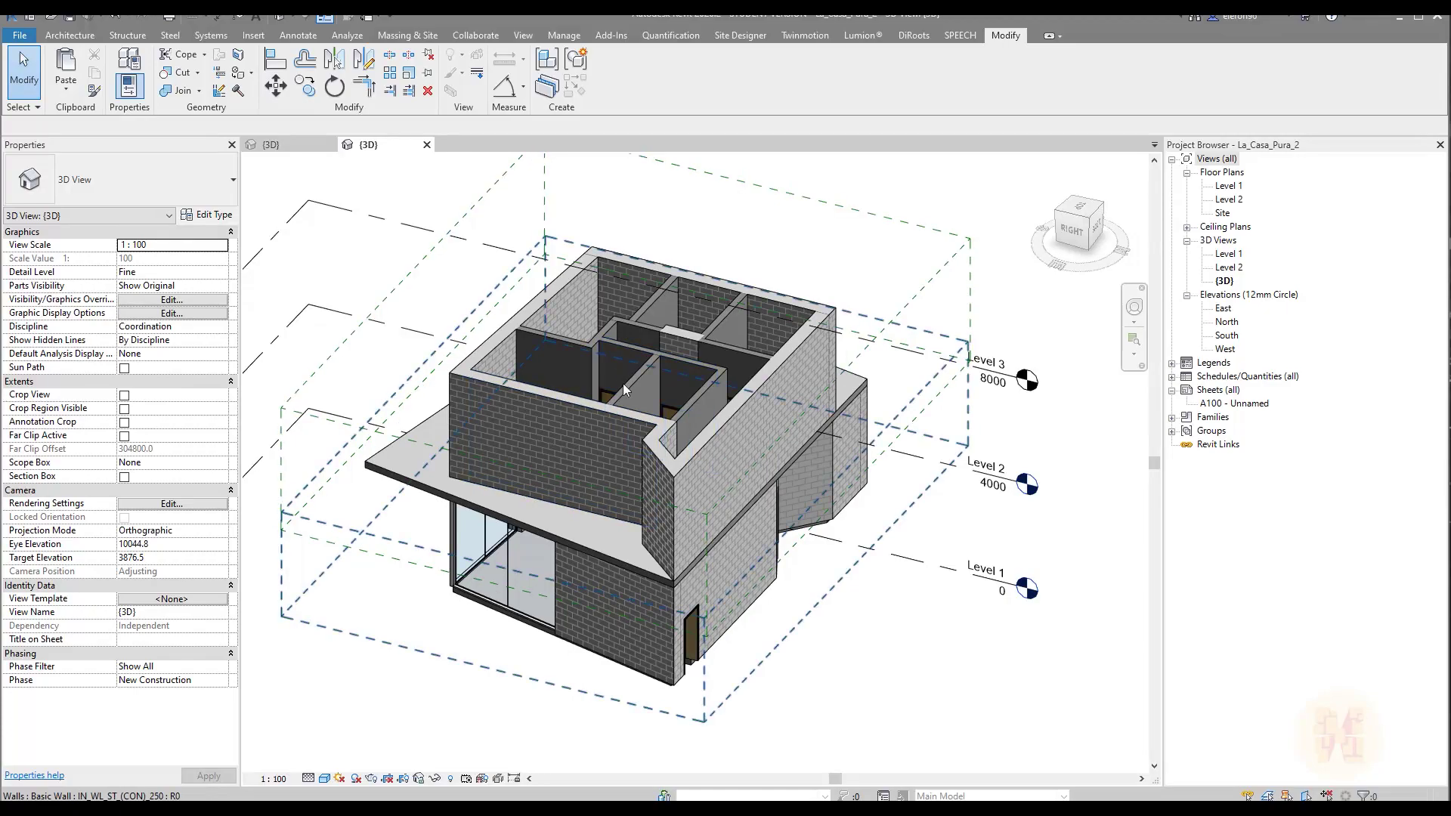
{"action": "middle_click_drag", "start_coordinate": [479, 419], "coordinate": [650, 401], "text": "shift"}
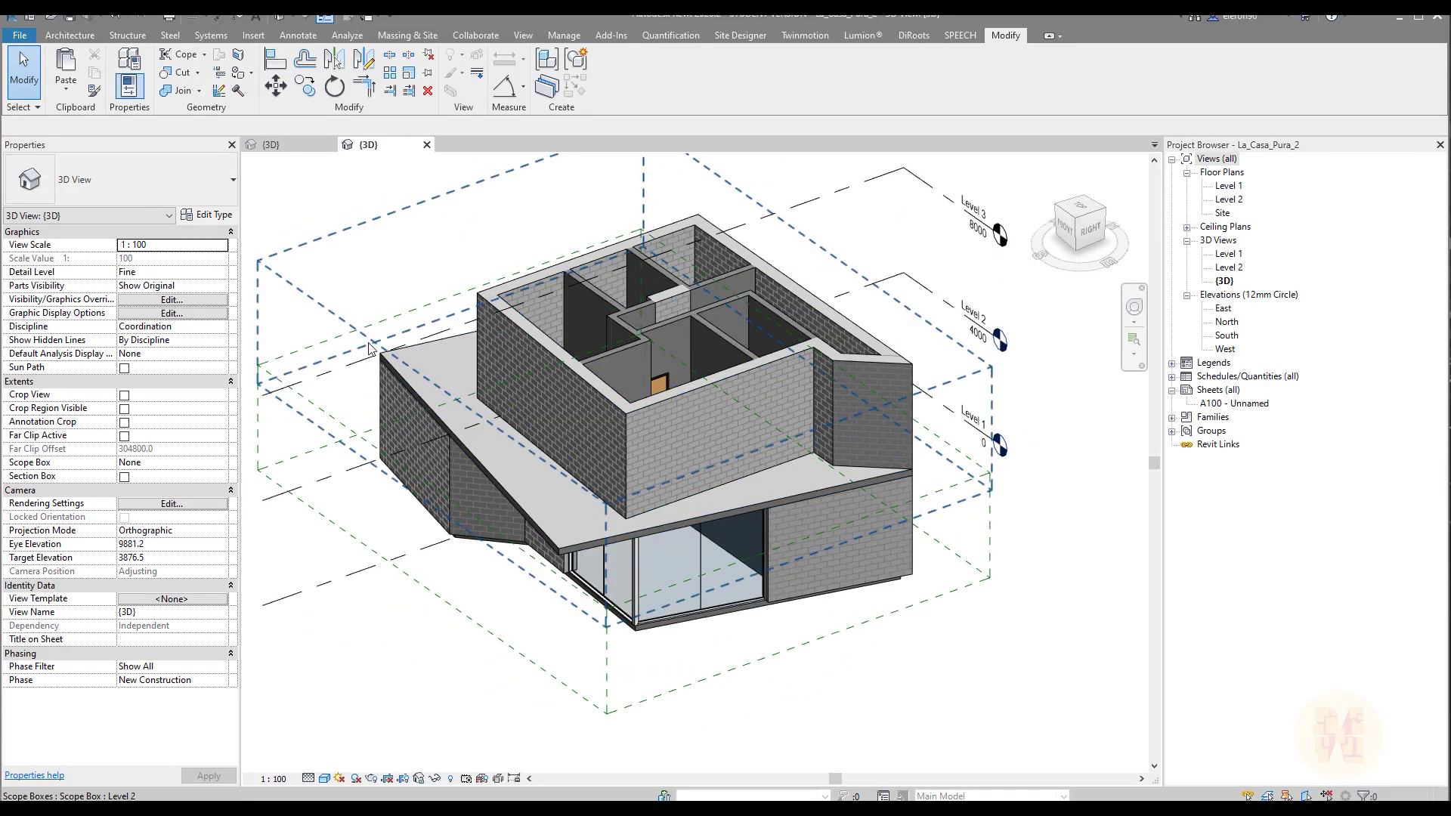
Start a footprint roof on Level 2 and create its boundary from the four edges of the Level 2 floor slab.
{"action": "left_click", "coordinate": [76, 36]}
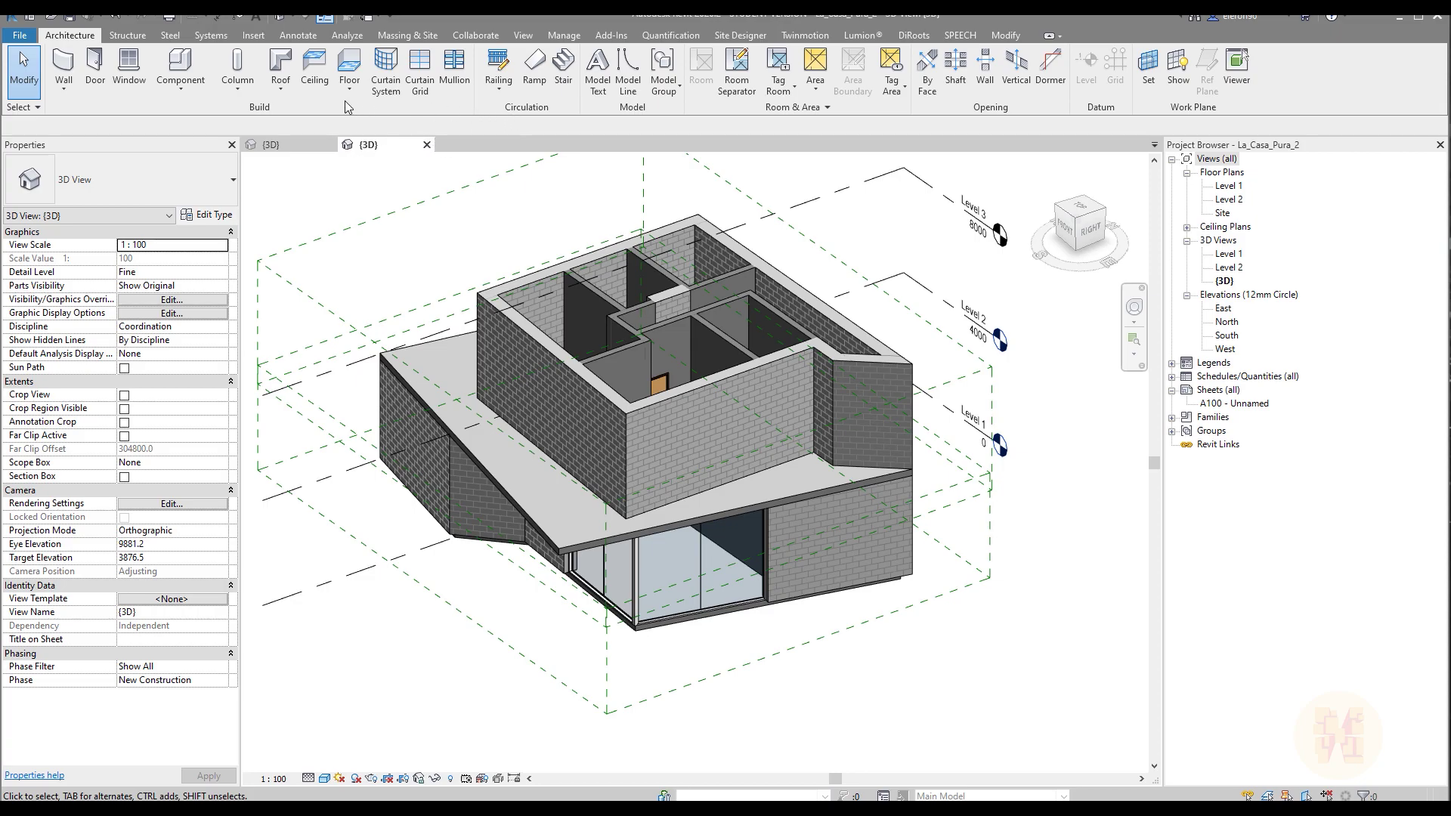
{"action": "left_click", "coordinate": [281, 67]}
{"action": "left_click_drag", "start_coordinate": [90, 263], "coordinate": [600, 316]}
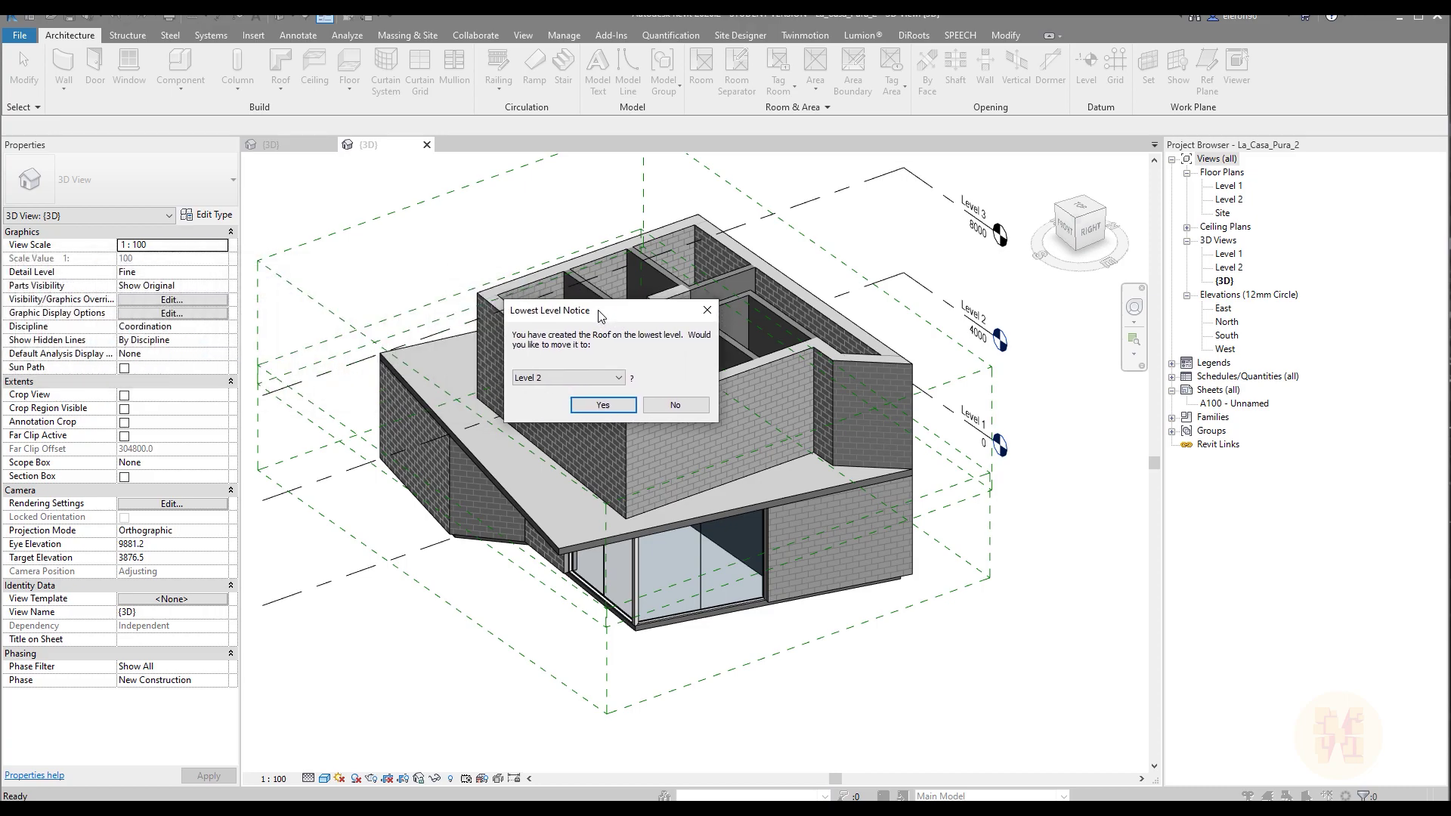
{"action": "left_click", "coordinate": [603, 405]}
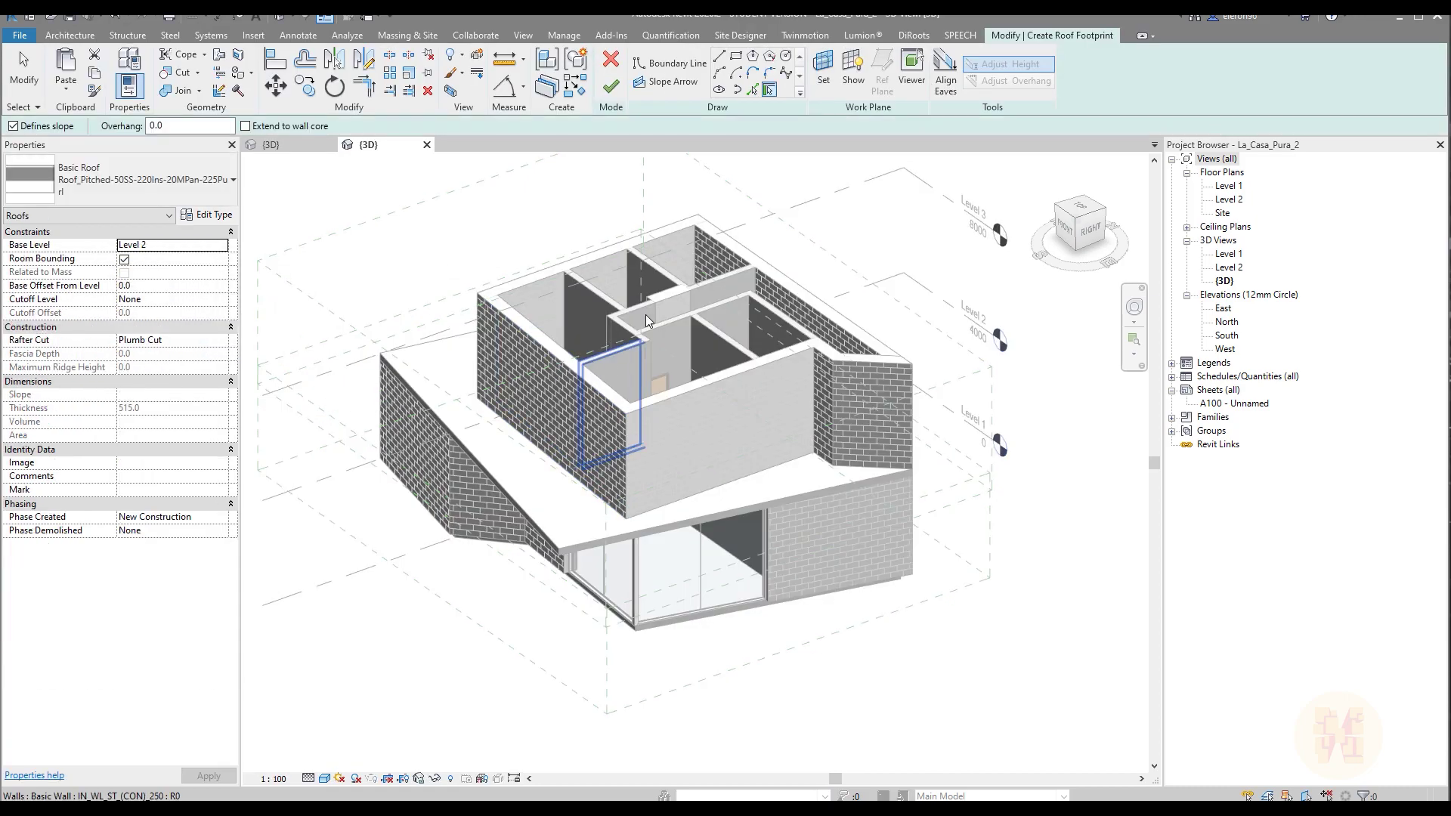
{"action": "left_click", "coordinate": [751, 91]}
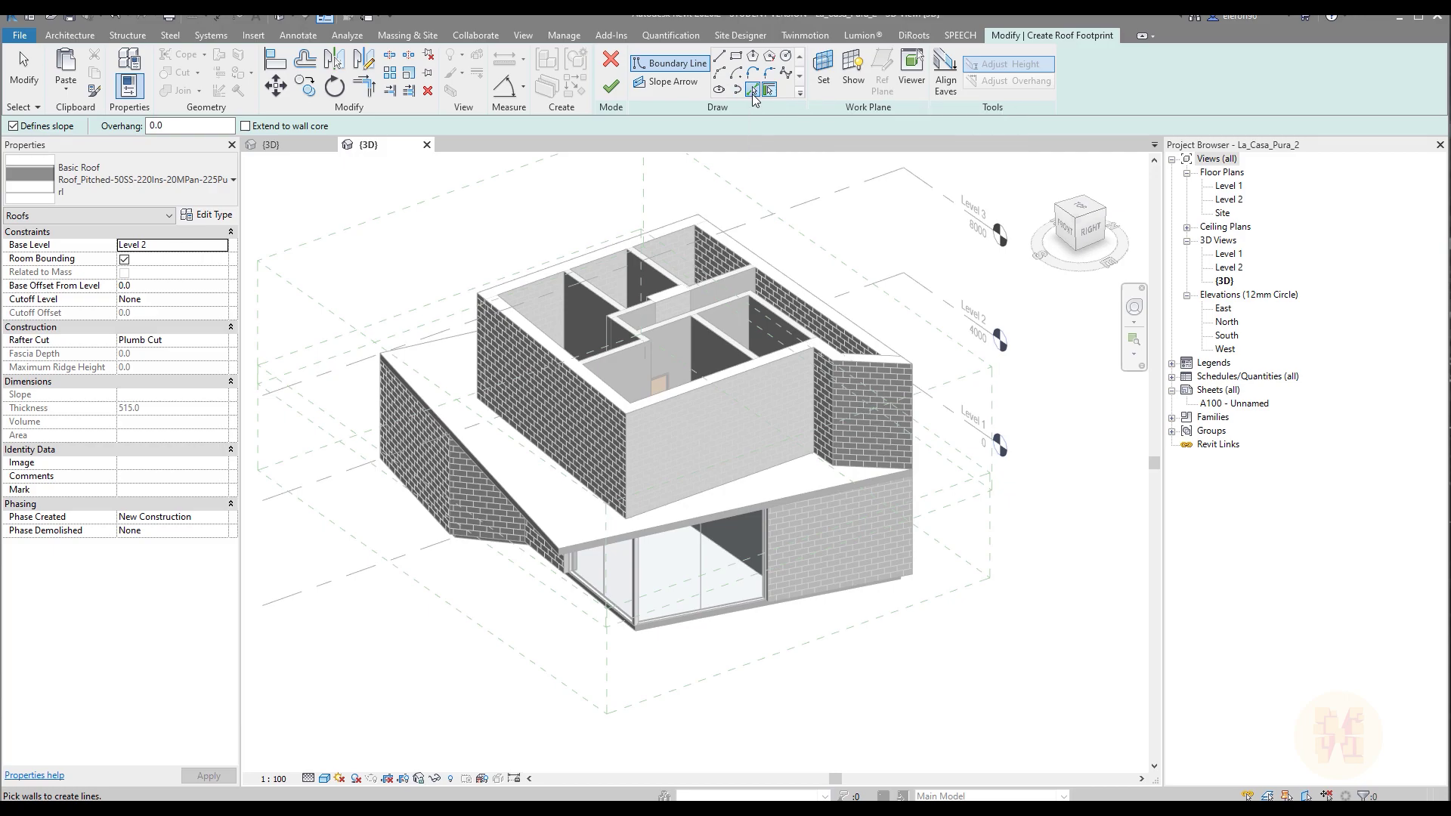
{"action": "left_click", "coordinate": [489, 472]}
{"action": "left_click", "coordinate": [581, 538]}
{"action": "middle_click_drag", "start_coordinate": [581, 538], "coordinate": [779, 650], "text": "shift"}
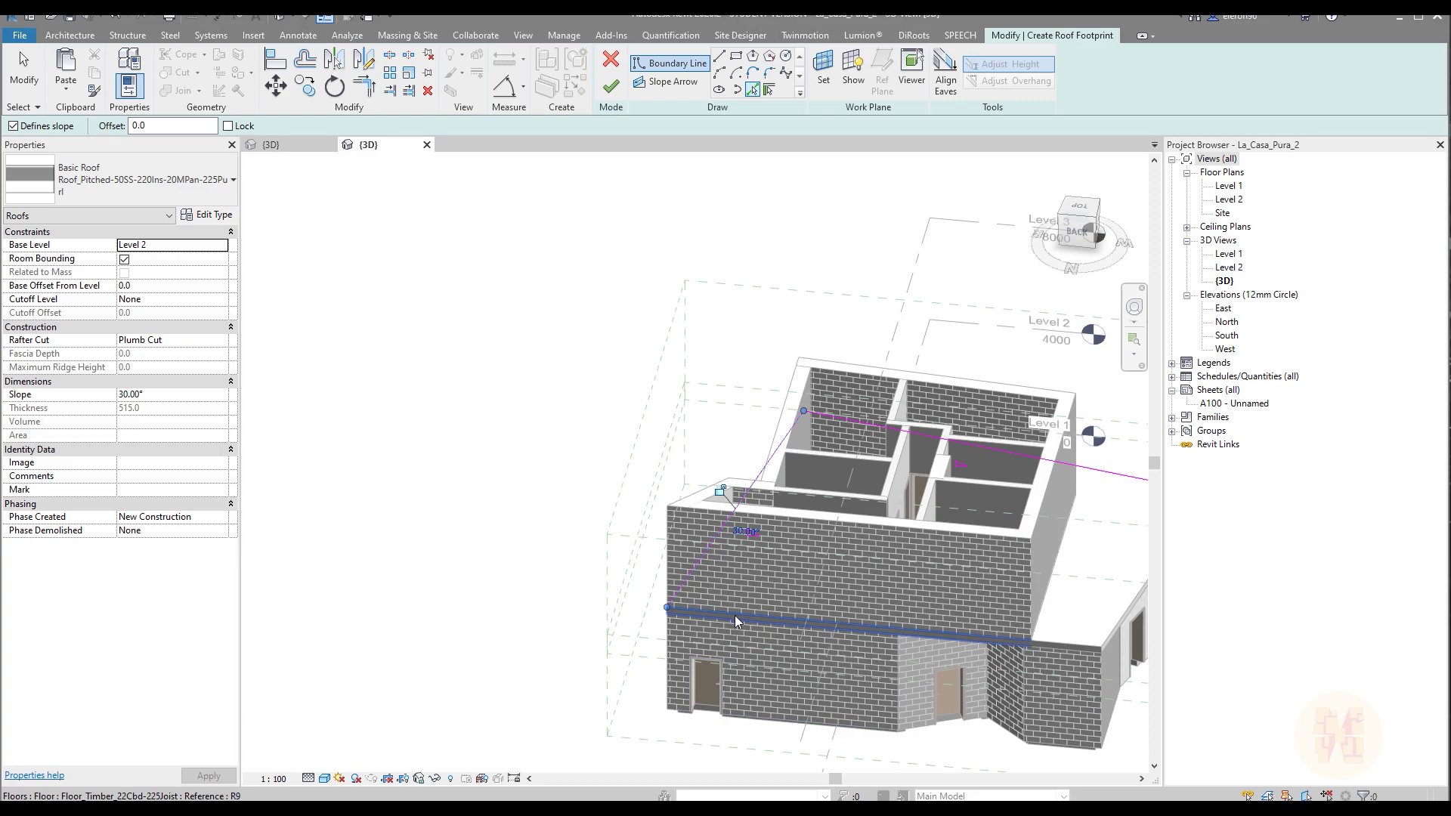
{"action": "middle_click_drag", "start_coordinate": [892, 639], "coordinate": [637, 408], "text": "shift"}
{"action": "scroll", "coordinate": [641, 529], "scroll_direction": "up", "scroll_amount": 1}
{"action": "left_click", "coordinate": [615, 566]}
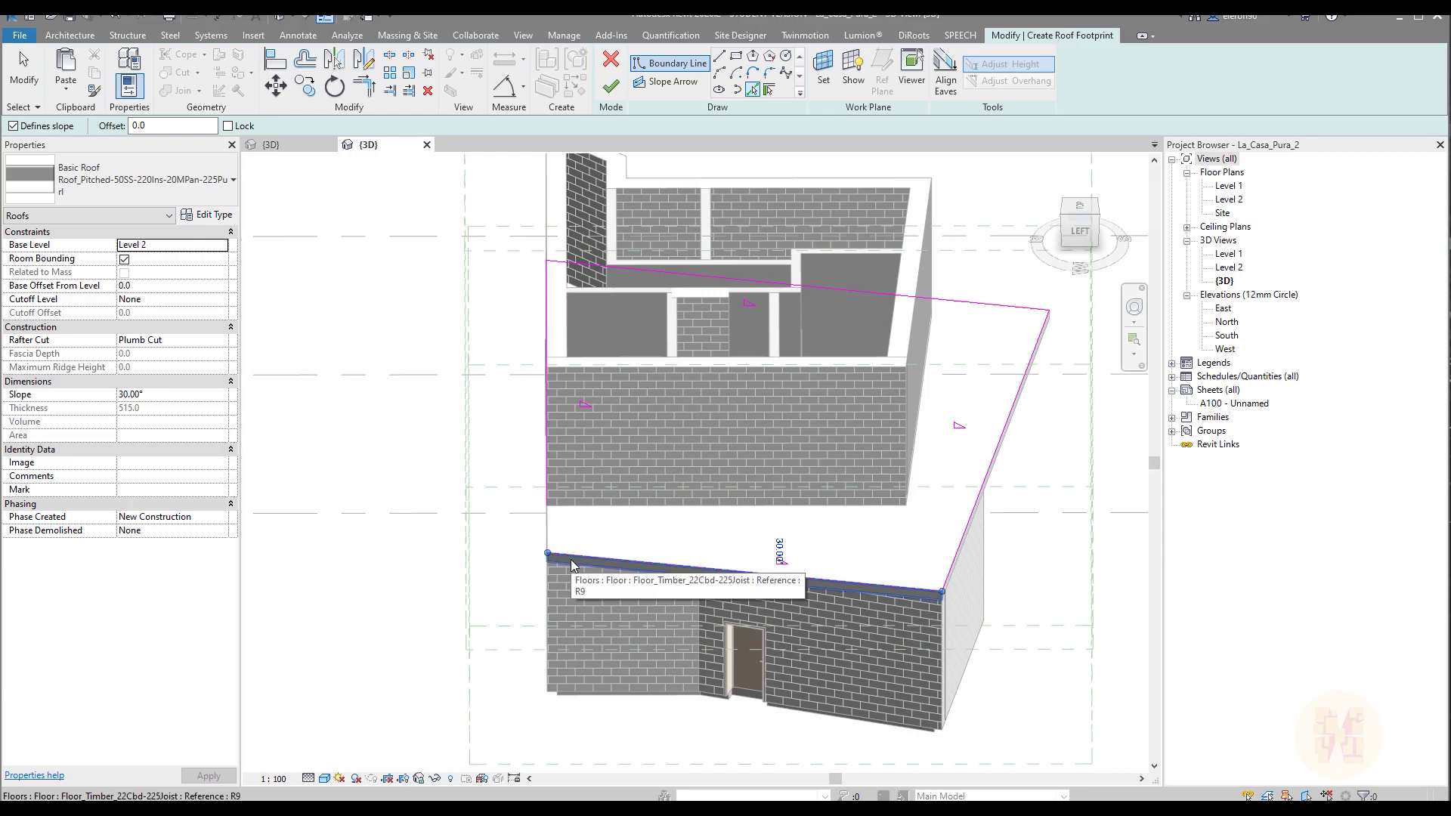
{"action": "key", "text": "t"}
{"action": "key", "text": "r"}
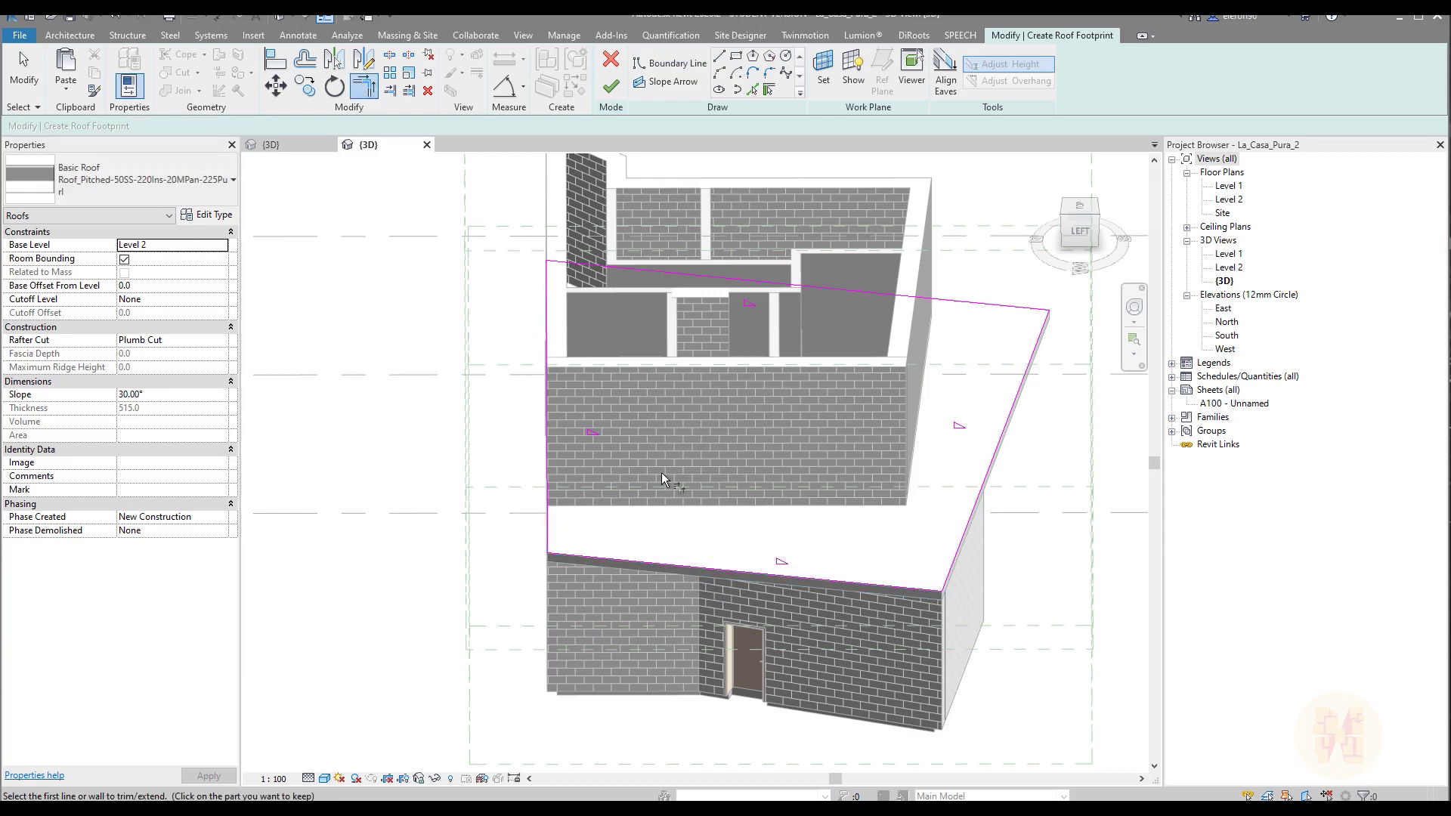
{"action": "scroll", "coordinate": [642, 475], "scroll_direction": "down", "scroll_amount": 2}
{"action": "middle_click_drag", "start_coordinate": [930, 465], "coordinate": [743, 523], "text": "shift"}
{"action": "key", "text": "Escape"}
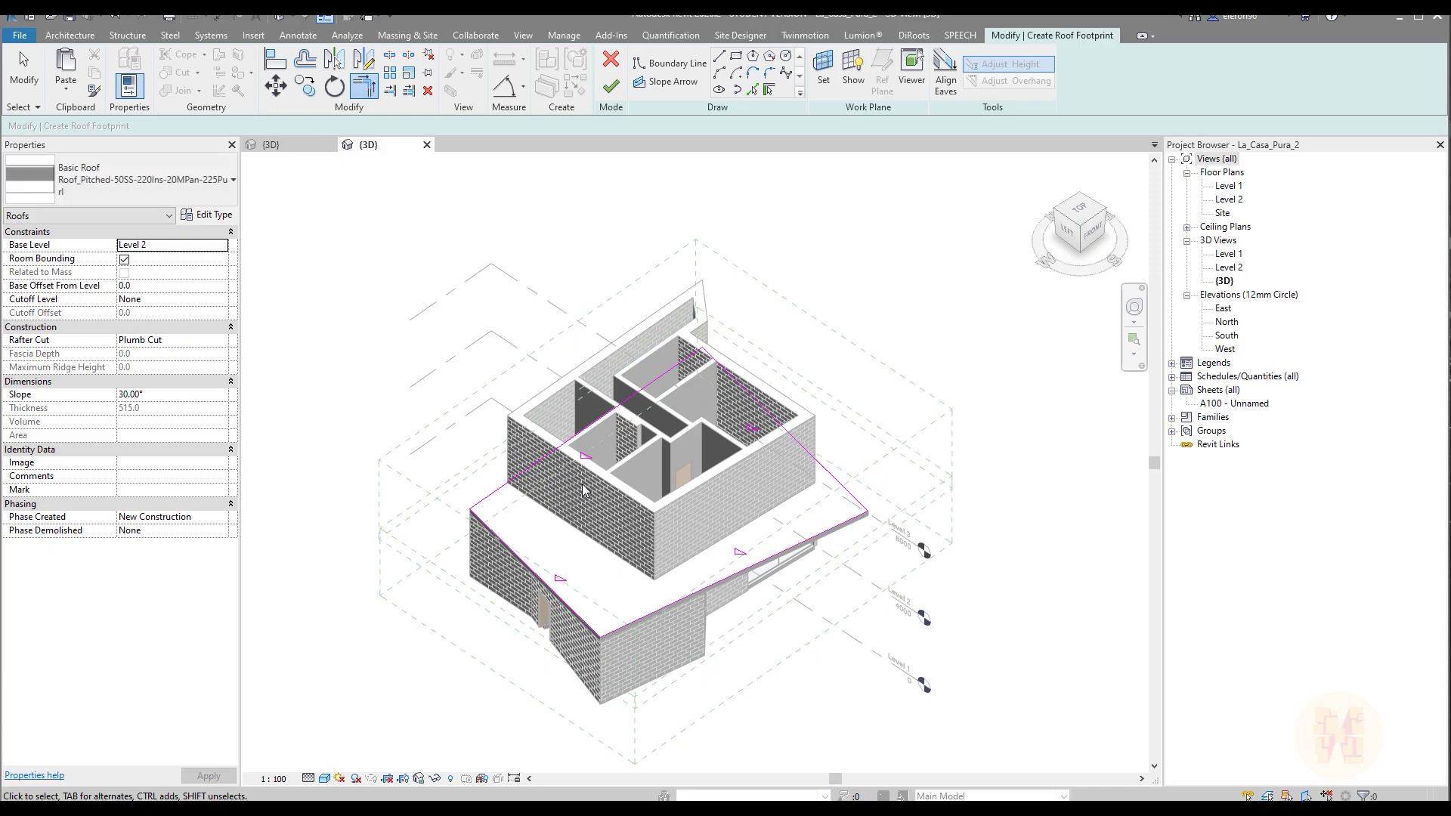
Turn off the roof slope on the two opposite gable-end boundary lines and finish the footprint roof.
{"action": "scroll", "coordinate": [567, 616], "scroll_direction": "up", "scroll_amount": 2}
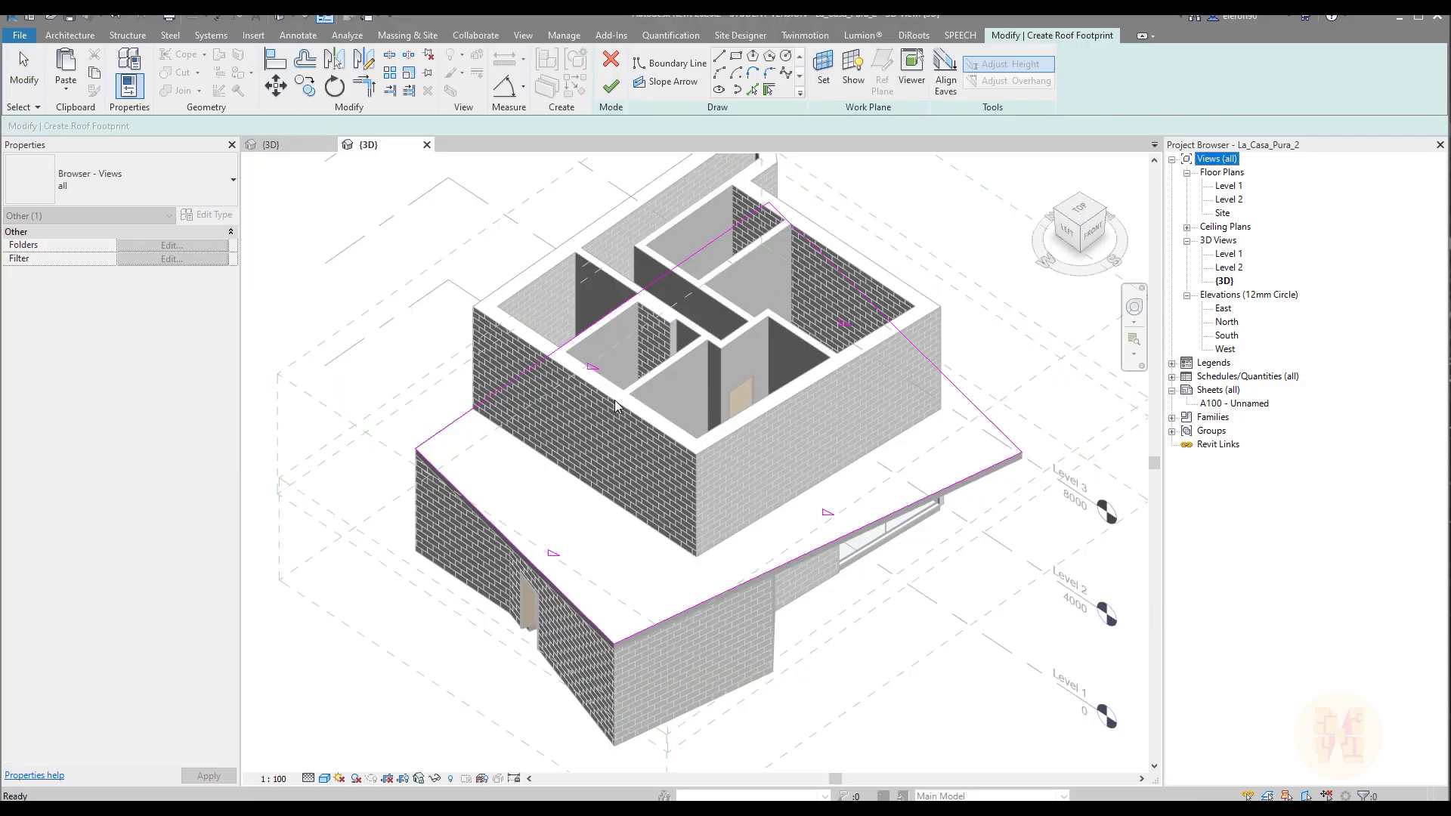
{"action": "left_click", "coordinate": [618, 504]}
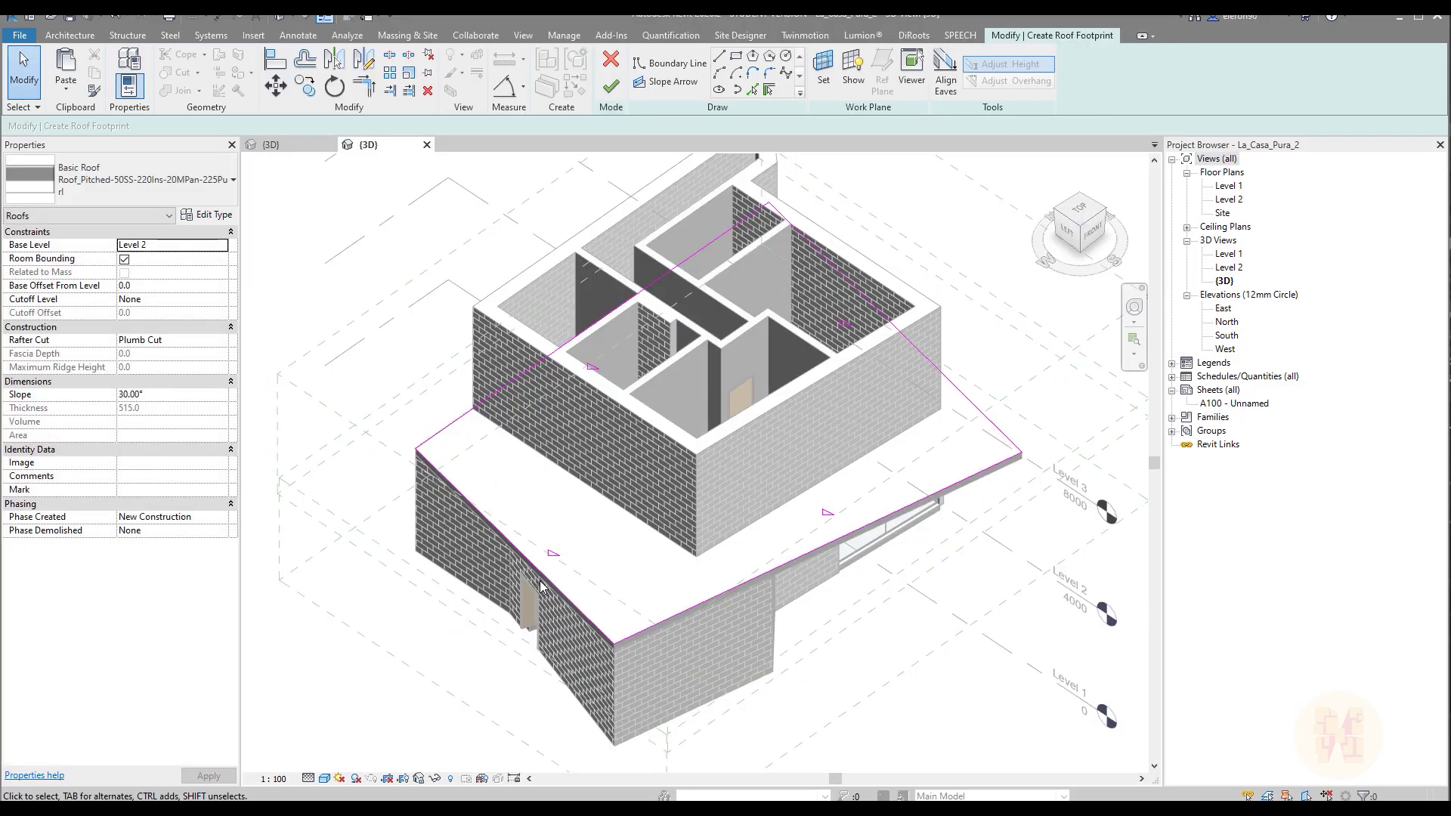
{"action": "left_click", "coordinate": [538, 572]}
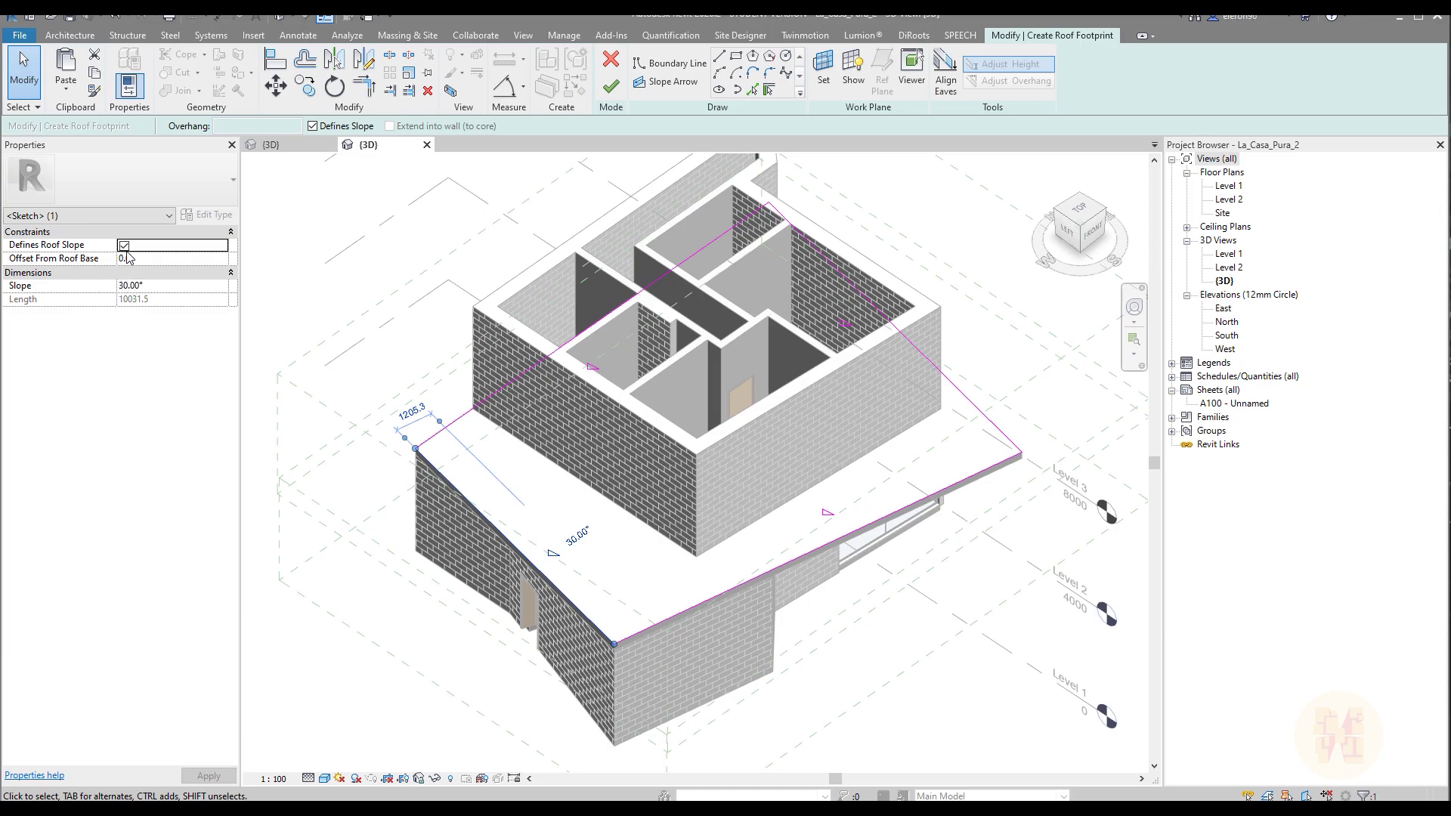
{"action": "left_click", "coordinate": [123, 248]}
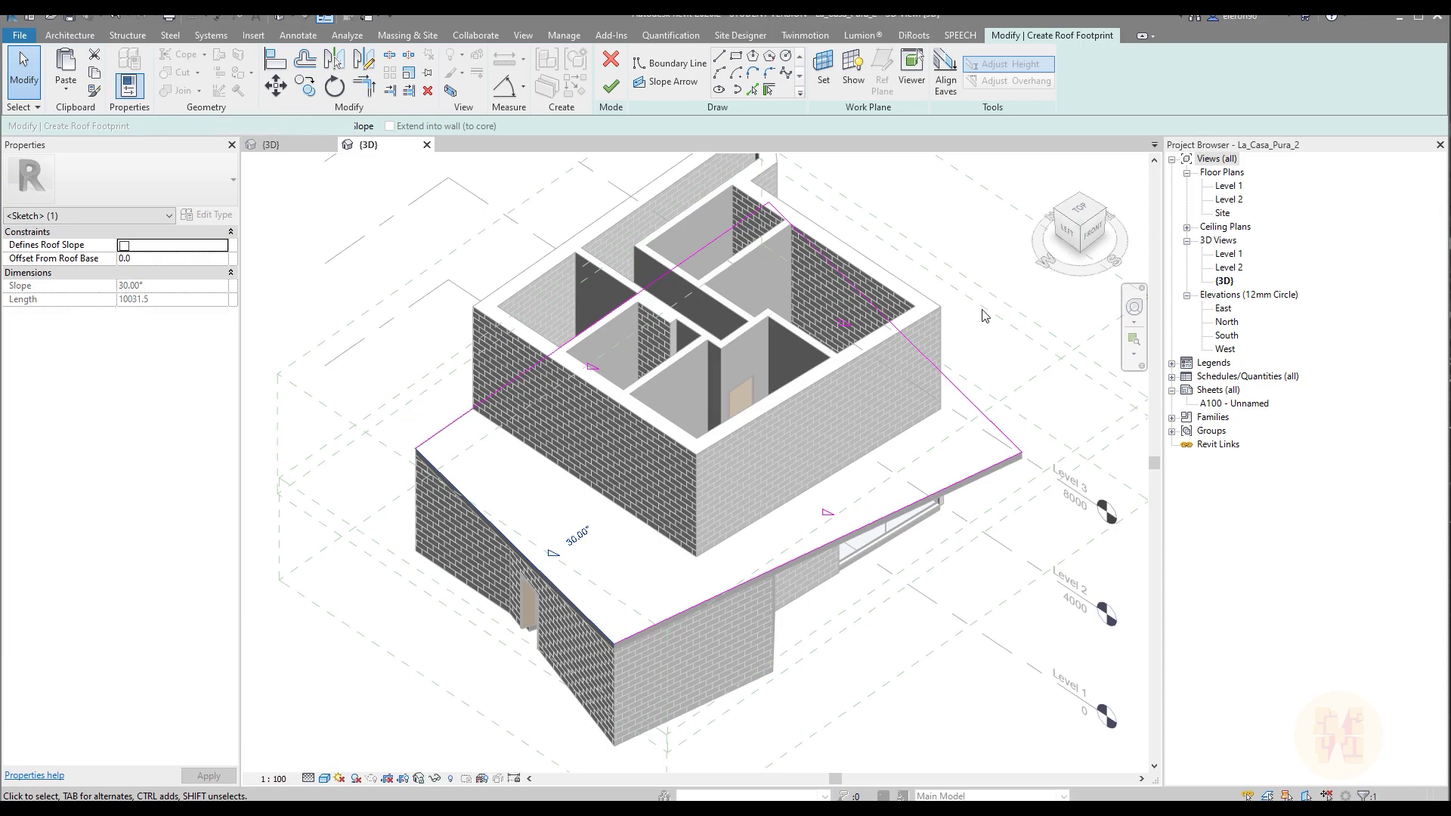
{"action": "left_click", "coordinate": [899, 332]}
{"action": "left_click", "coordinate": [124, 247]}
{"action": "left_click", "coordinate": [400, 279]}
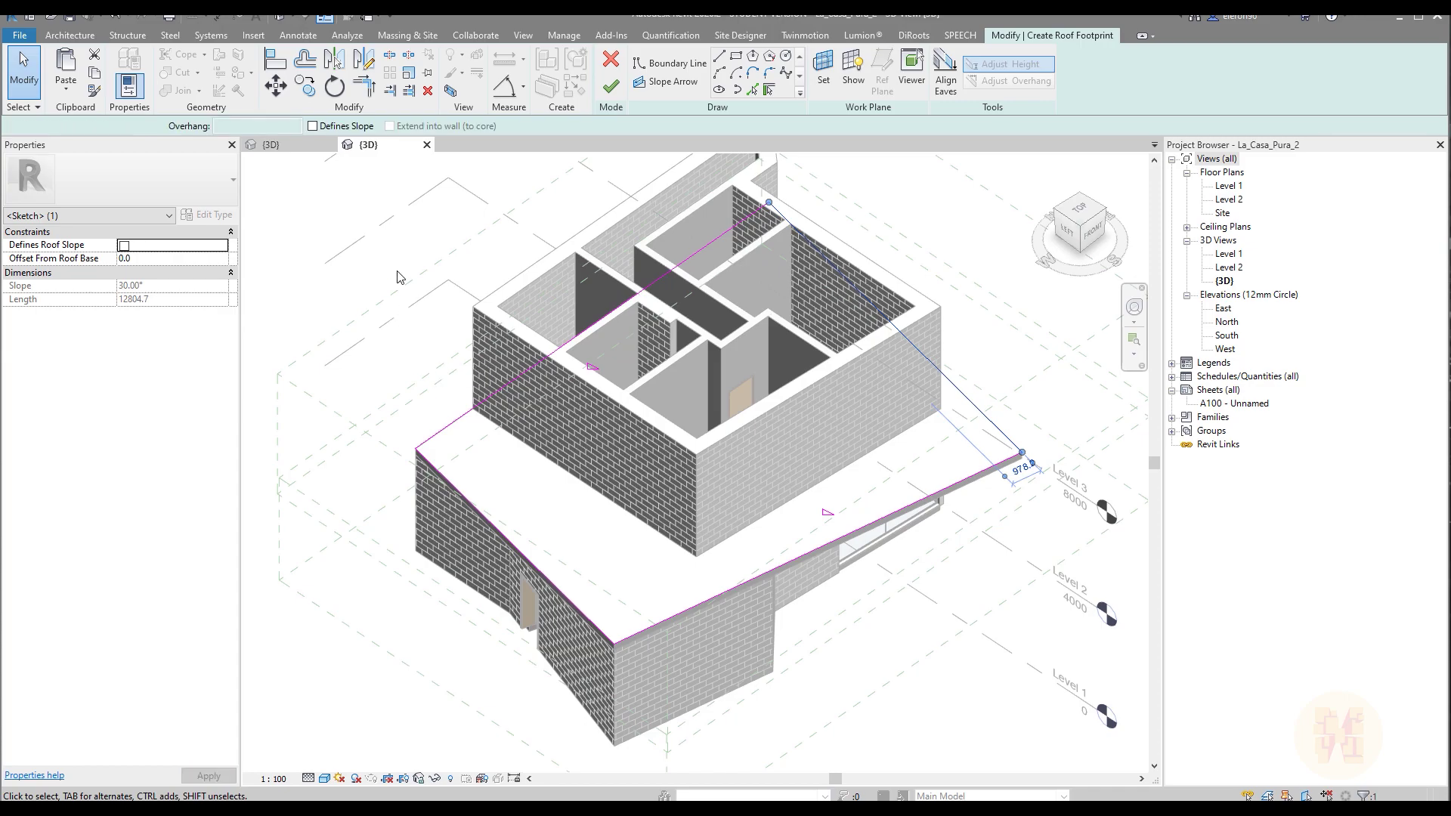
{"action": "left_click", "coordinate": [610, 87]}
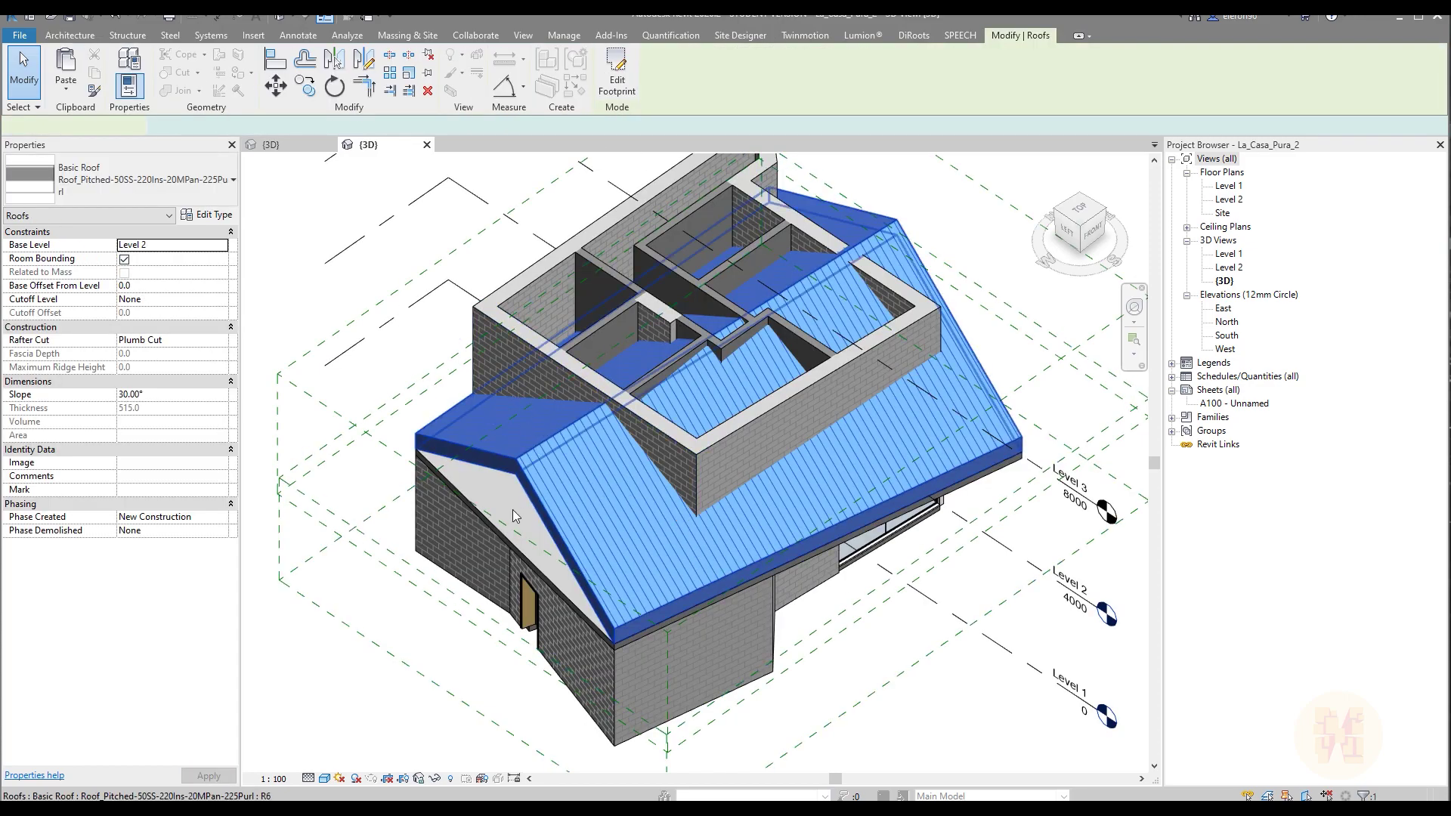
Set the roof's base level to Level 3.
{"action": "middle_click_drag", "start_coordinate": [574, 439], "coordinate": [668, 446], "text": "shift"}
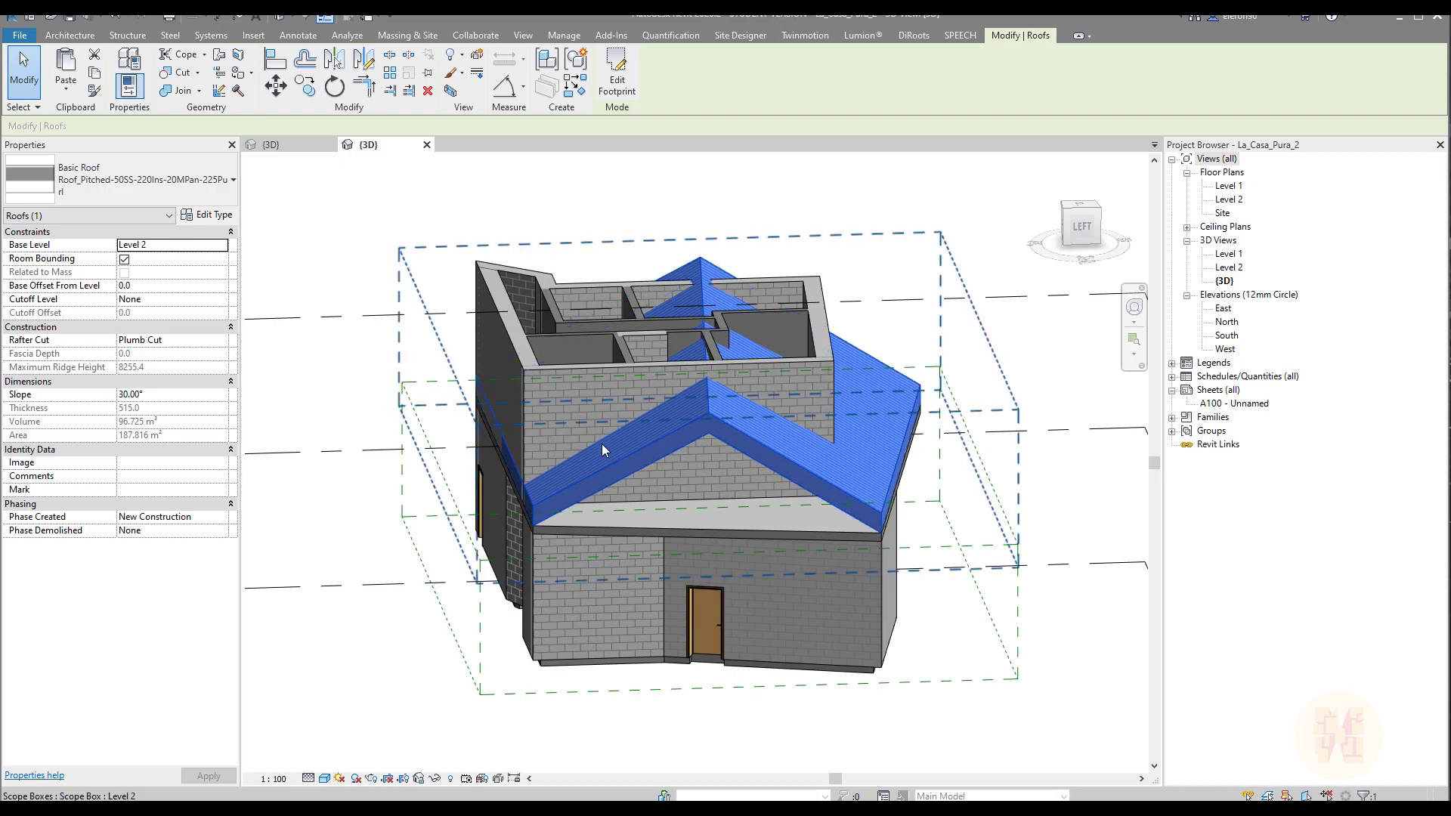
{"action": "left_click", "coordinate": [218, 252]}
{"action": "left_click", "coordinate": [205, 278]}
{"action": "middle_click_drag", "start_coordinate": [546, 492], "coordinate": [664, 282], "text": "shift"}
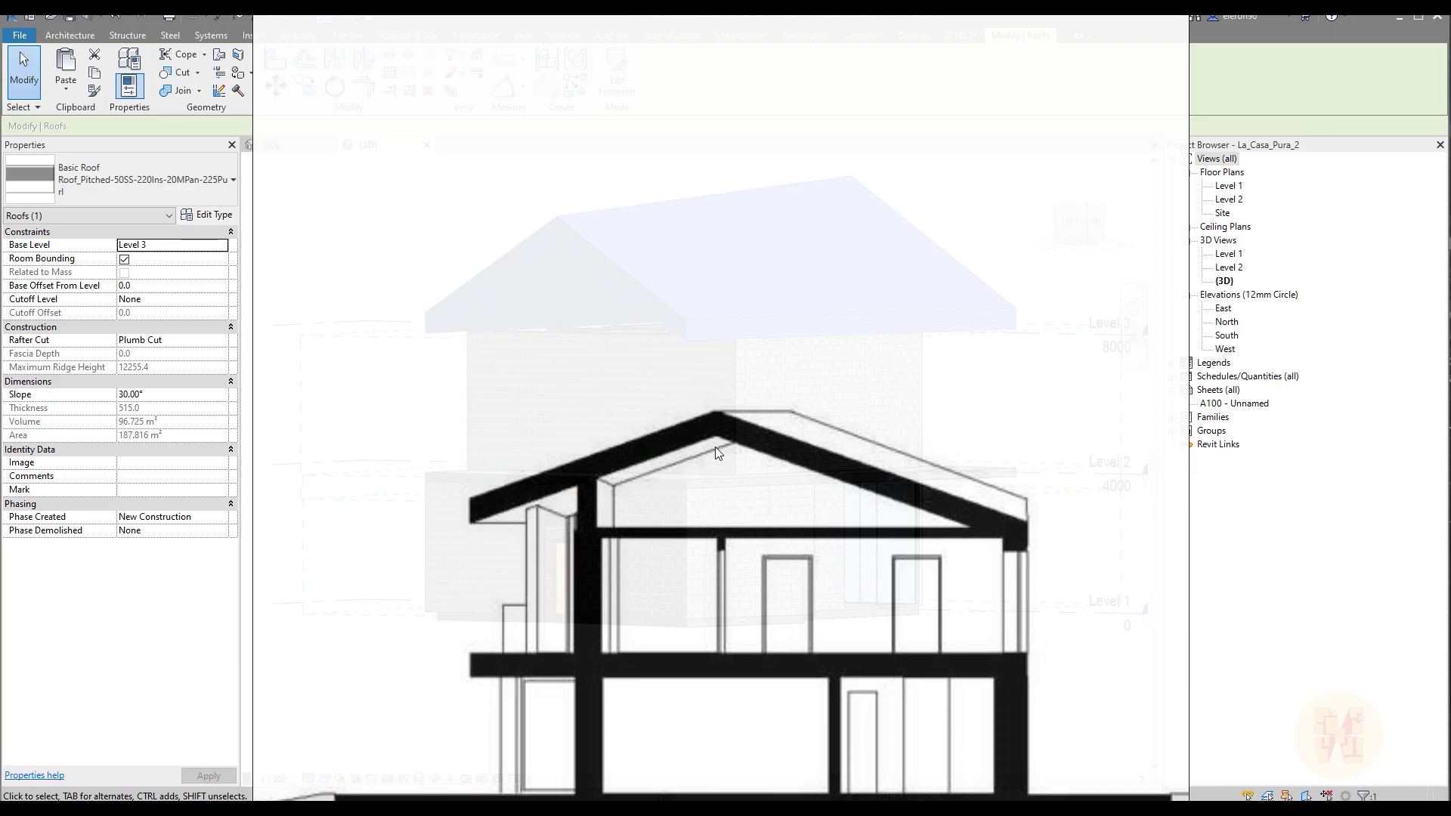
{"action": "left_click", "coordinate": [1294, 546]}
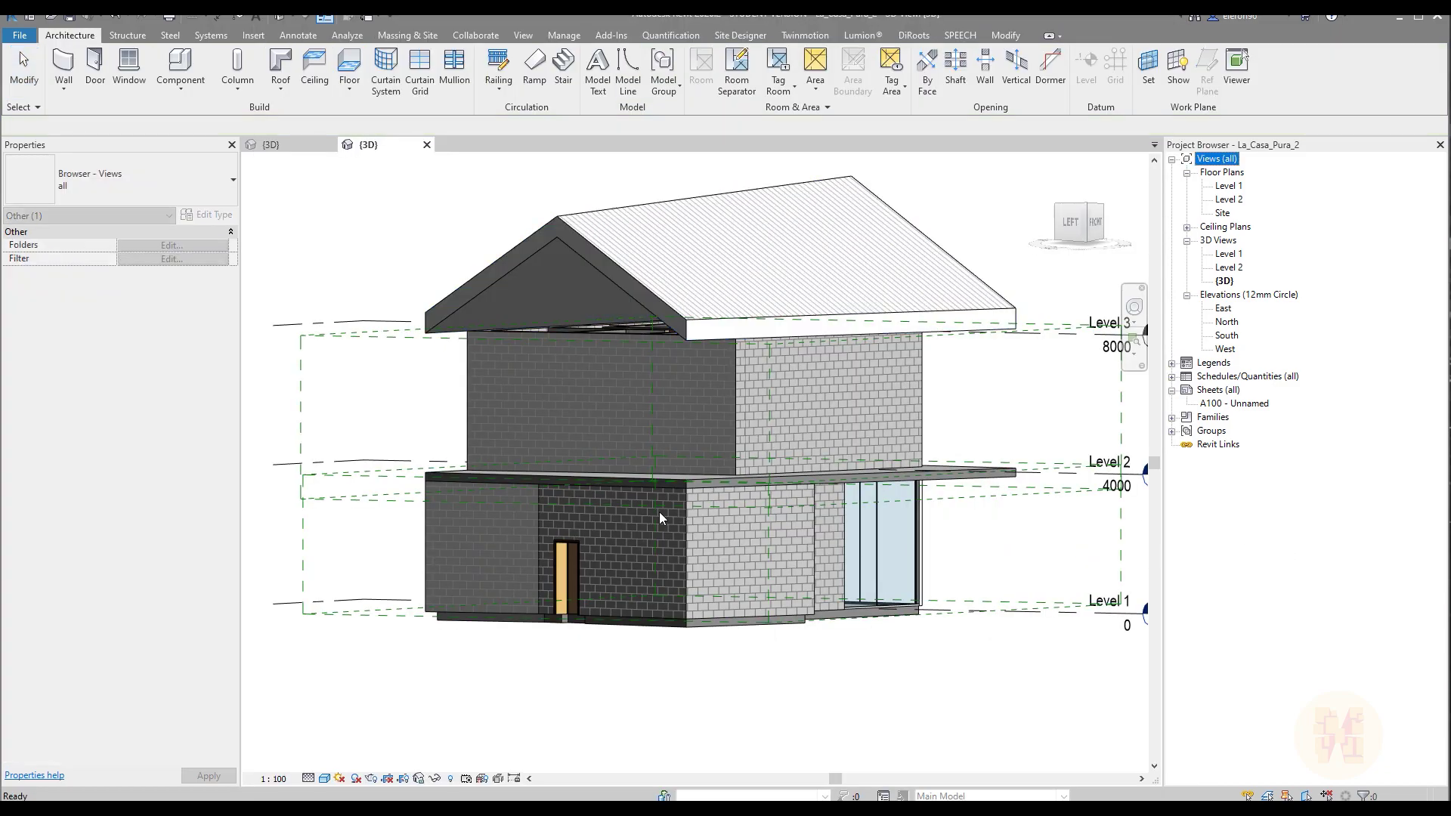
Set the pitched roof's slope to 15°.
{"action": "left_click", "coordinate": [597, 240]}
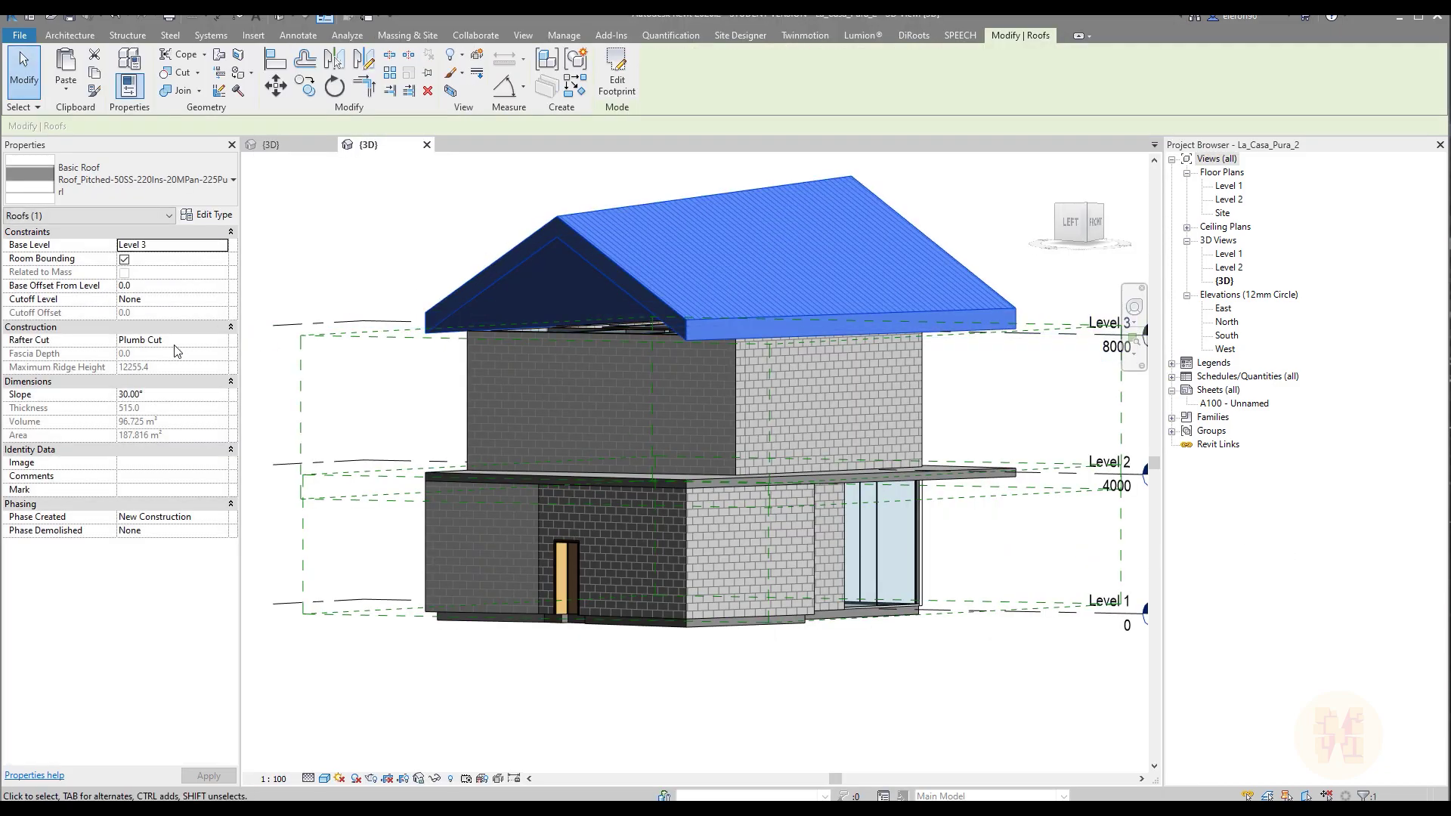
{"action": "left_click", "coordinate": [200, 393]}
{"action": "type", "text": "1"}
{"action": "left_click", "coordinate": [209, 776]}
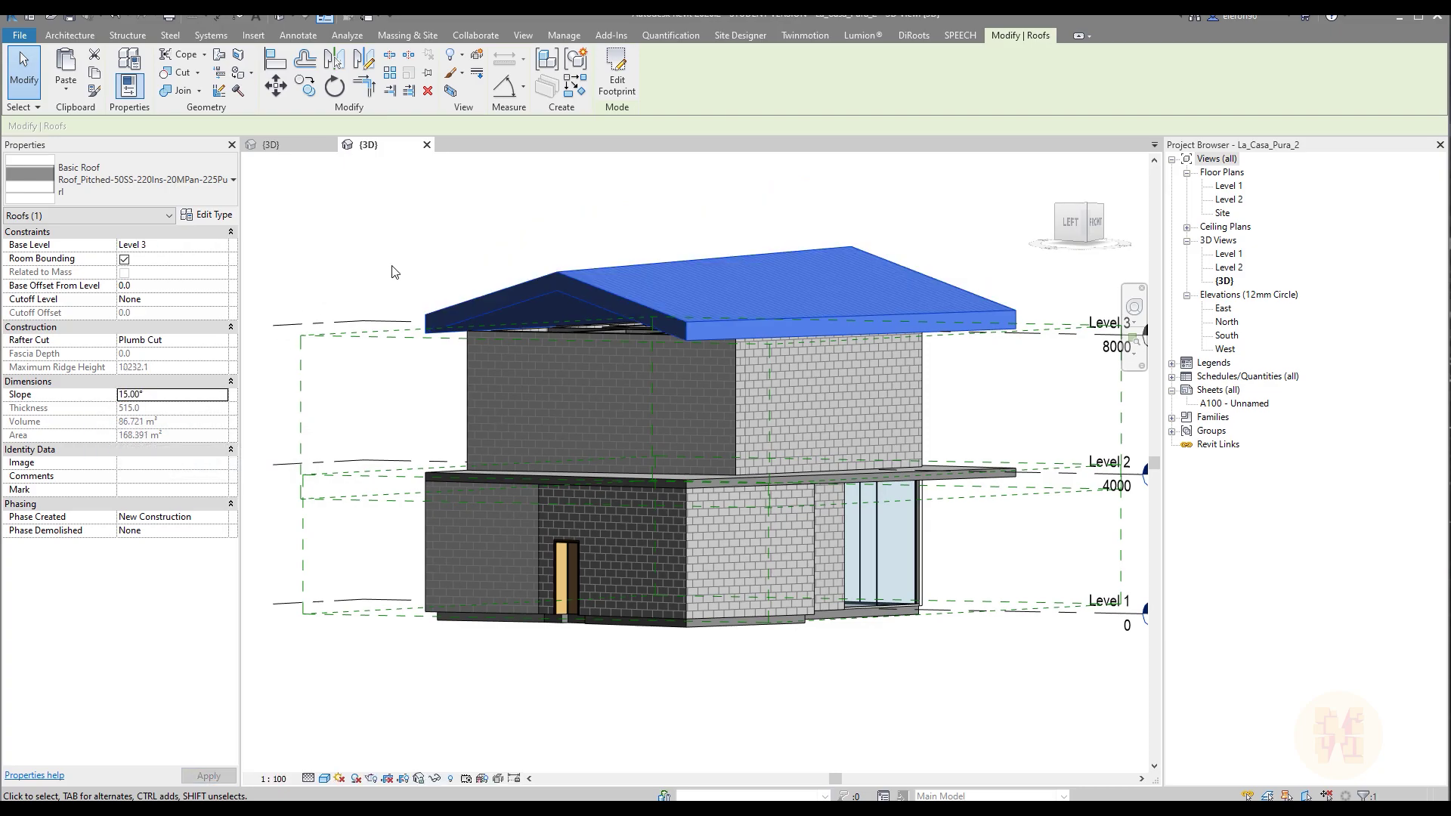
{"action": "left_click", "coordinate": [427, 310]}
{"action": "middle_click_drag", "start_coordinate": [428, 311], "coordinate": [705, 315], "text": "shift"}
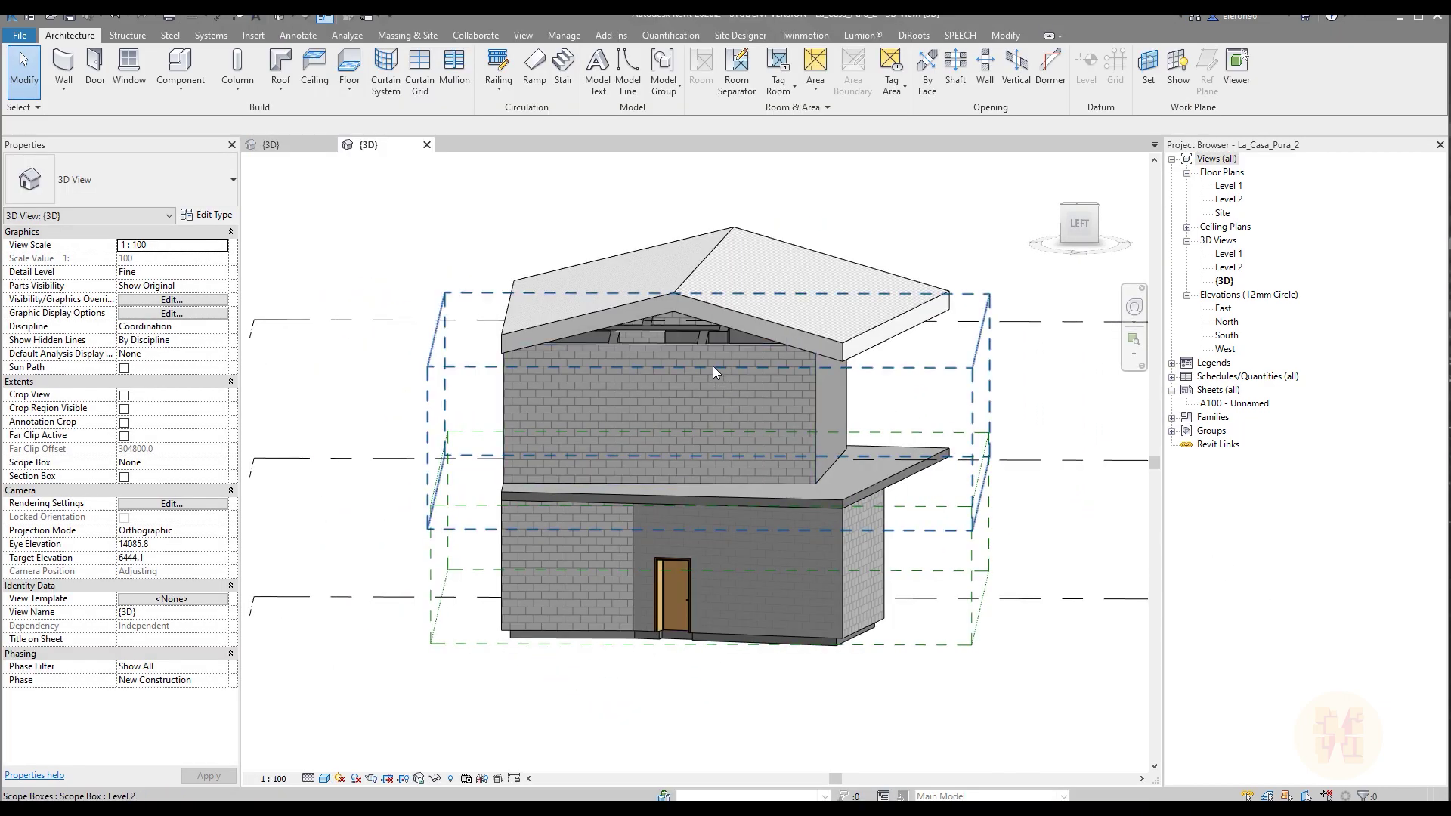
Attach the tops of the upper-storey exterior walls to the pitched roof.
{"action": "middle_click_drag", "start_coordinate": [719, 406], "coordinate": [867, 376], "text": "shift"}
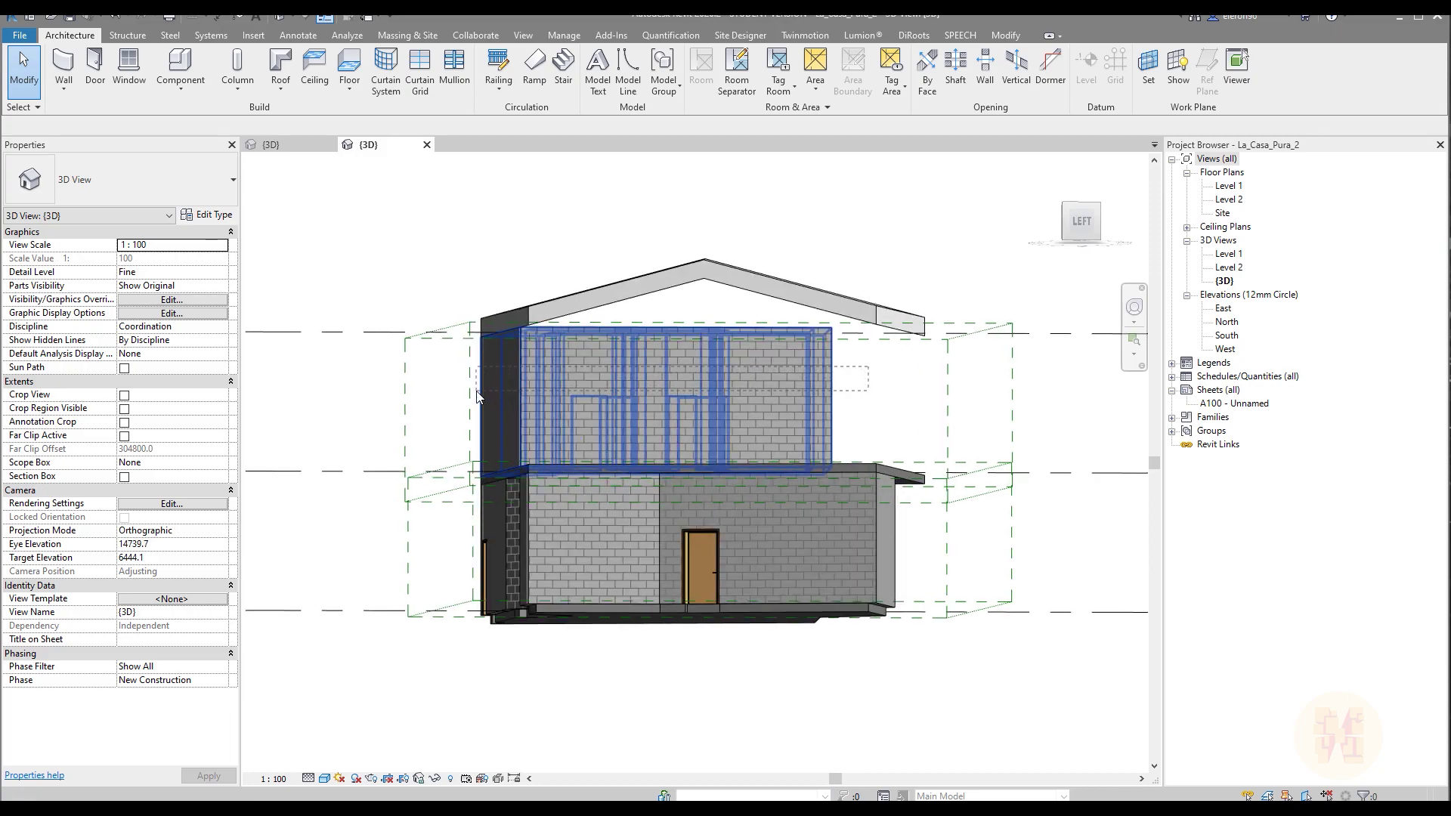
{"action": "left_click", "coordinate": [709, 366]}
{"action": "middle_click_drag", "start_coordinate": [708, 365], "coordinate": [561, 424], "text": "shift"}
{"action": "key", "text": "Escape"}
{"action": "key", "text": "Tab"}
{"action": "left_click", "coordinate": [639, 393]}
{"action": "left_click", "coordinate": [714, 84]}
{"action": "left_click", "coordinate": [676, 294]}
{"action": "key", "text": "Escape"}
{"action": "middle_click_drag", "start_coordinate": [1002, 502], "coordinate": [479, 451], "text": "shift"}
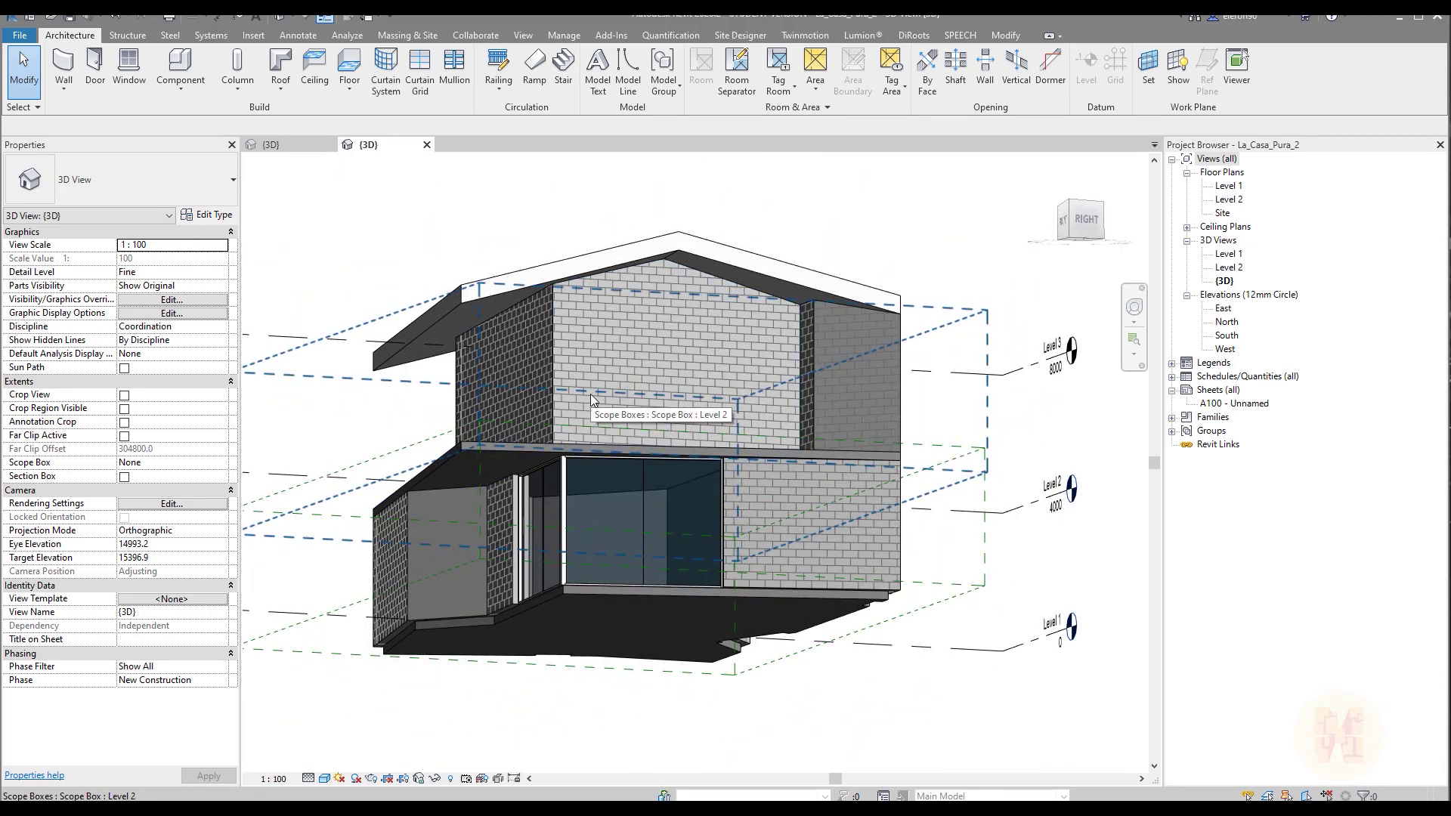
{"action": "middle_click_drag", "start_coordinate": [499, 384], "coordinate": [712, 525], "text": "shift"}
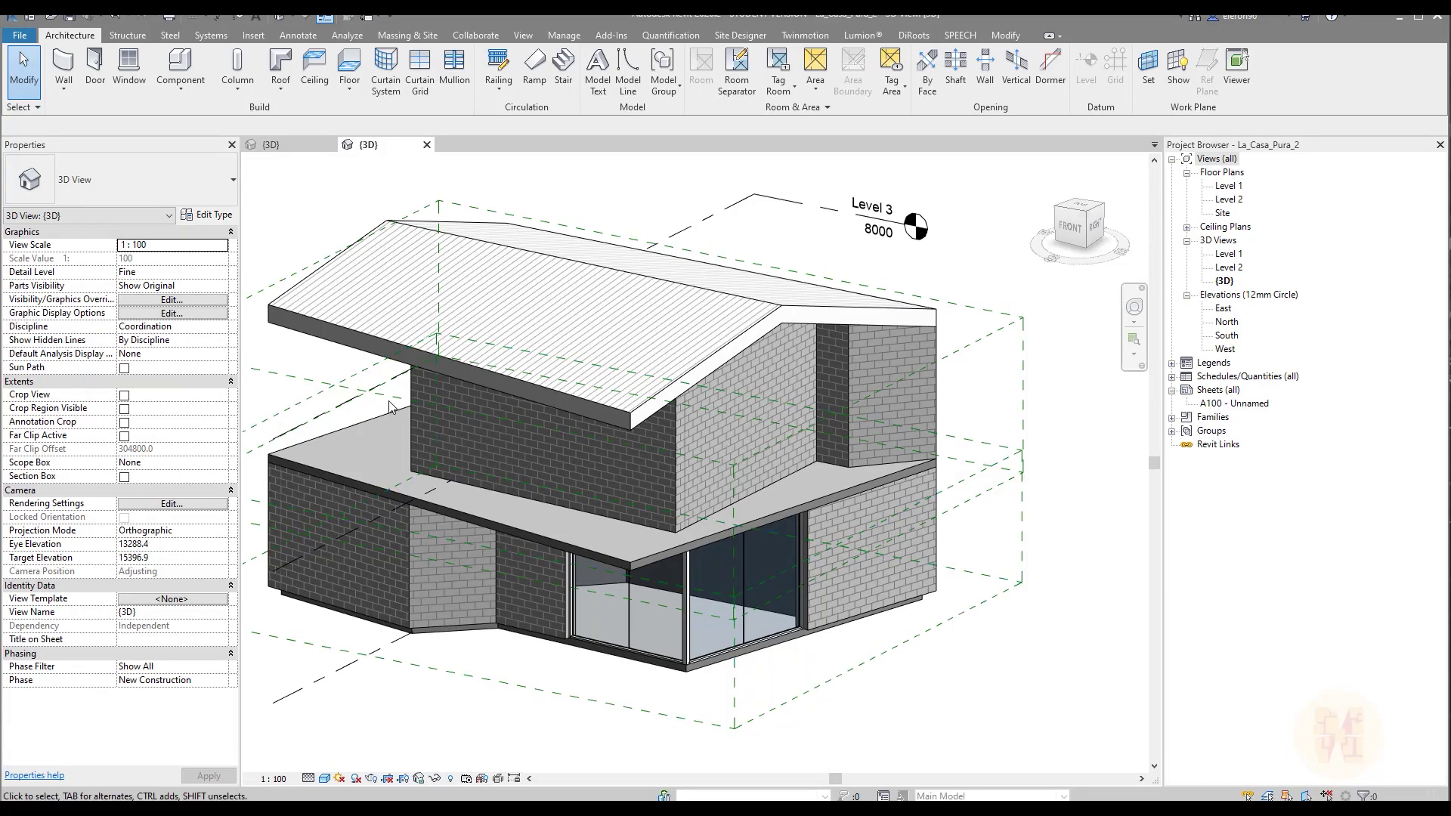
Open the Level 2 floor plan and examine the row of slats between the building's south-east corner and the roof outline.
{"action": "double_click", "coordinate": [1229, 267]}
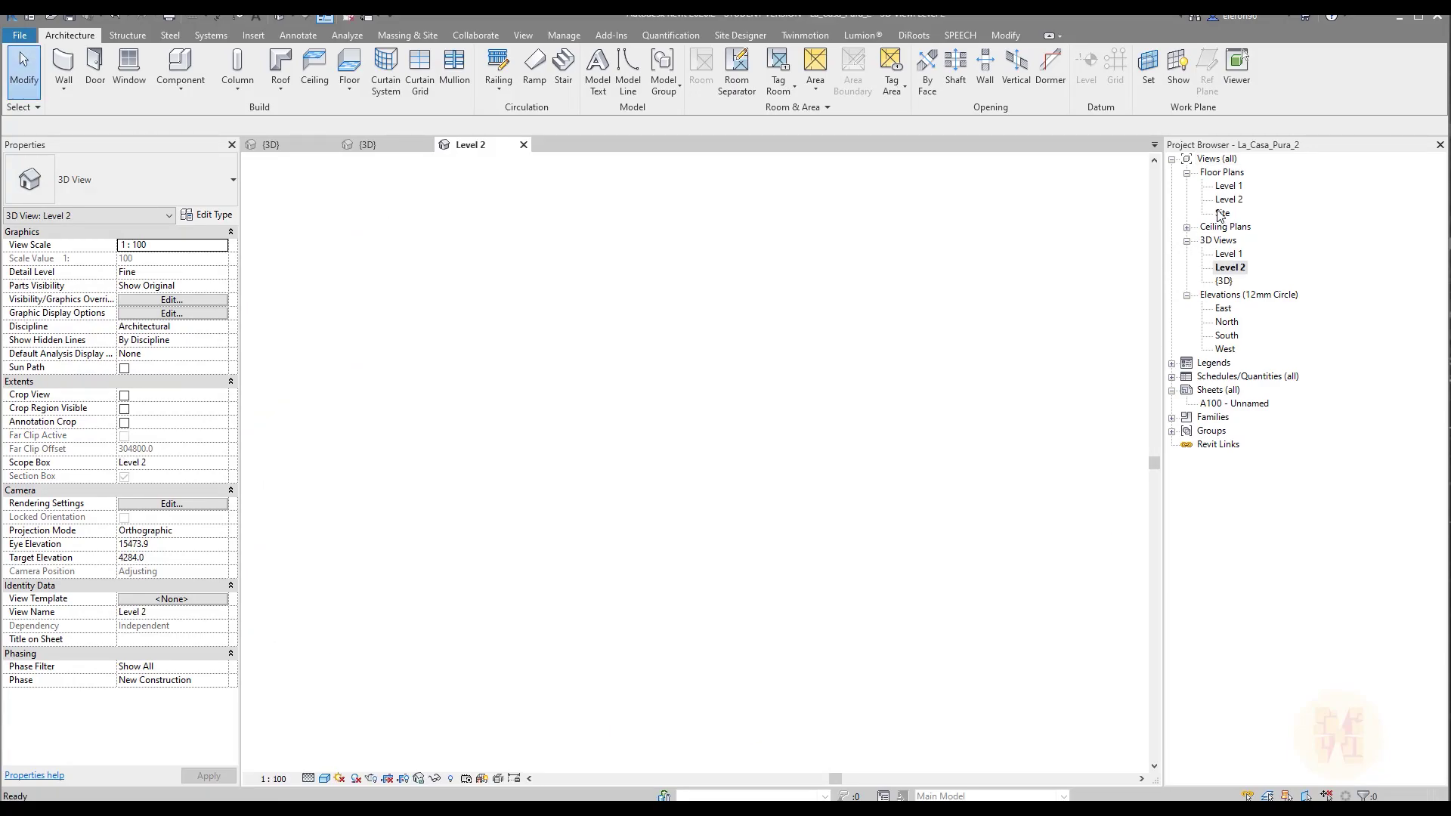
{"action": "double_click", "coordinate": [1229, 199]}
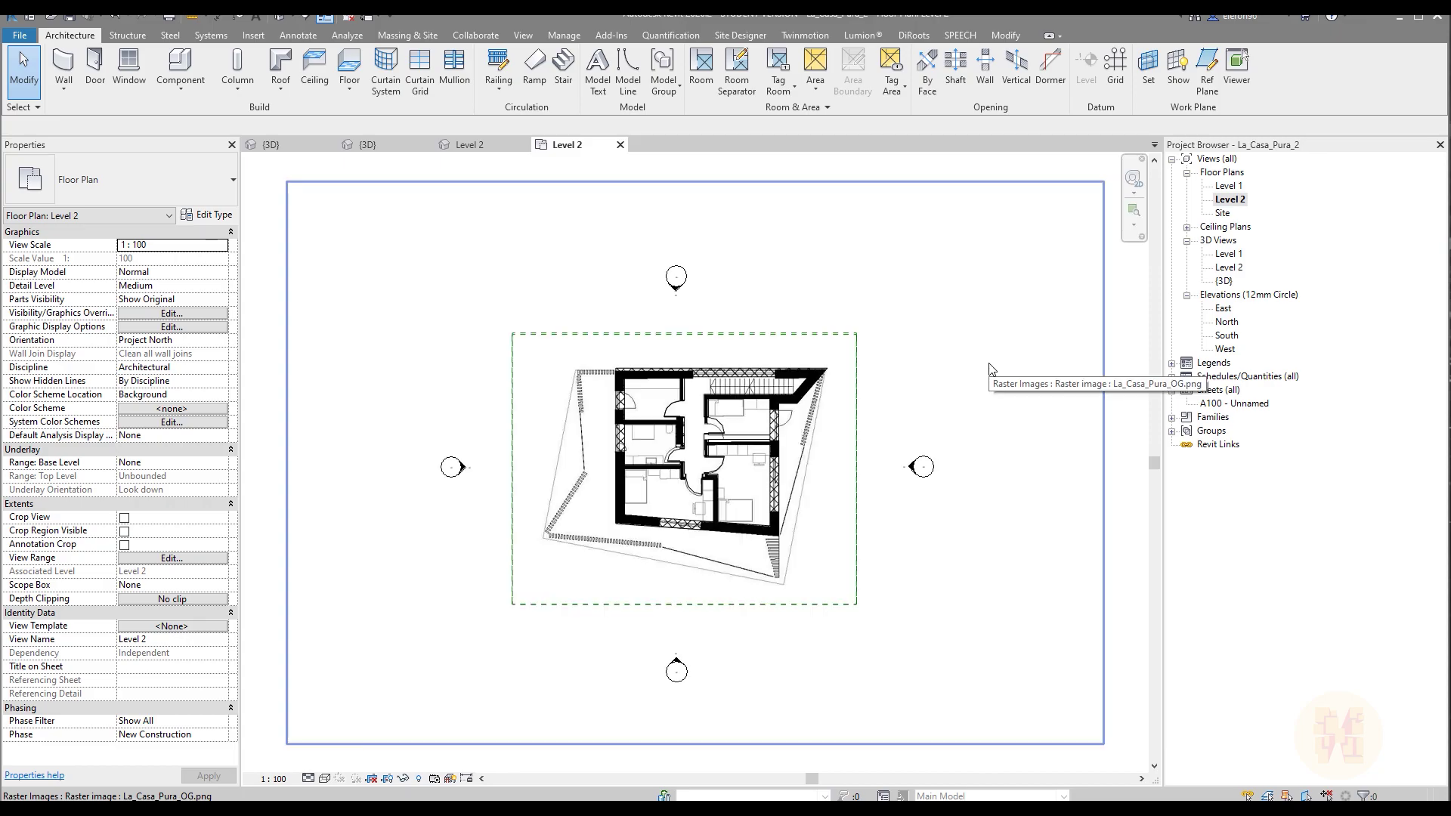
{"action": "scroll", "coordinate": [778, 582], "scroll_direction": "up", "scroll_amount": 6}
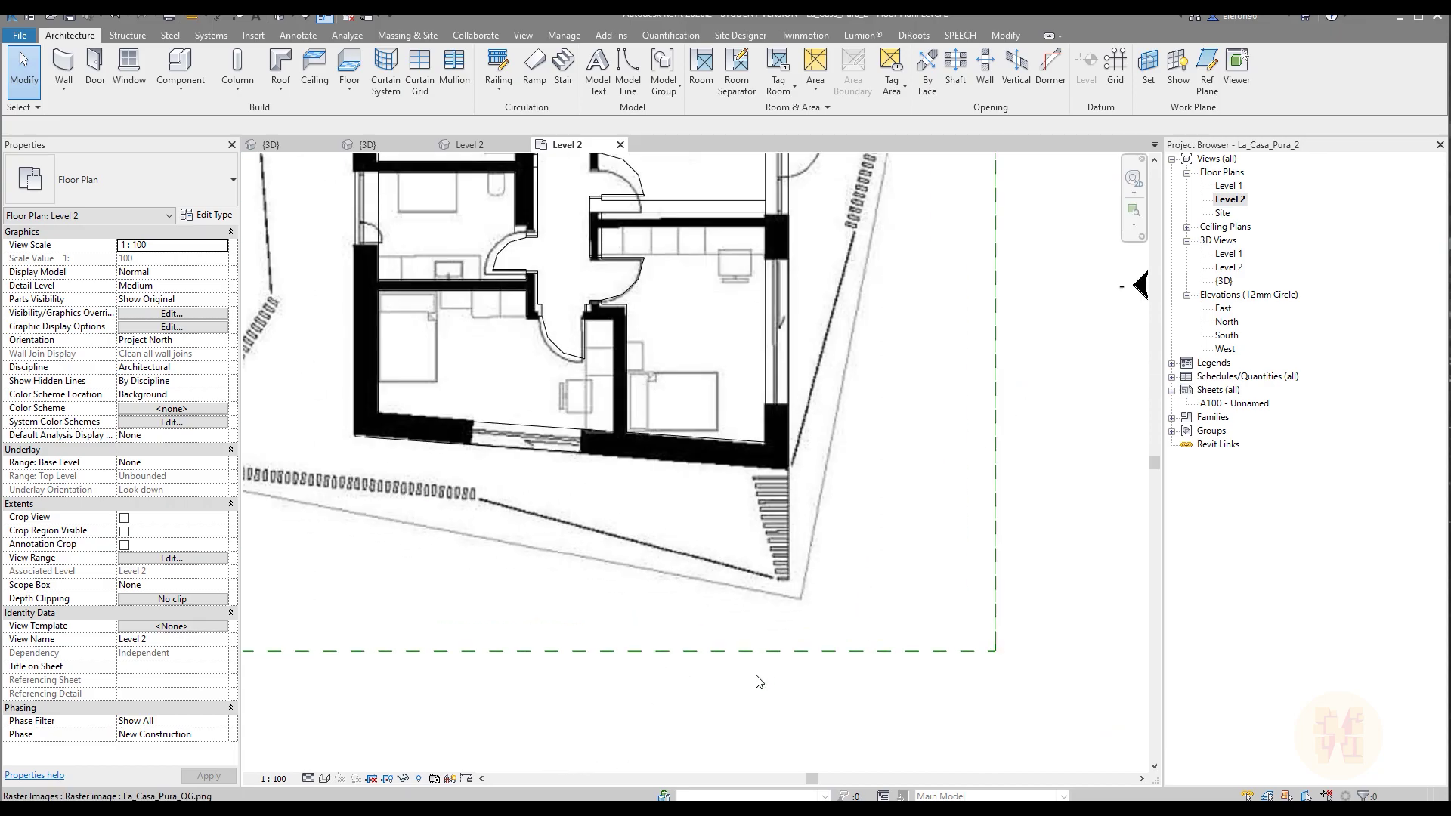
{"action": "scroll", "coordinate": [707, 529], "scroll_direction": "up", "scroll_amount": 3}
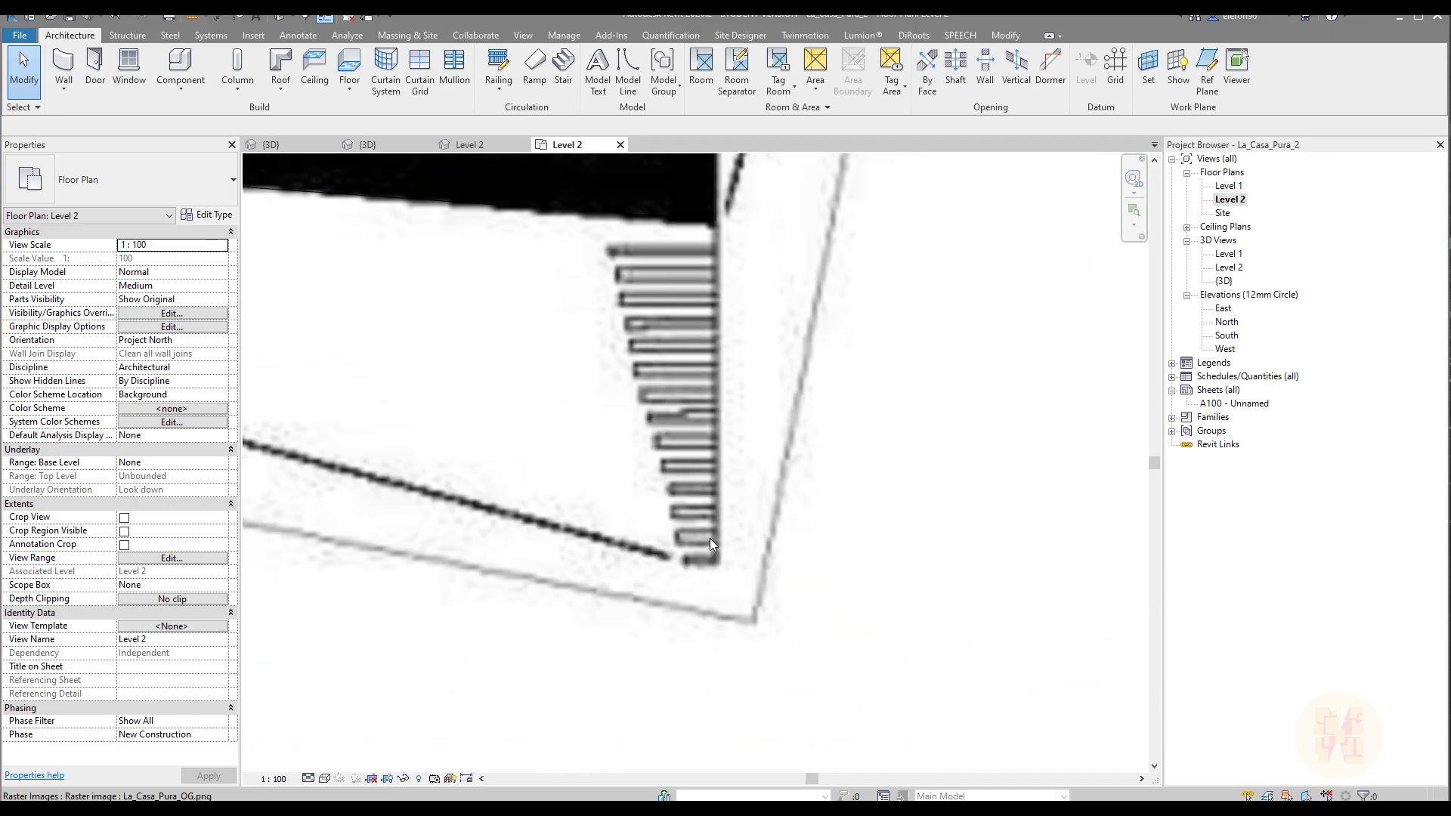
{"action": "scroll", "coordinate": [706, 541], "scroll_direction": "down", "scroll_amount": 9}
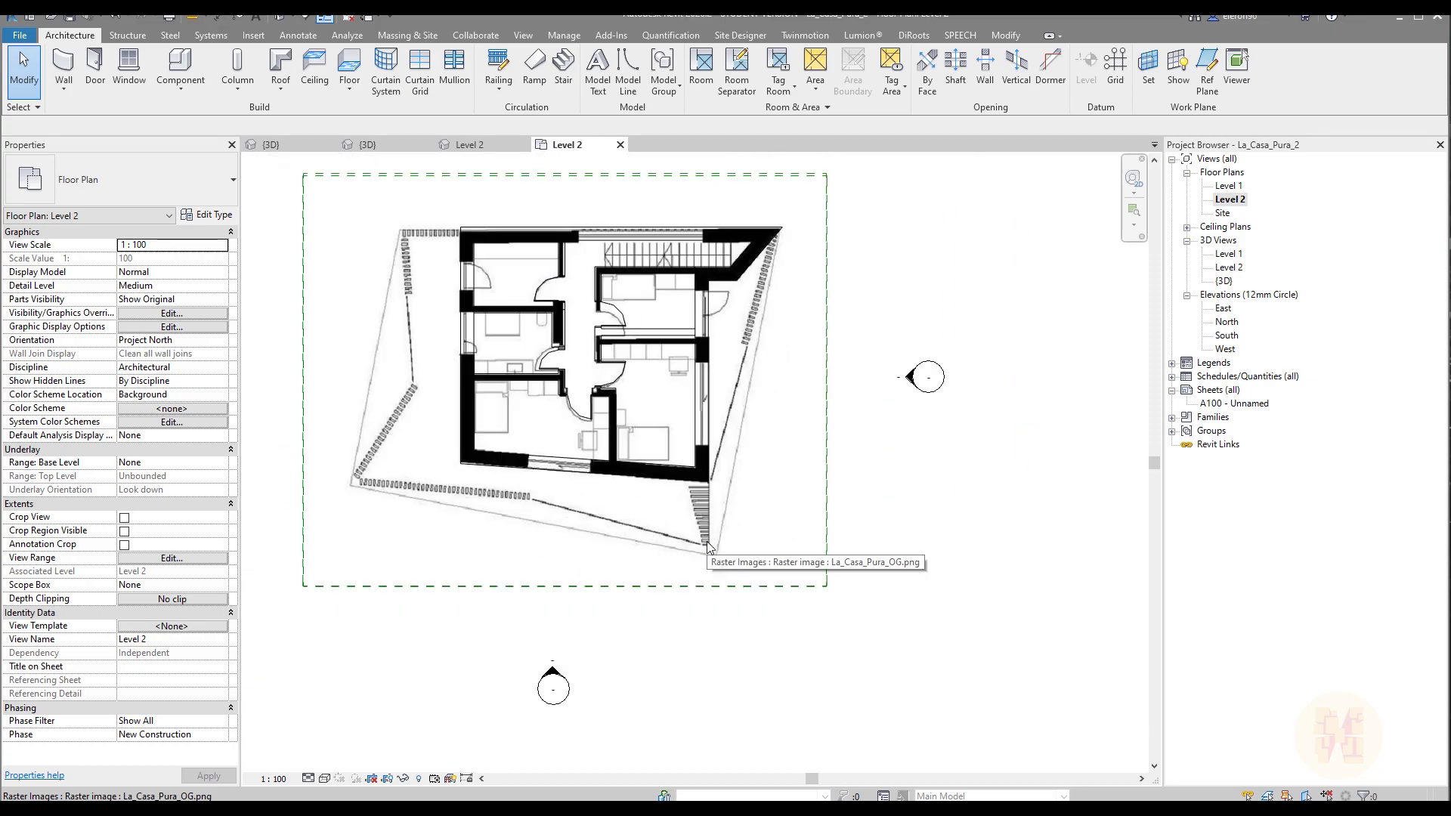
{"action": "scroll", "coordinate": [706, 545], "scroll_direction": "up", "scroll_amount": 2}
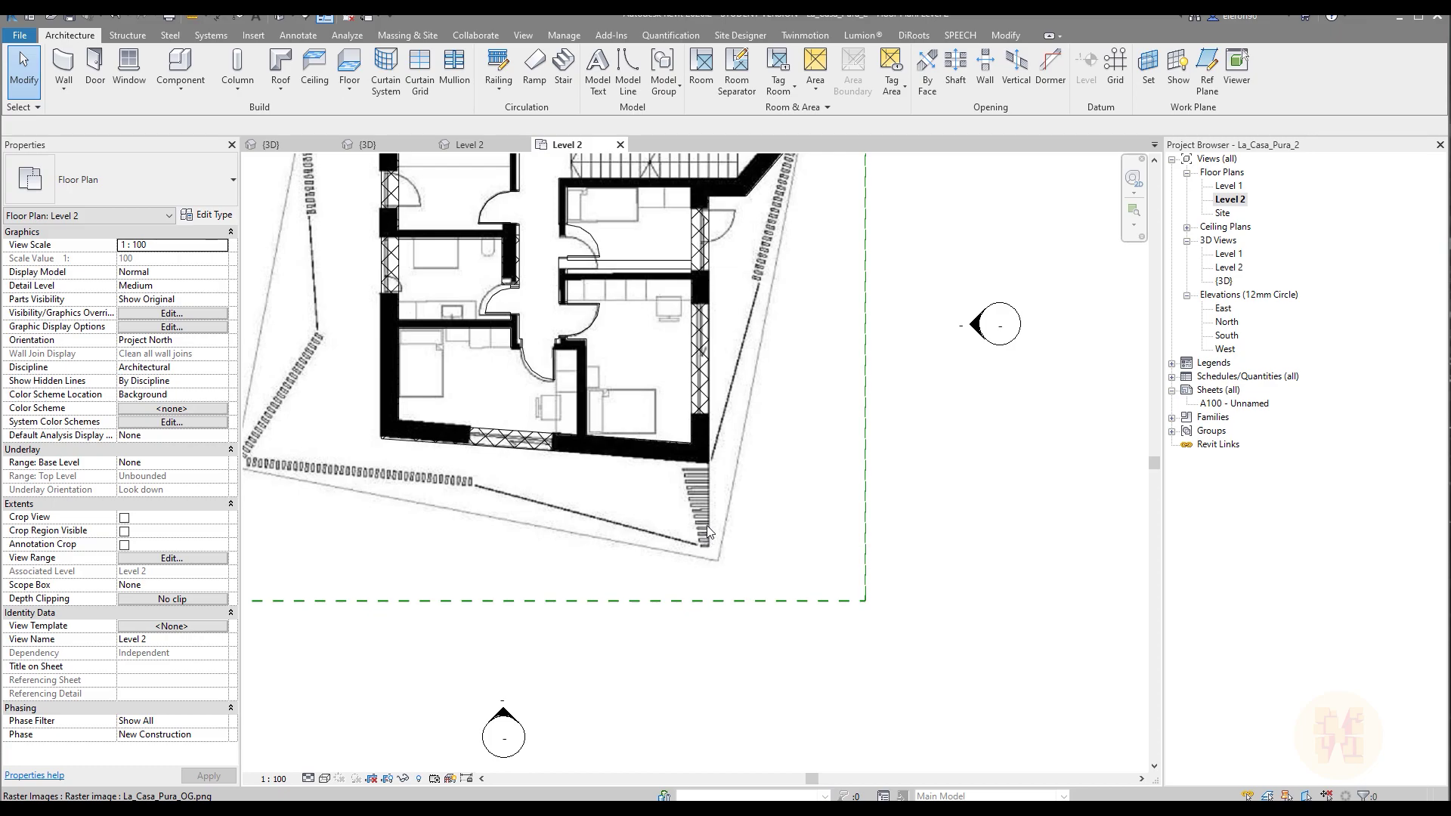
{"action": "scroll", "coordinate": [706, 538], "scroll_direction": "up", "scroll_amount": 3}
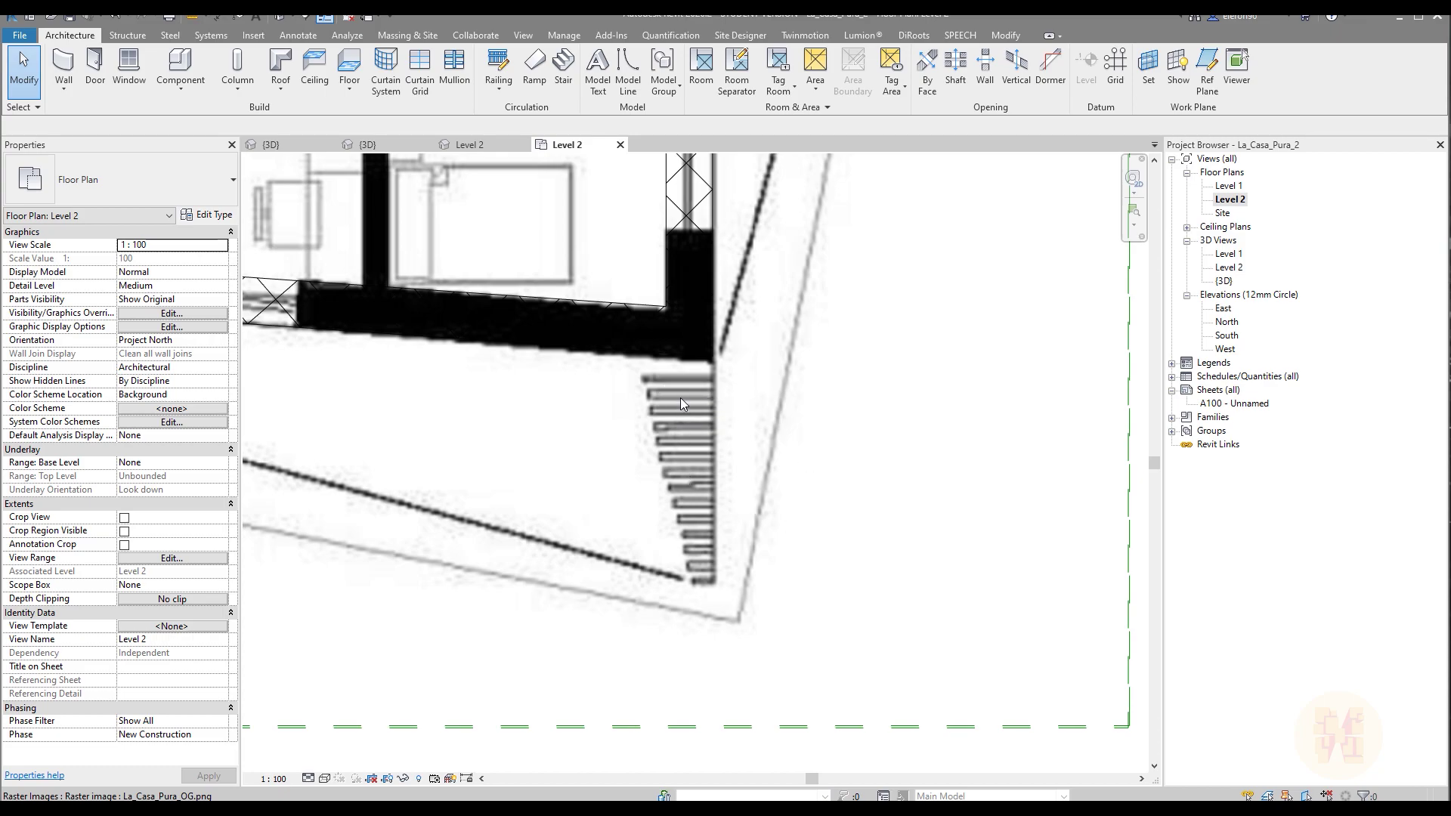
Place a 450x600mm rectangular architectural column in the empty area south of the roof outline on Level 2.
{"action": "middle_click_drag", "start_coordinate": [693, 476], "coordinate": [719, 486]}
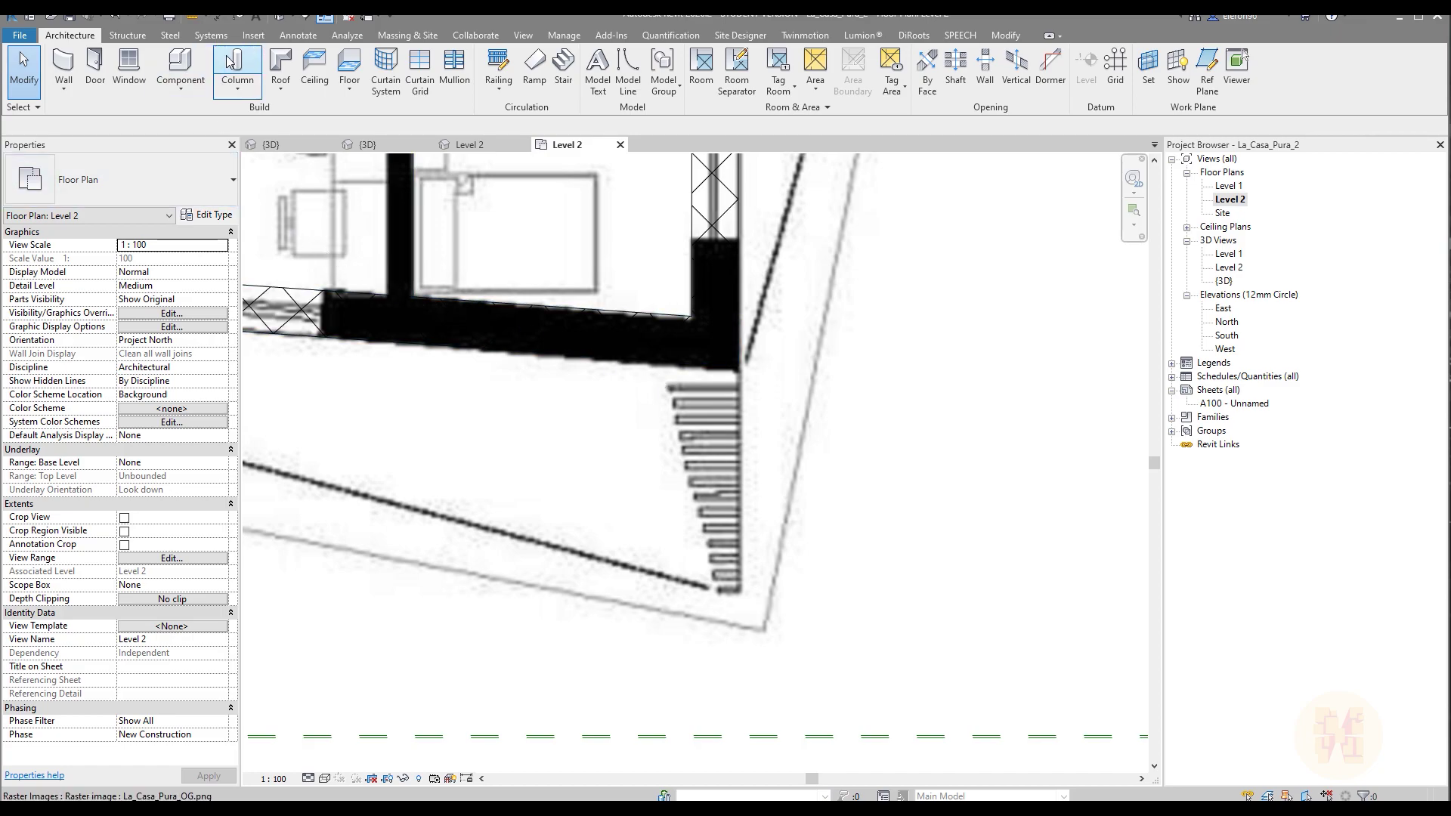
{"action": "left_click", "coordinate": [245, 86]}
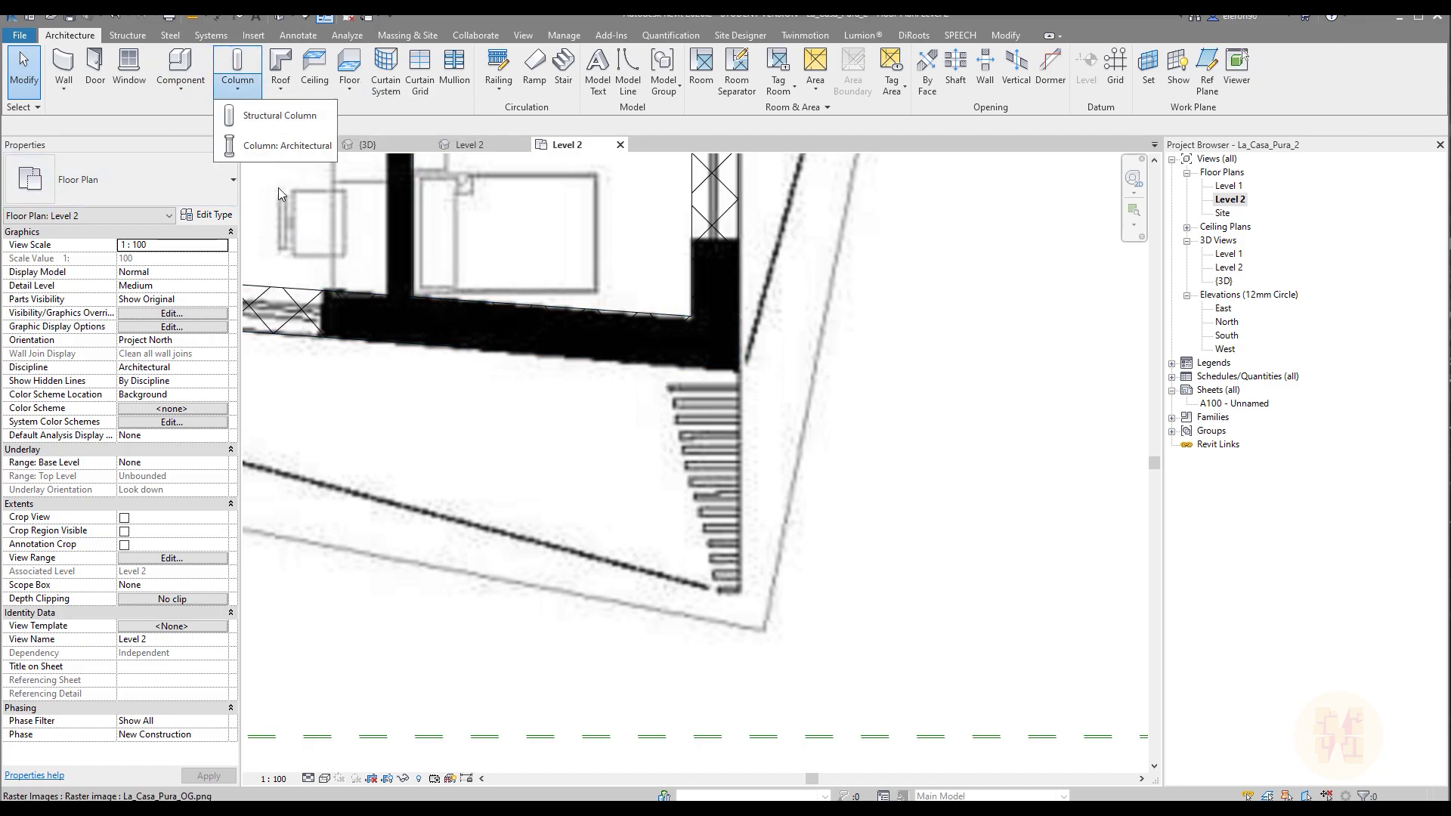
{"action": "left_click", "coordinate": [277, 148]}
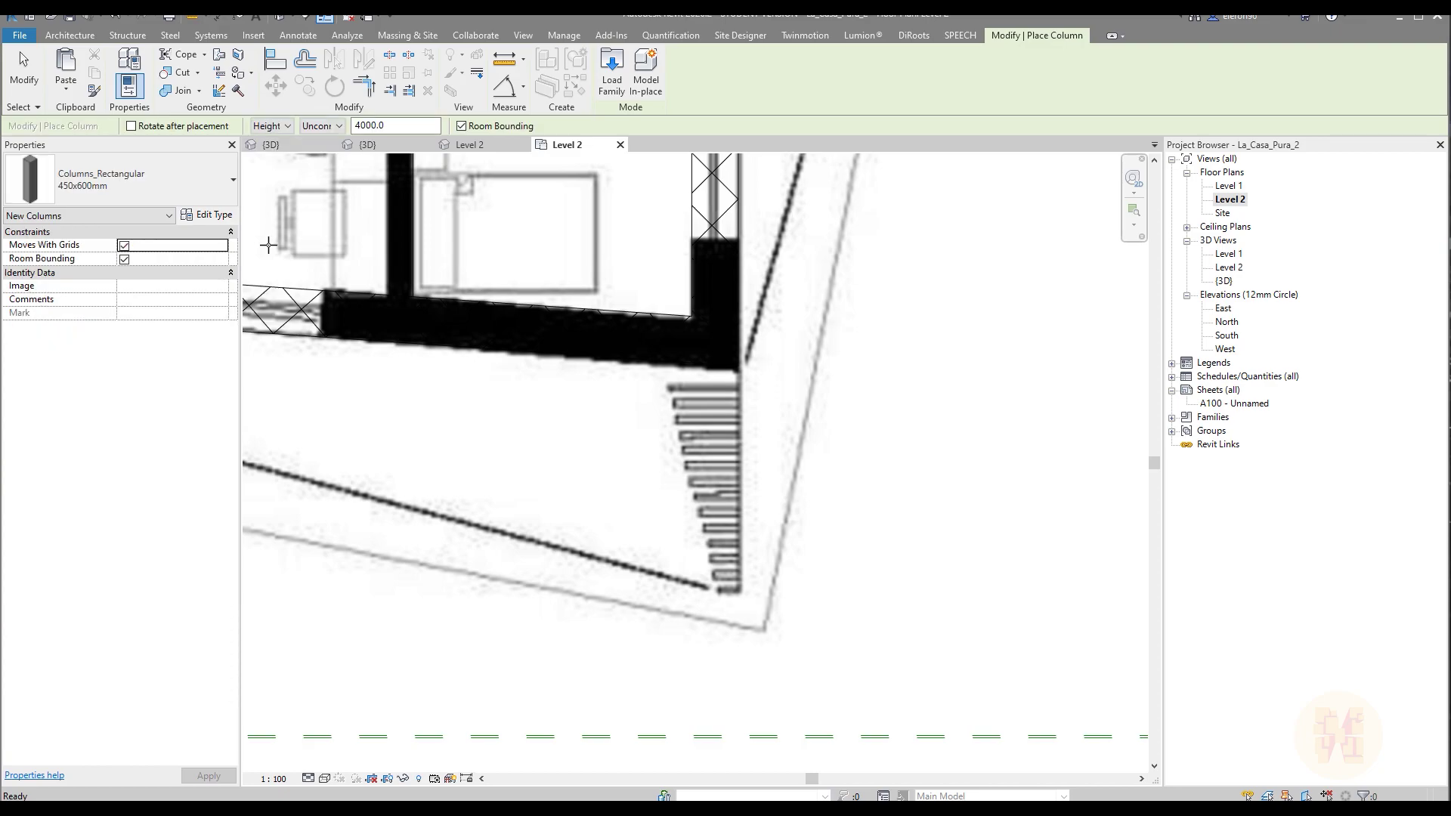
{"action": "left_click", "coordinate": [116, 180]}
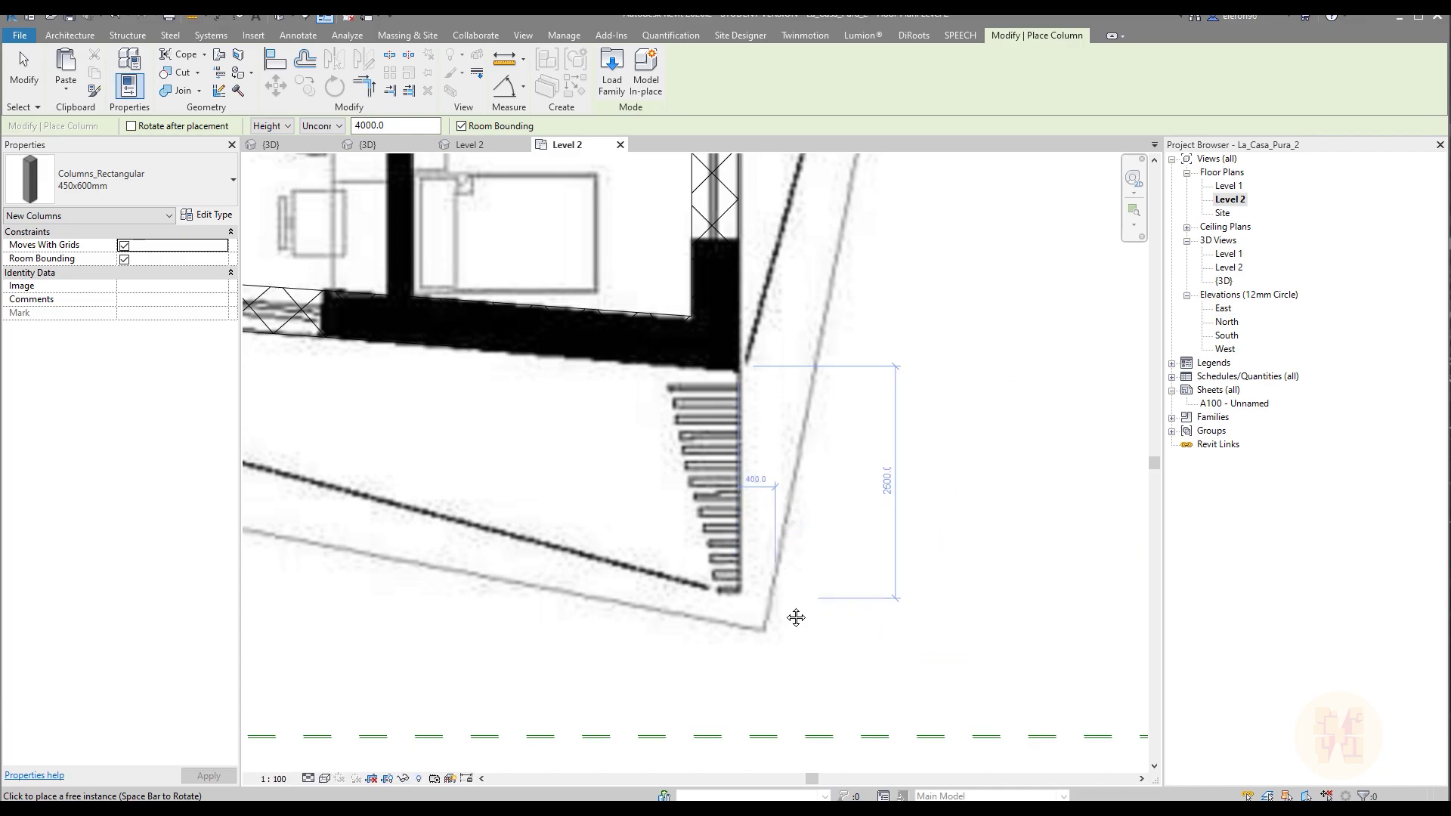
{"action": "middle_click_drag", "start_coordinate": [787, 615], "coordinate": [877, 643]}
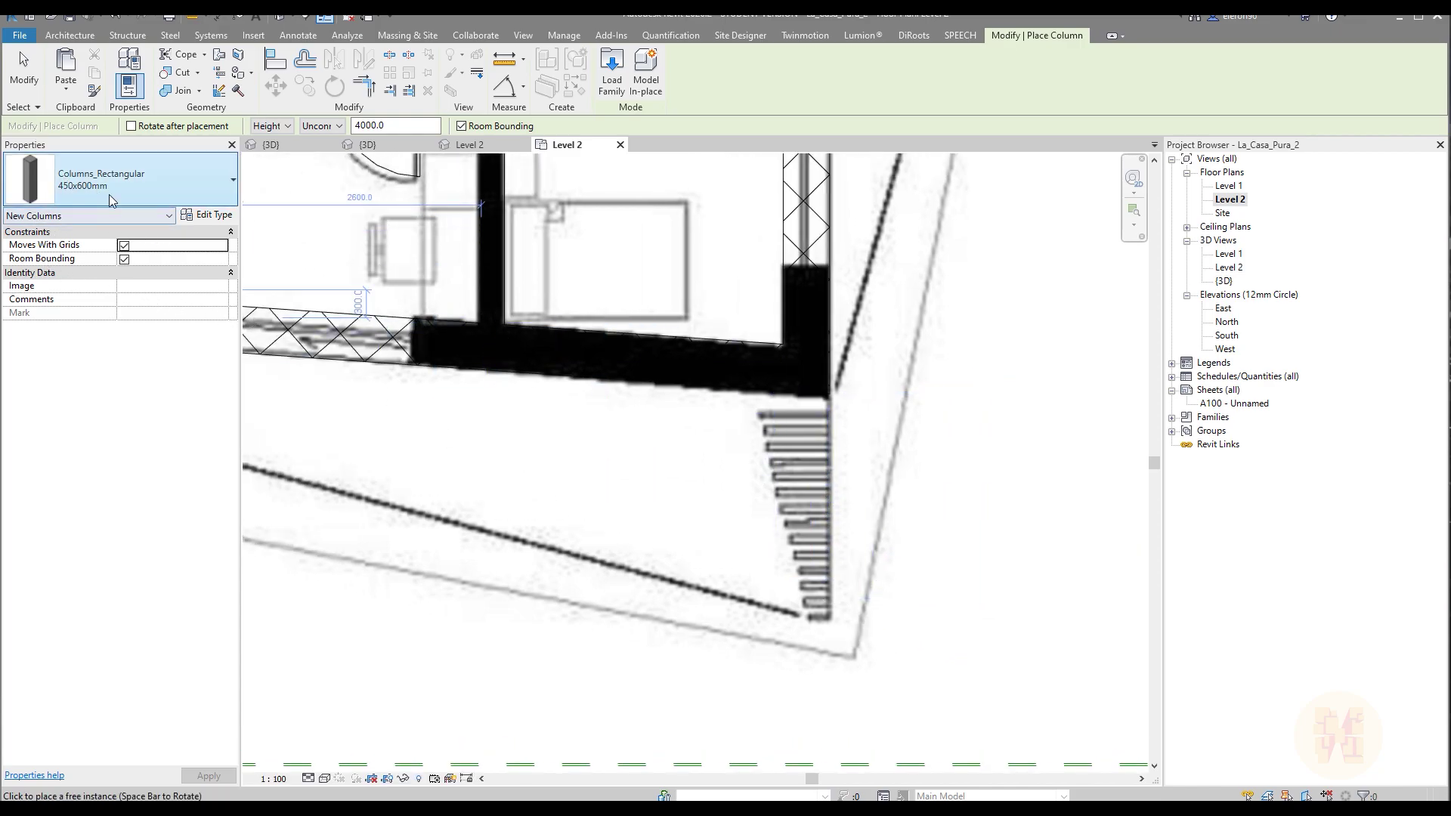
{"action": "scroll", "coordinate": [647, 625], "scroll_direction": "down", "scroll_amount": 2}
{"action": "middle_click_drag", "start_coordinate": [692, 593], "coordinate": [740, 507]}
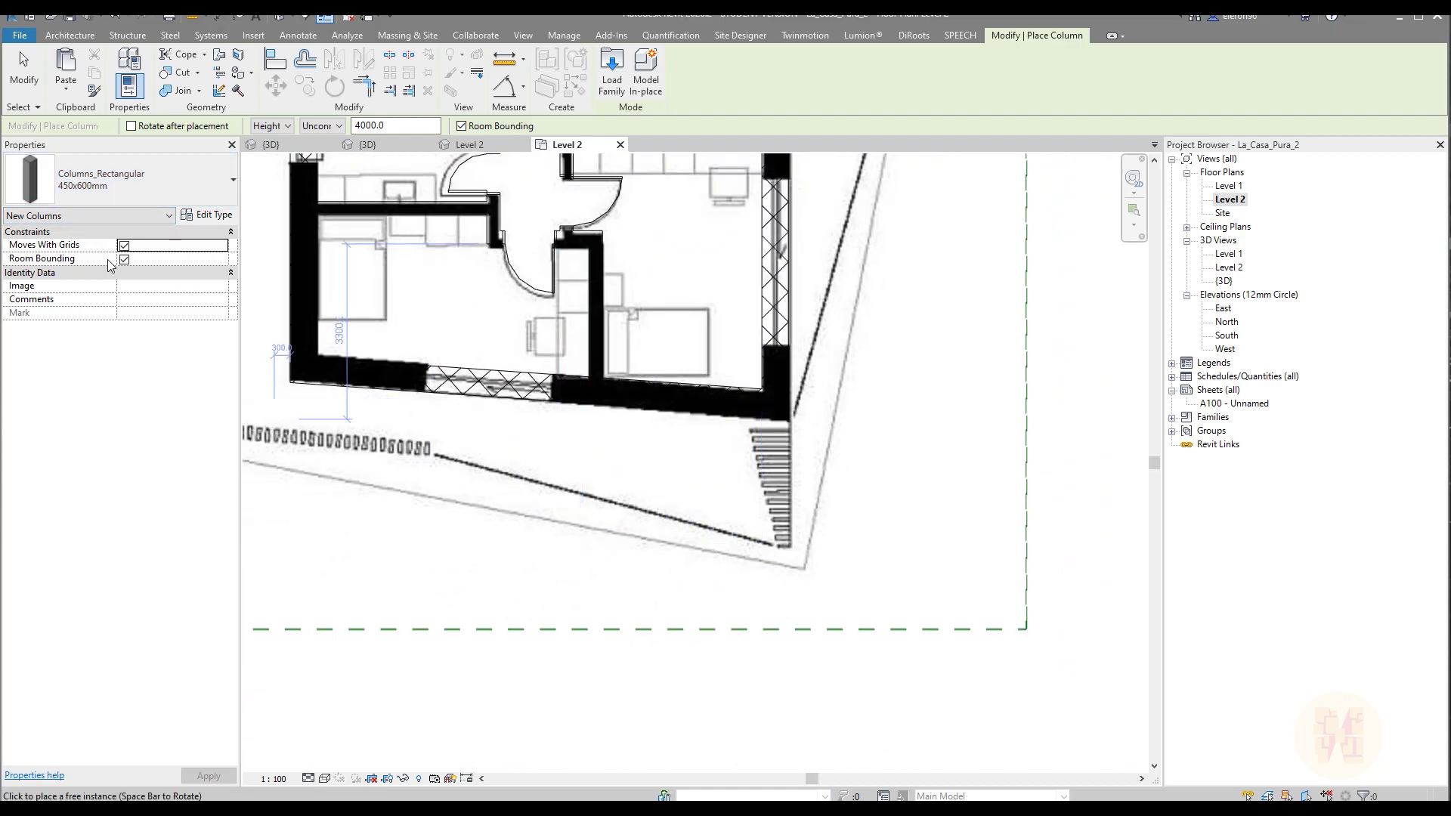
{"action": "left_click", "coordinate": [614, 597]}
{"action": "key", "text": "Escape"}
{"action": "scroll", "coordinate": [608, 610], "scroll_direction": "up", "scroll_amount": 1}
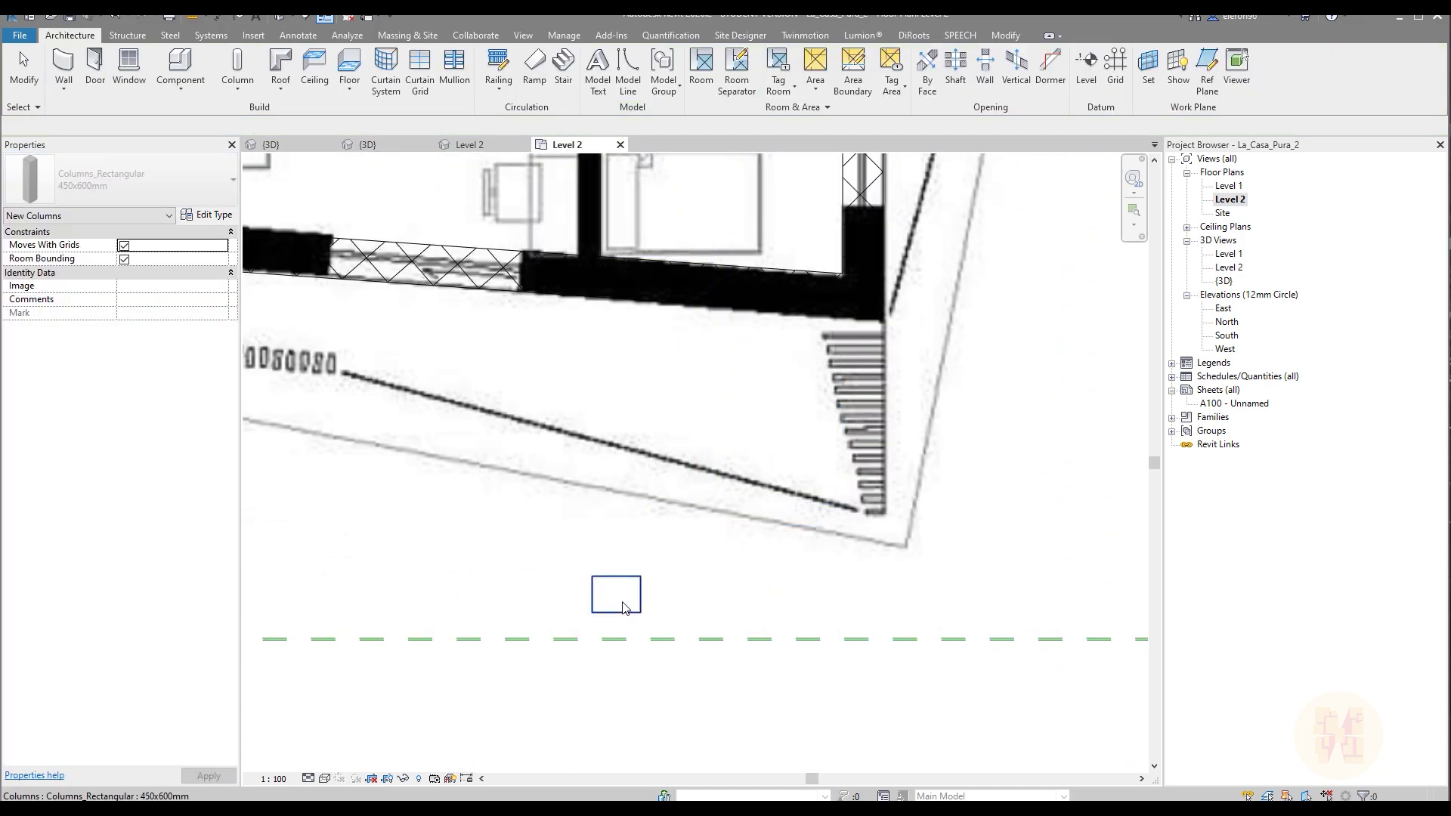
Open the placed rectangular column's family for editing and make its Width an instance parameter.
{"action": "left_click", "coordinate": [623, 605]}
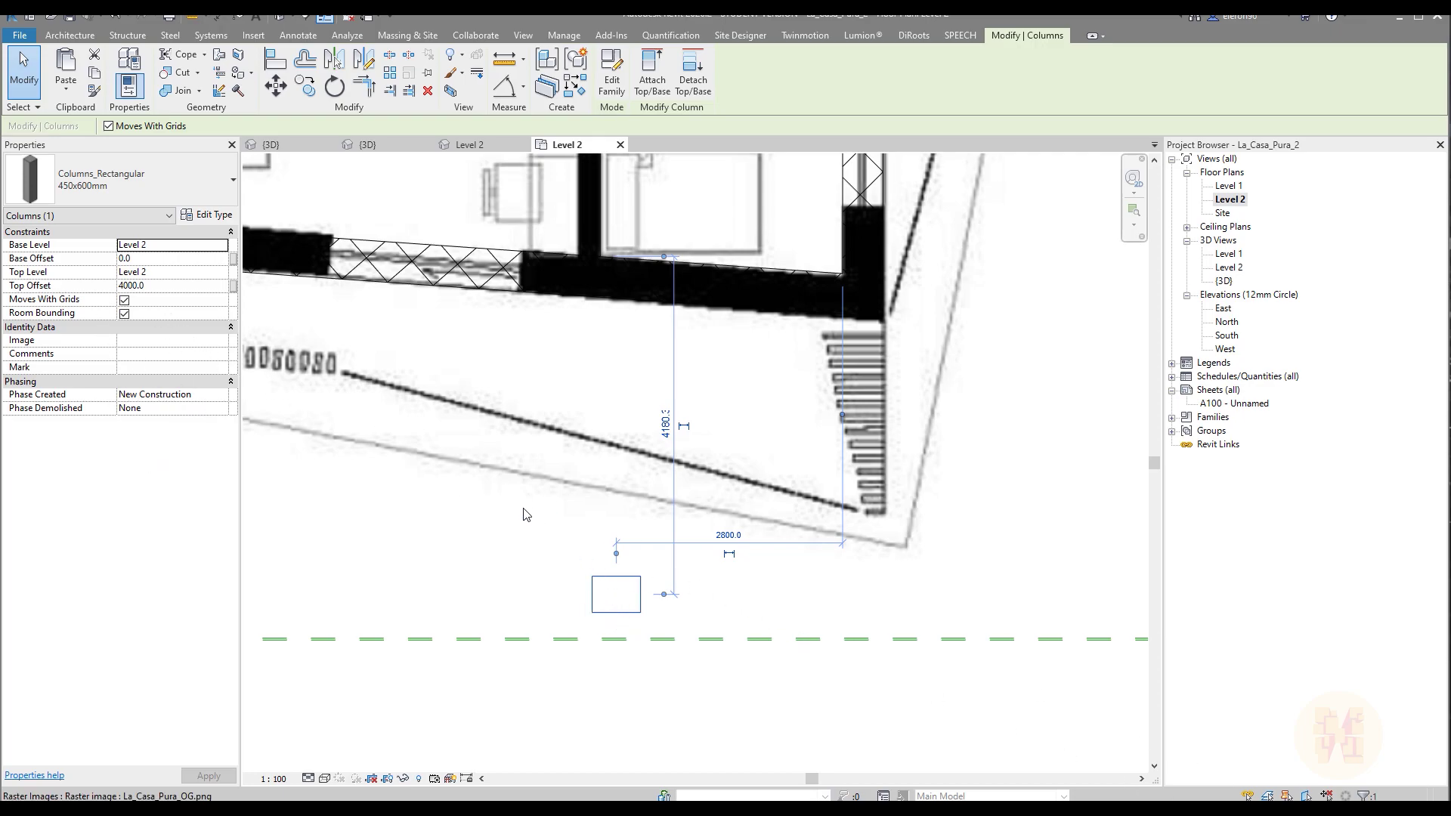
{"action": "left_click", "coordinate": [612, 75]}
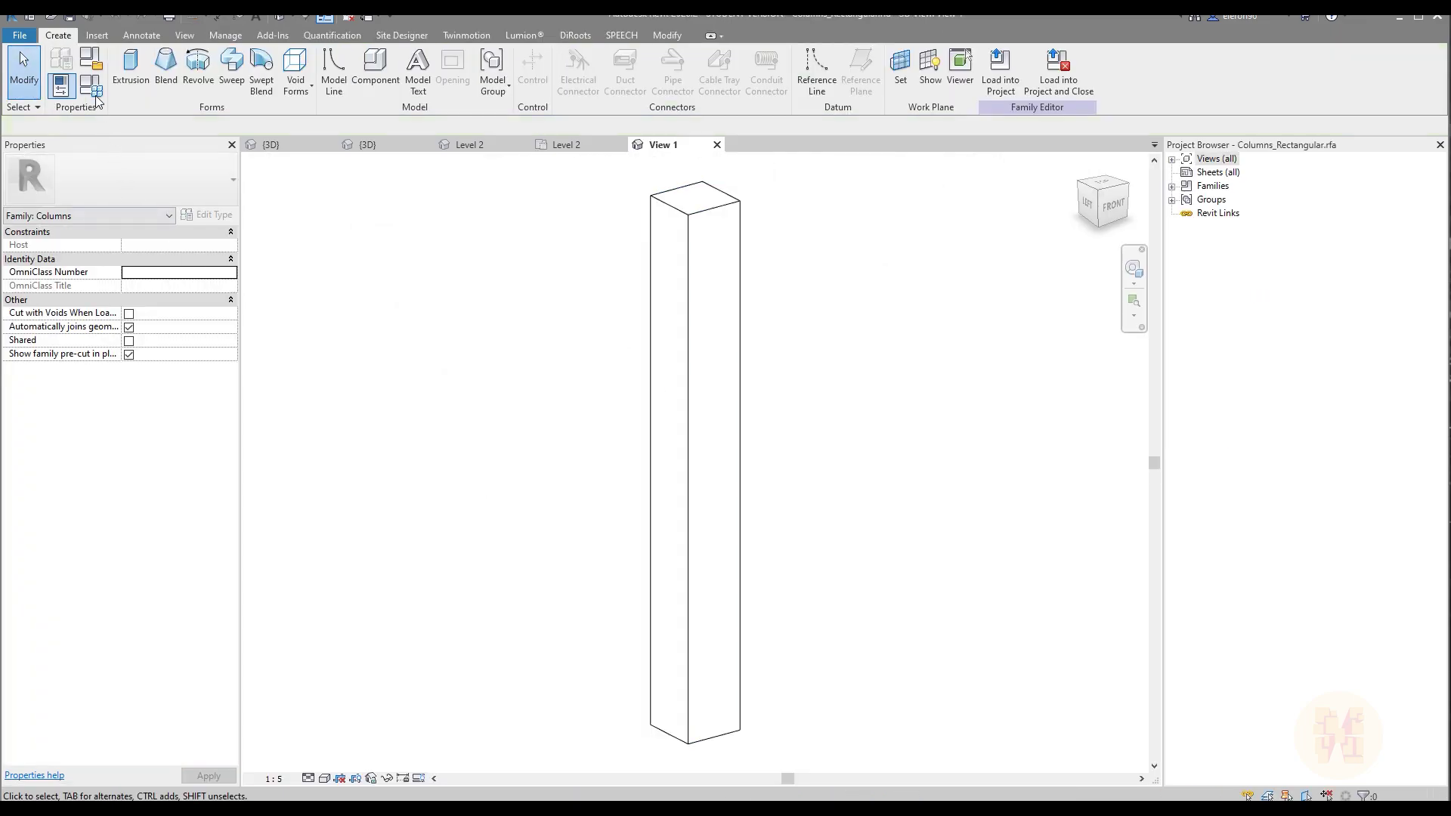
{"action": "left_click", "coordinate": [96, 98]}
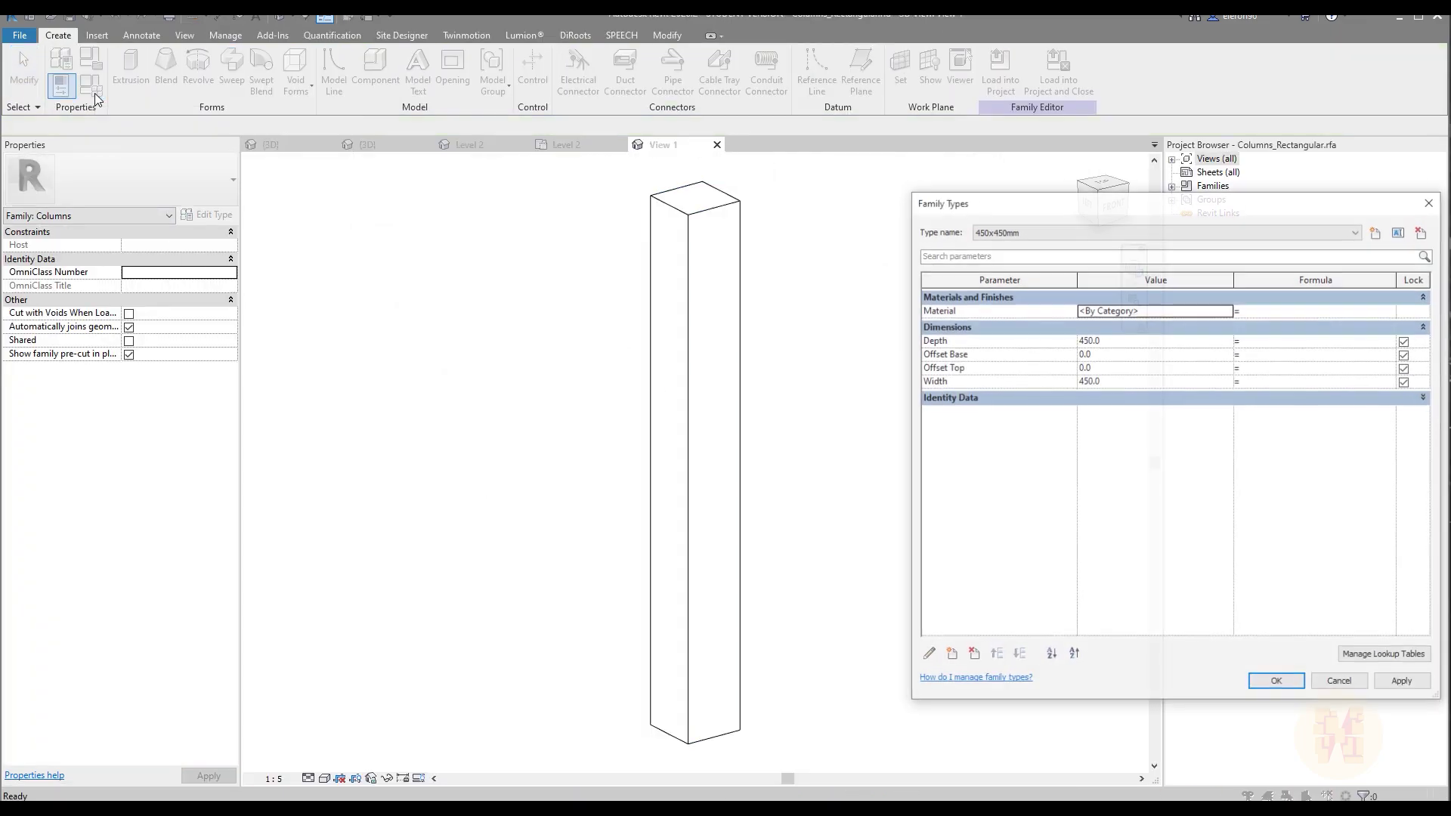
{"action": "left_click_drag", "start_coordinate": [1020, 195], "coordinate": [555, 170]}
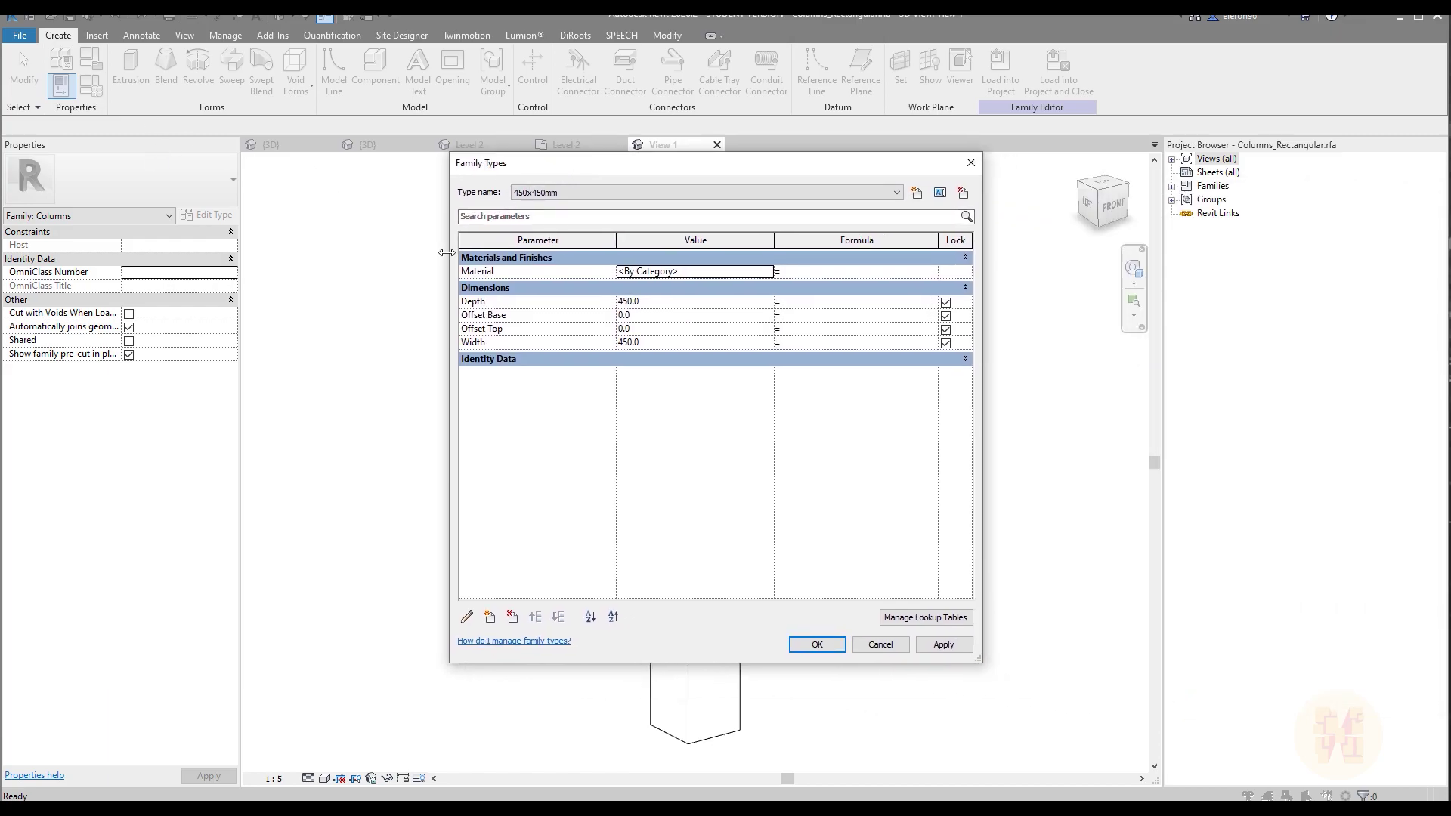
{"action": "left_click", "coordinate": [551, 344]}
{"action": "left_click", "coordinate": [466, 617]}
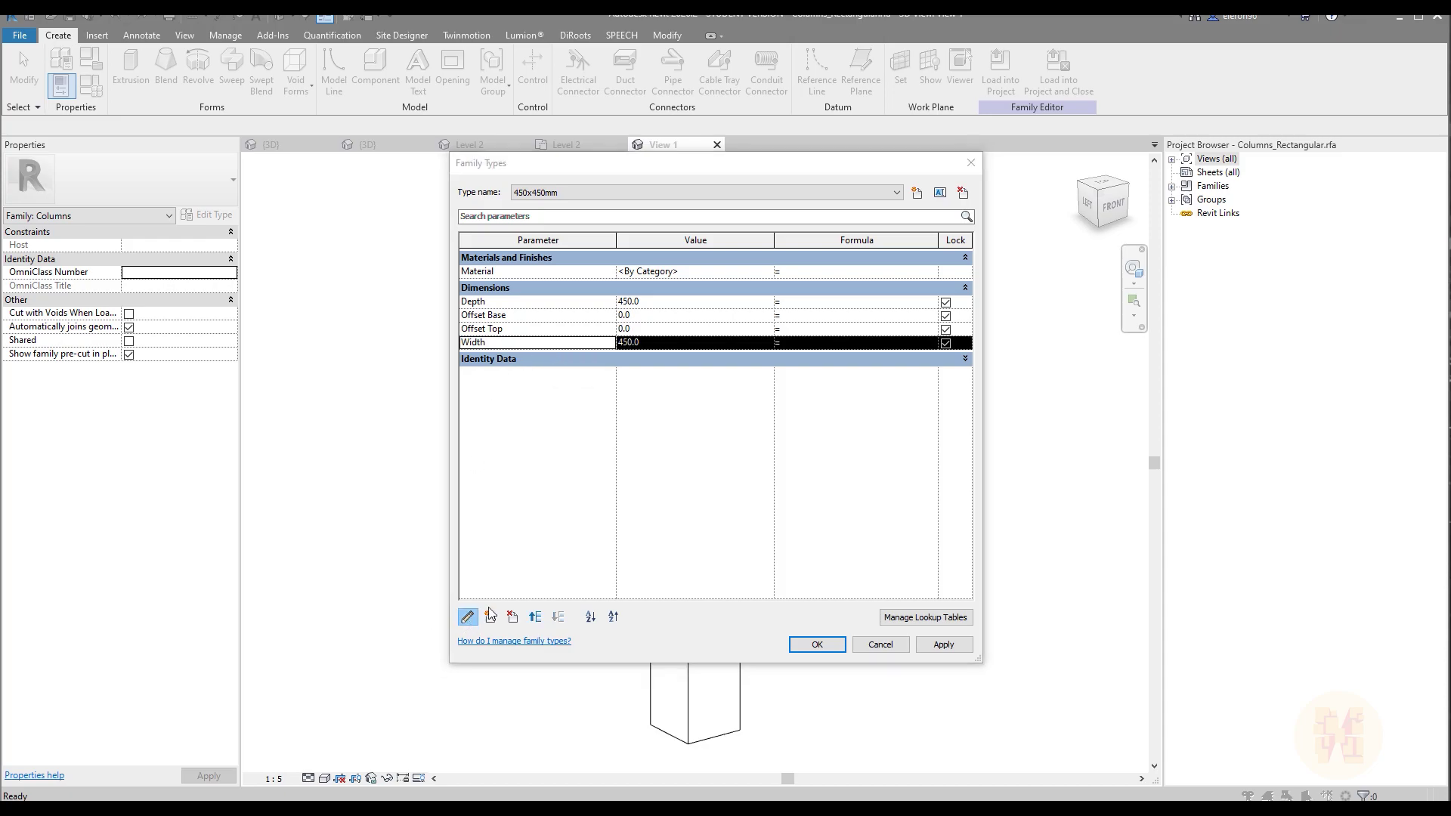
{"action": "left_click", "coordinate": [1162, 567]}
{"action": "left_click", "coordinate": [1151, 725]}
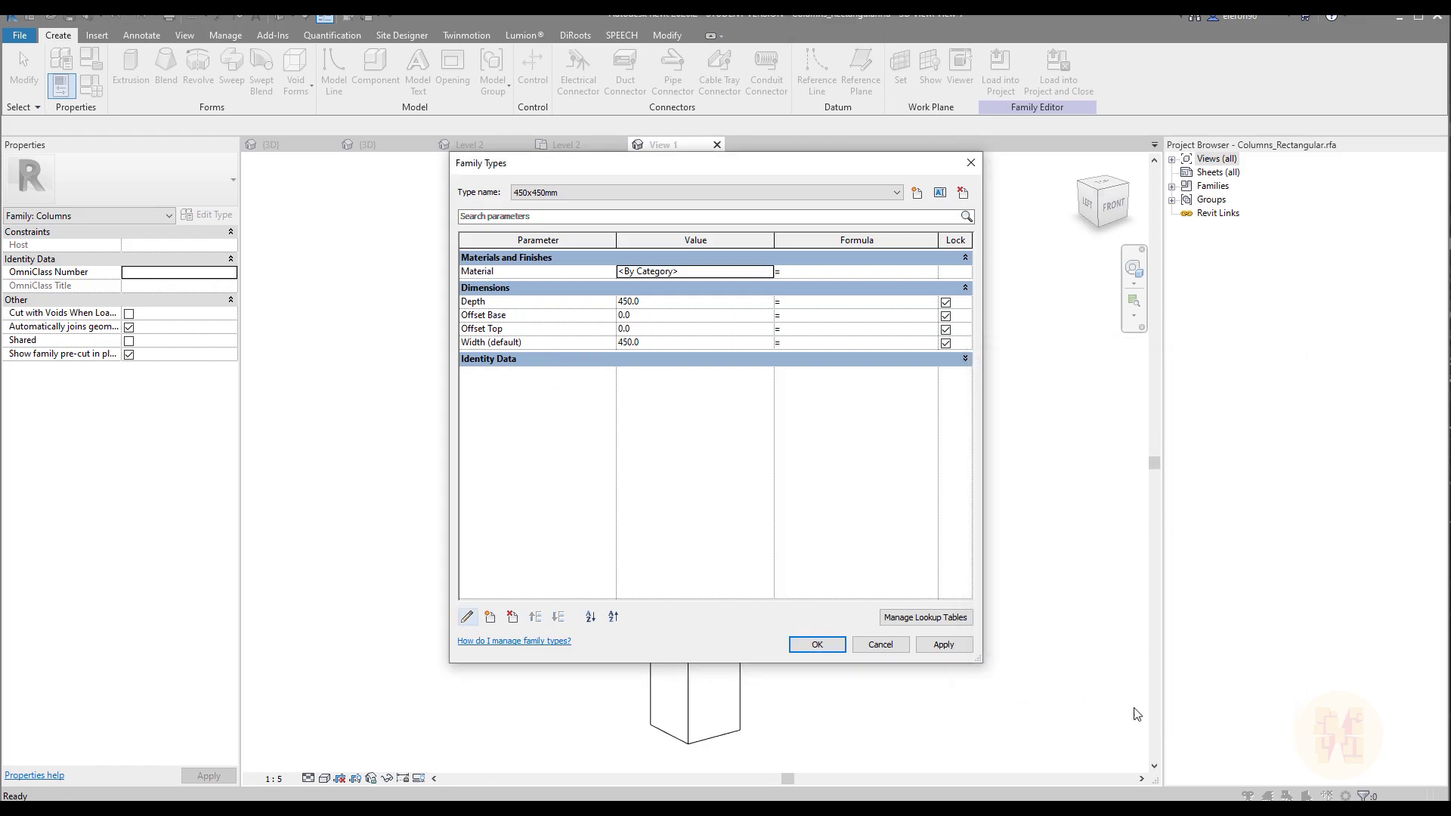
Make the column family's Depth an instance parameter and accept the family type changes.
{"action": "left_click", "coordinate": [543, 304]}
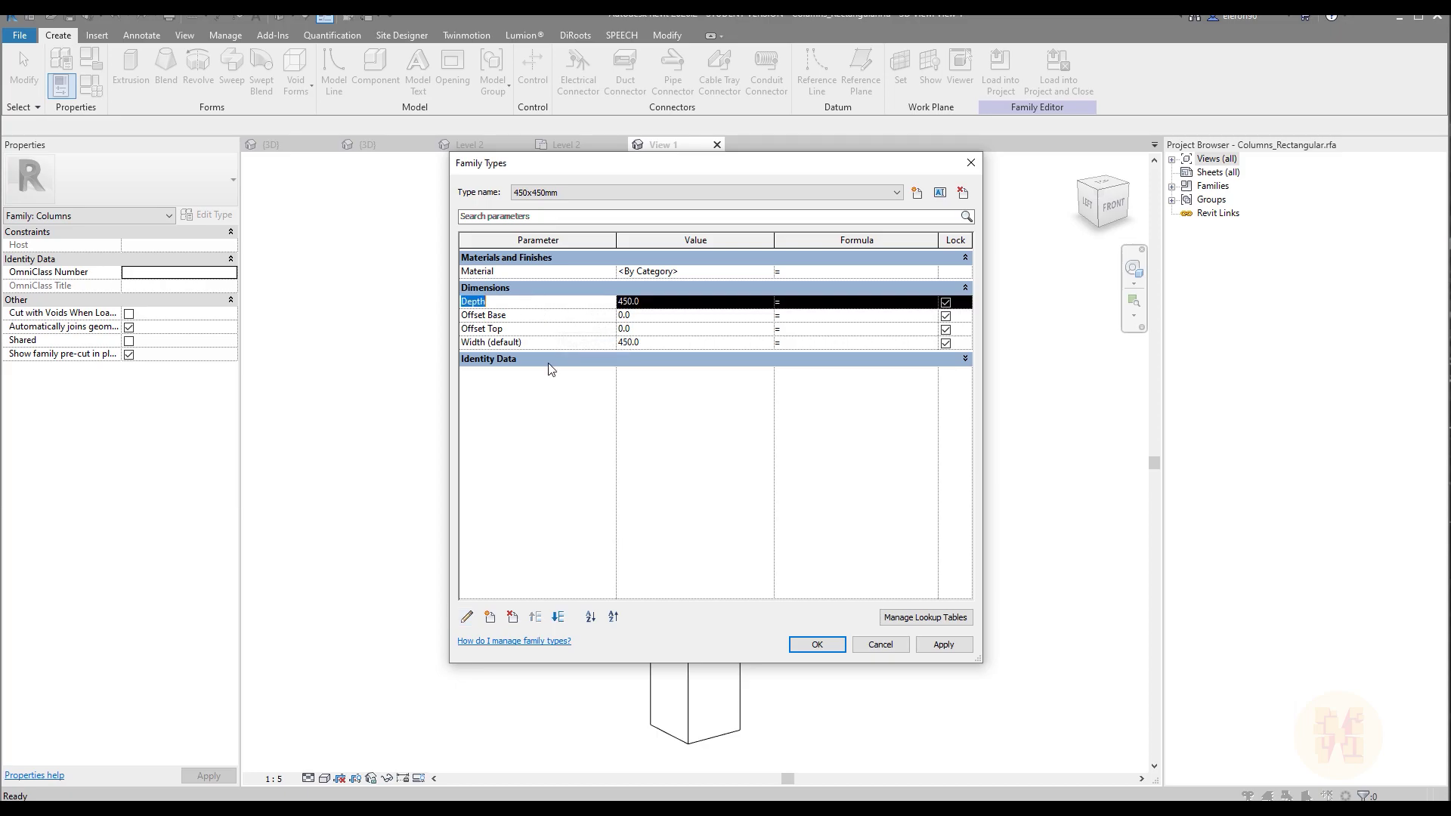
{"action": "left_click", "coordinate": [466, 617]}
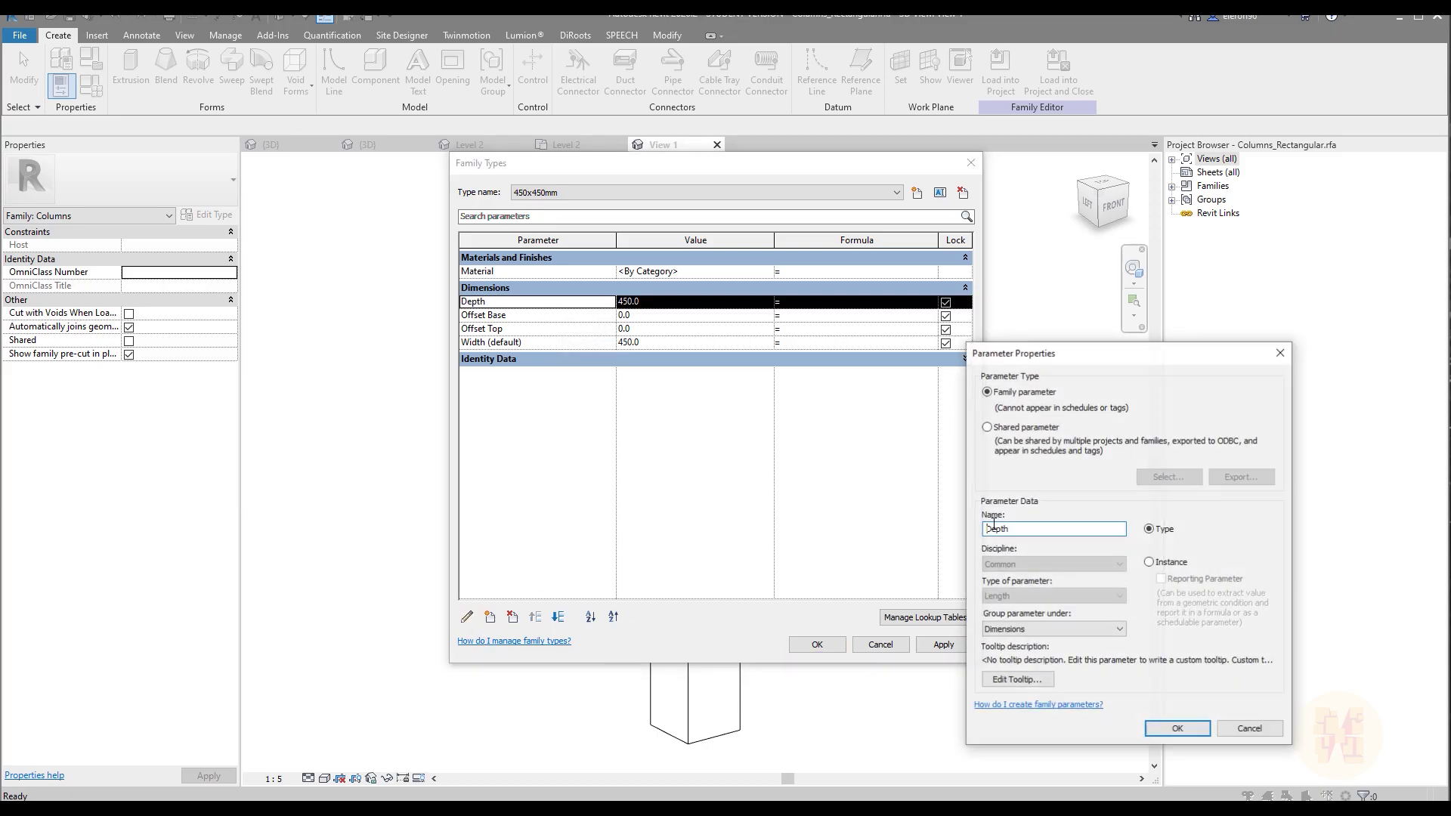
{"action": "left_click", "coordinate": [1149, 563]}
{"action": "left_click", "coordinate": [1178, 729]}
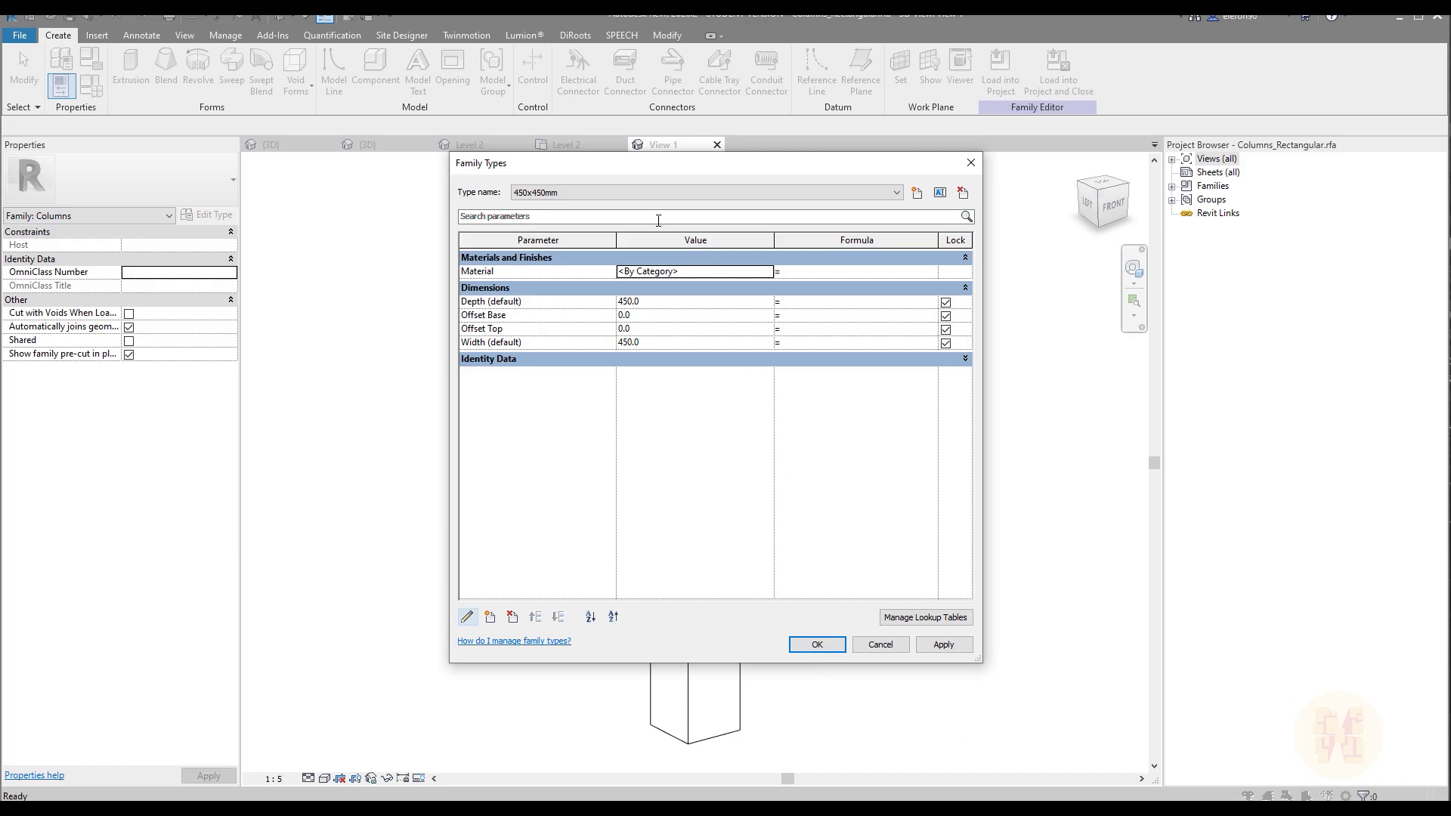
{"action": "left_click", "coordinate": [641, 194]}
{"action": "left_click", "coordinate": [641, 197]}
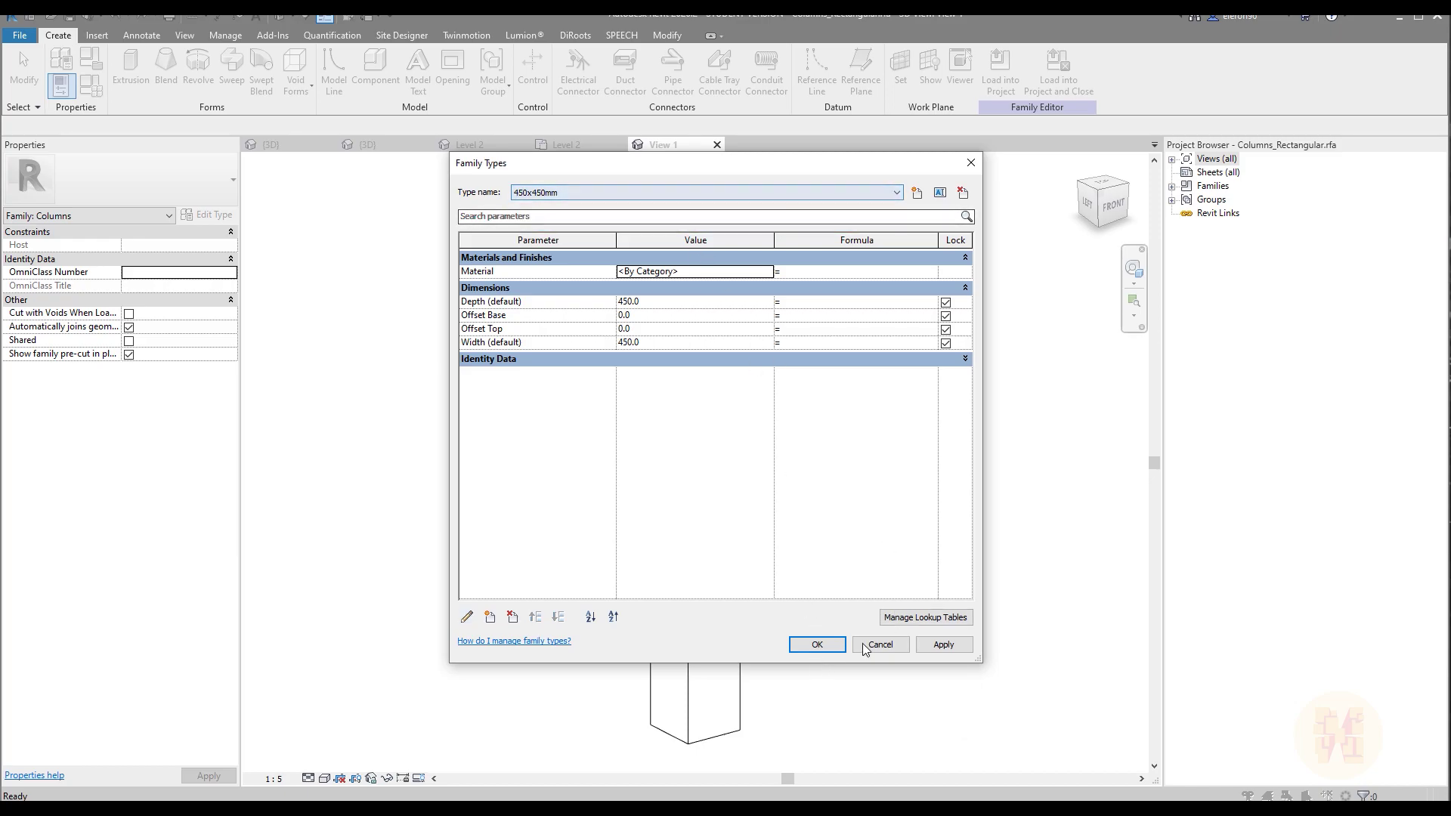
{"action": "left_click", "coordinate": [817, 644]}
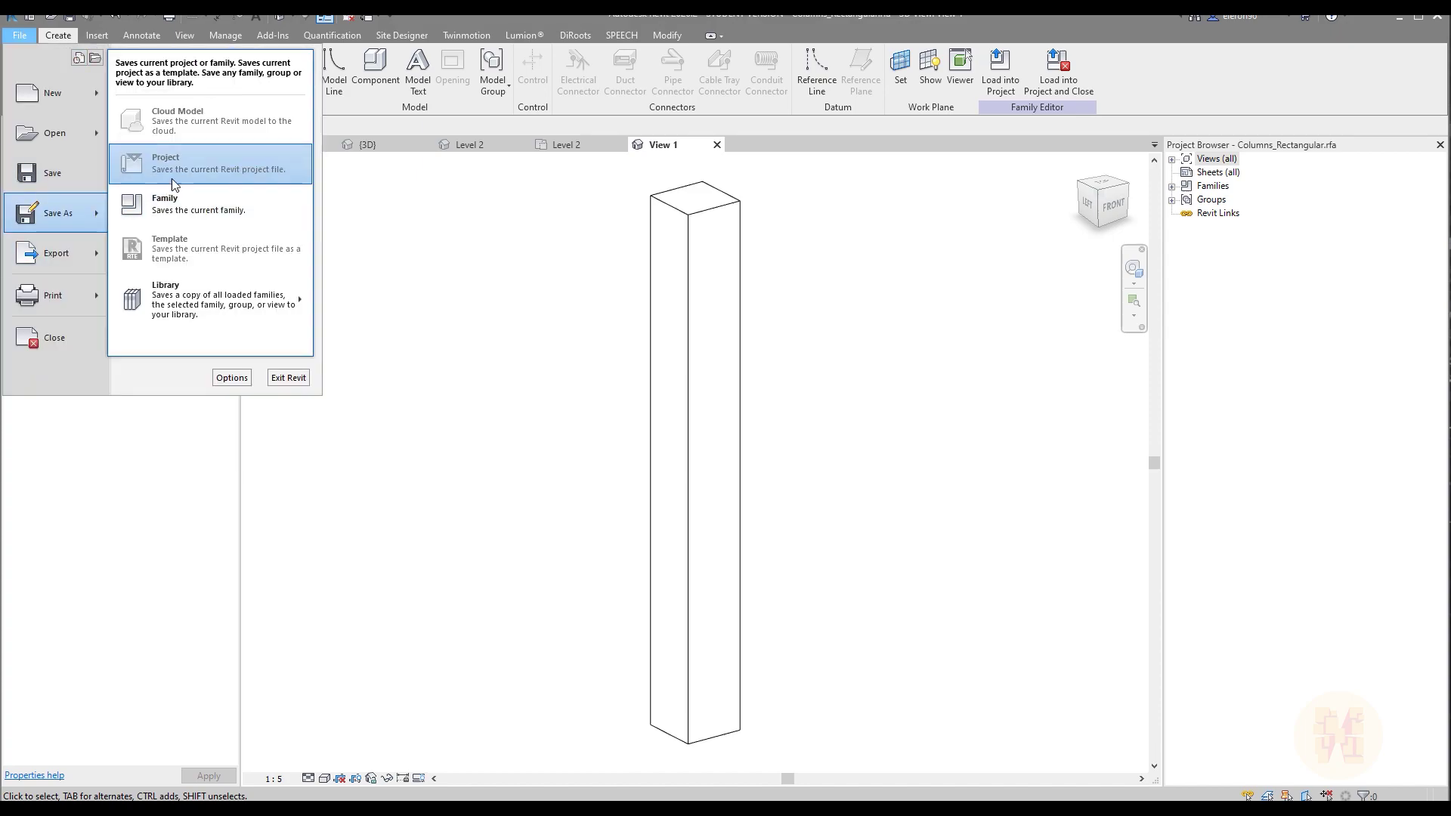
Save the column family as Instance Column in a new 01.Family folder inside 02-Project.
{"action": "left_click", "coordinate": [554, 348]}
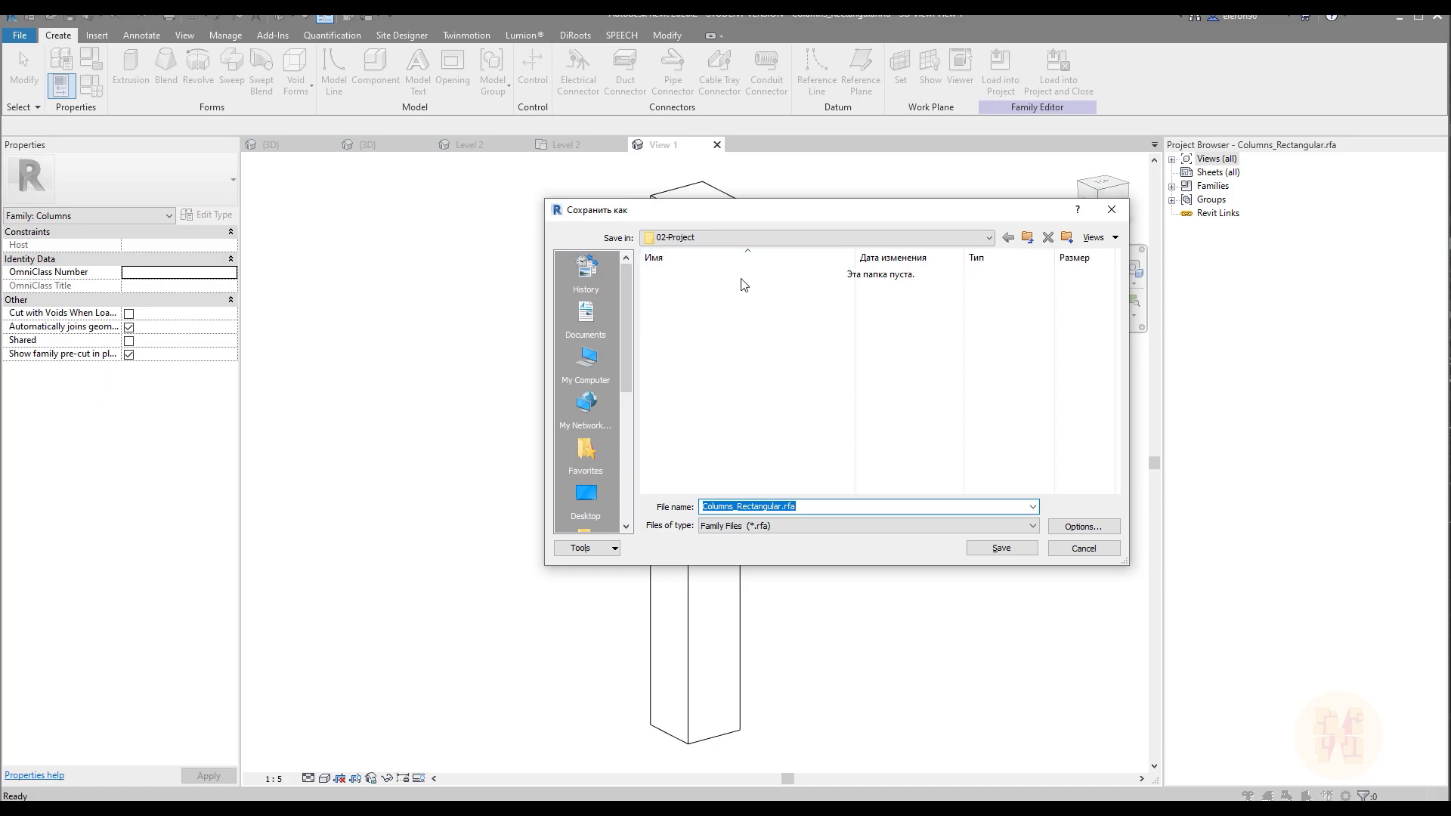
{"action": "left_click", "coordinate": [1027, 238]}
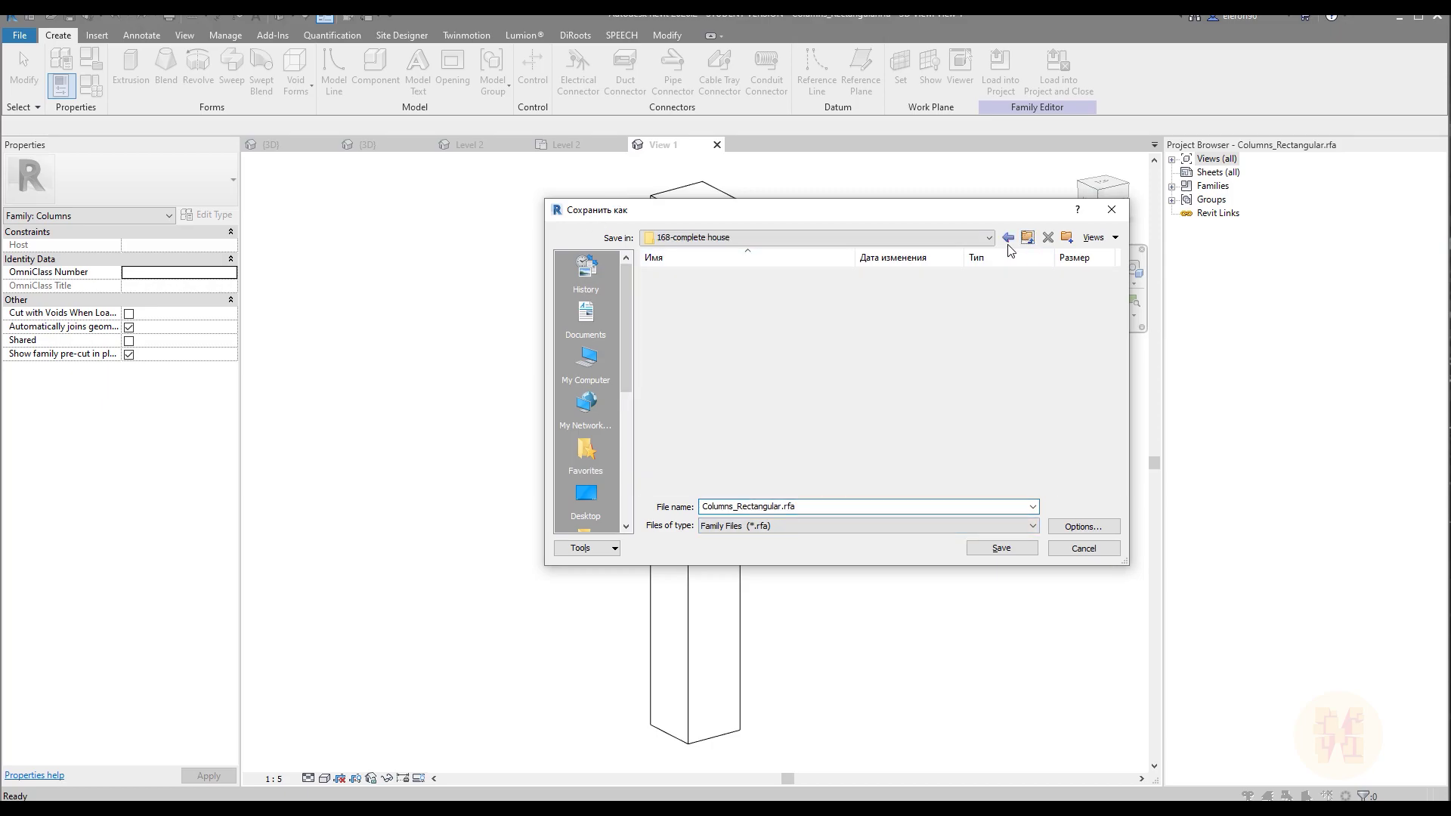
{"action": "double_click", "coordinate": [707, 295]}
{"action": "right_click", "coordinate": [734, 330]}
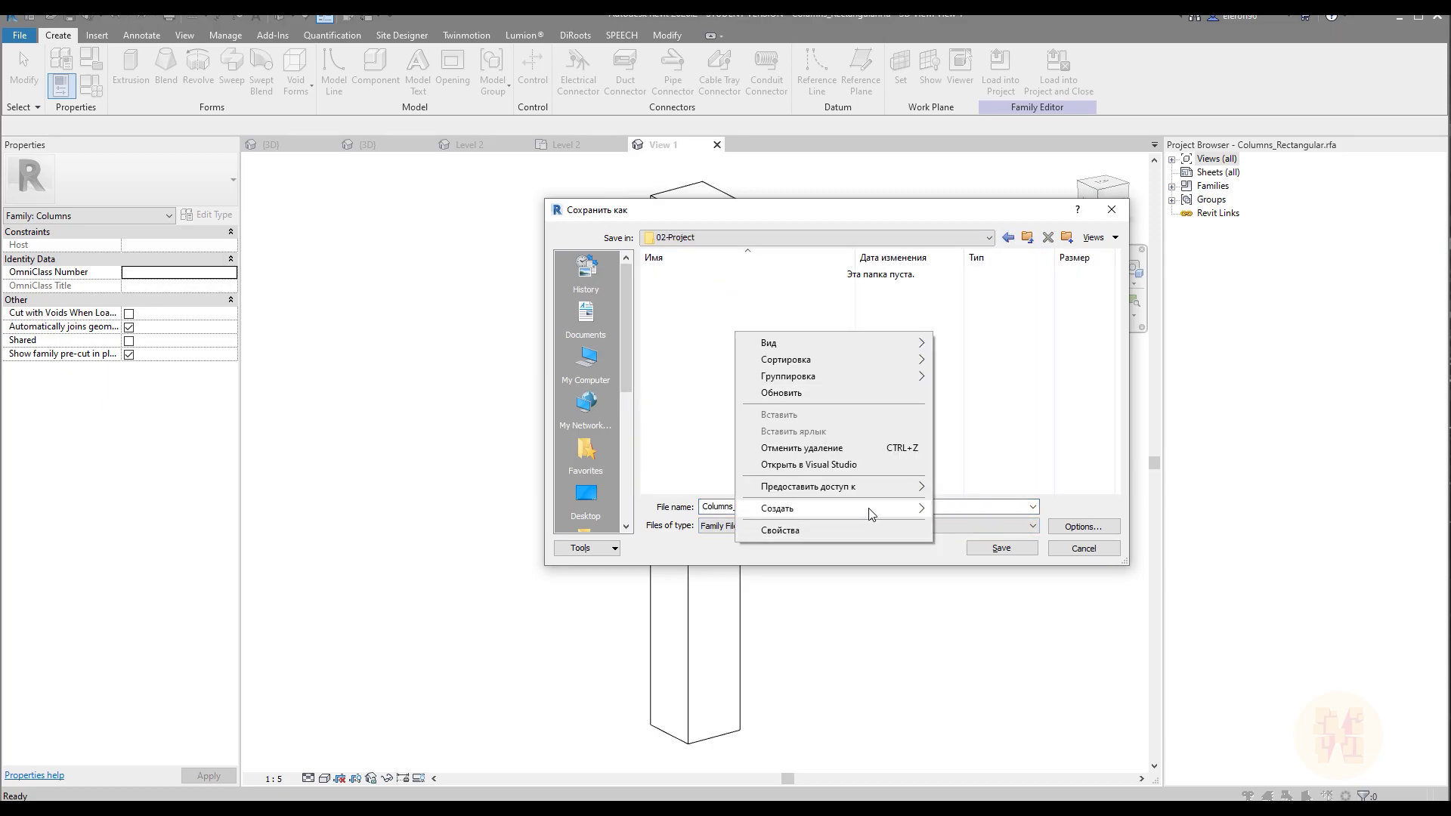
{"action": "left_click", "coordinate": [995, 511]}
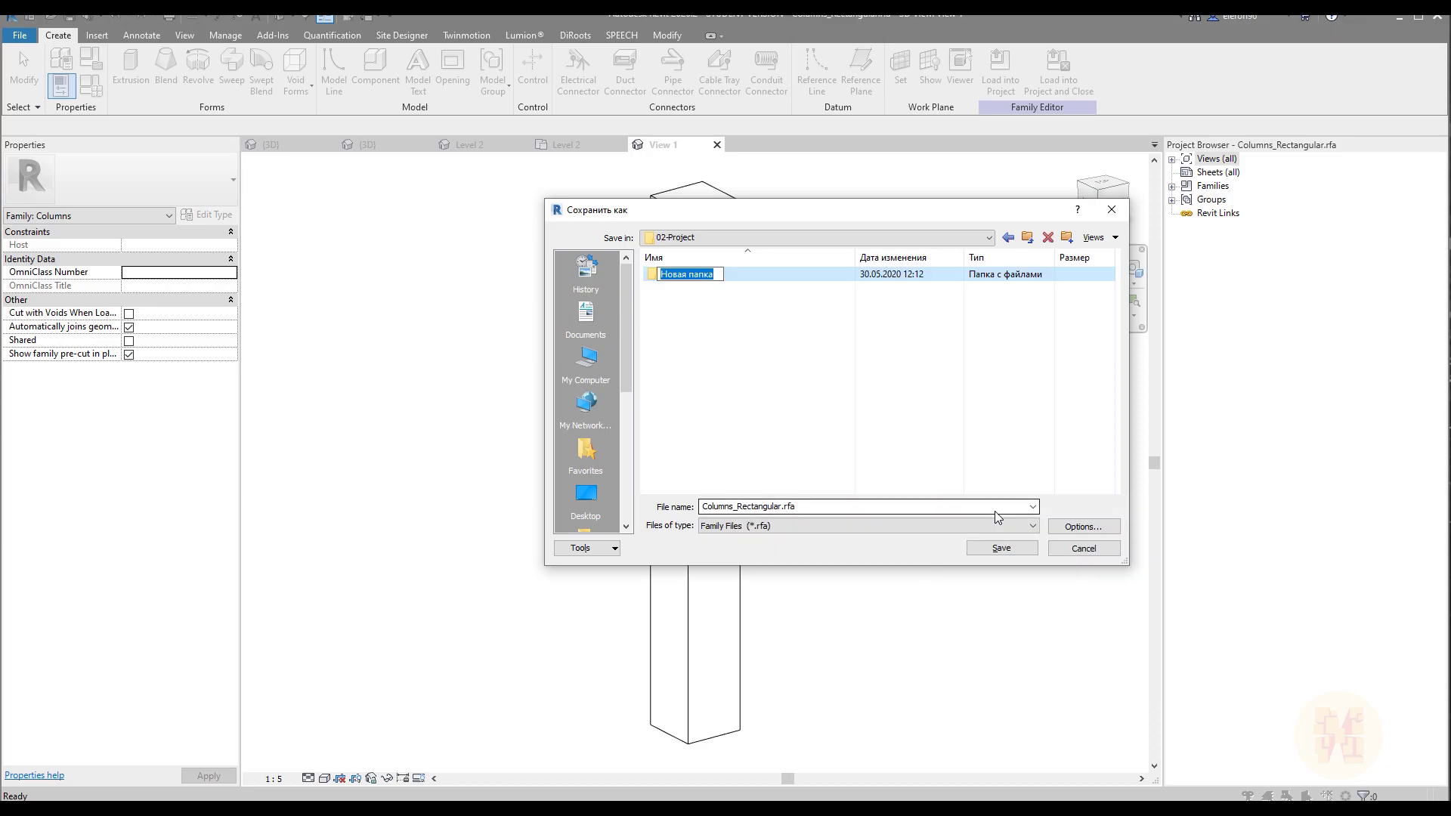
{"action": "key", "text": "BackSpace"}
{"action": "key", "text": "Return"}
{"action": "key", "text": "Return"}
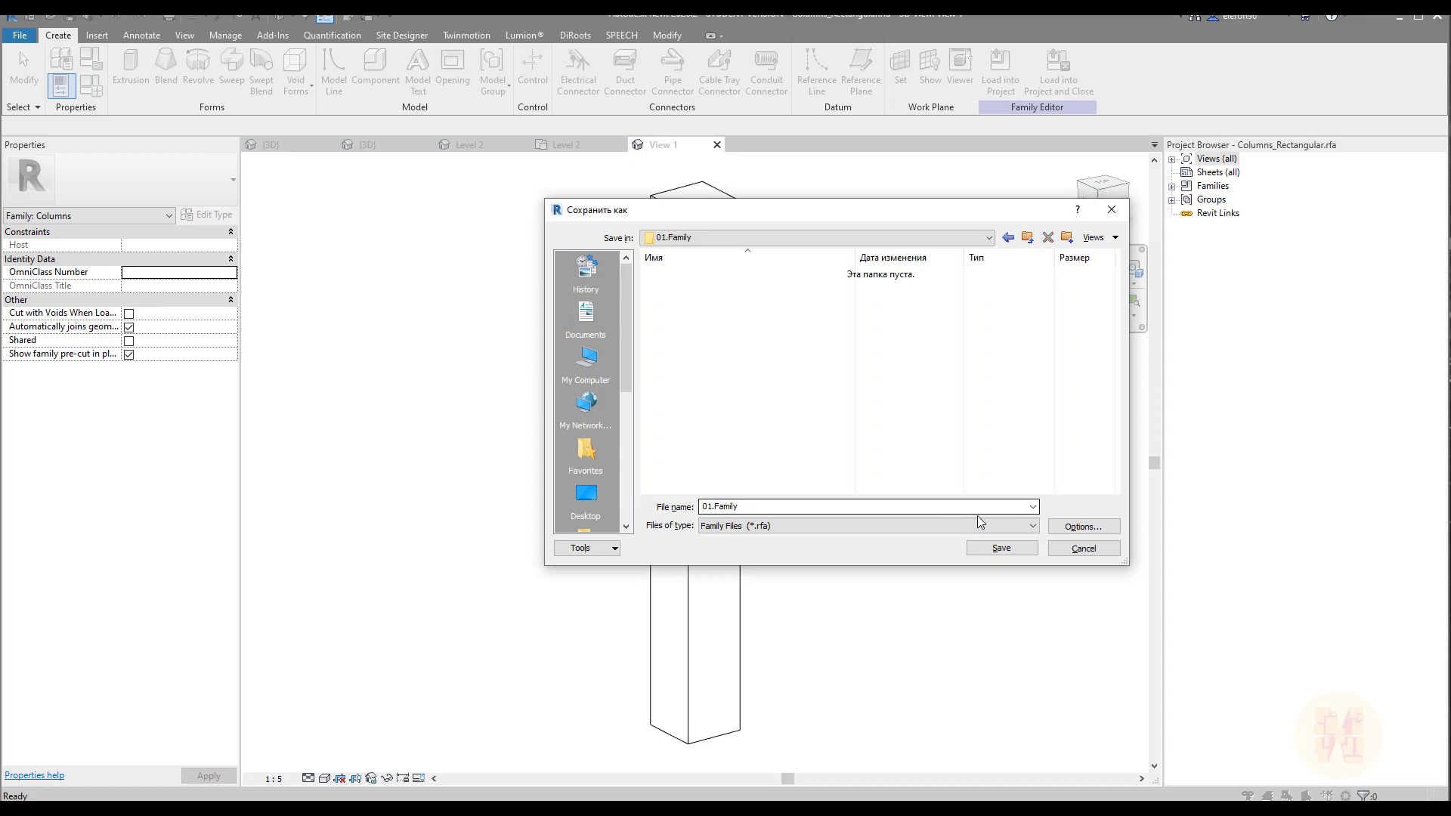
{"action": "left_click", "coordinate": [801, 507]}
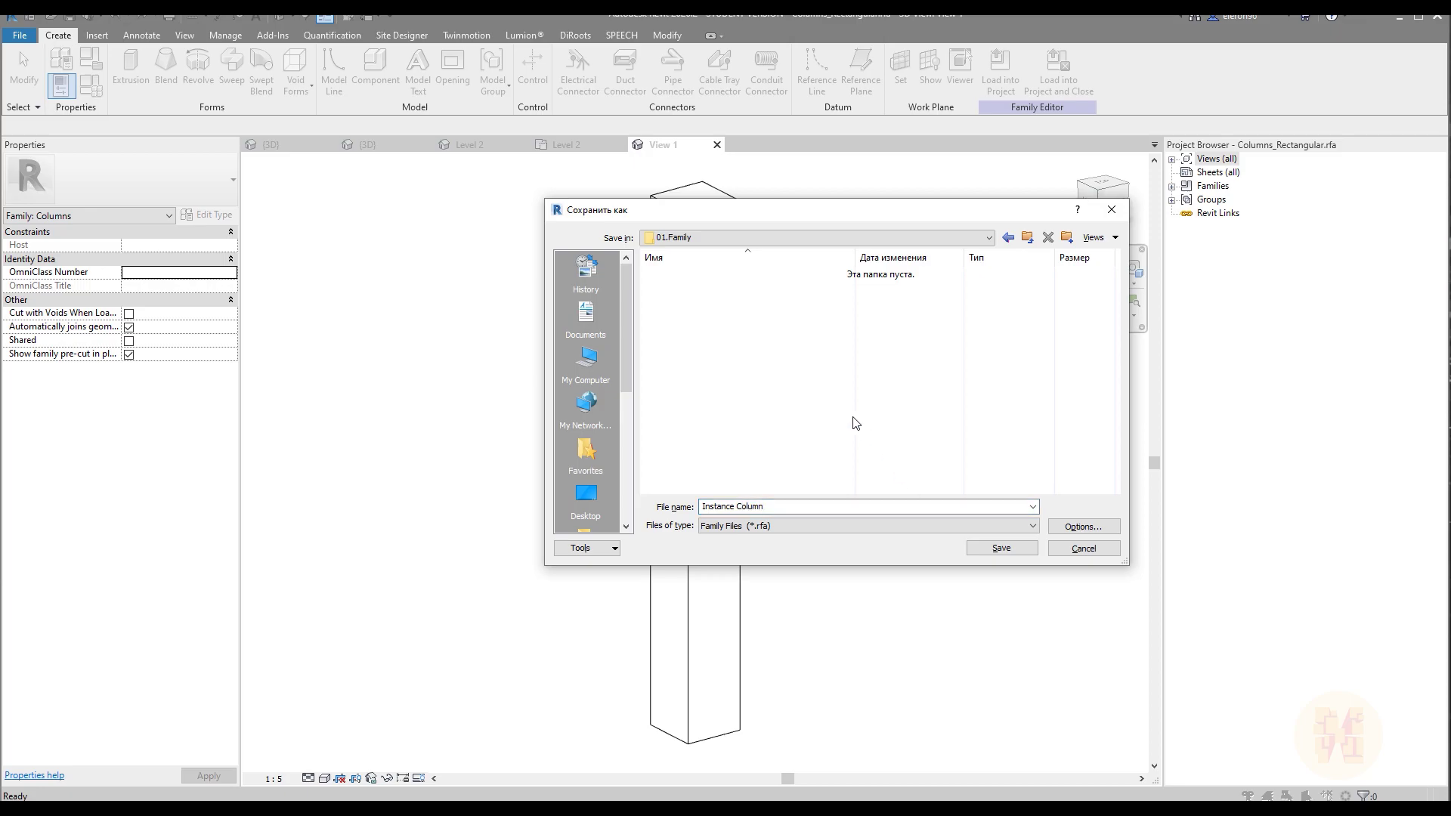
{"action": "left_click", "coordinate": [1001, 547]}
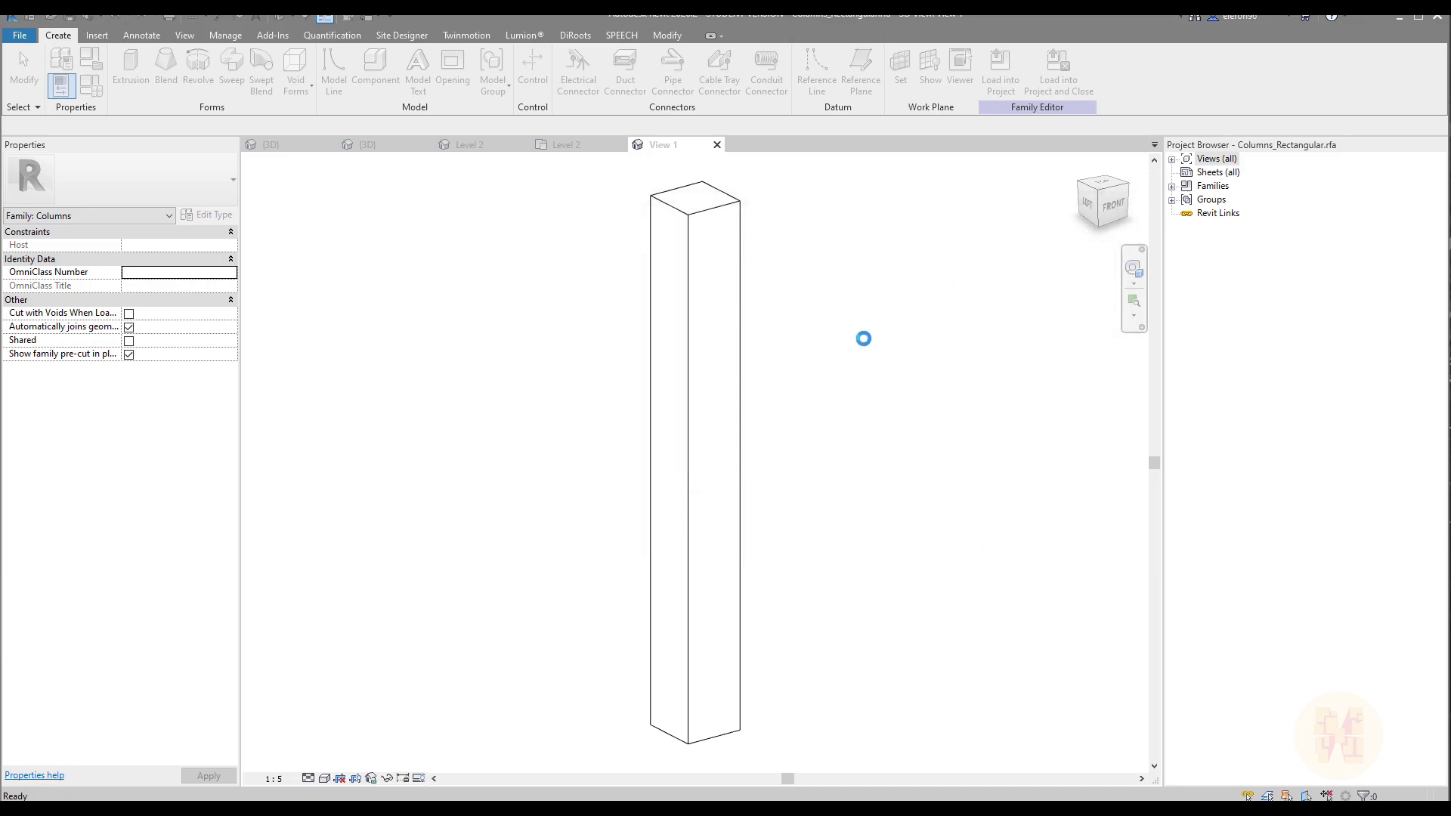
Load the Instance Column family into La_Casa_Pura_2.rvt and place one 450x450mm column just east of the rectangular column.
{"action": "left_click", "coordinate": [1001, 71]}
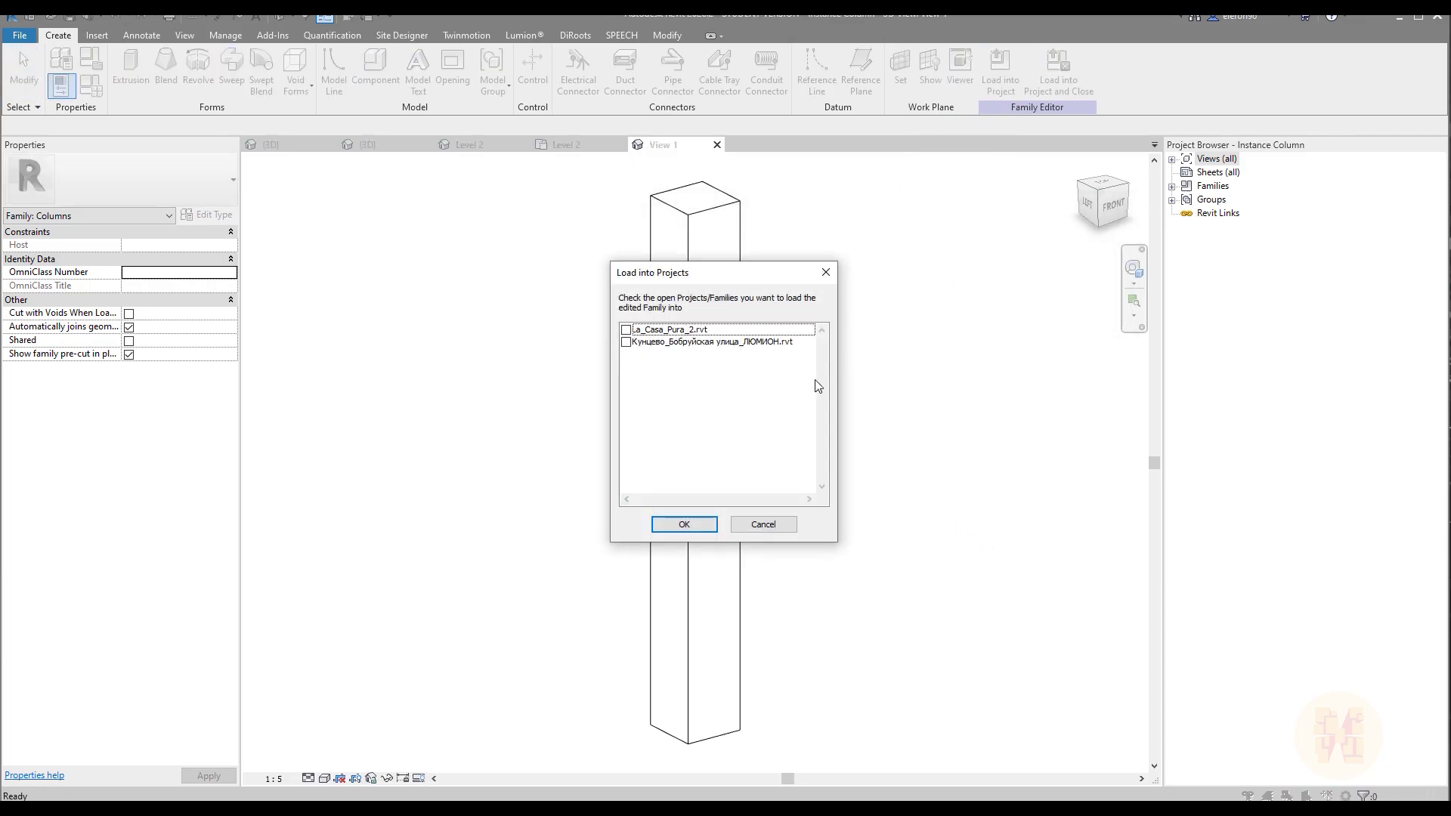
{"action": "left_click", "coordinate": [626, 330]}
{"action": "left_click", "coordinate": [684, 524]}
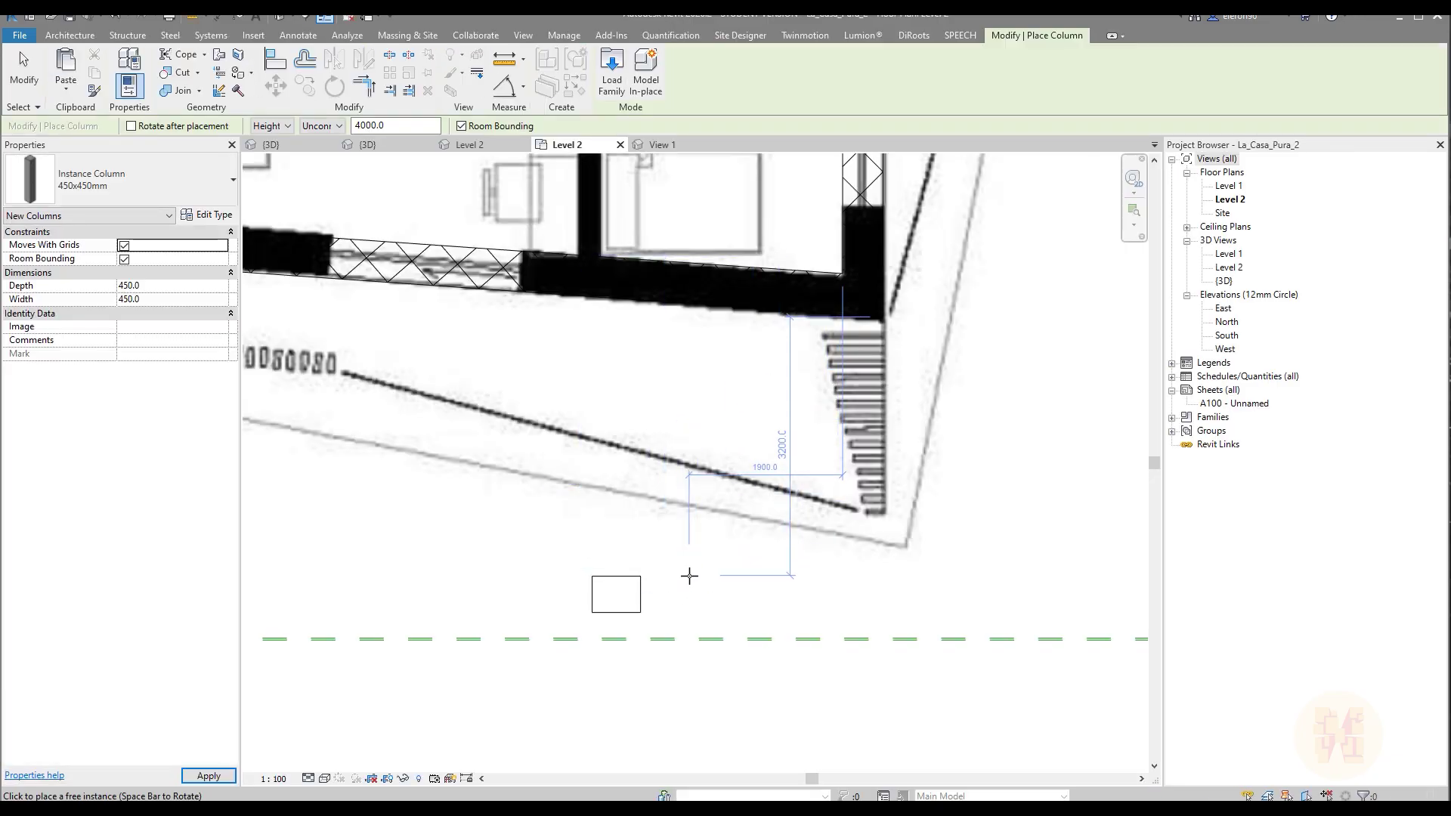
{"action": "left_click", "coordinate": [697, 595]}
{"action": "key", "text": "Escape"}
{"action": "key", "text": "Escape"}
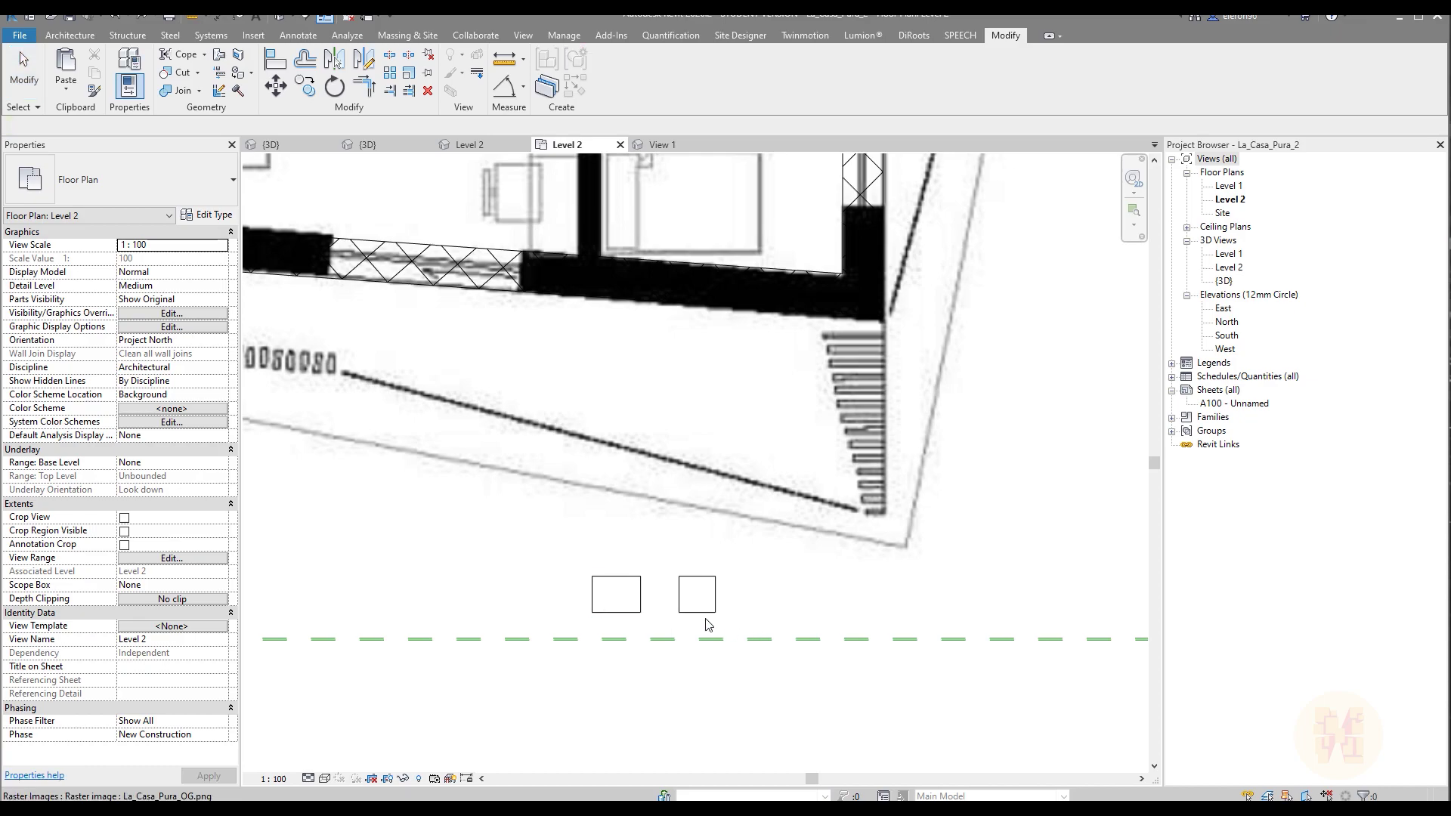
Compare the properties and resize grips of the rectangular column with those of the instance column.
{"action": "scroll", "coordinate": [651, 610], "scroll_direction": "up", "scroll_amount": 3}
{"action": "scroll", "coordinate": [764, 611], "scroll_direction": "up", "scroll_amount": 1}
{"action": "left_click", "coordinate": [594, 597]}
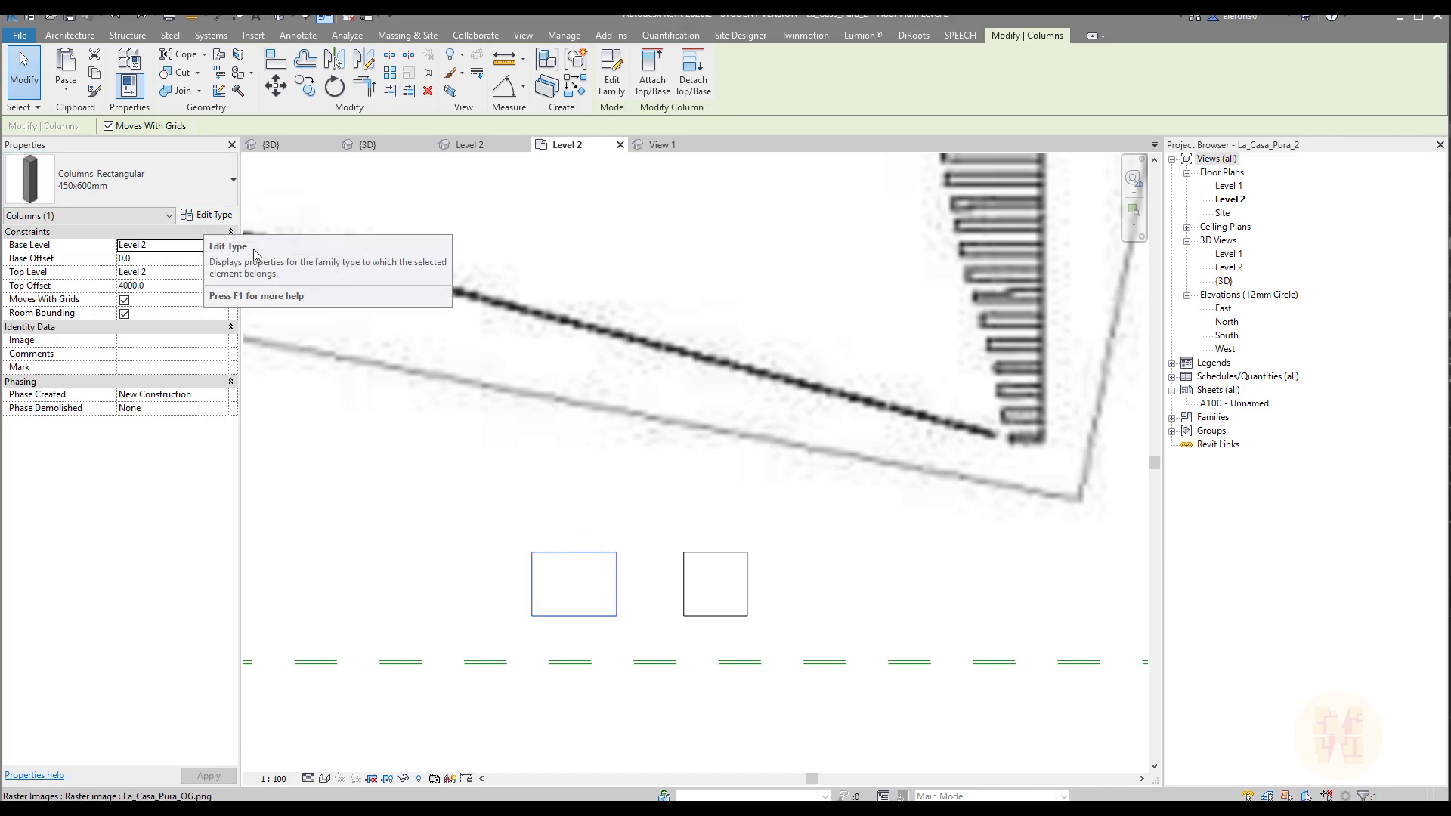
{"action": "key", "text": "Escape"}
{"action": "left_click", "coordinate": [703, 605]}
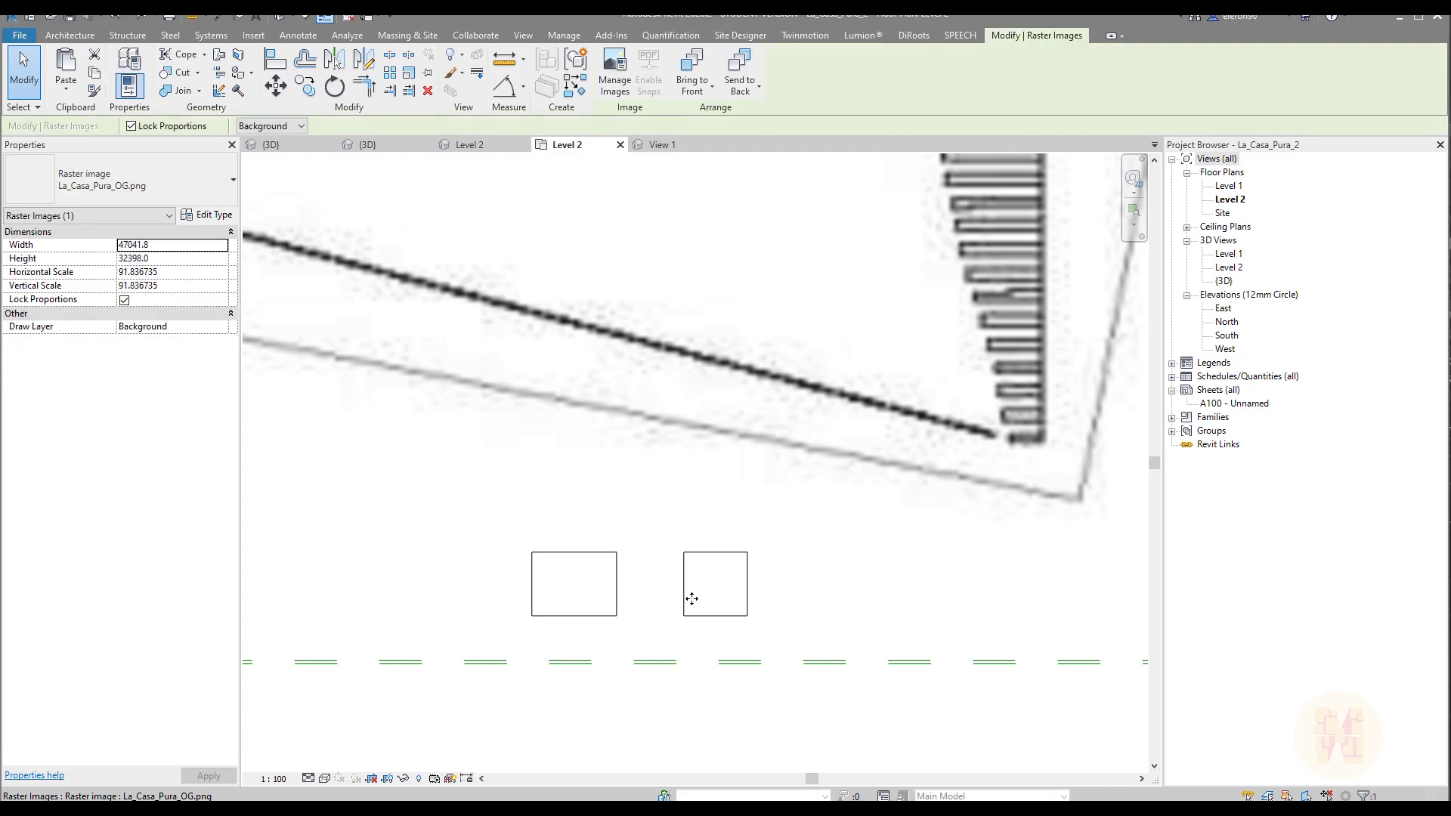
{"action": "key", "text": "Escape"}
{"action": "left_click", "coordinate": [685, 593]}
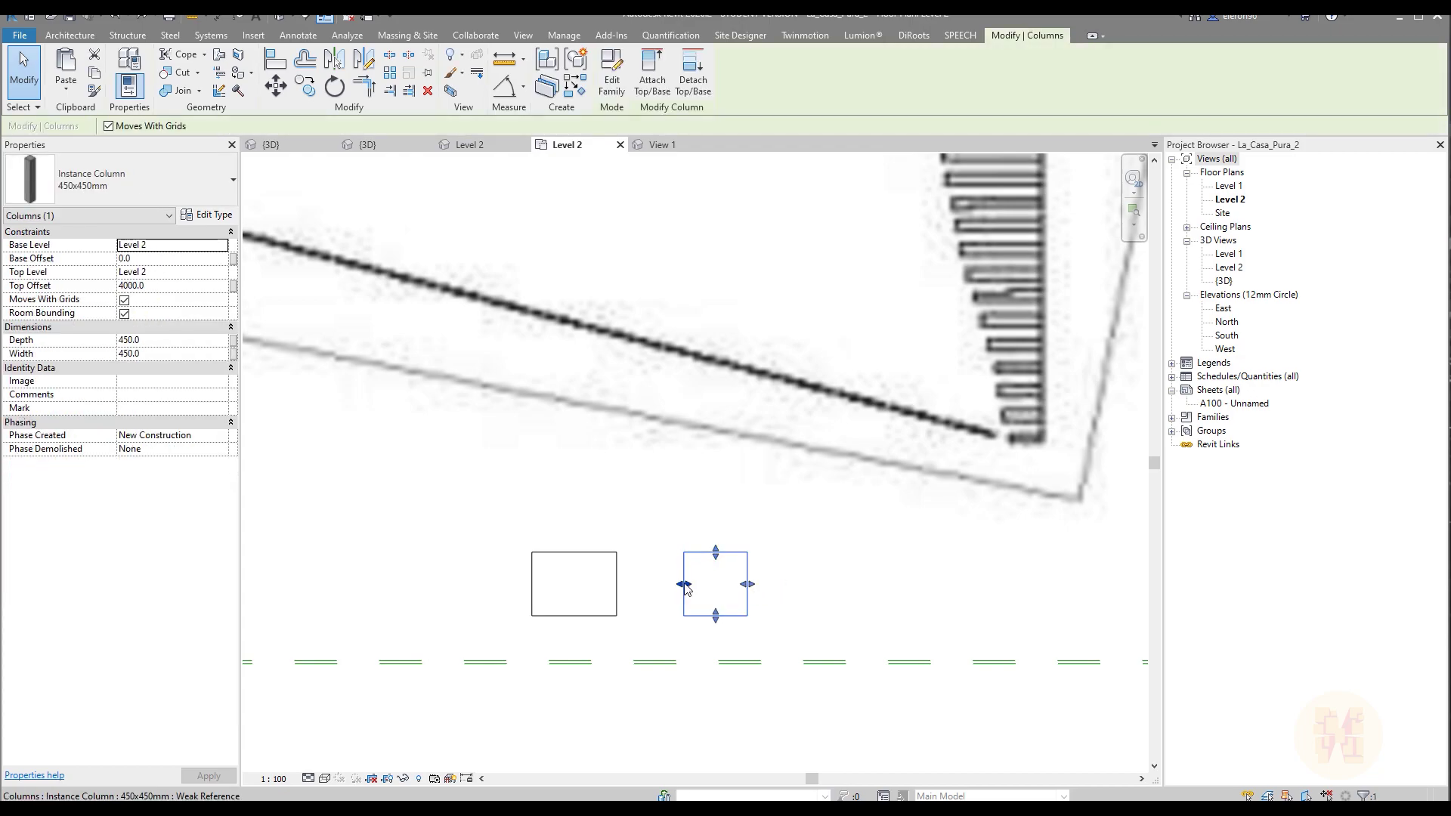
{"action": "key", "text": "Escape"}
{"action": "left_click", "coordinate": [570, 564]}
{"action": "key", "text": "Escape"}
{"action": "left_click", "coordinate": [683, 579]}
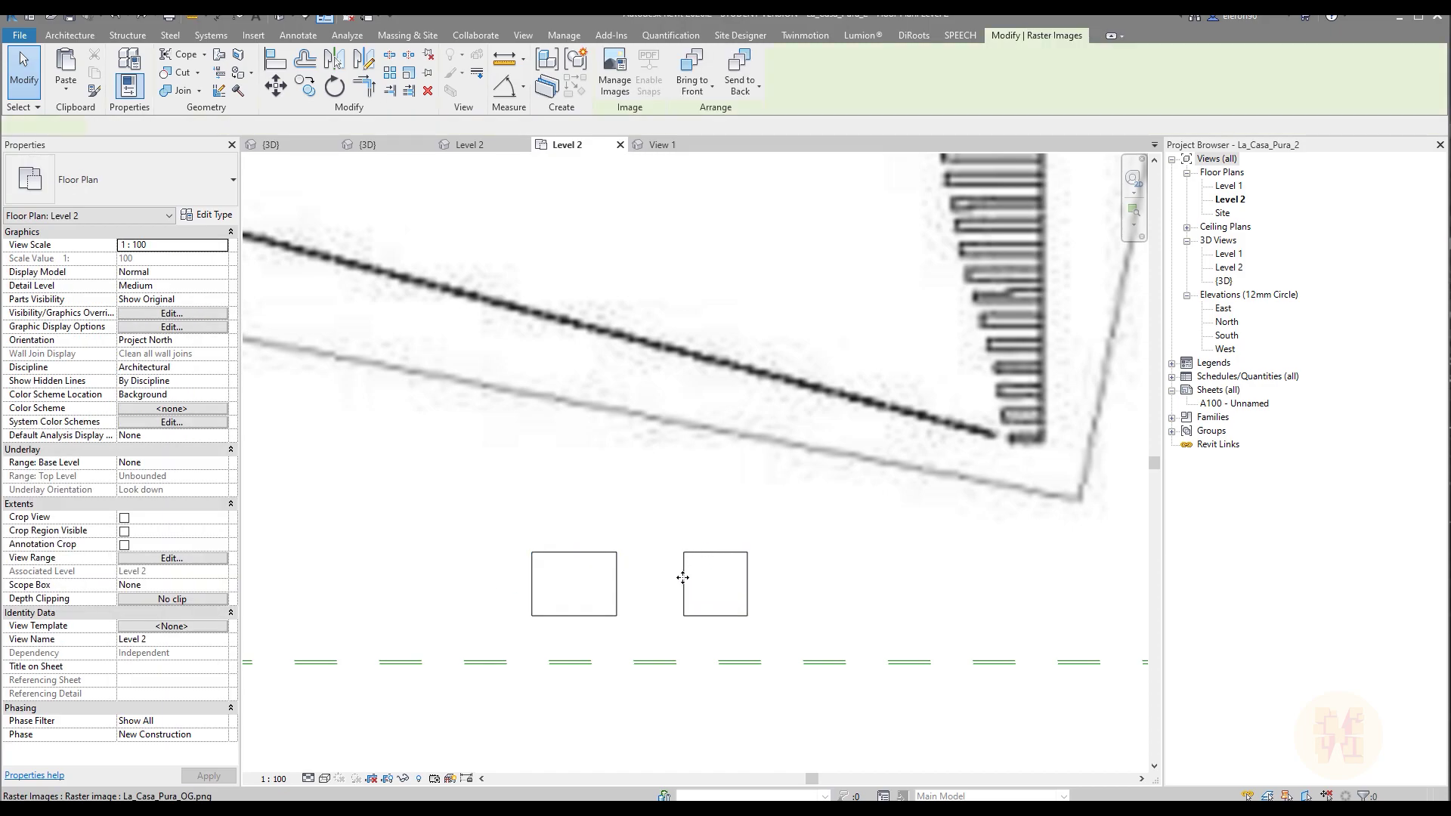
{"action": "key", "text": "Escape"}
Stretch the instance column to about 1114 mm wide and 230 mm deep, and move it onto the southern end of the slat row.
{"action": "left_click", "coordinate": [723, 568]}
{"action": "mouse_move", "coordinate": [749, 583]}
{"action": "left_mouse_down"}
{"action": "mouse_move", "coordinate": [846, 589]}
{"action": "mouse_move", "coordinate": [762, 584]}
{"action": "left_mouse_up"}
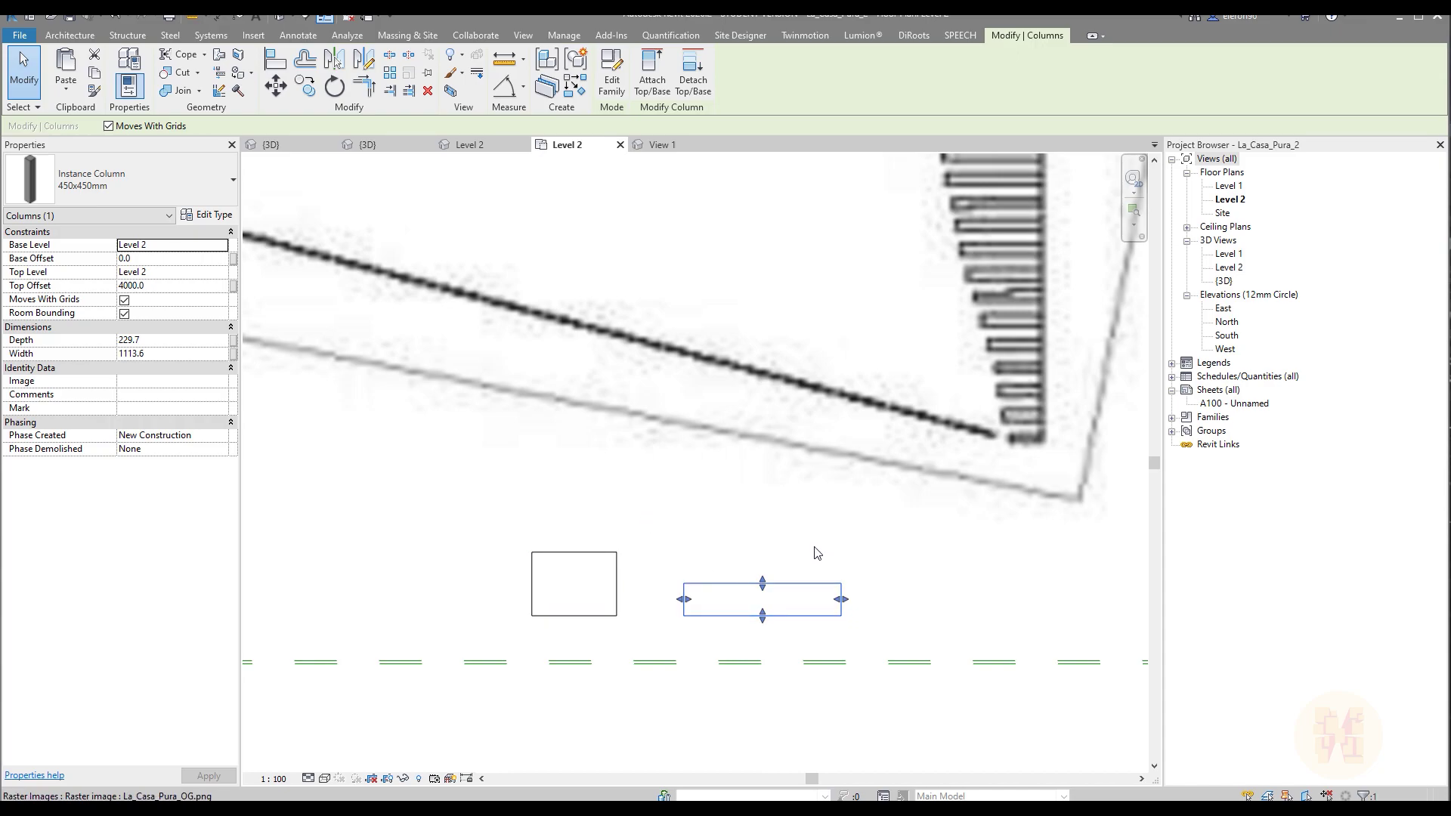
{"action": "left_click_drag", "start_coordinate": [820, 580], "coordinate": [1013, 415]}
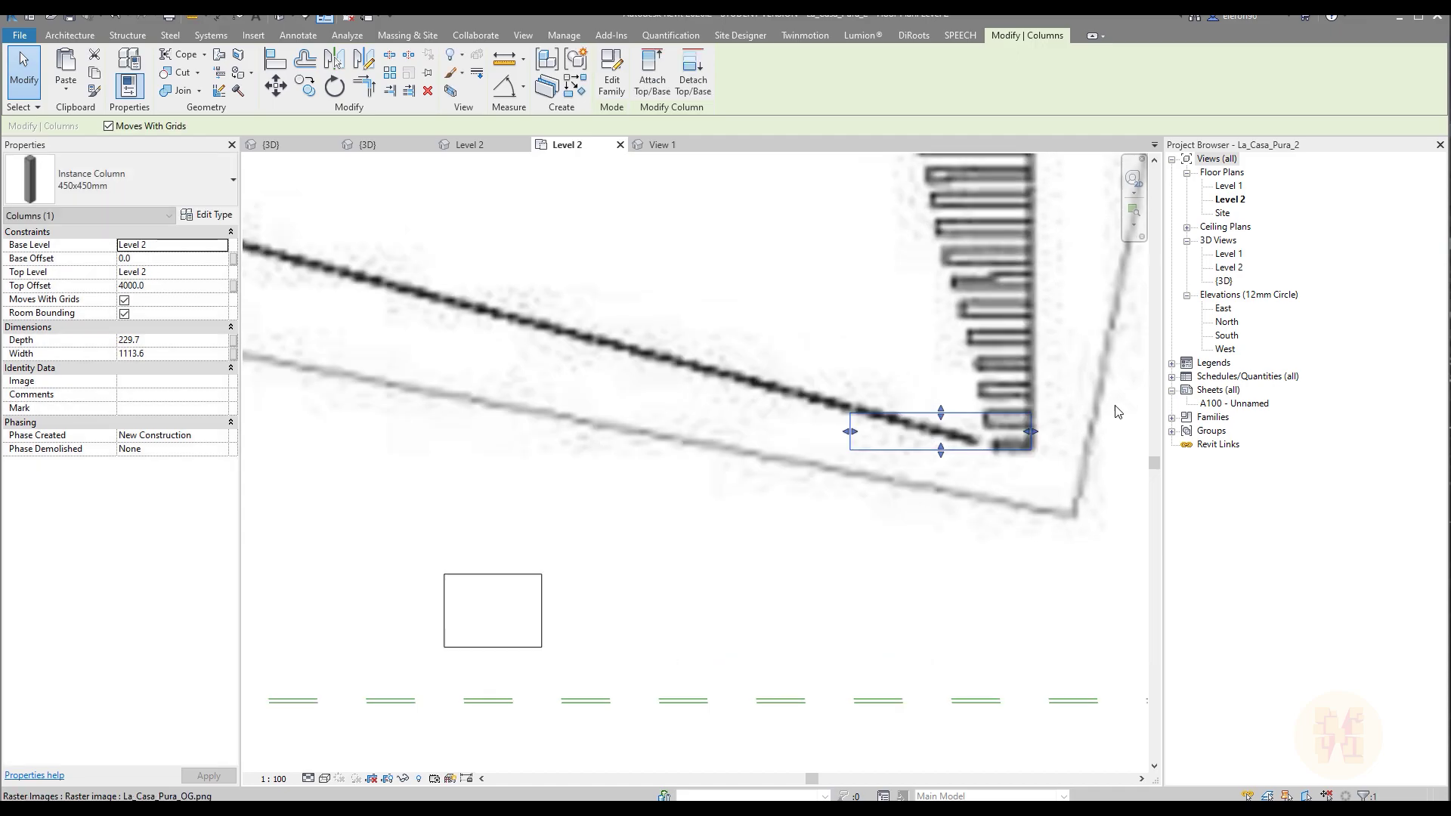
Resize the instance column to fit the southernmost slat, about 256 mm wide and 58 mm deep.
{"action": "scroll", "coordinate": [988, 437], "scroll_direction": "up", "scroll_amount": 5}
{"action": "left_click_drag", "start_coordinate": [513, 464], "coordinate": [885, 500]}
{"action": "middle_click_drag", "start_coordinate": [897, 370], "coordinate": [768, 453]}
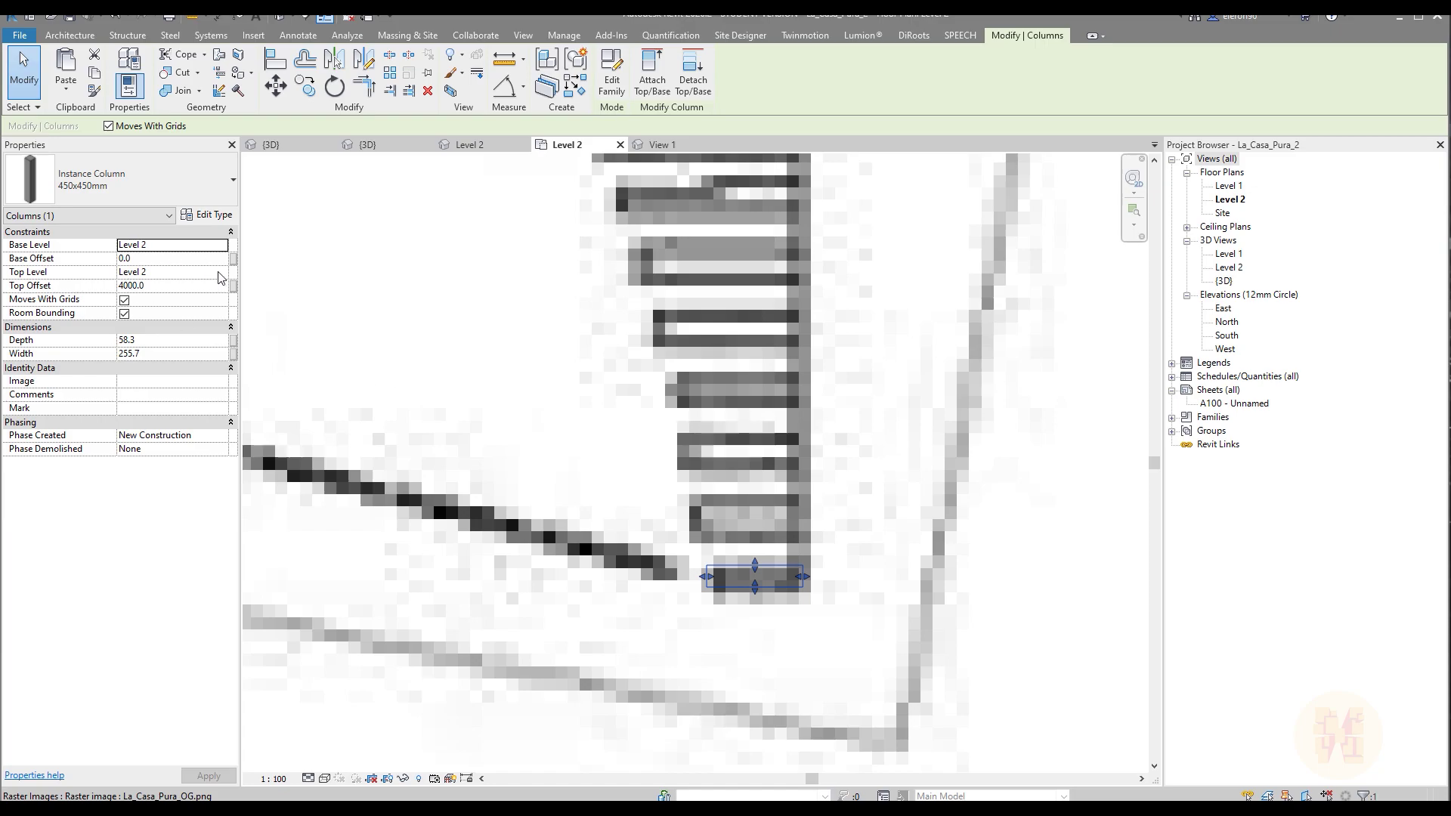
Set the southernmost slat column's depth to 60 mm and its width to 250 mm.
{"action": "left_click", "coordinate": [177, 341]}
{"action": "type", "text": "60"}
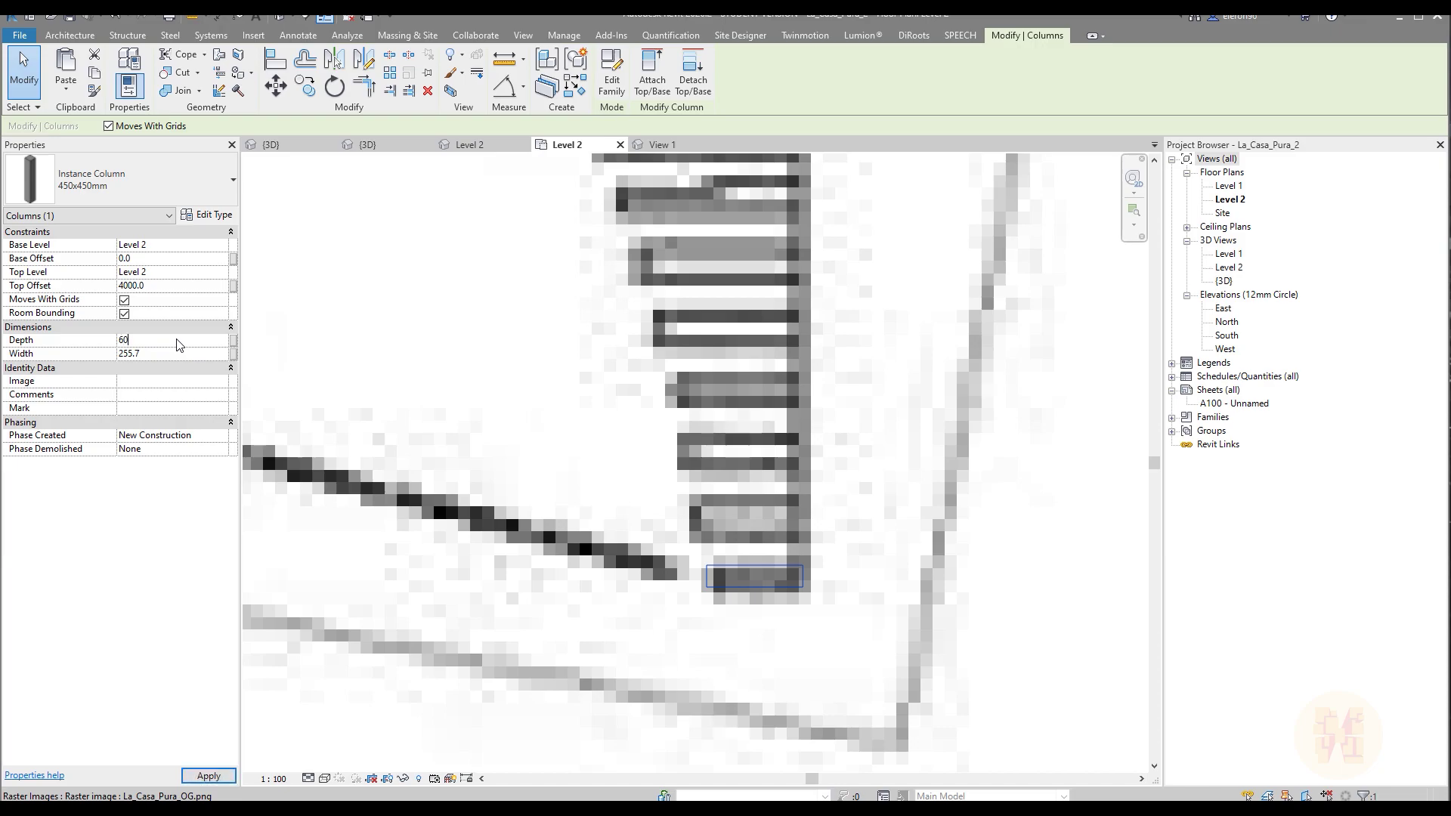
{"action": "left_click", "coordinate": [178, 353]}
{"action": "scroll", "coordinate": [787, 546], "scroll_direction": "up", "scroll_amount": 1}
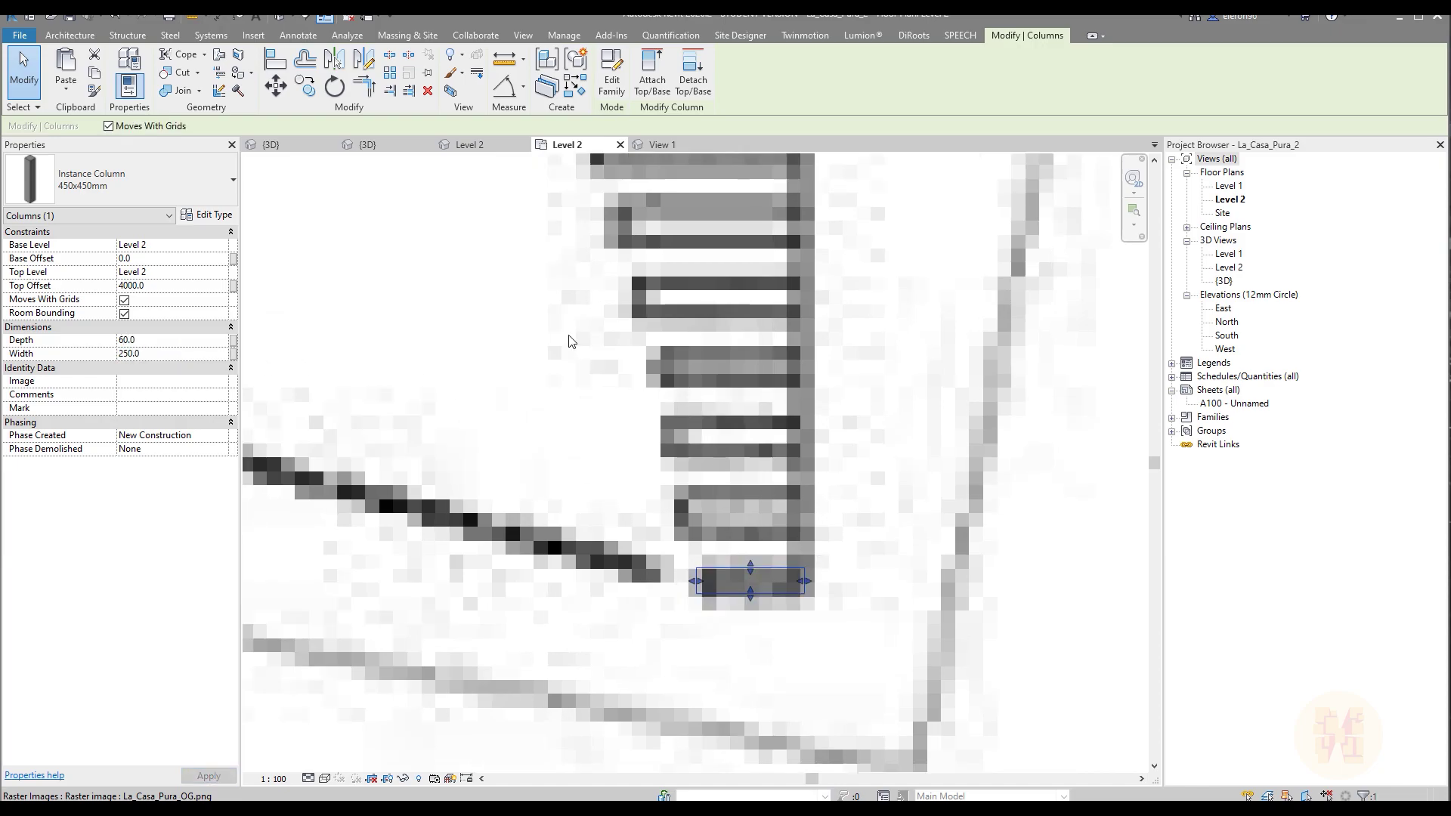
Copy the 250 mm wide column north so the copy sits directly against the original.
{"action": "left_click", "coordinate": [306, 87]}
{"action": "left_click", "coordinate": [804, 594]}
{"action": "left_click", "coordinate": [803, 568]}
{"action": "scroll", "coordinate": [803, 552], "scroll_direction": "up", "scroll_amount": 1}
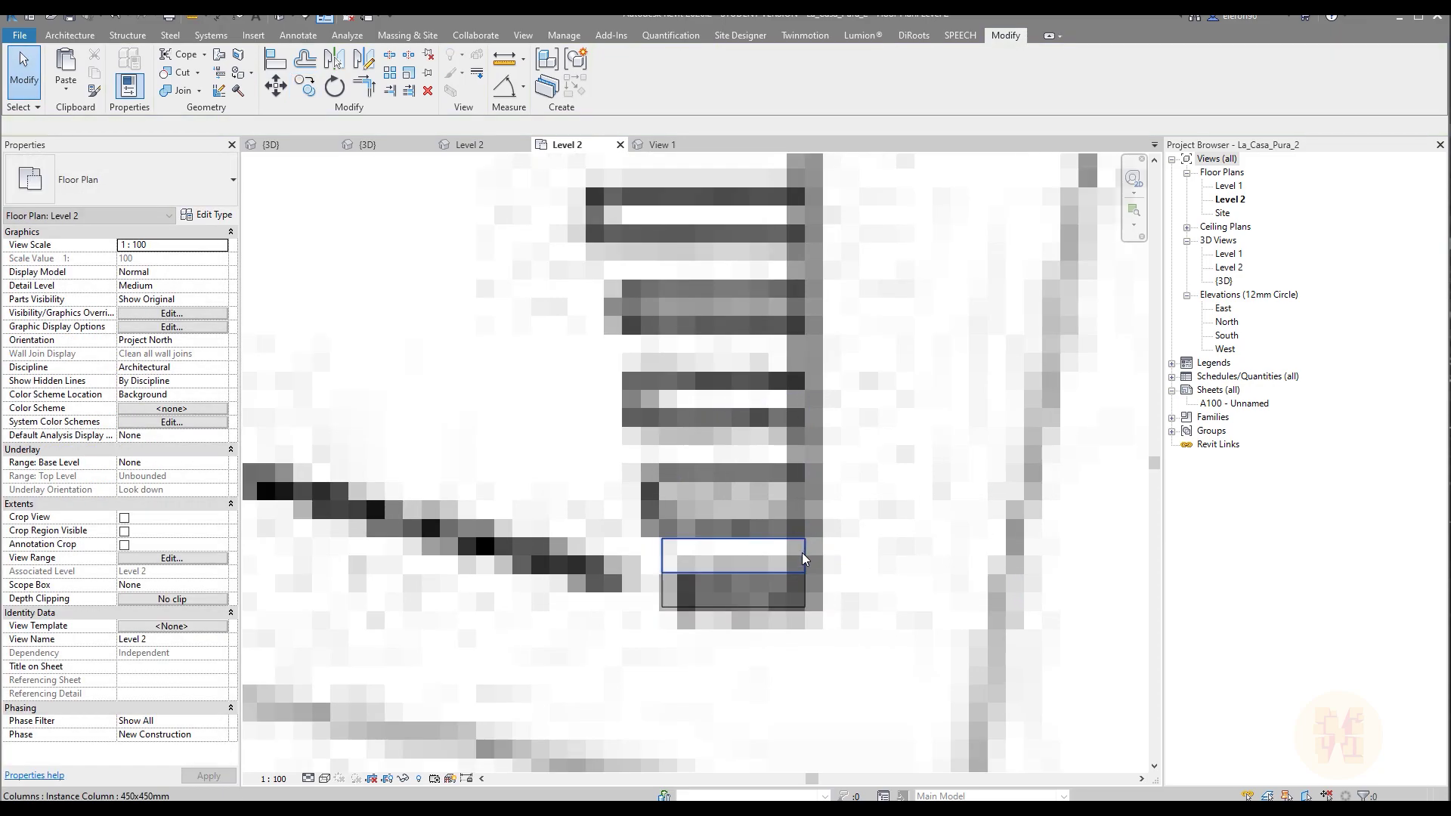
Move the copied column north onto the second slat from the southern end.
{"action": "left_click", "coordinate": [276, 85]}
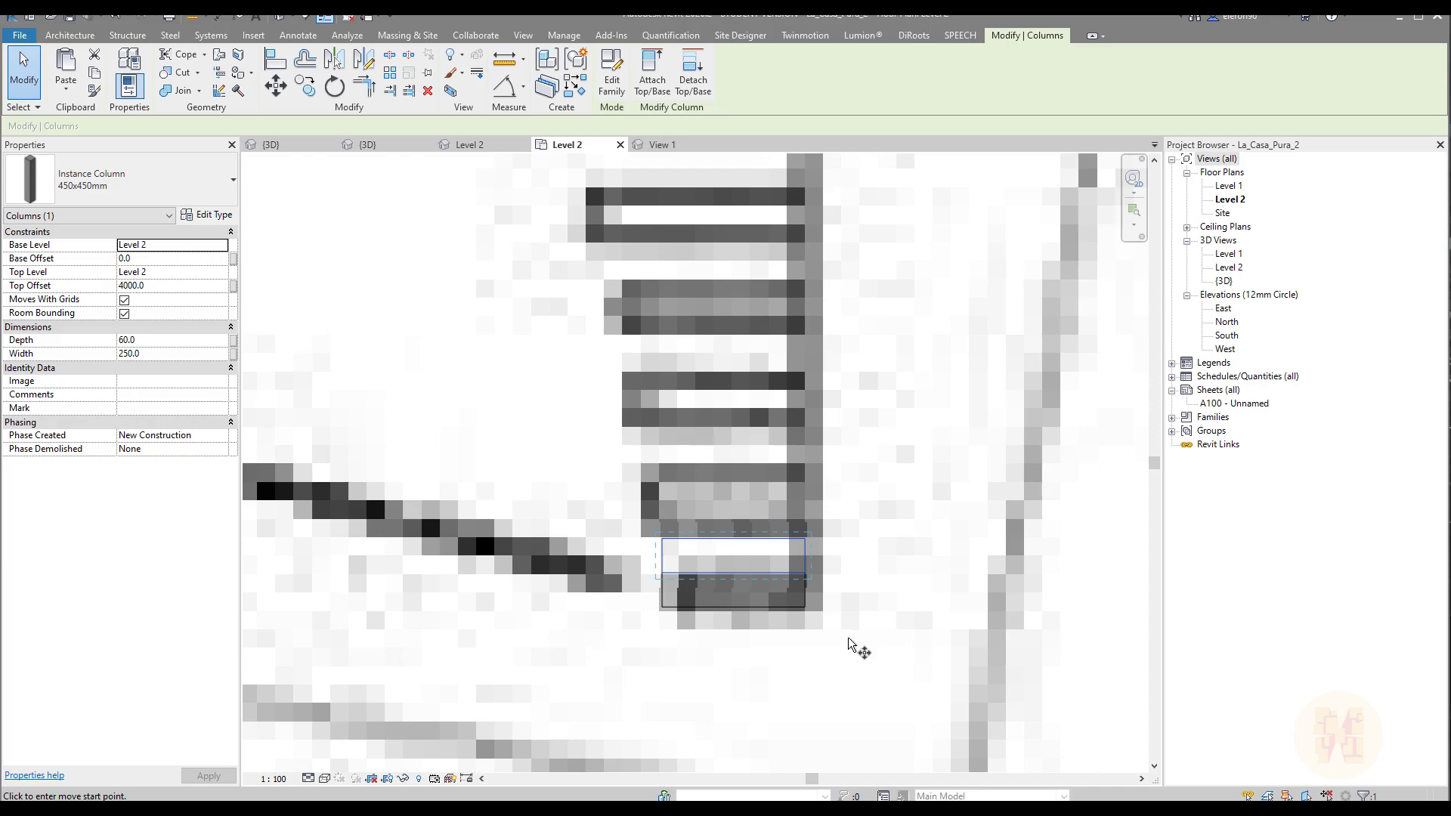
{"action": "left_click", "coordinate": [806, 610]}
{"action": "left_click", "coordinate": [787, 558]}
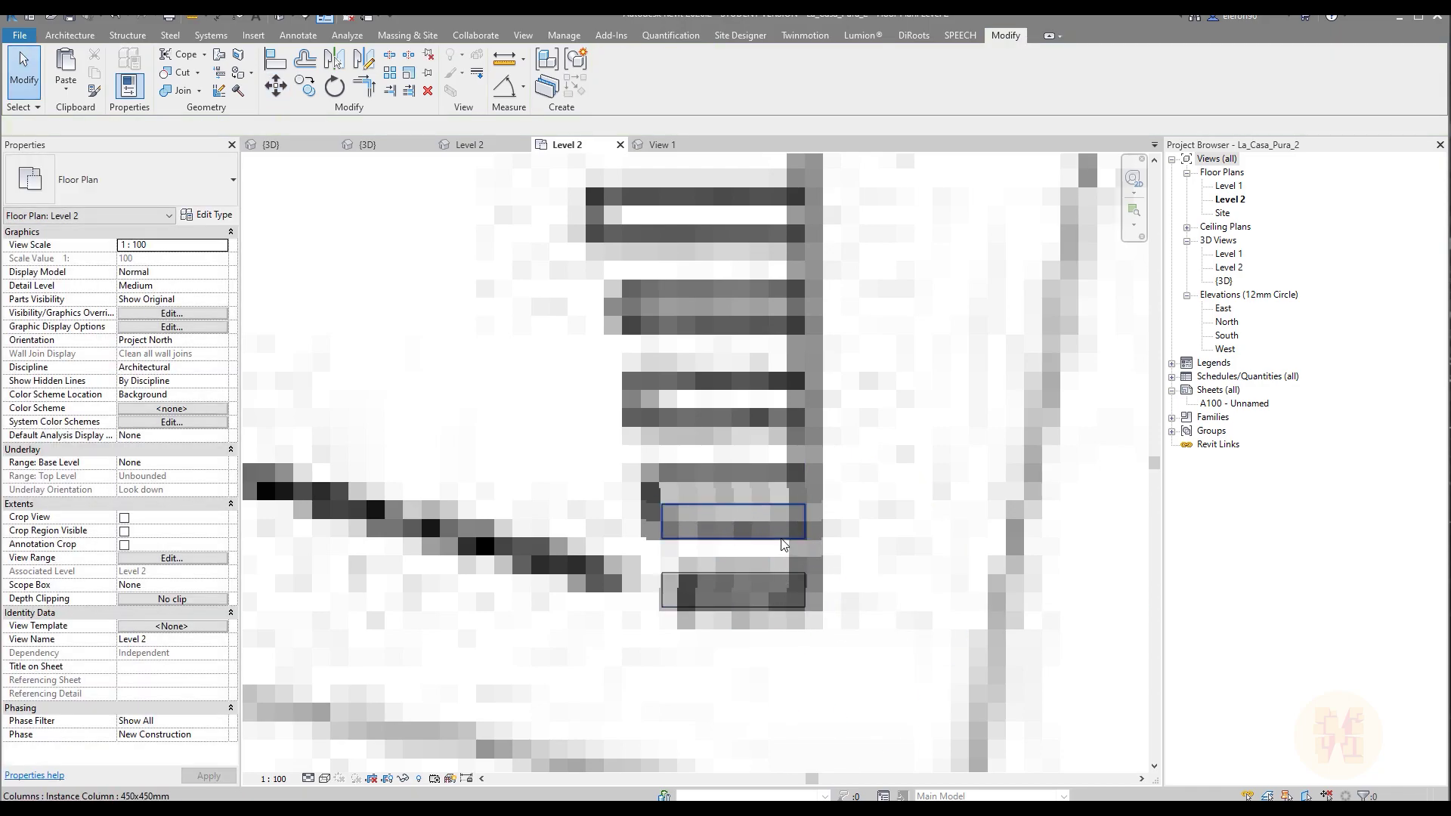
{"action": "left_click", "coordinate": [718, 530]}
{"action": "key", "text": "Escape"}
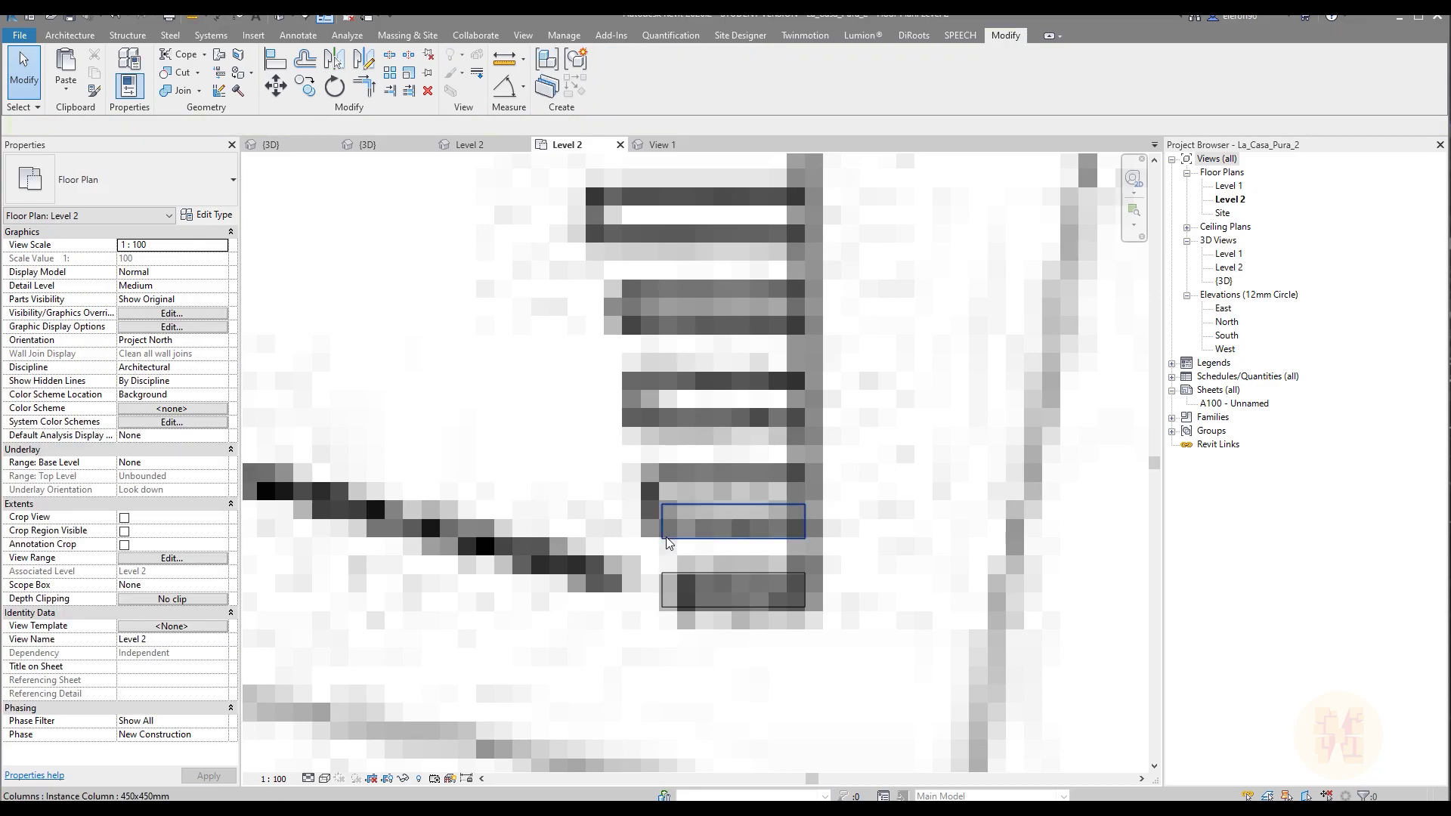
Set the second slat column's width to 280 mm.
{"action": "left_click", "coordinate": [662, 529]}
{"action": "left_click_drag", "start_coordinate": [664, 534], "coordinate": [642, 514]}
{"action": "left_click", "coordinate": [151, 354]}
{"action": "double_click", "coordinate": [151, 354]}
{"action": "type", "text": "280.0"}
{"action": "key", "text": "Return"}
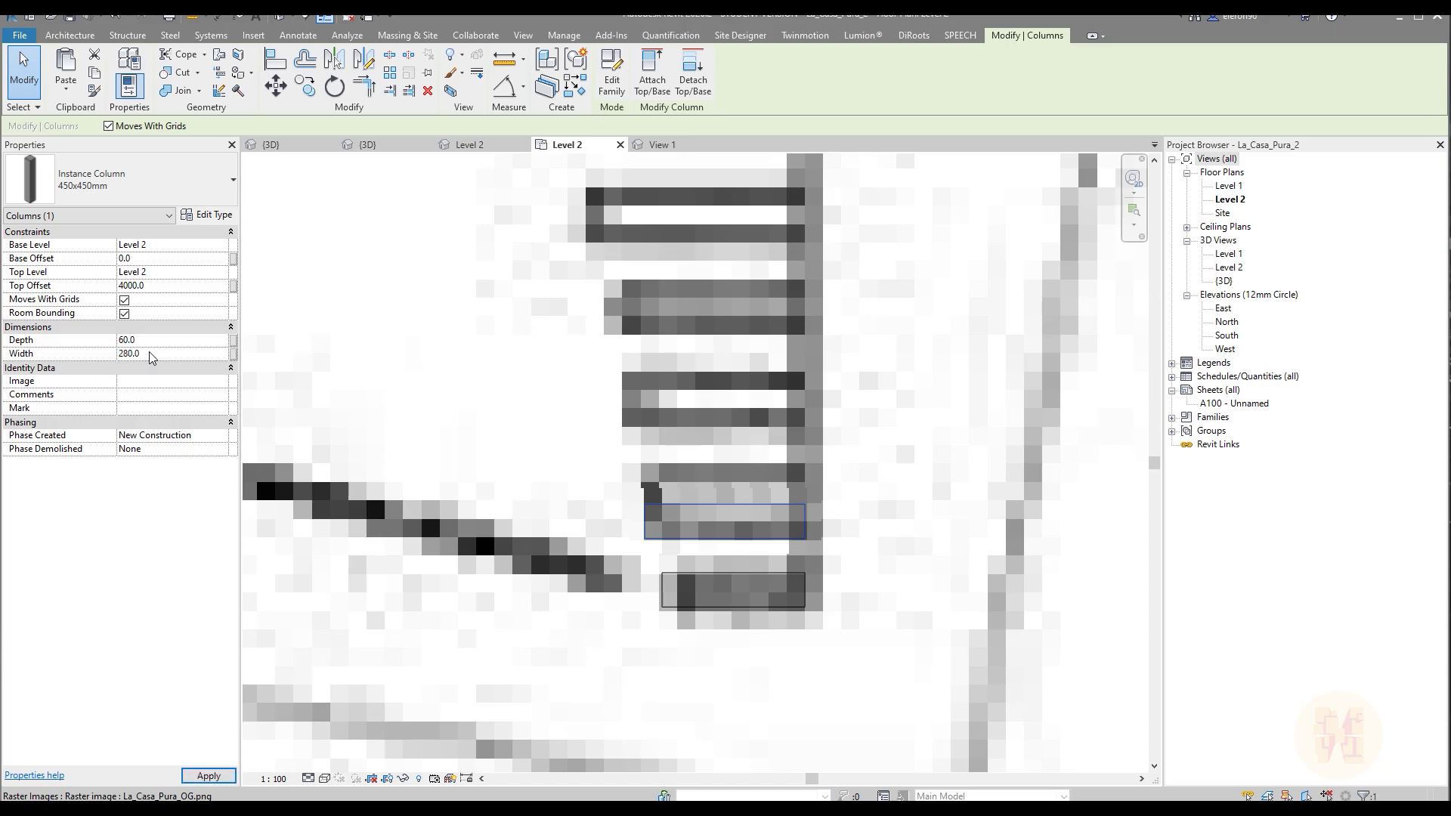
{"action": "key", "text": "Escape"}
{"action": "scroll", "coordinate": [806, 539], "scroll_direction": "up", "scroll_amount": 3}
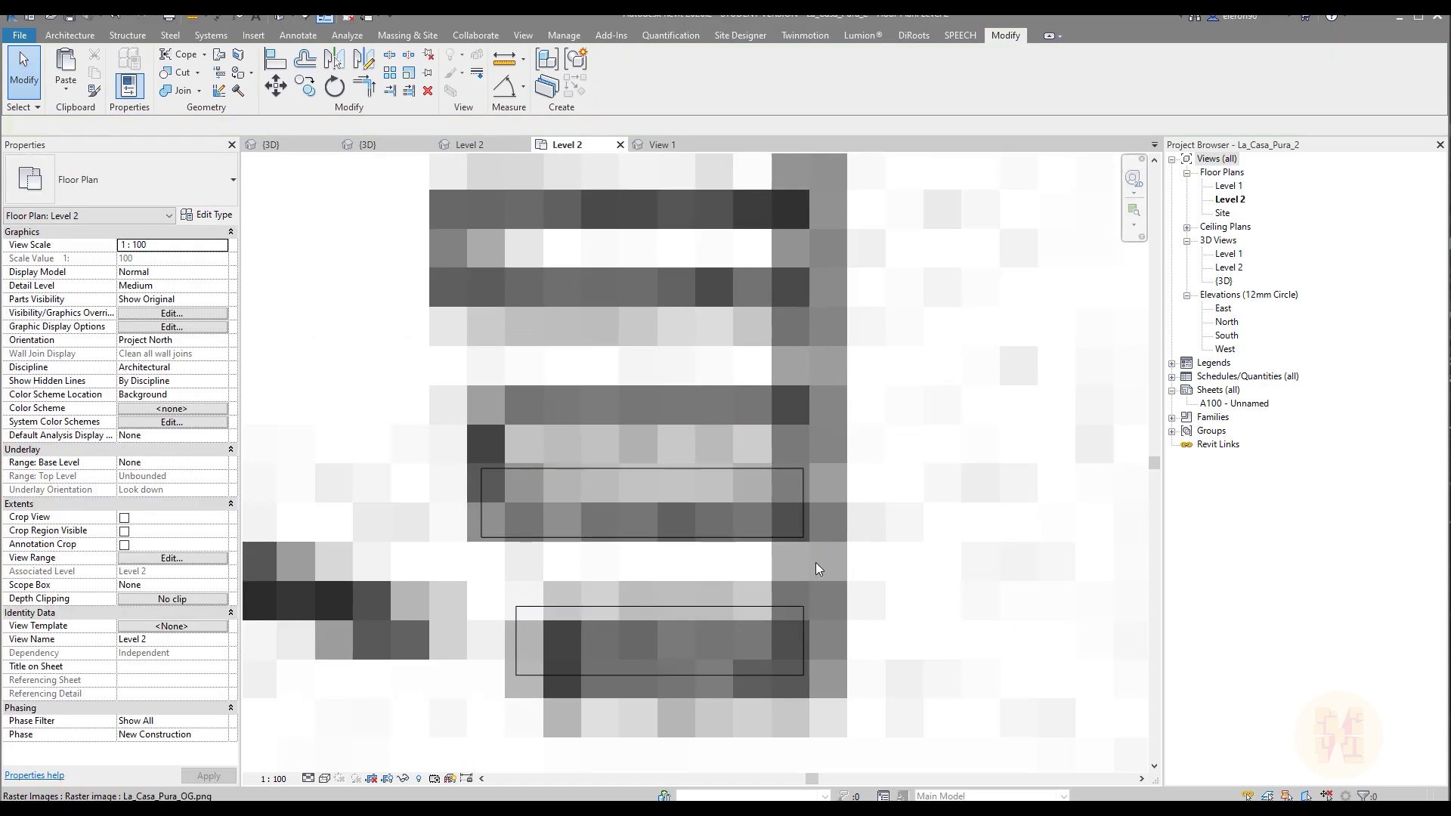
Copy the 280 mm wide column north, using the spacing between the first two columns.
{"action": "scroll", "coordinate": [815, 569], "scroll_direction": "down", "scroll_amount": 3}
{"action": "left_click", "coordinate": [680, 631]}
{"action": "left_click", "coordinate": [305, 85]}
{"action": "left_click", "coordinate": [758, 677]}
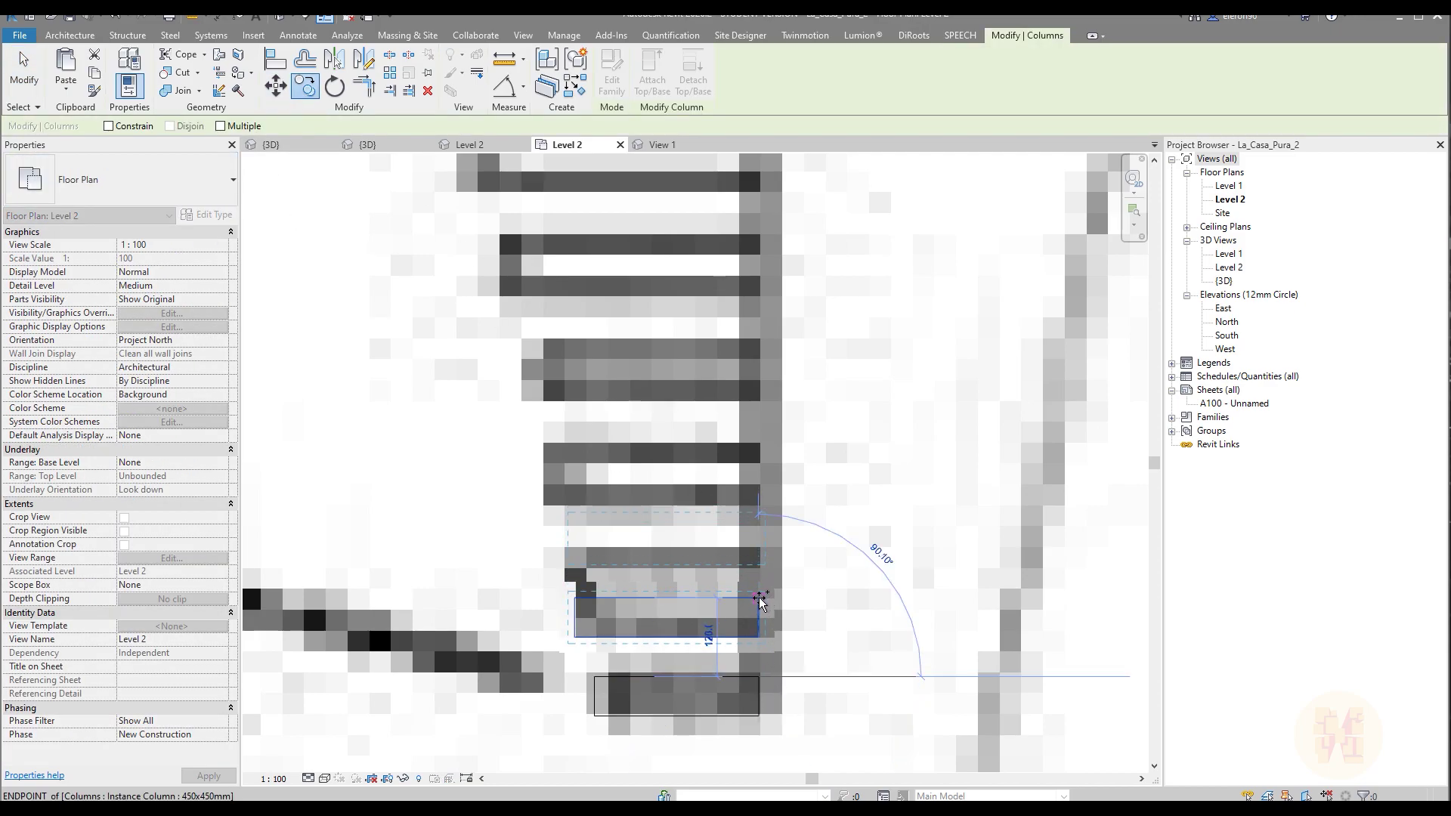
{"action": "left_click", "coordinate": [759, 599]}
{"action": "key", "text": "Escape"}
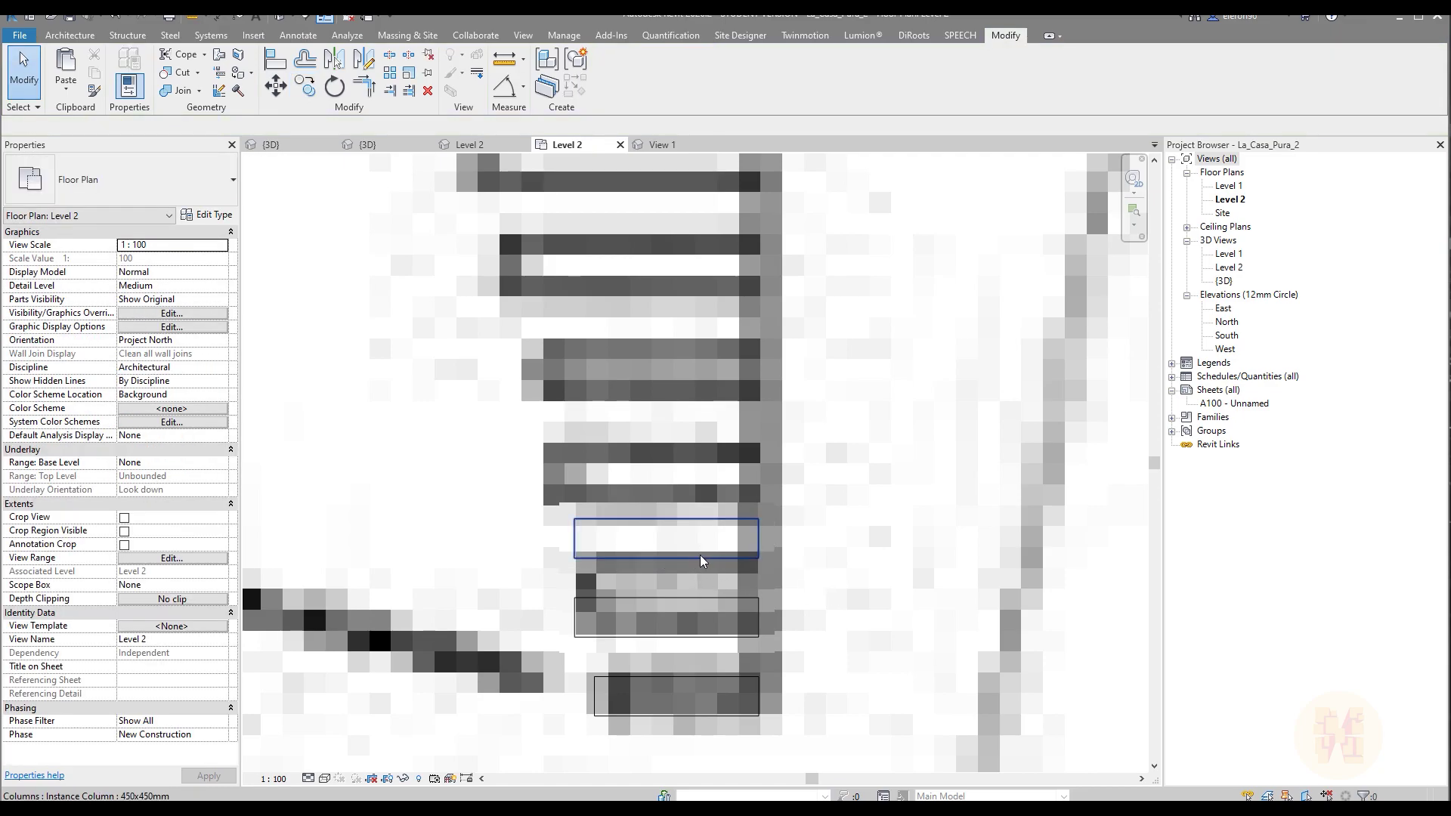
Move the northernmost column slightly north onto the traced third slat.
{"action": "left_click", "coordinate": [700, 555]}
{"action": "scroll", "coordinate": [700, 554], "scroll_direction": "down", "scroll_amount": 1}
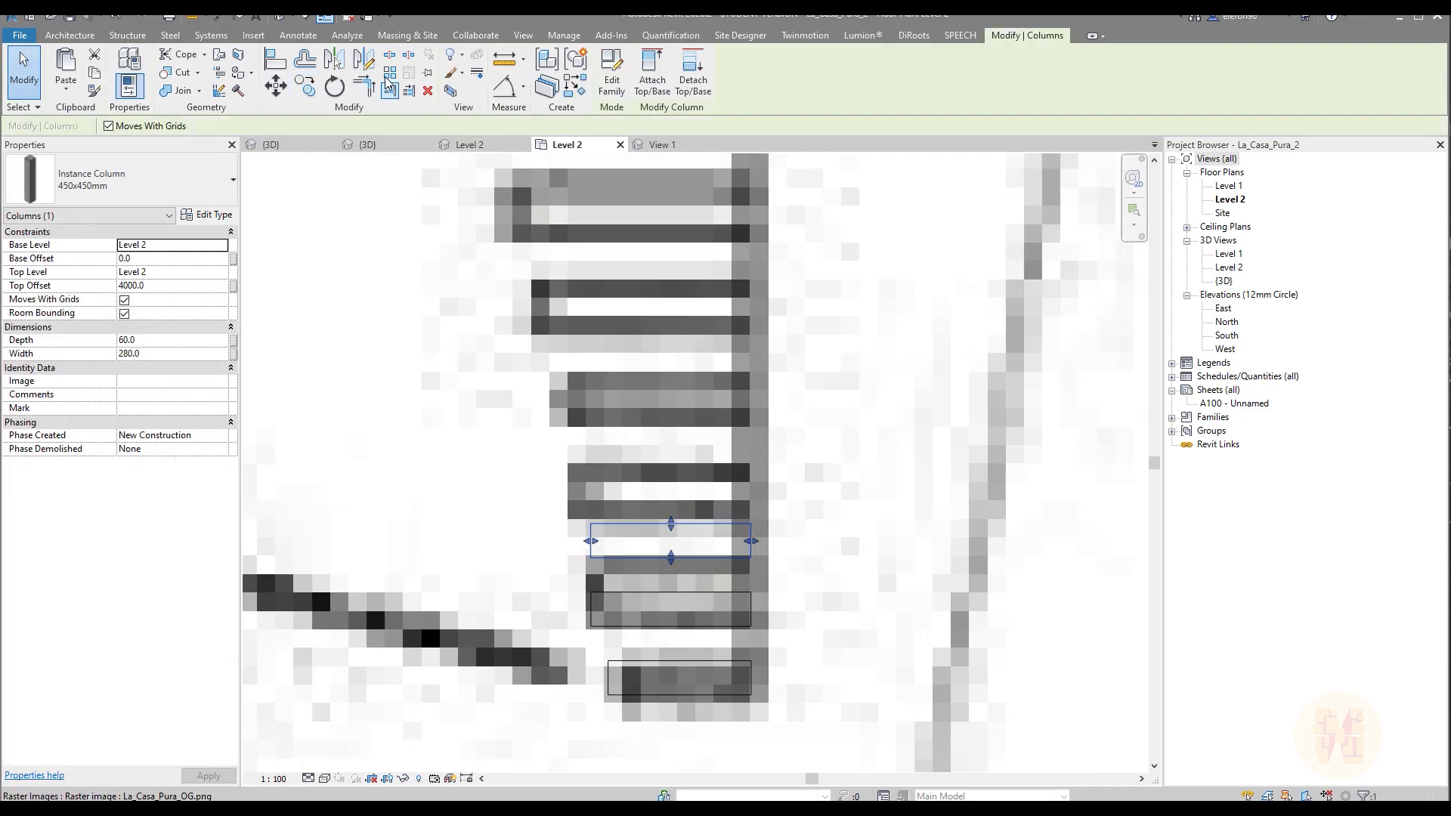
{"action": "key", "text": "Escape"}
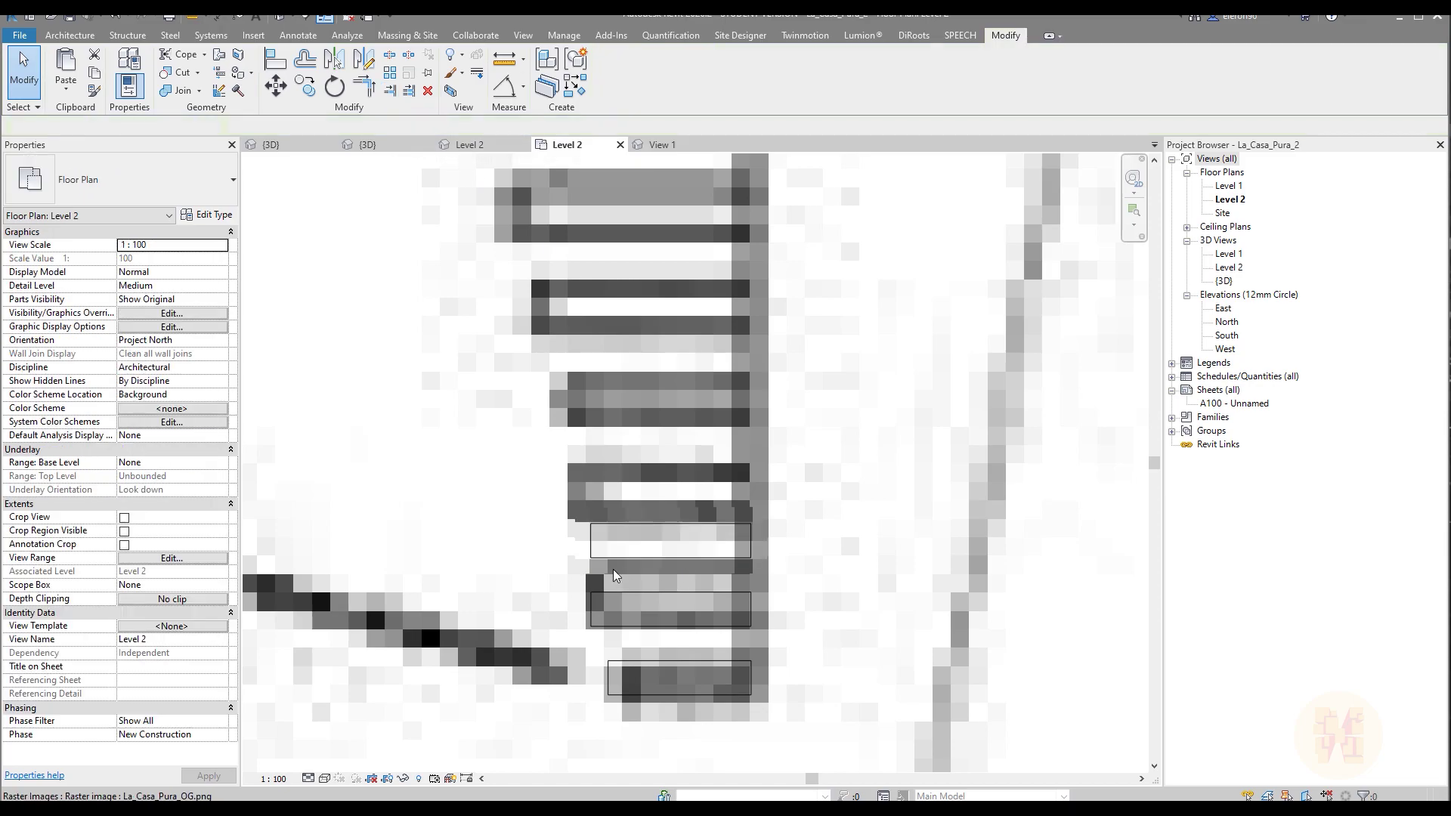
{"action": "left_click", "coordinate": [611, 560]}
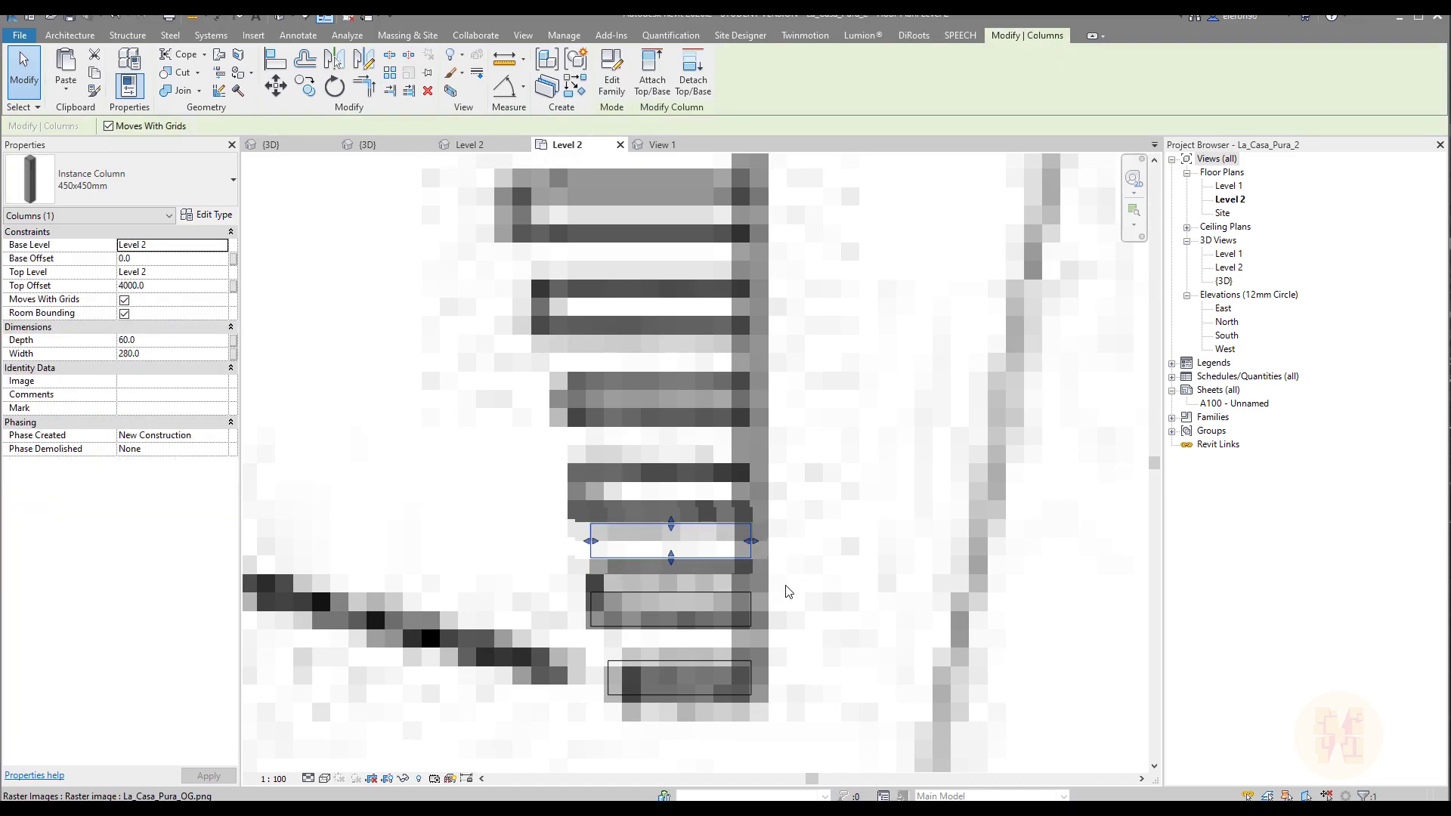
{"action": "left_click_drag", "start_coordinate": [710, 508], "coordinate": [713, 479]}
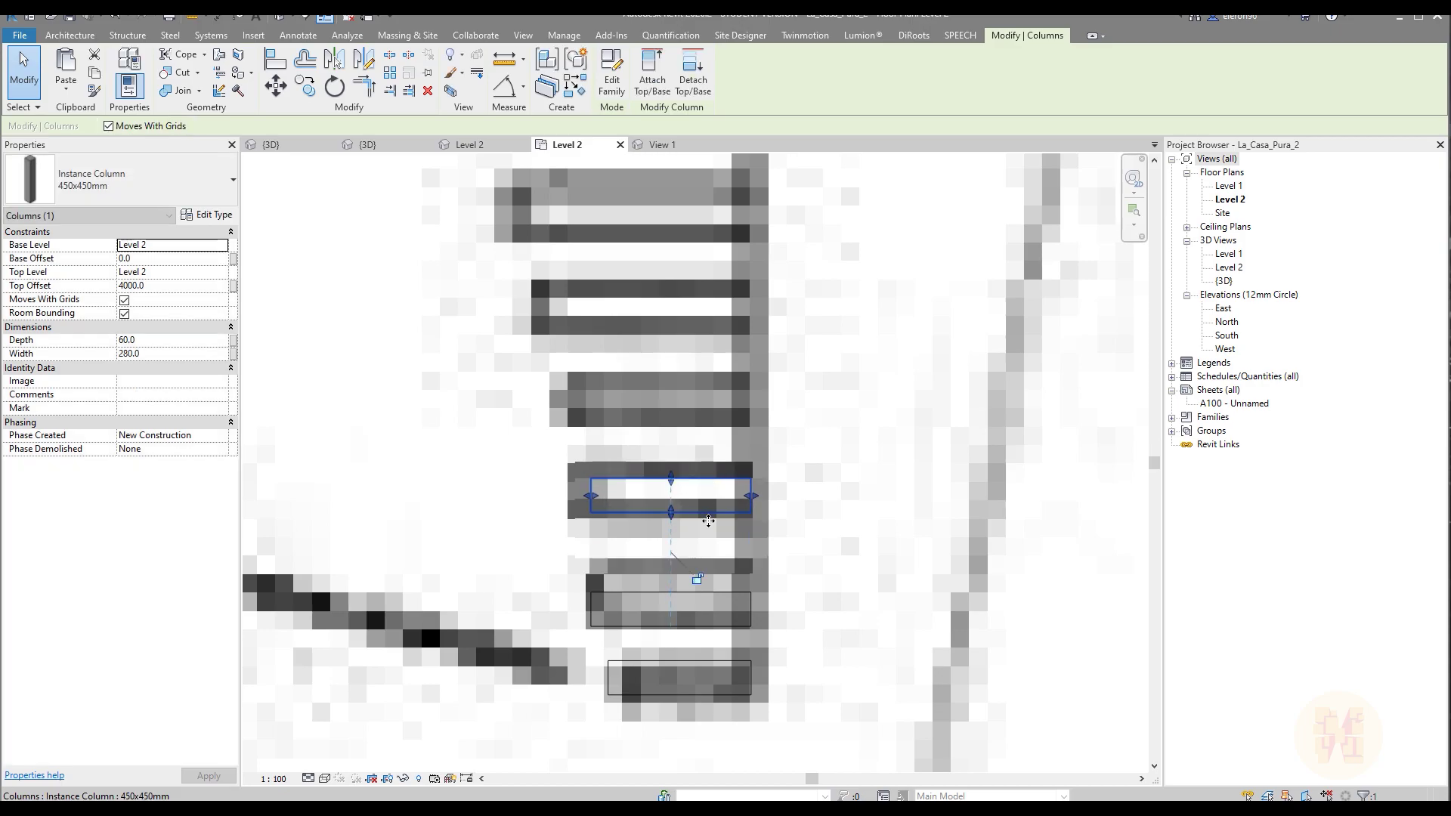
Delete the column on the third slat.
{"action": "scroll", "coordinate": [792, 581], "scroll_direction": "down", "scroll_amount": 4}
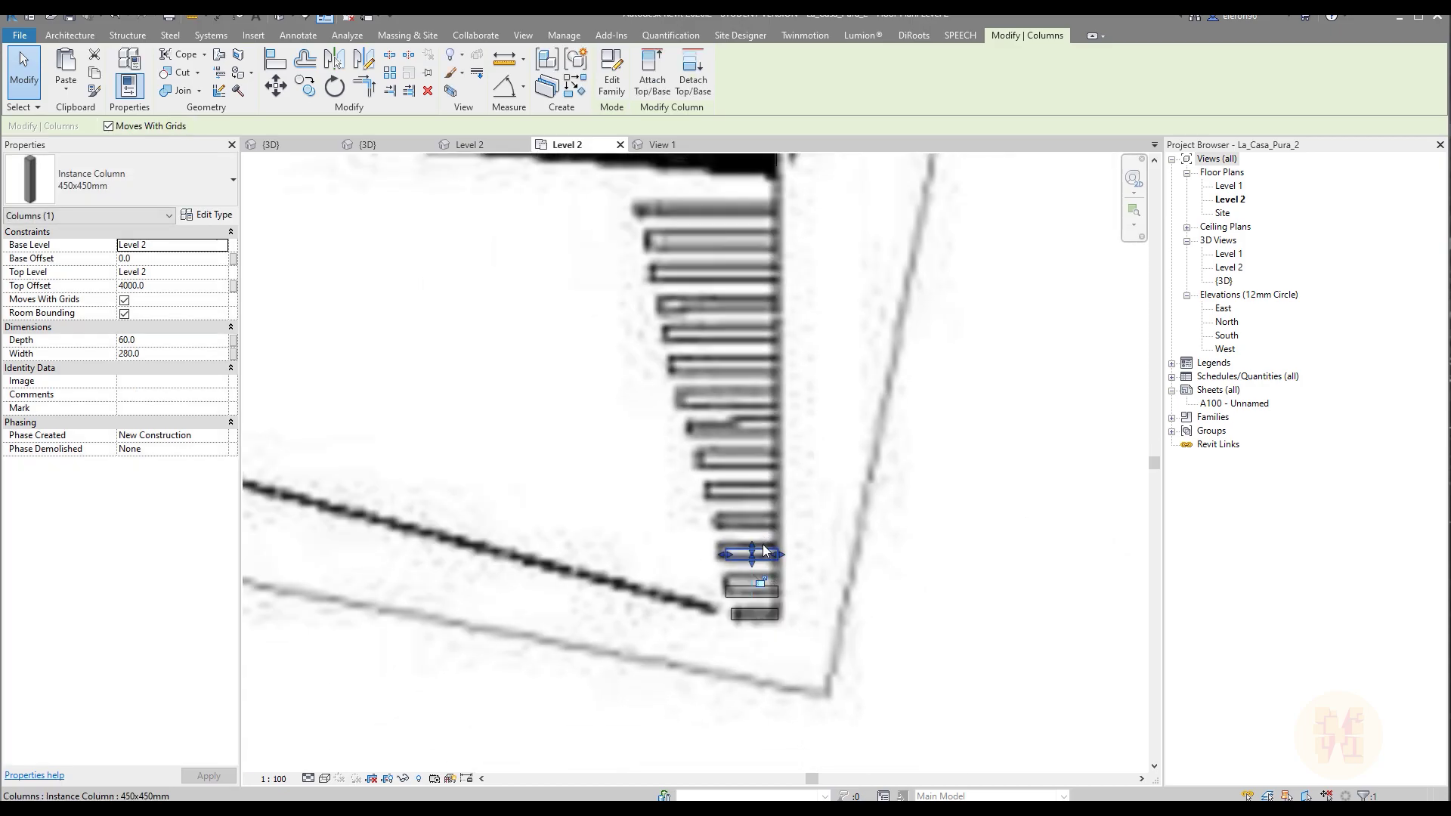
{"action": "scroll", "coordinate": [764, 549], "scroll_direction": "up", "scroll_amount": 1}
{"action": "key", "text": "Escape"}
{"action": "left_click", "coordinate": [777, 565]}
{"action": "key", "text": "Delete"}
Nudge the second slat's column slightly north within its traced outline.
{"action": "scroll", "coordinate": [939, 644], "scroll_direction": "down", "scroll_amount": 1}
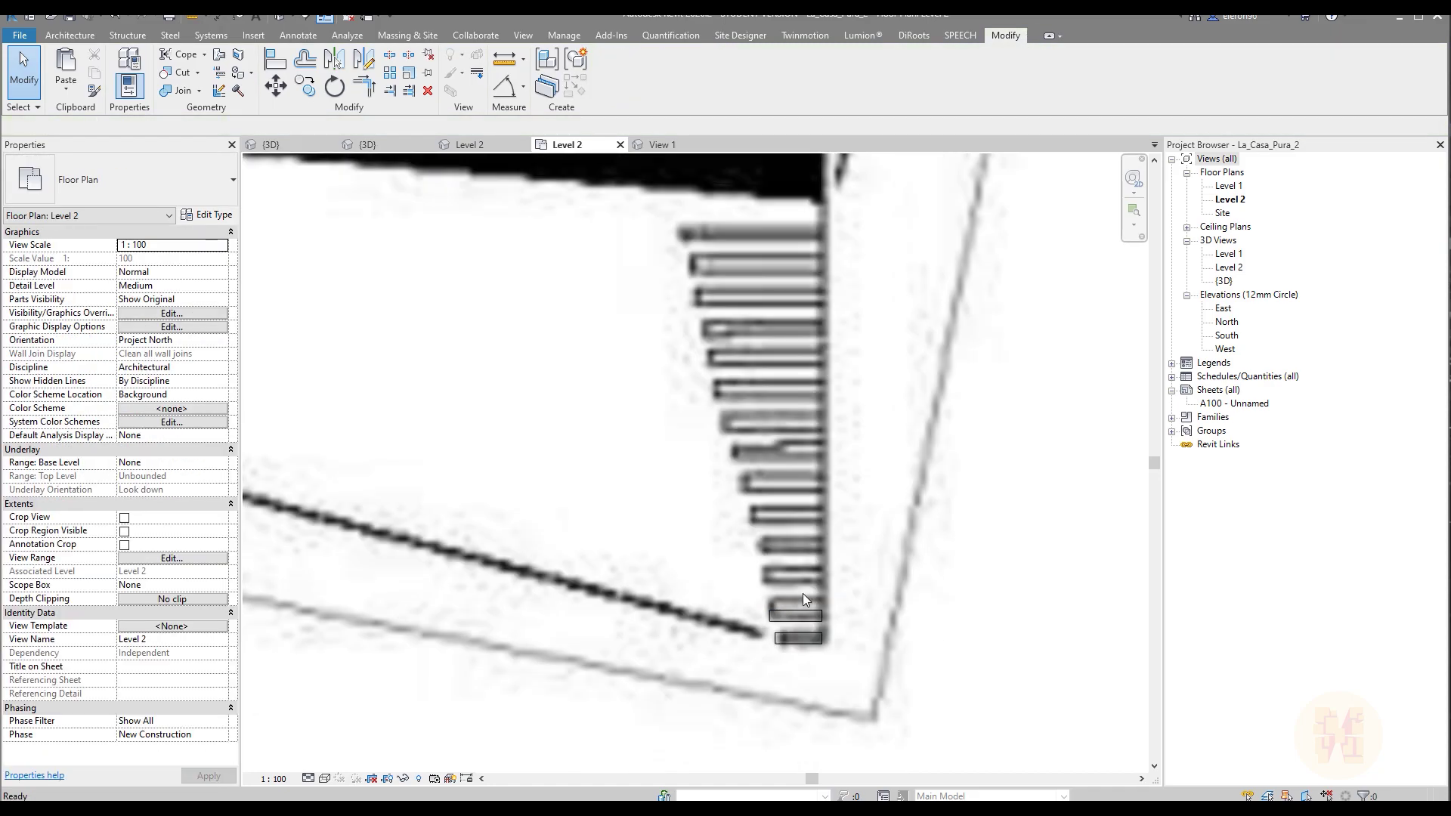
{"action": "key", "text": "Up"}
{"action": "key", "text": "Up"}
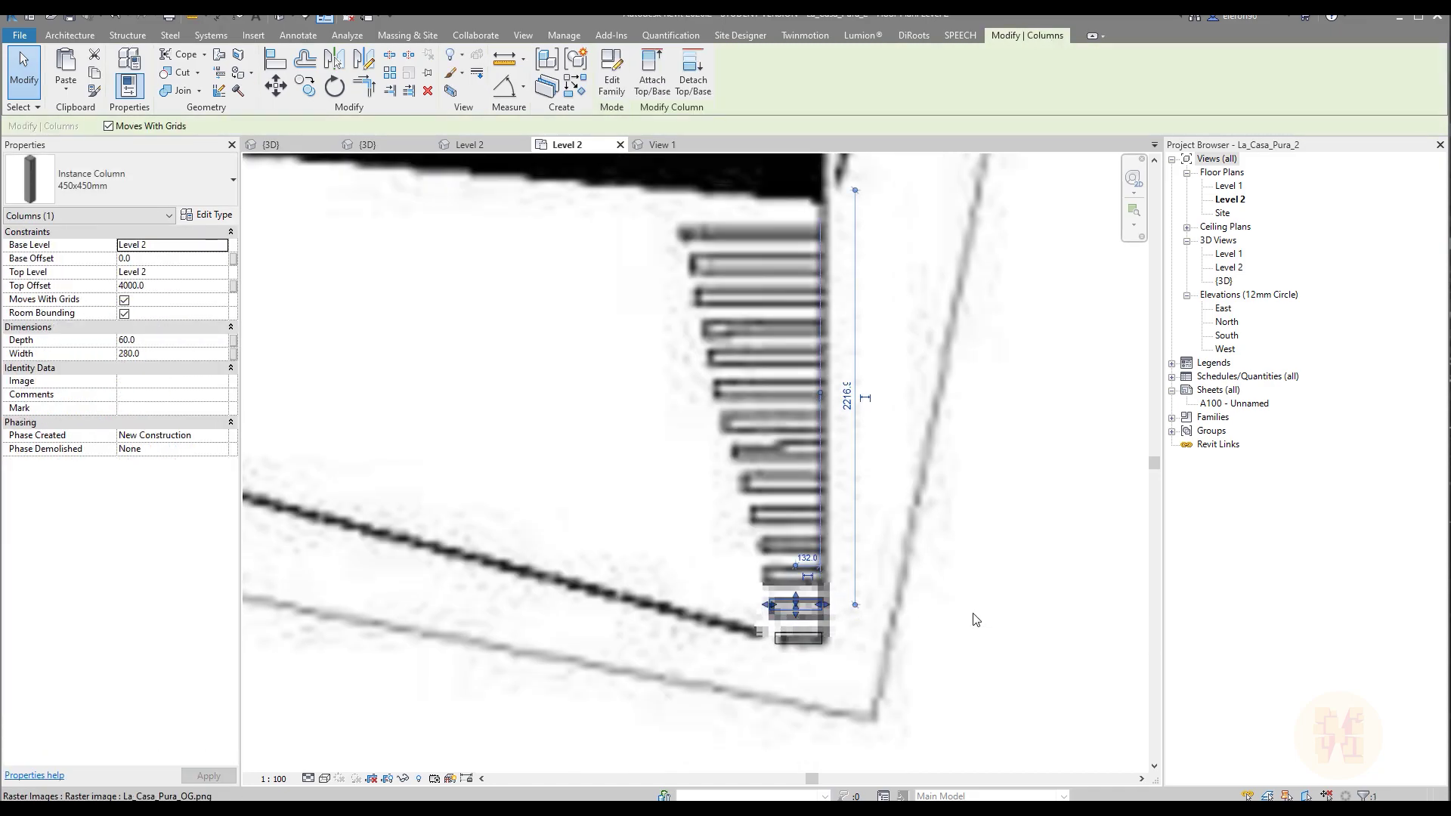
{"action": "key", "text": "Escape"}
Copy the second slat's column north onto the third slat, matching the spacing between the first two columns.
{"action": "scroll", "coordinate": [834, 609], "scroll_direction": "up", "scroll_amount": 2}
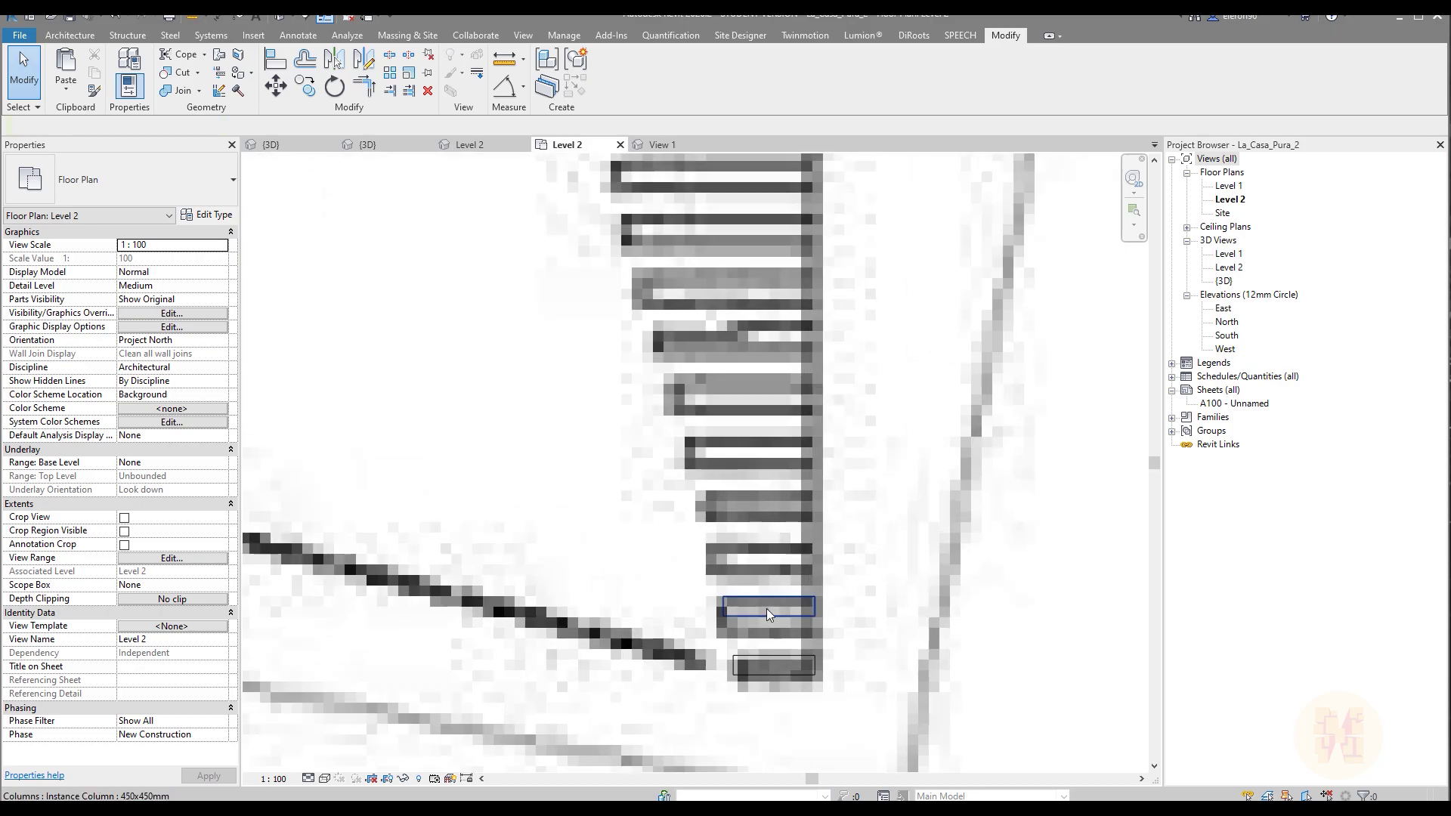
{"action": "left_click", "coordinate": [768, 607]}
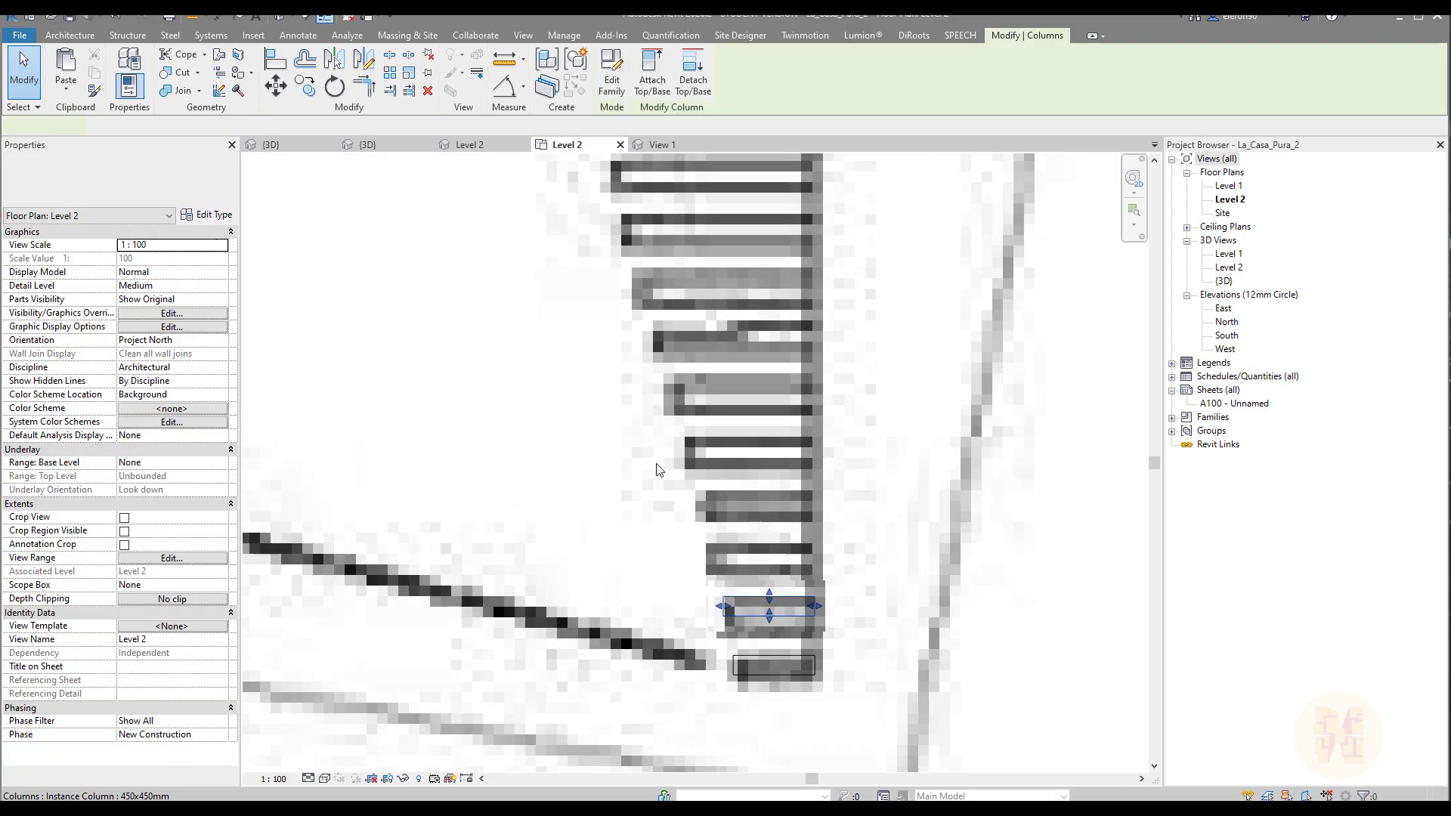
{"action": "key", "text": "r"}
{"action": "key", "text": "o"}
{"action": "left_click", "coordinate": [827, 656]}
{"action": "left_click", "coordinate": [816, 596]}
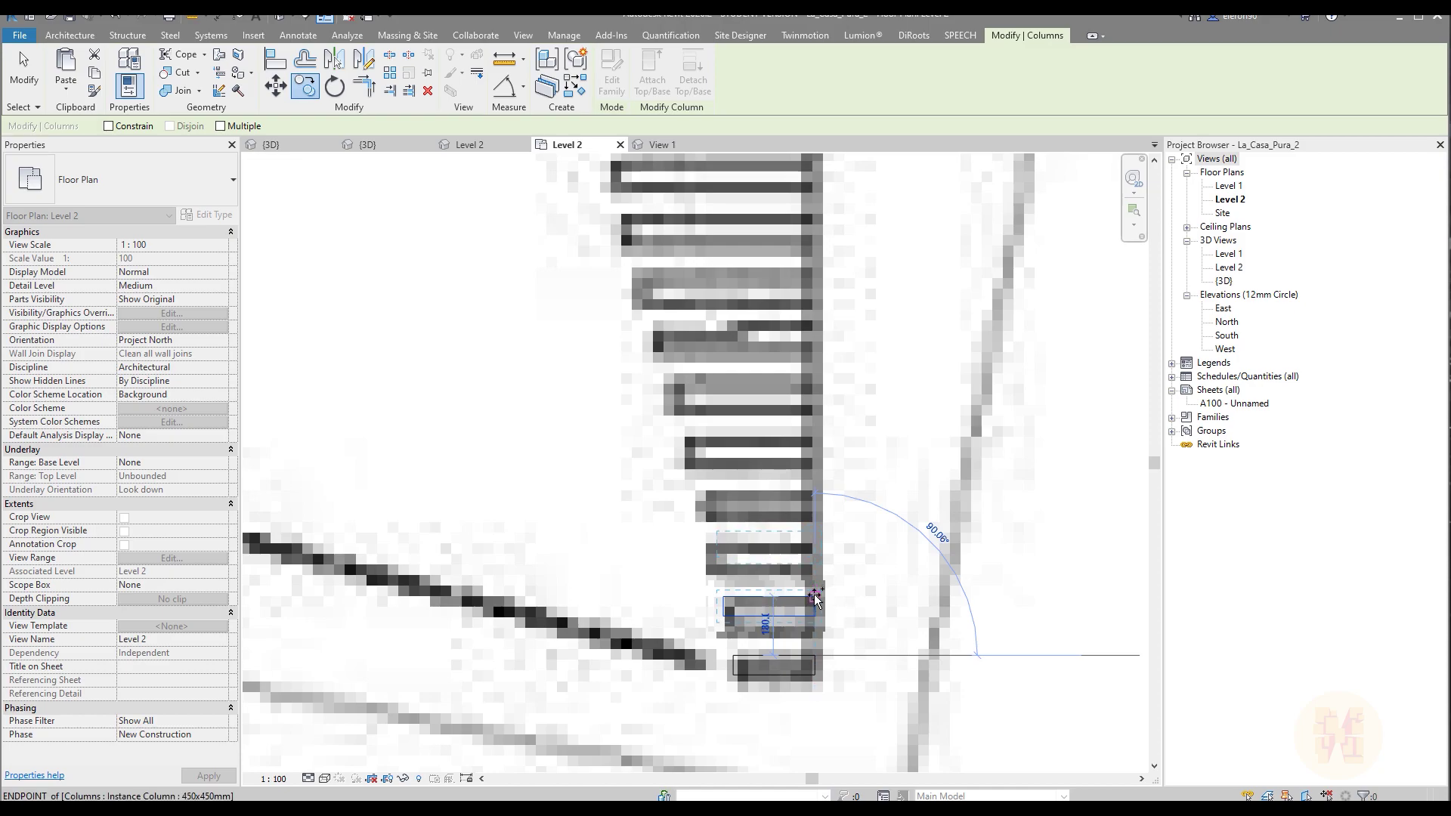
{"action": "key", "text": "Escape"}
Set the third slat column's width to 300 mm.
{"action": "scroll", "coordinate": [756, 555], "scroll_direction": "up", "scroll_amount": 2}
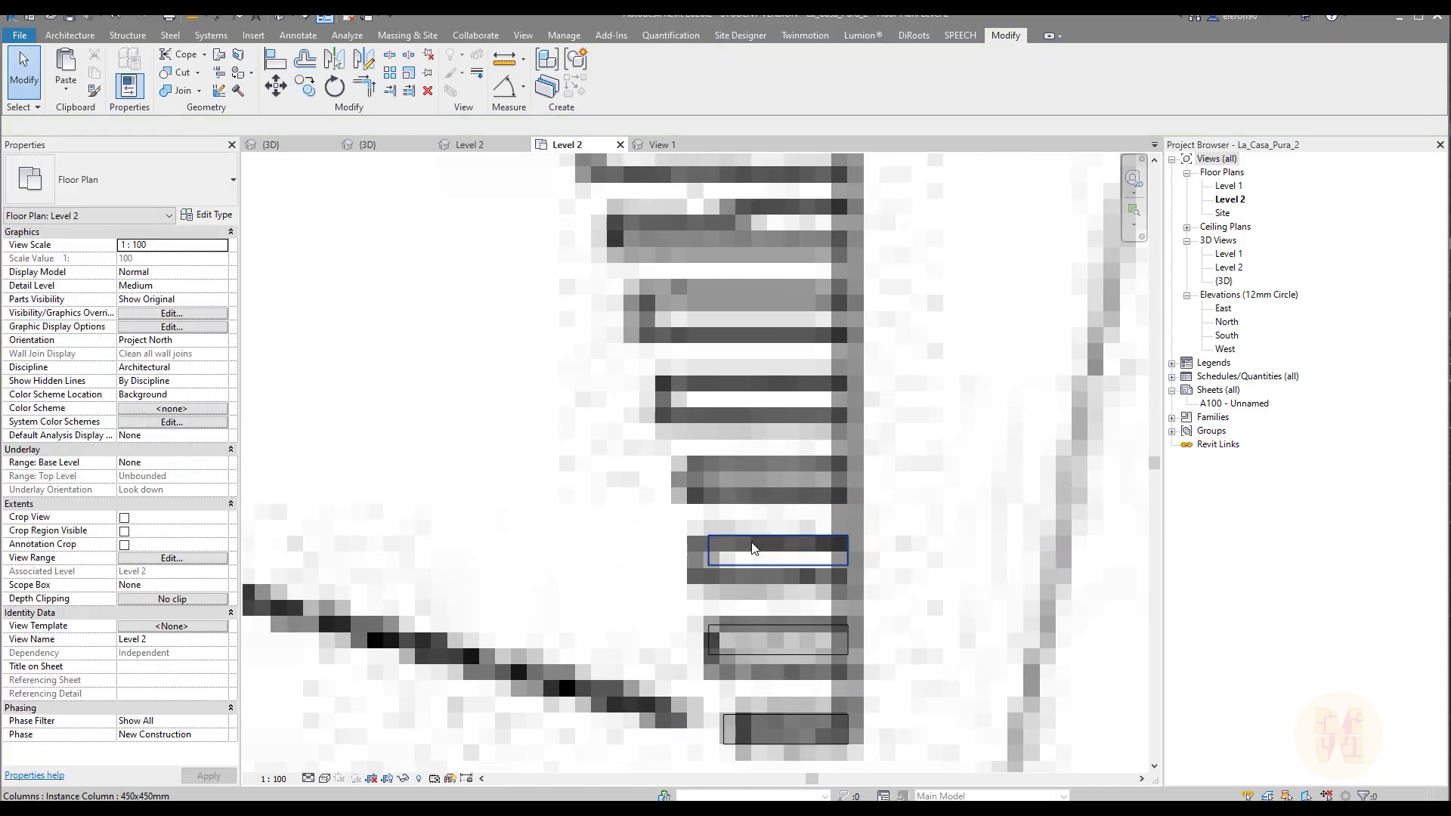
{"action": "scroll", "coordinate": [713, 551], "scroll_direction": "up", "scroll_amount": 1}
{"action": "left_click", "coordinate": [703, 562]}
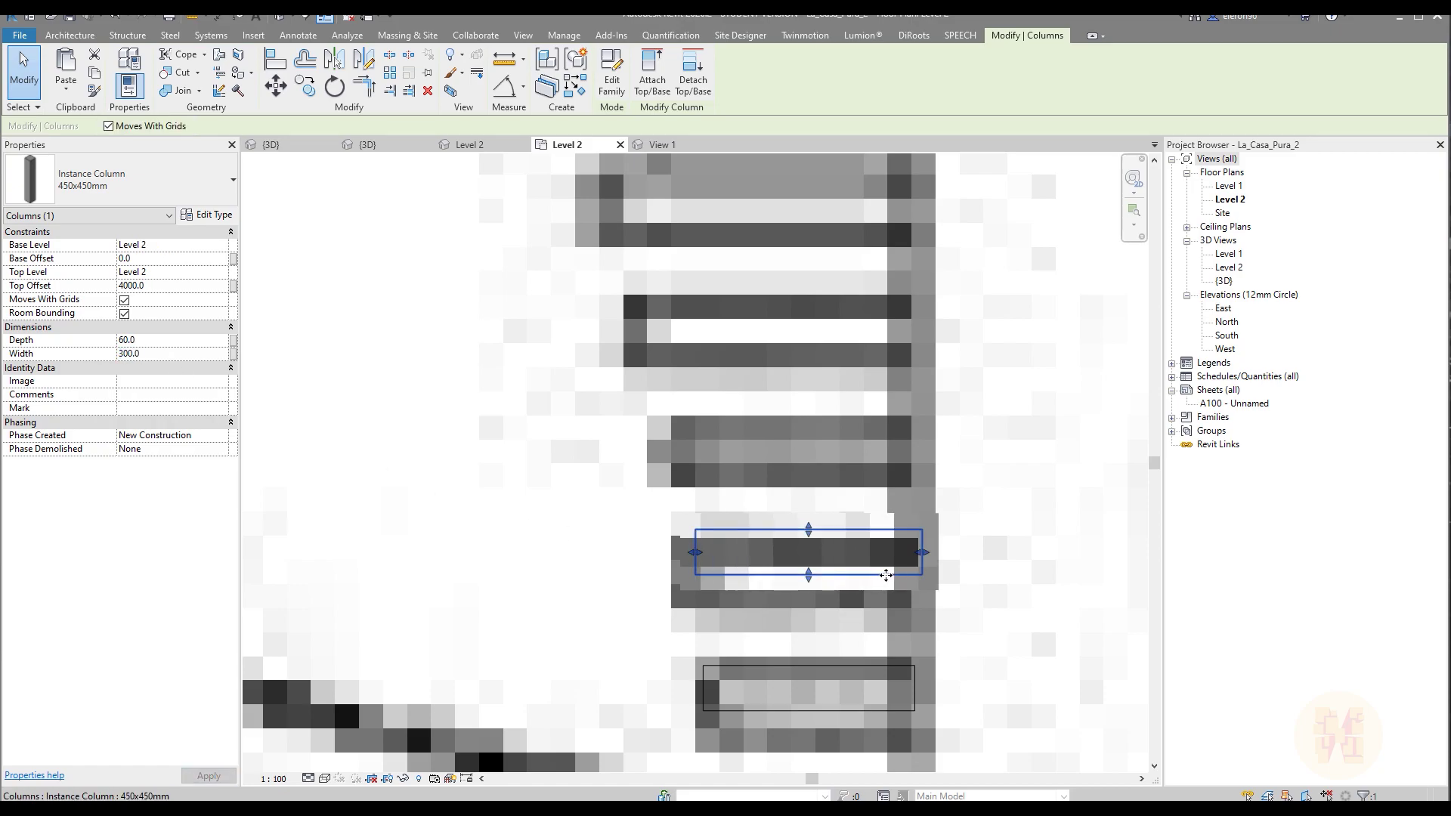
{"action": "key", "text": "Escape"}
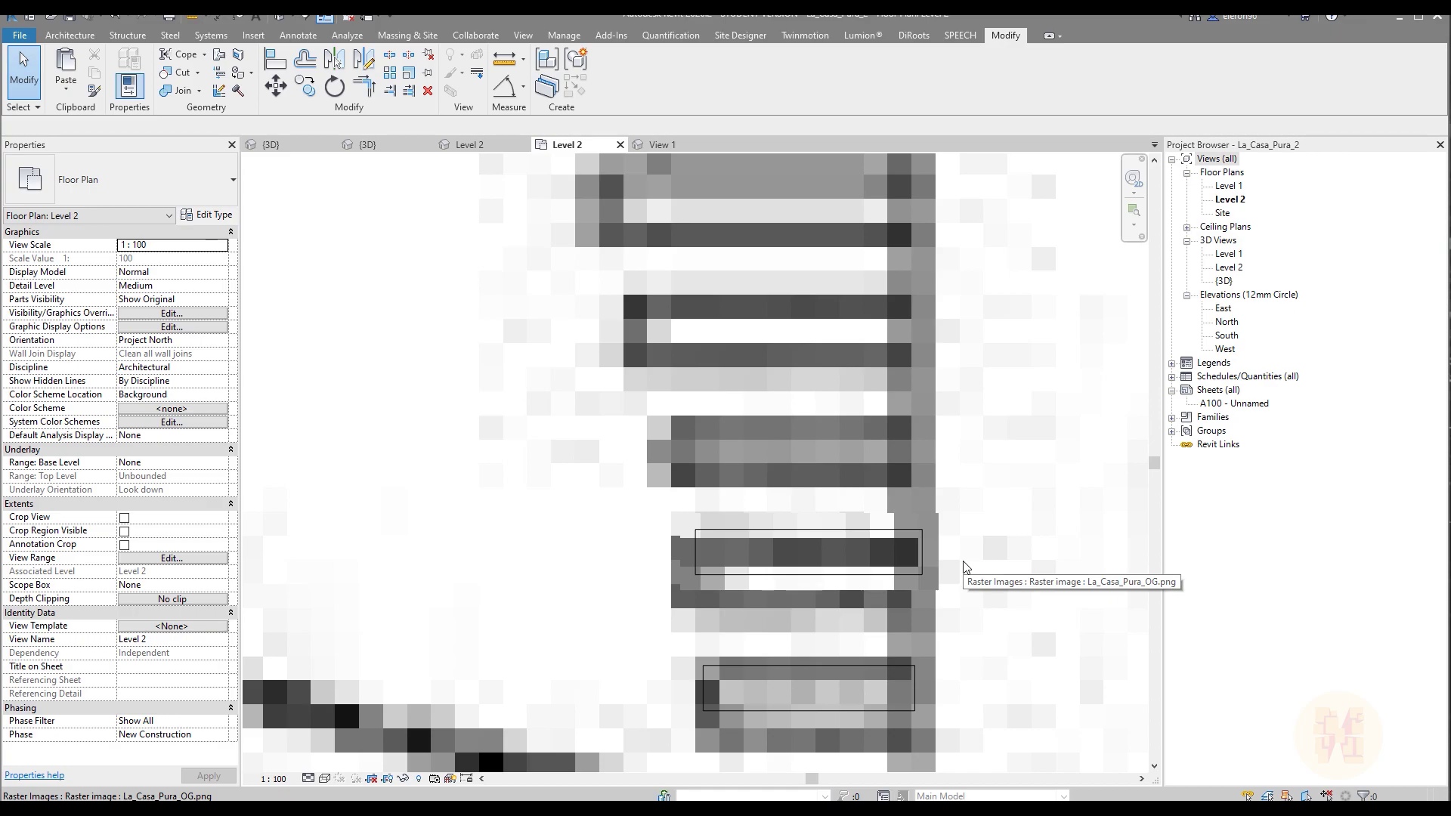
{"action": "left_click", "coordinate": [946, 538]}
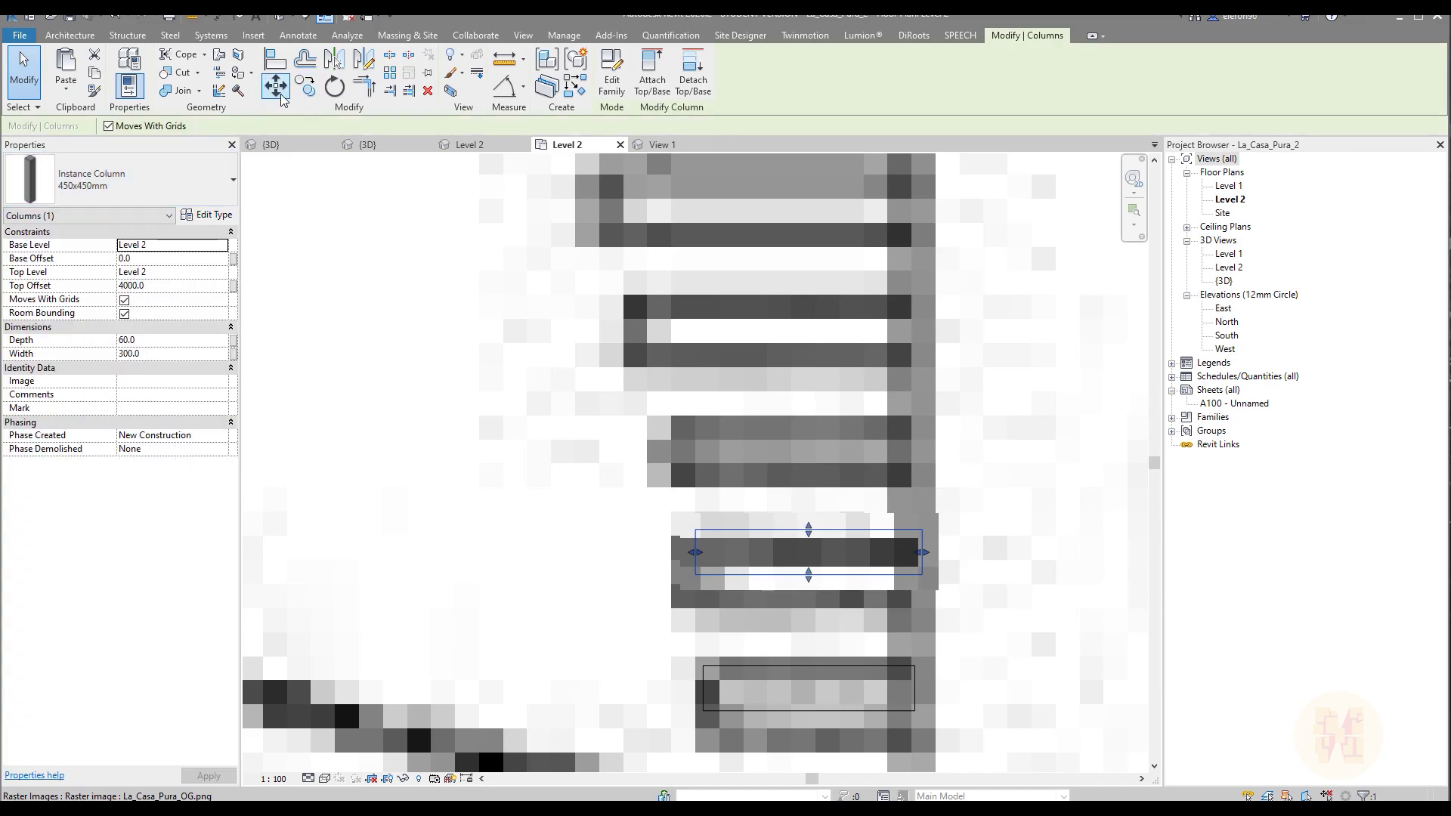
{"action": "left_click", "coordinate": [281, 100]}
{"action": "left_click", "coordinate": [922, 575]}
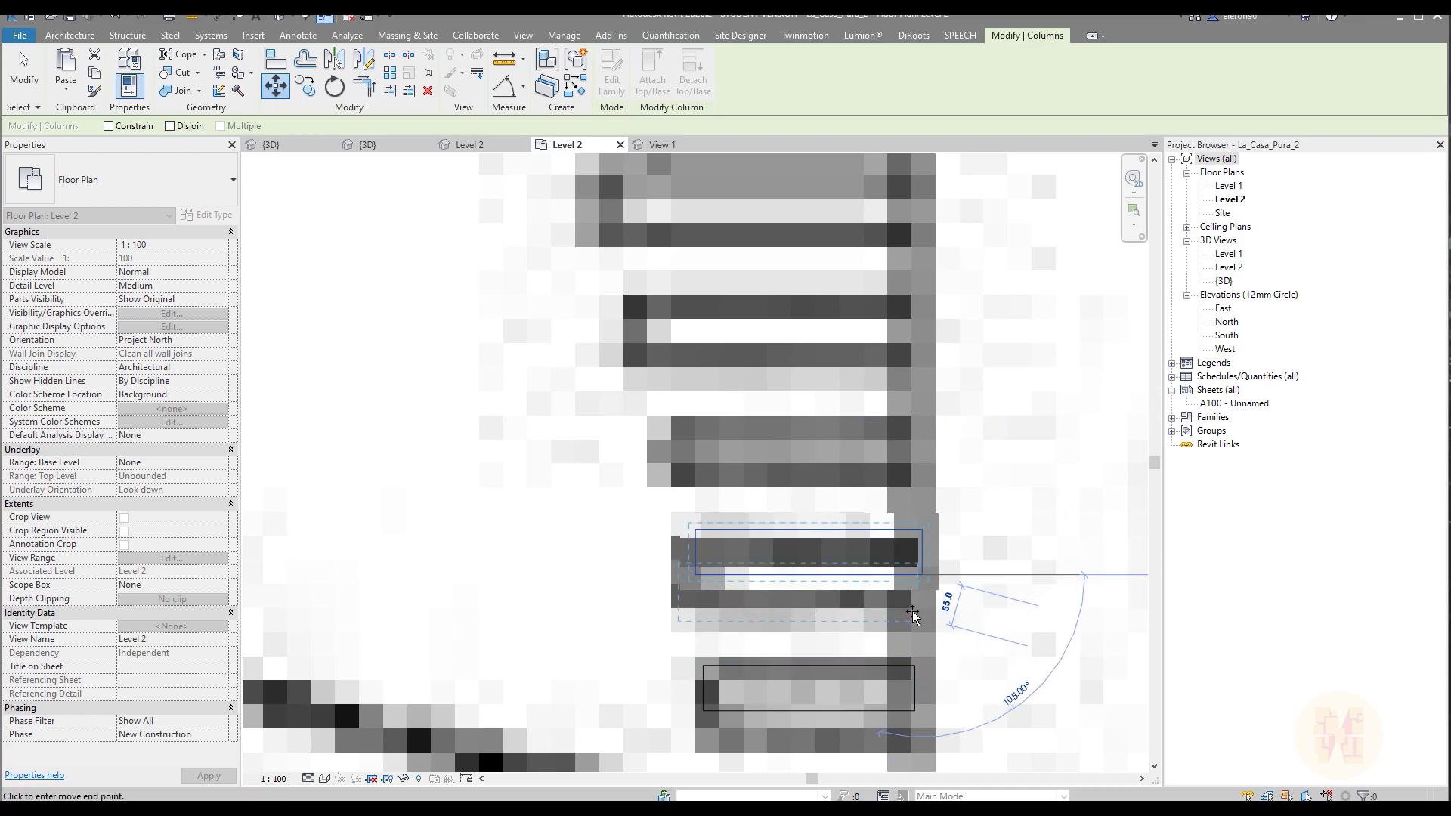
{"action": "key", "text": "Escape"}
{"action": "key", "text": "Escape"}
Draw a straight model line along the slats' eastern ends, from the southernmost column to the northern end of the row.
{"action": "scroll", "coordinate": [911, 581], "scroll_direction": "down", "scroll_amount": 3}
{"action": "middle_click_drag", "start_coordinate": [951, 579], "coordinate": [670, 552]}
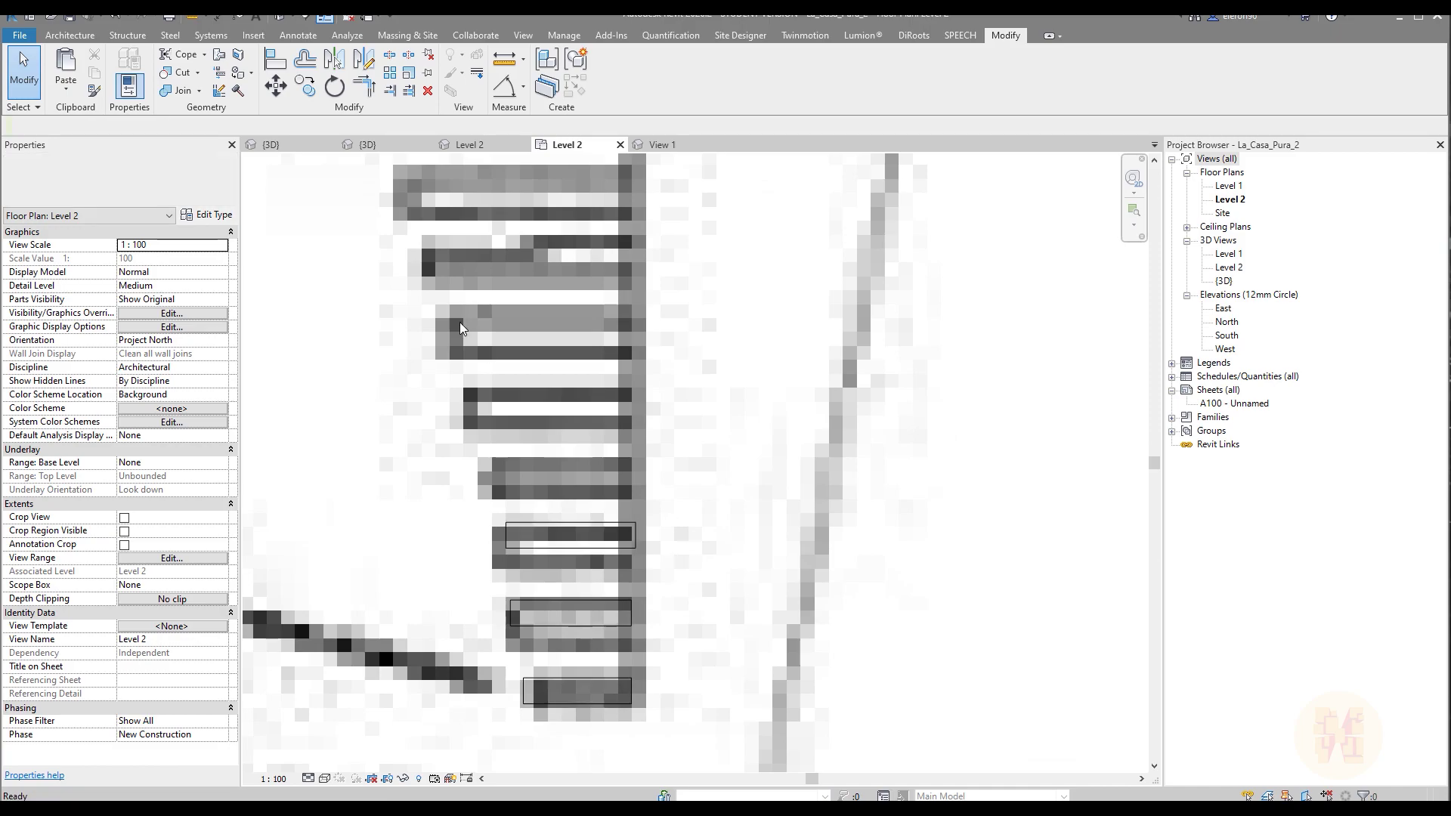
{"action": "left_click", "coordinate": [70, 33]}
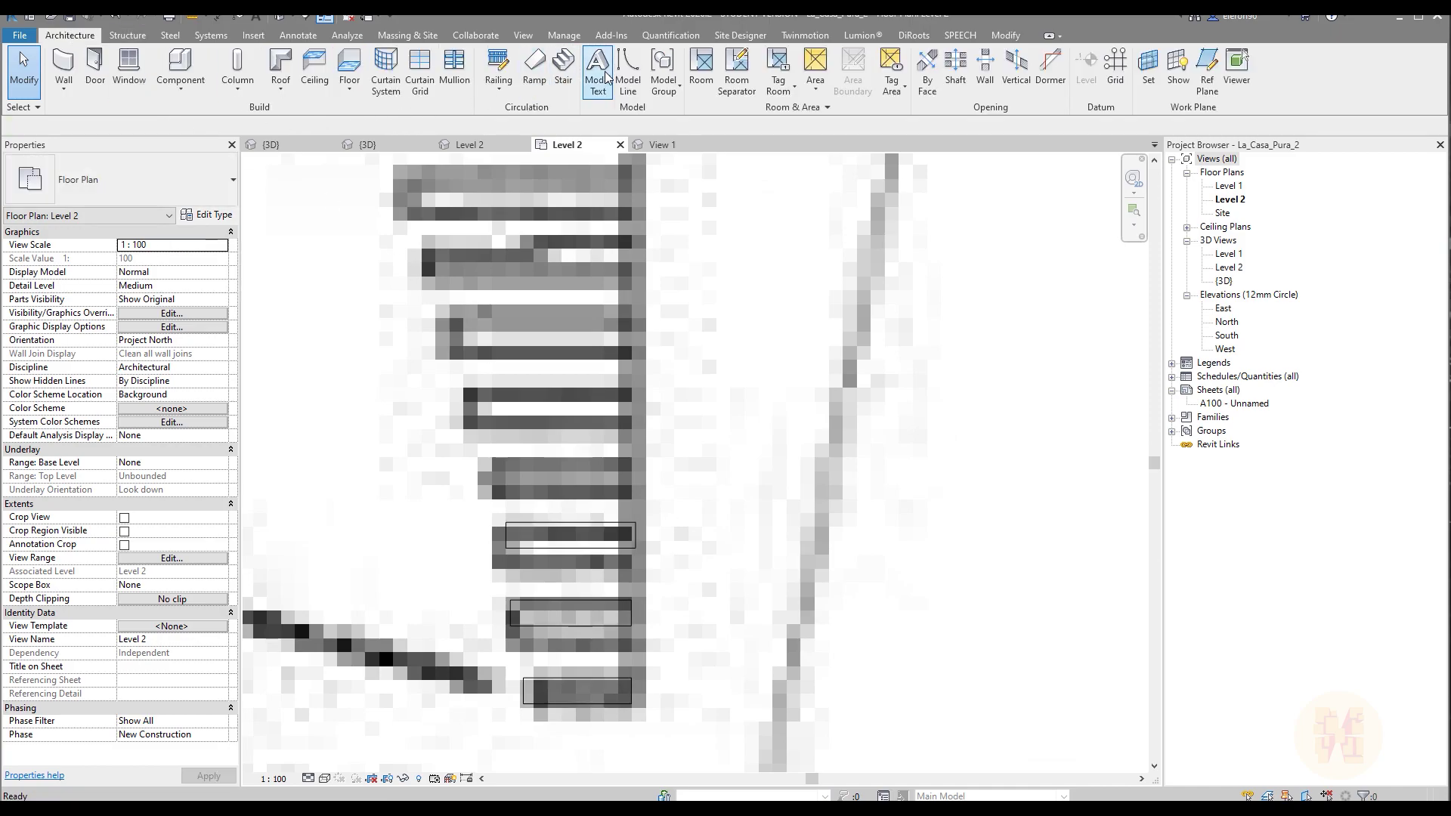
{"action": "left_click", "coordinate": [630, 72]}
{"action": "left_click", "coordinate": [633, 703]}
{"action": "scroll", "coordinate": [700, 479], "scroll_direction": "up", "scroll_amount": 2}
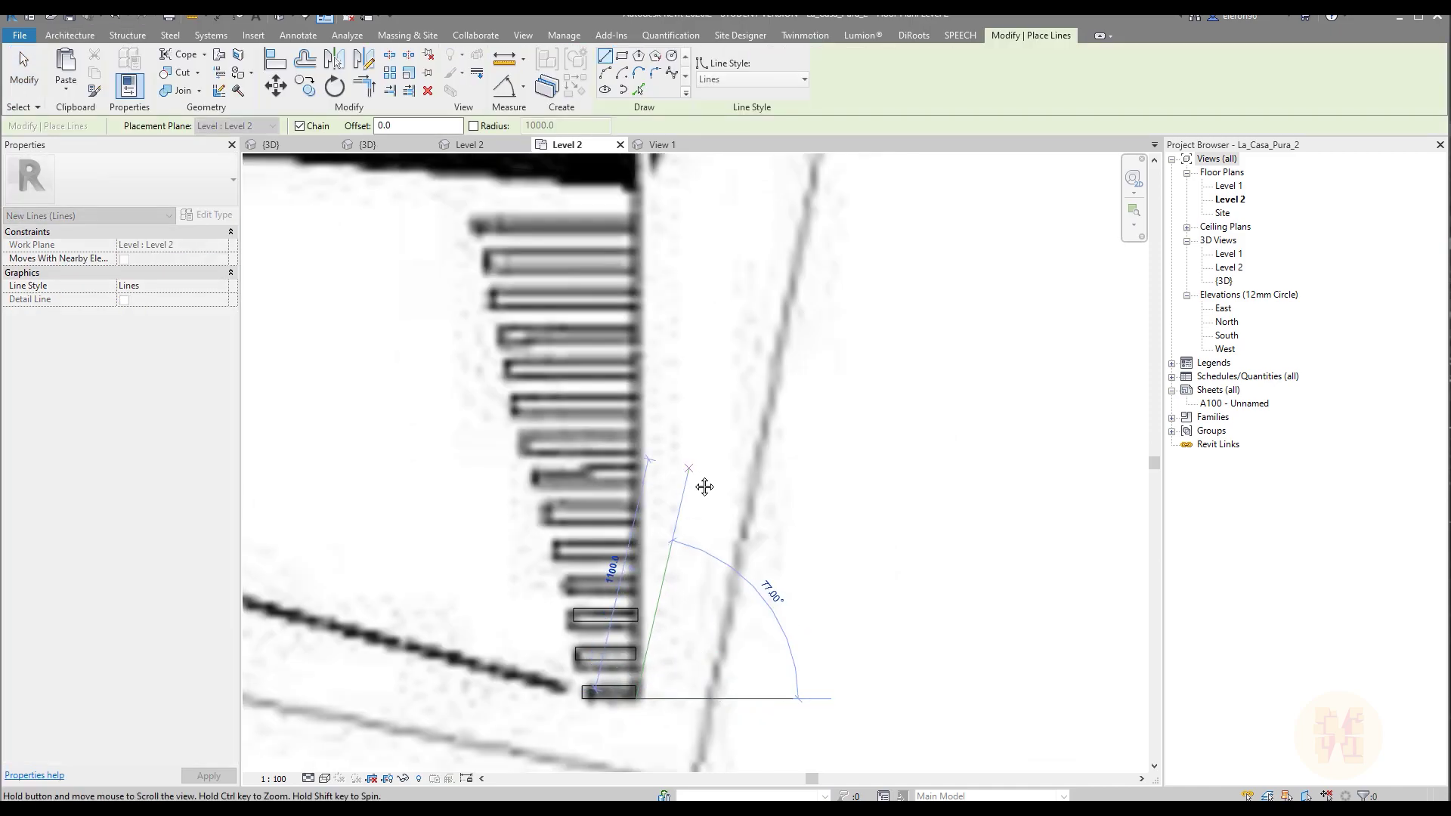
{"action": "left_click", "coordinate": [640, 234]}
{"action": "middle_click_drag", "start_coordinate": [533, 735], "coordinate": [682, 542]}
{"action": "key", "text": "Escape"}
{"action": "key", "text": "Escape"}
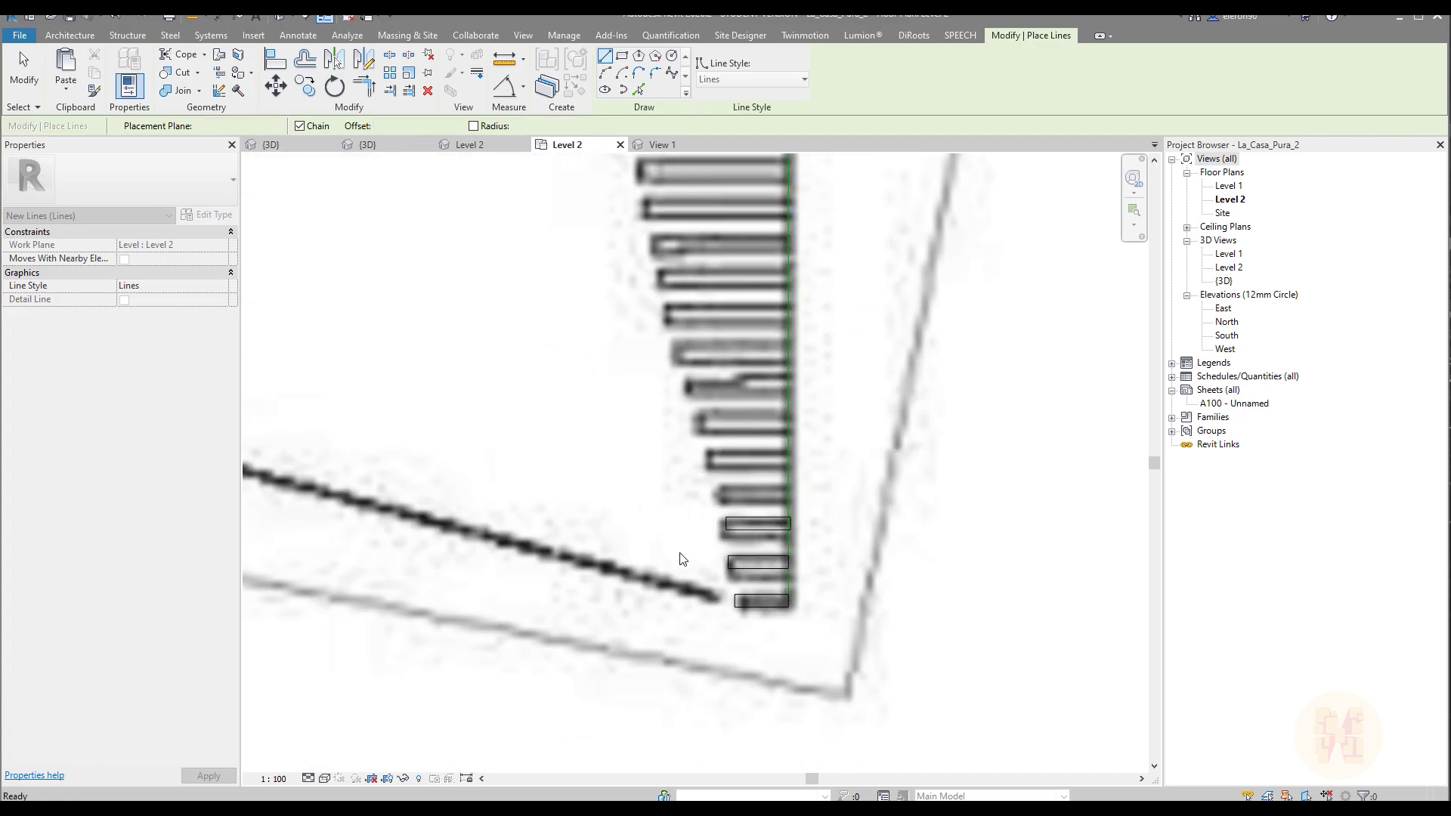
Draw a slanted model line along the slats' western ends, from the southernmost column's corner to the northern end of the row.
{"action": "left_click", "coordinate": [726, 616]}
{"action": "middle_click_drag", "start_coordinate": [612, 277], "coordinate": [638, 431]}
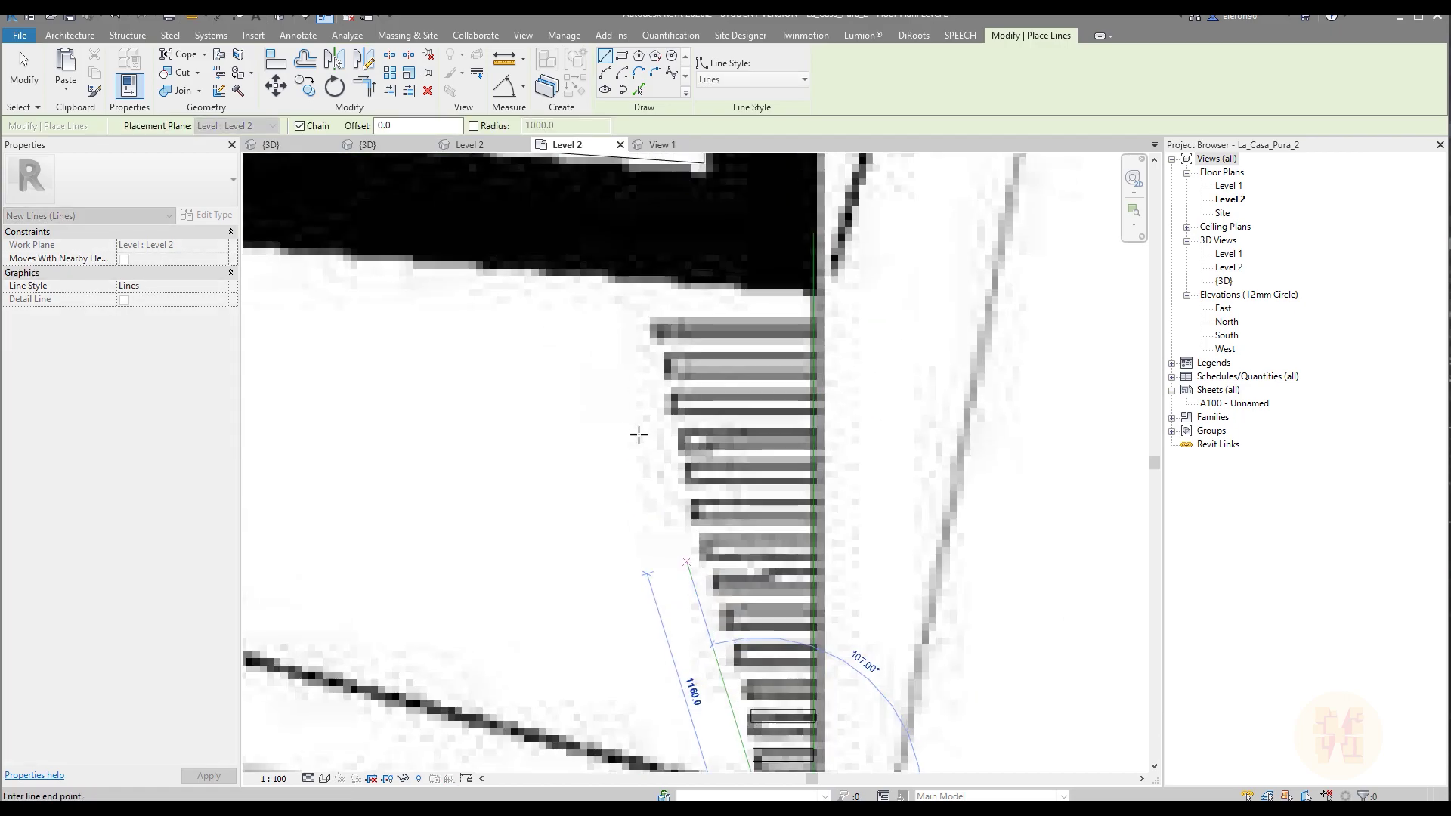
{"action": "left_click", "coordinate": [633, 284]}
{"action": "middle_click_drag", "start_coordinate": [787, 628], "coordinate": [786, 495]}
{"action": "key", "text": "Escape"}
{"action": "key", "text": "Escape"}
Copy the second slat's column north along the straight eastern guide line onto the slats just beyond the third one, keeping the existing spacing.
{"action": "scroll", "coordinate": [779, 544], "scroll_direction": "up", "scroll_amount": 6}
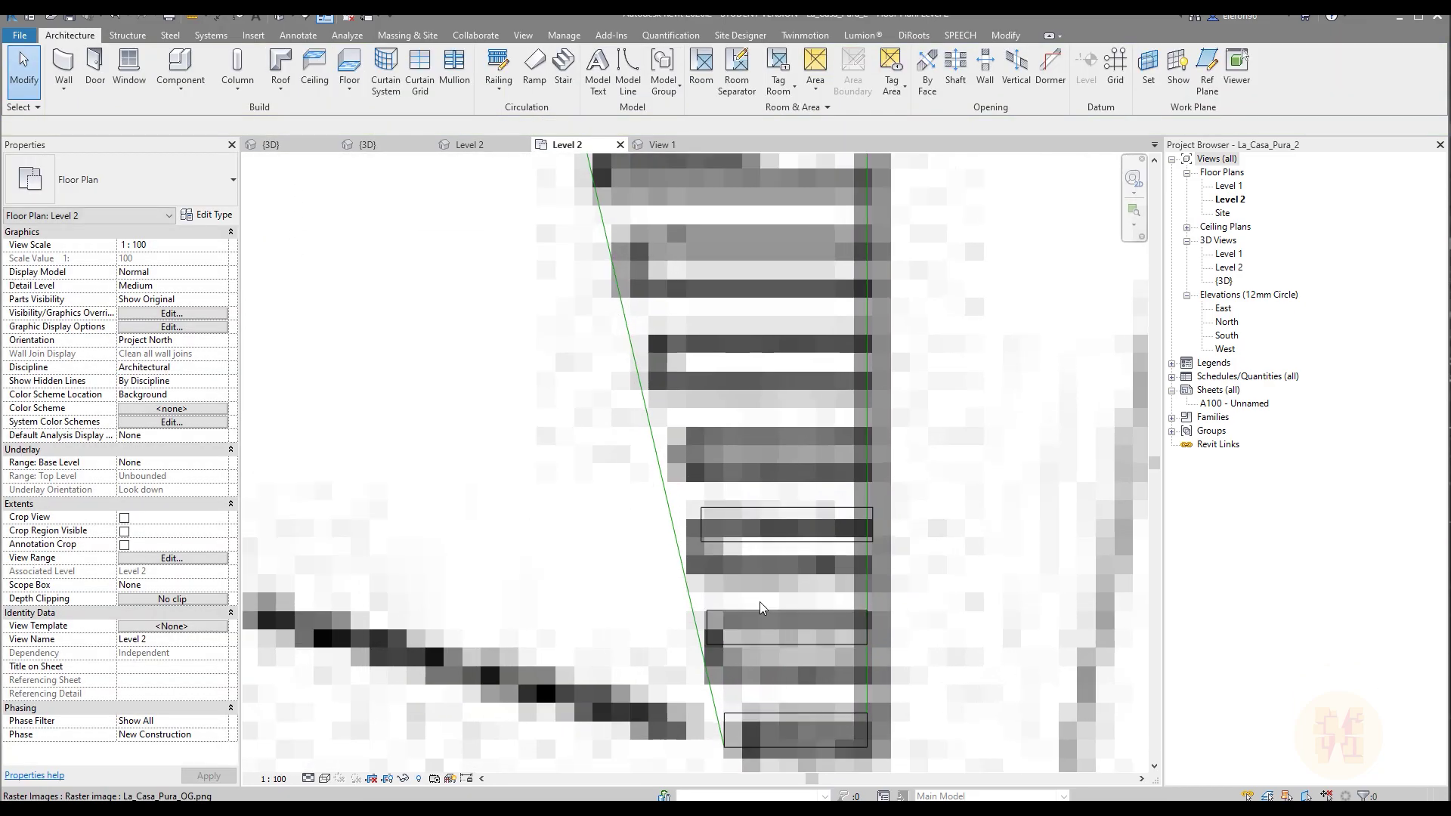
{"action": "left_click", "coordinate": [790, 644]}
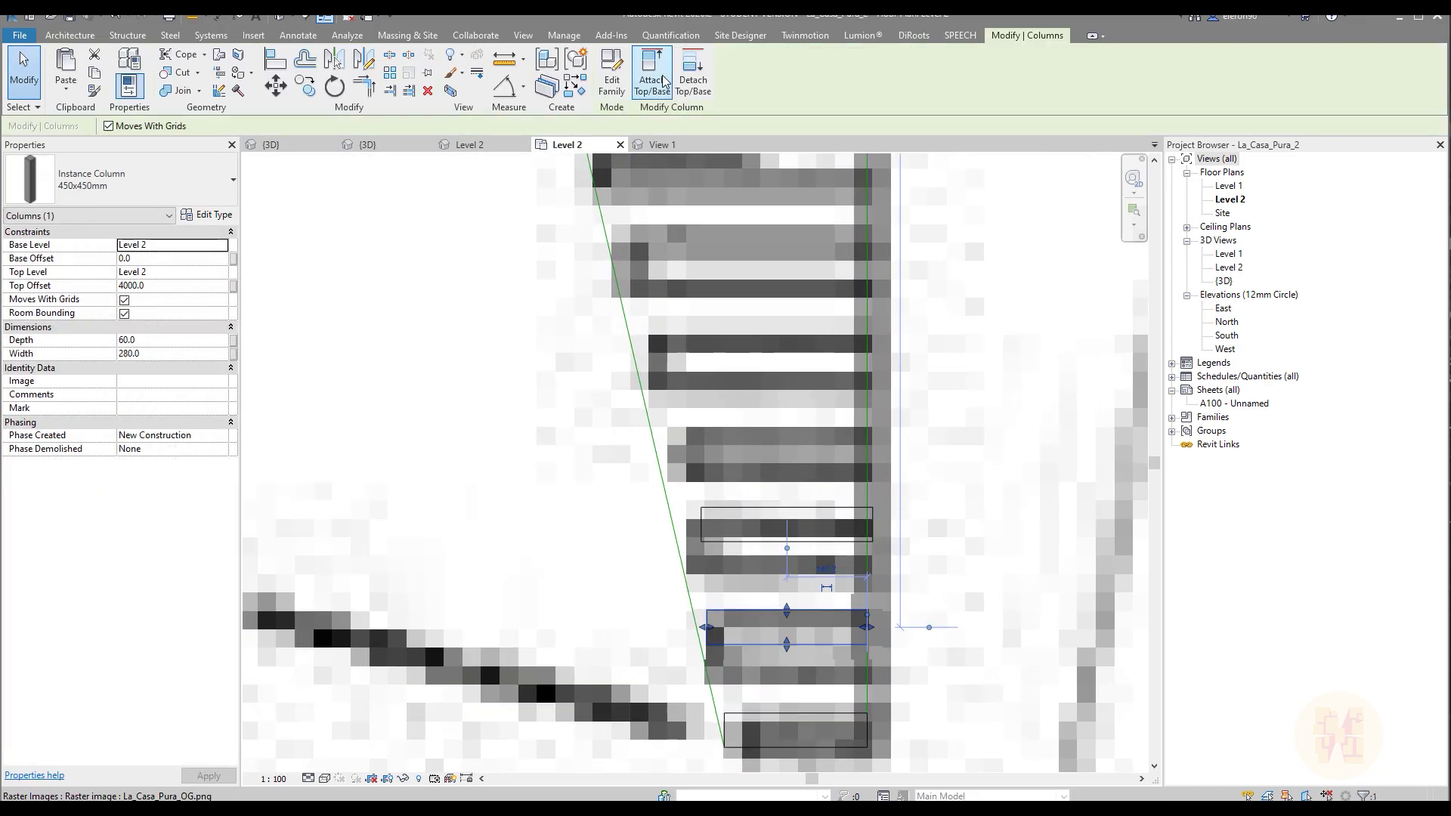
{"action": "left_click", "coordinate": [306, 91]}
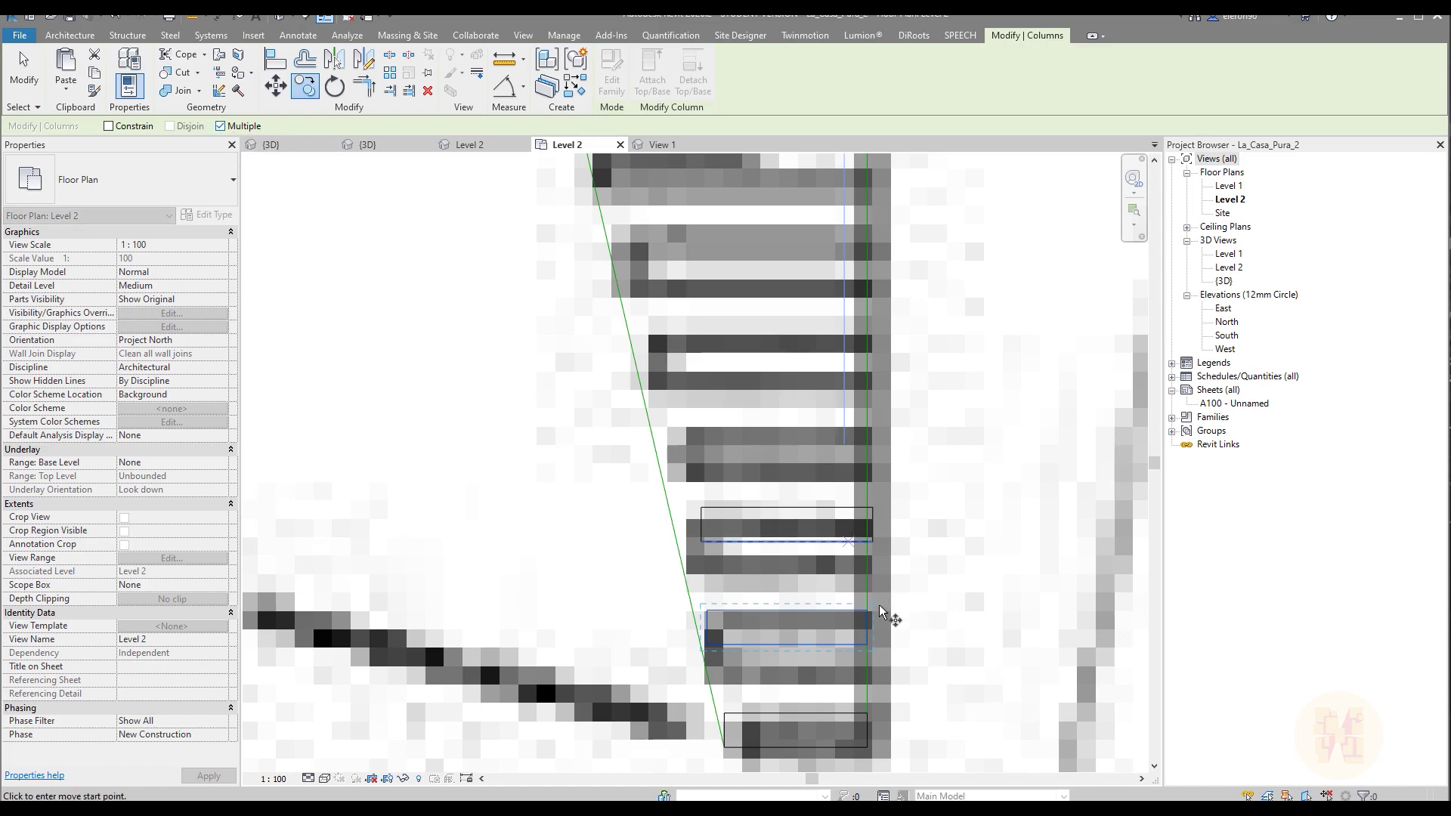
{"action": "left_click", "coordinate": [868, 646]}
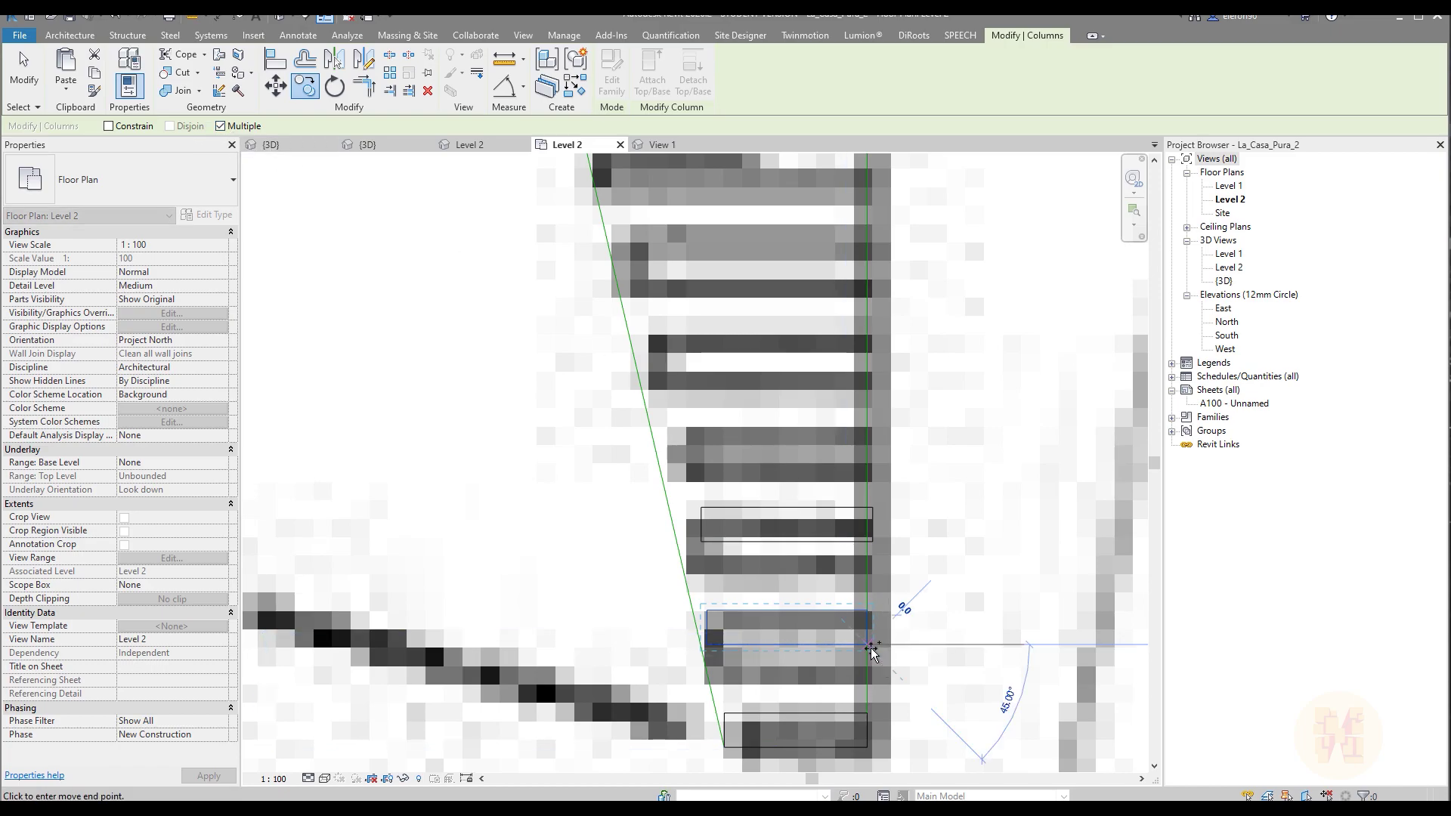
{"action": "left_click", "coordinate": [873, 511]}
{"action": "left_click", "coordinate": [306, 91]}
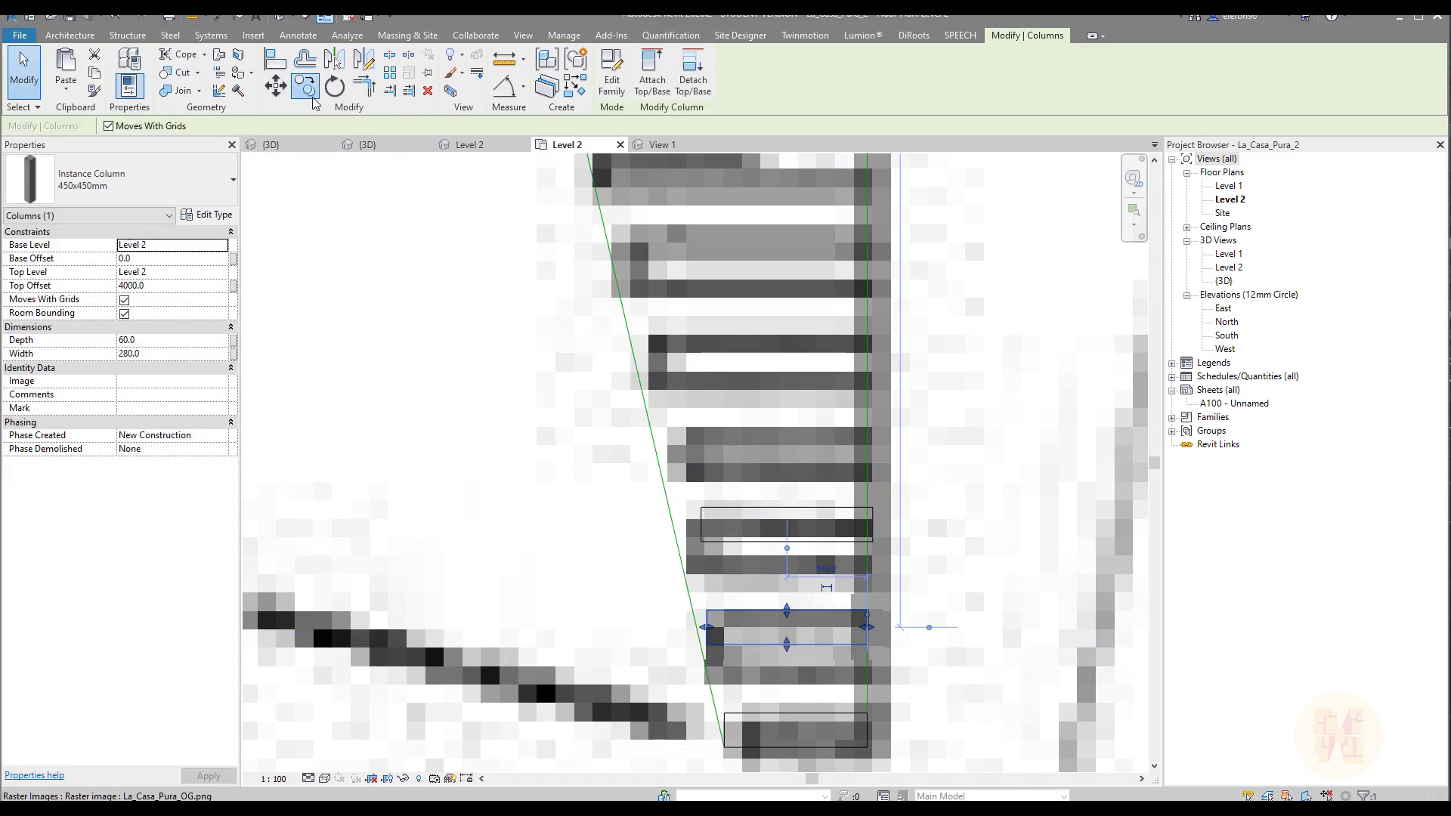
{"action": "left_click", "coordinate": [868, 715]}
{"action": "left_click", "coordinate": [871, 511]}
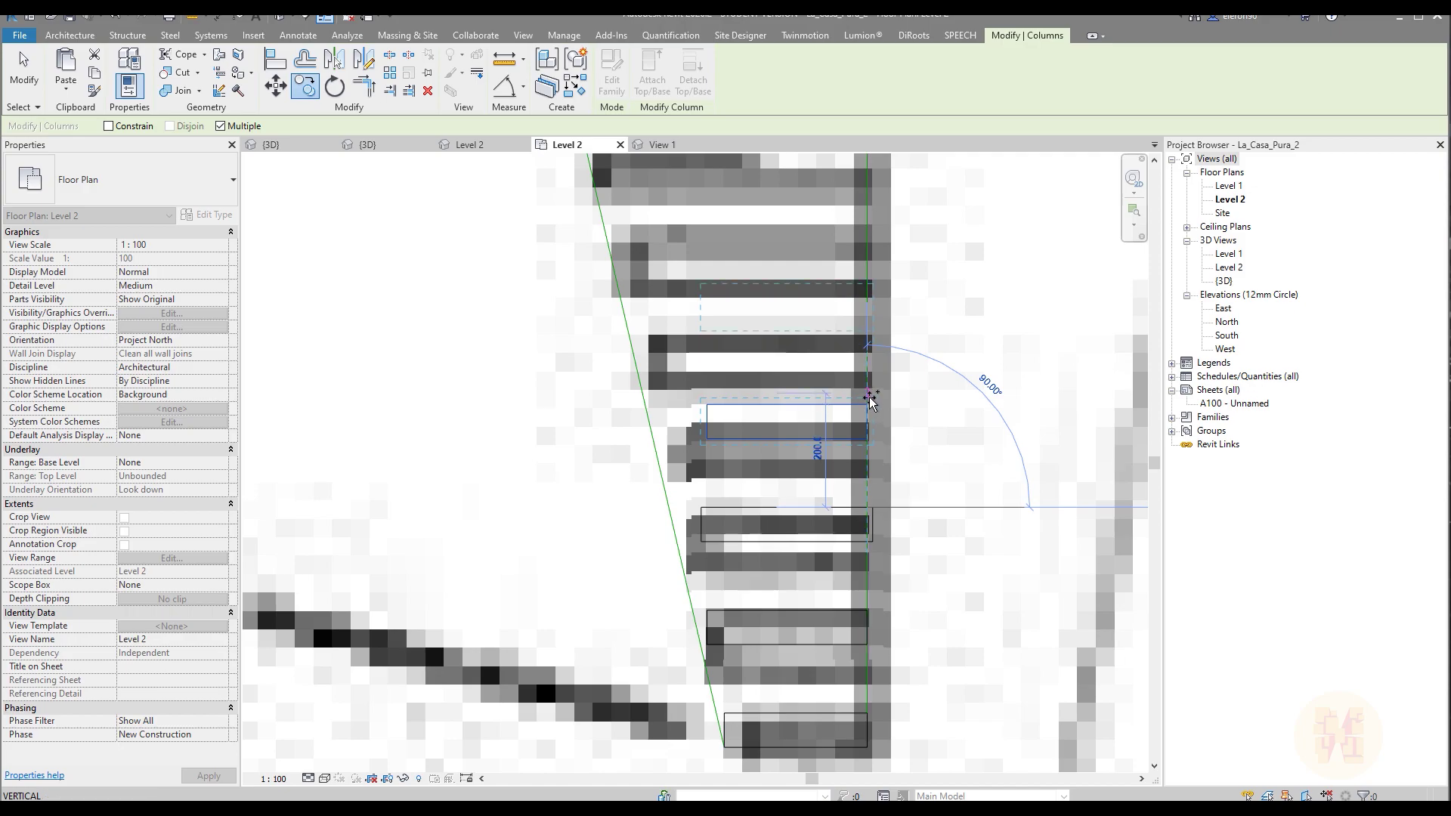
{"action": "scroll", "coordinate": [868, 388], "scroll_direction": "up", "scroll_amount": 3}
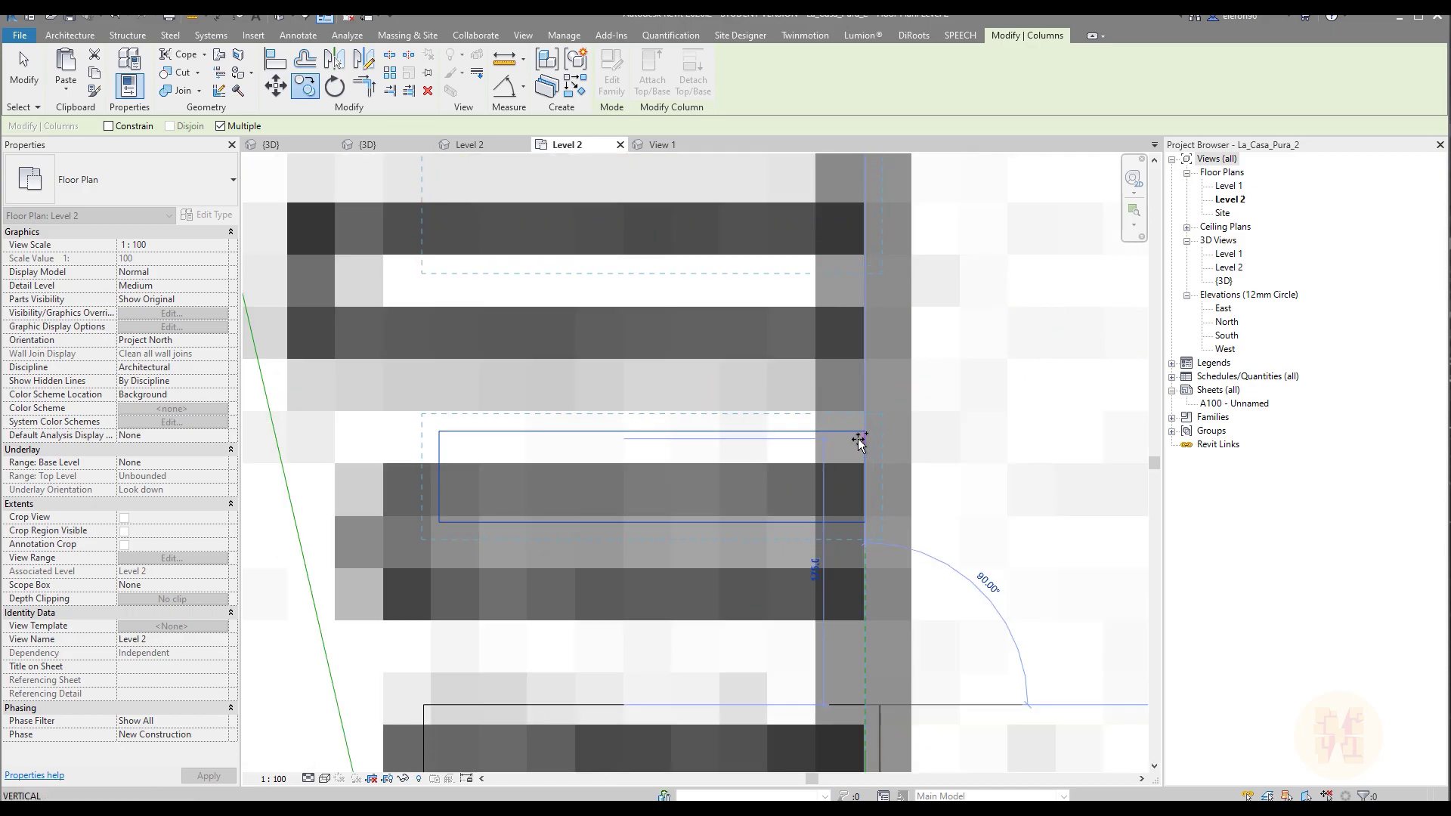
{"action": "scroll", "coordinate": [917, 350], "scroll_direction": "down", "scroll_amount": 3}
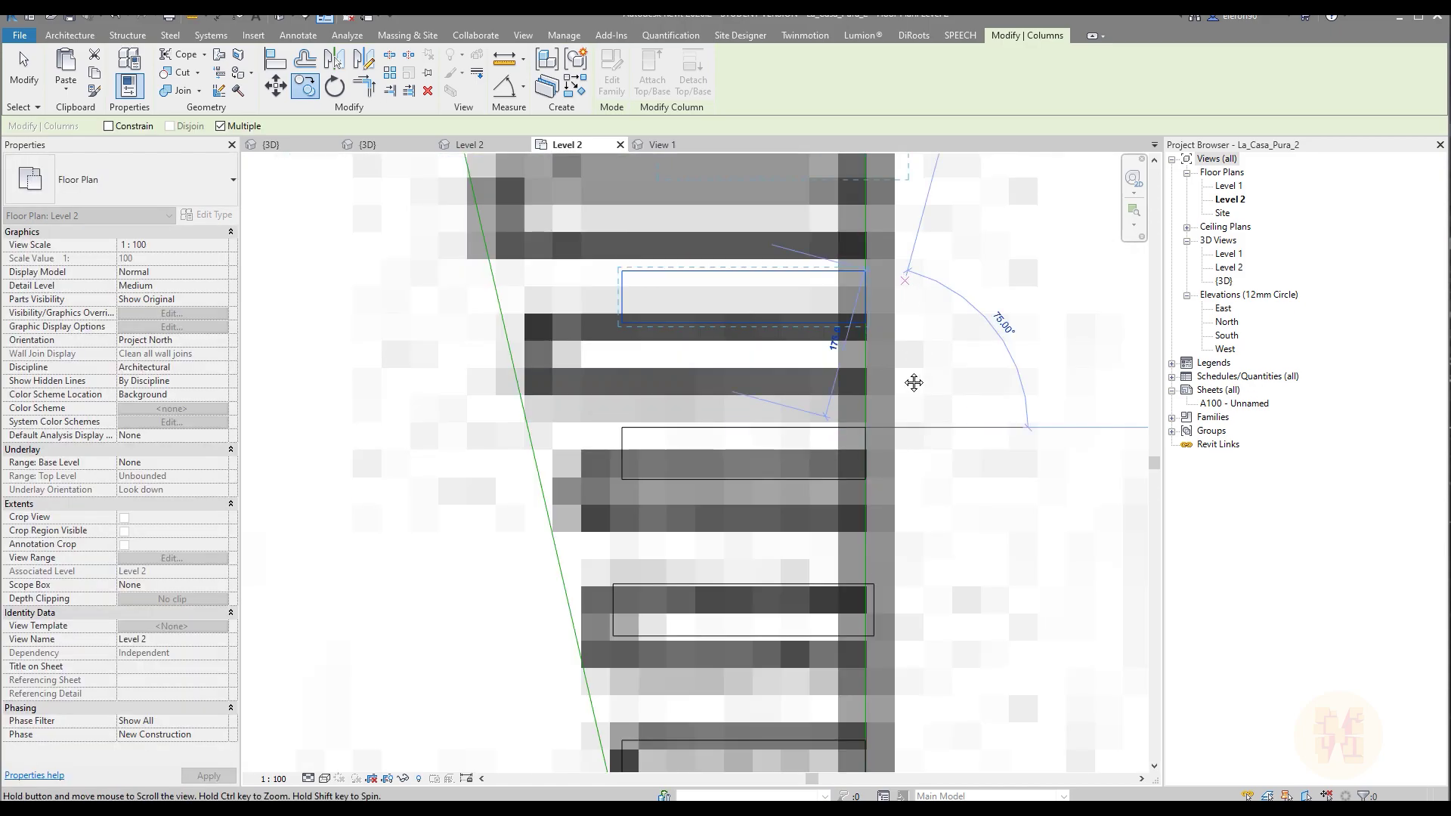
{"action": "middle_click_drag", "start_coordinate": [863, 485], "coordinate": [824, 409]}
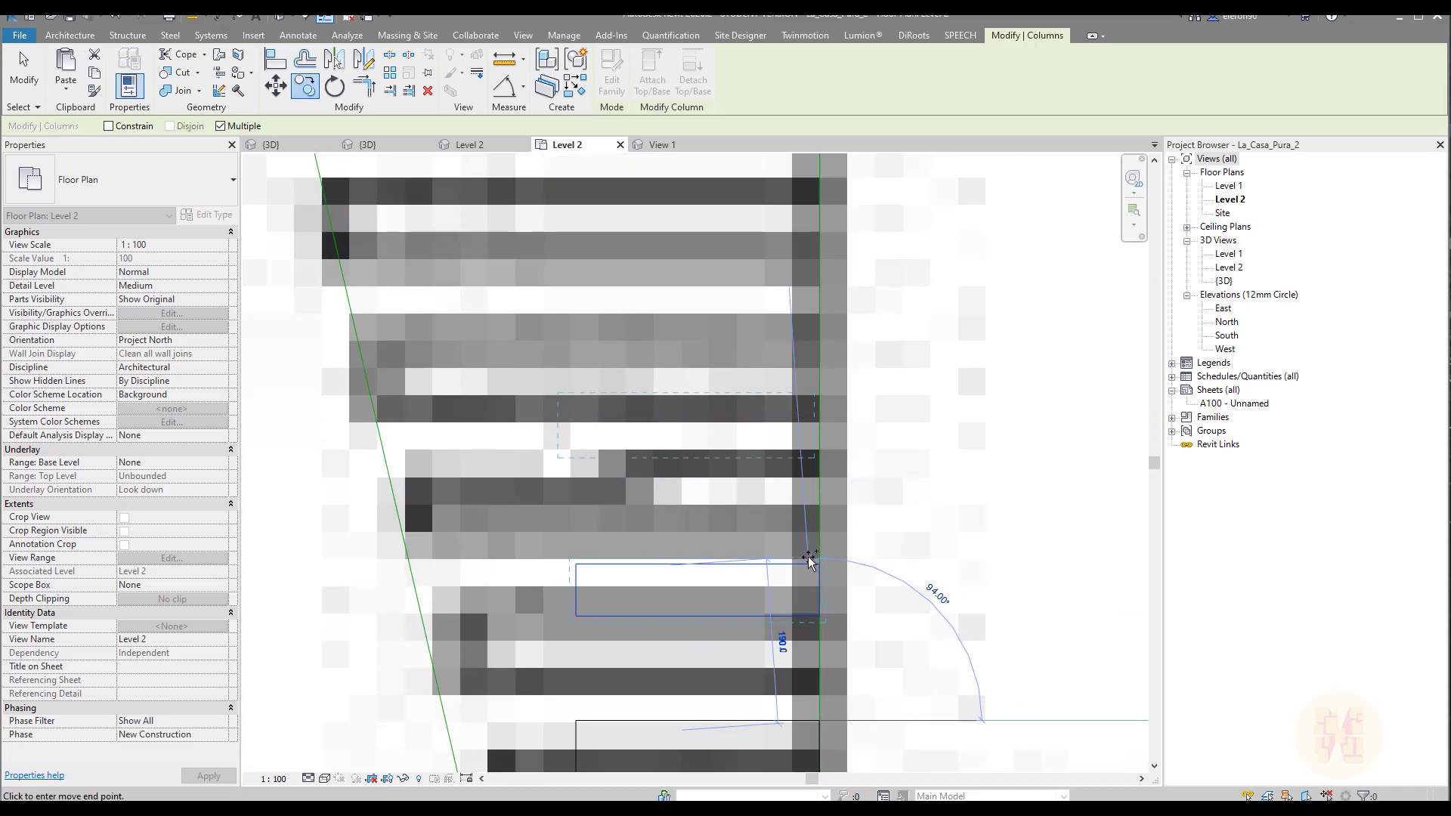
{"action": "left_click", "coordinate": [820, 400]}
Continue the column copies north along the straight guide line at the same spacing, up to the northernmost slat below the wall.
{"action": "middle_click_drag", "start_coordinate": [838, 291], "coordinate": [840, 573]}
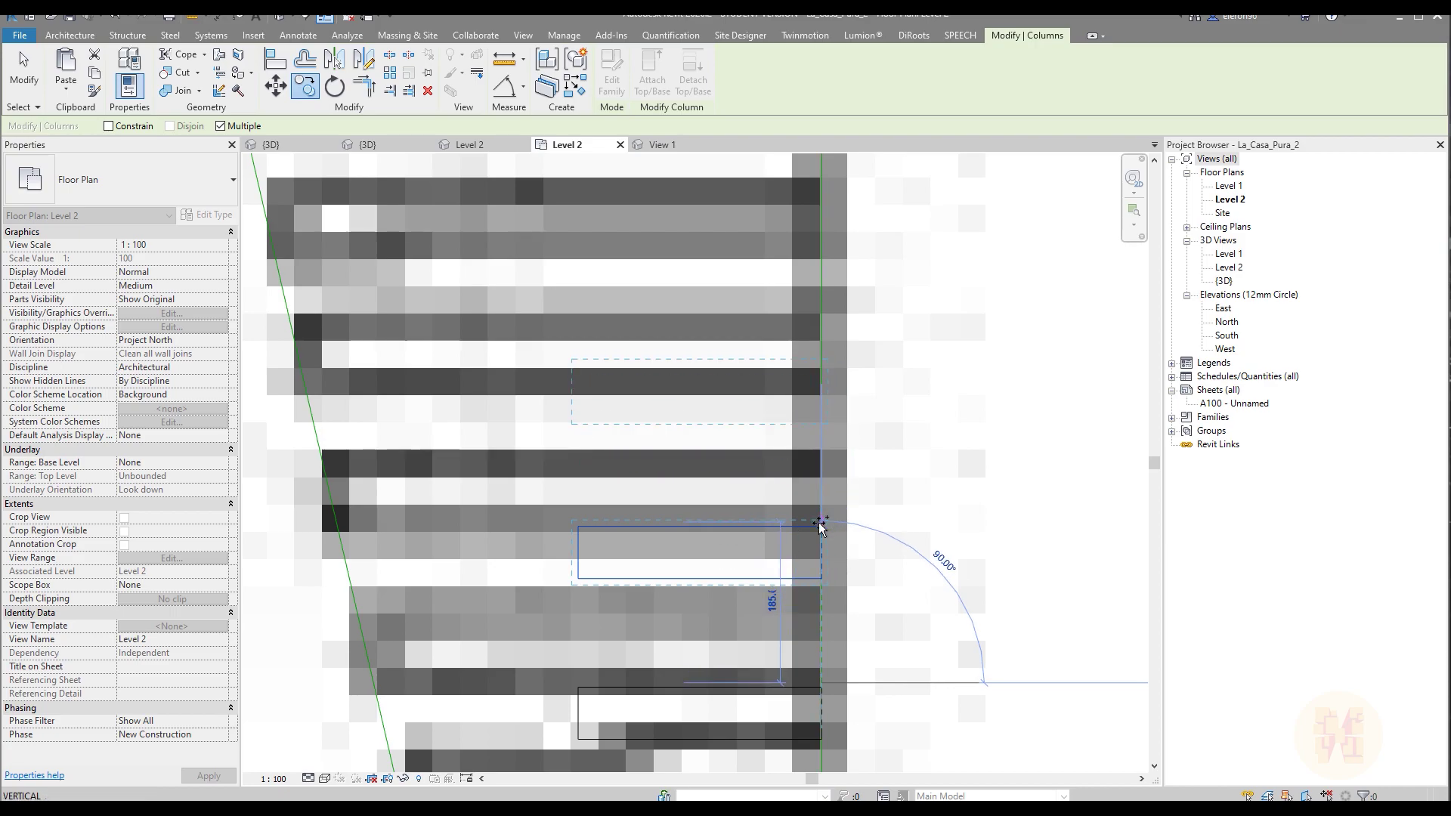
{"action": "left_click", "coordinate": [822, 523]}
{"action": "left_click", "coordinate": [823, 364]}
{"action": "scroll", "coordinate": [844, 372], "scroll_direction": "down", "scroll_amount": 3}
{"action": "middle_click_drag", "start_coordinate": [861, 382], "coordinate": [874, 609]}
{"action": "left_click", "coordinate": [837, 487]}
{"action": "left_click", "coordinate": [835, 384]}
{"action": "middle_click_drag", "start_coordinate": [835, 300], "coordinate": [836, 492]}
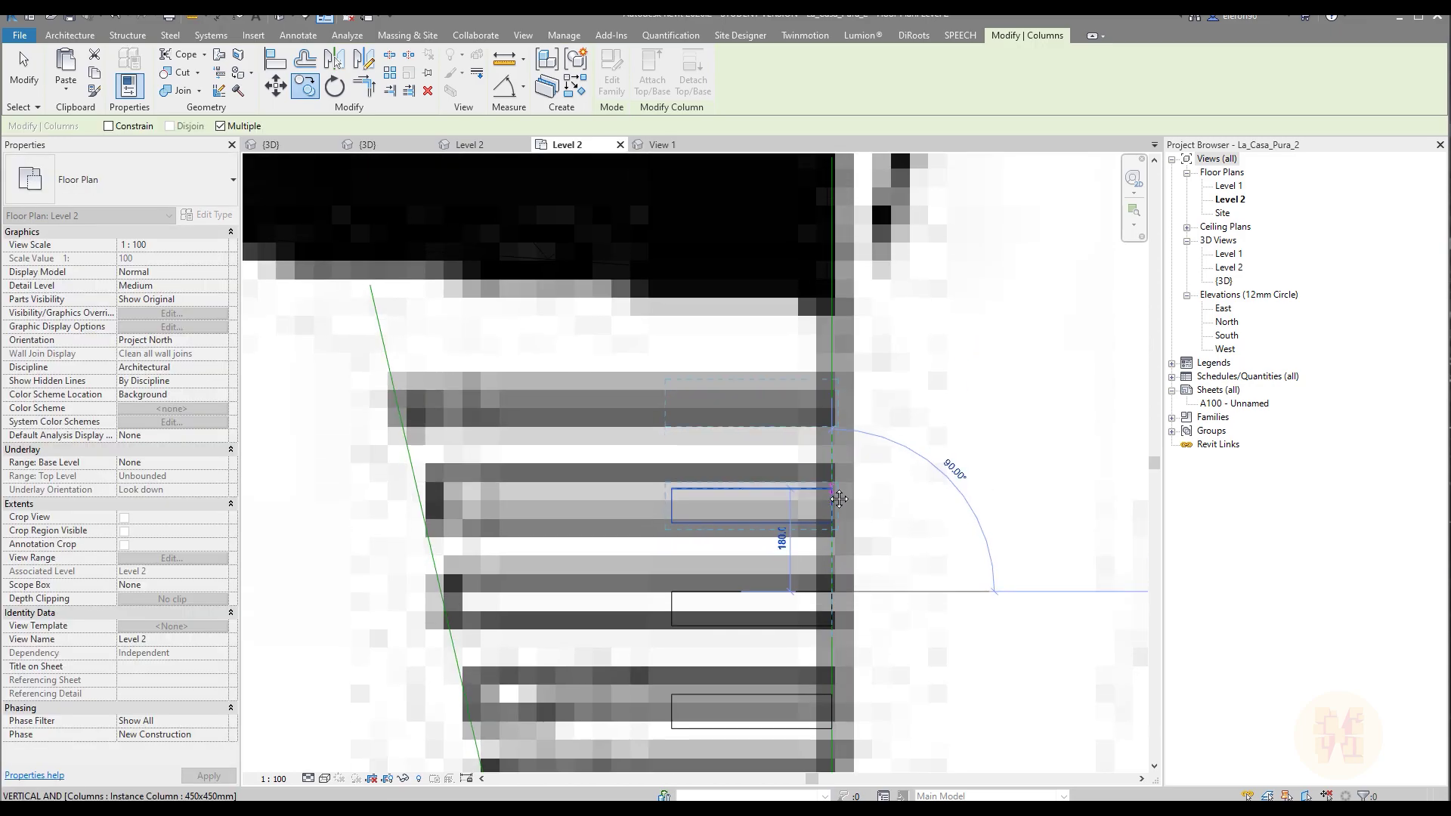
{"action": "left_click", "coordinate": [834, 489]}
{"action": "left_click", "coordinate": [833, 387]}
{"action": "scroll", "coordinate": [977, 391], "scroll_direction": "down", "scroll_amount": 3}
{"action": "key", "text": "Escape"}
{"action": "key", "text": "Escape"}
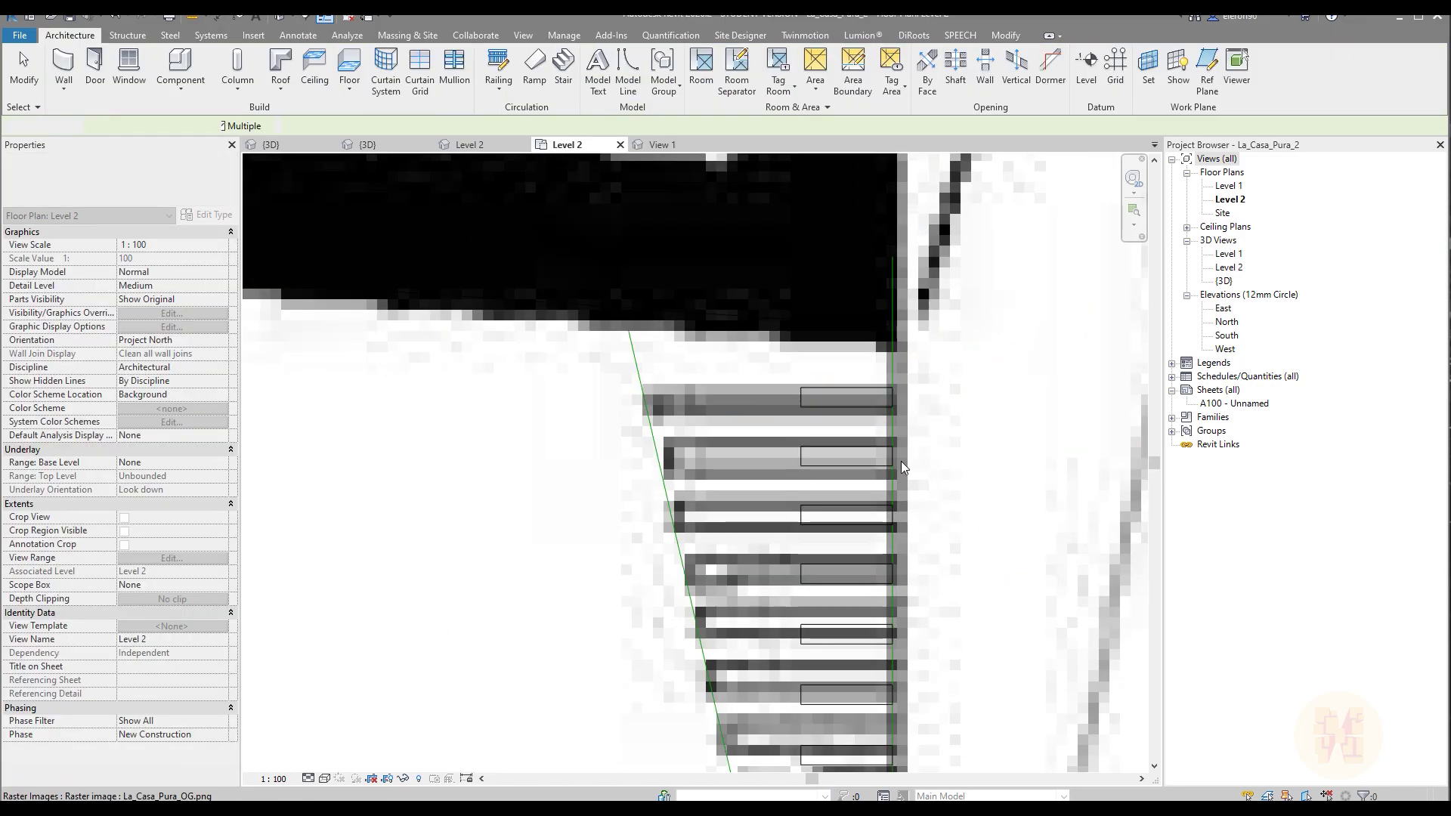
Temporarily hide the La_Casa_Pura_OG.png raster image in the Level 2 plan.
{"action": "scroll", "coordinate": [913, 503], "scroll_direction": "down", "scroll_amount": 5}
{"action": "middle_click_drag", "start_coordinate": [906, 514], "coordinate": [847, 451]}
{"action": "scroll", "coordinate": [839, 434], "scroll_direction": "up", "scroll_amount": 4}
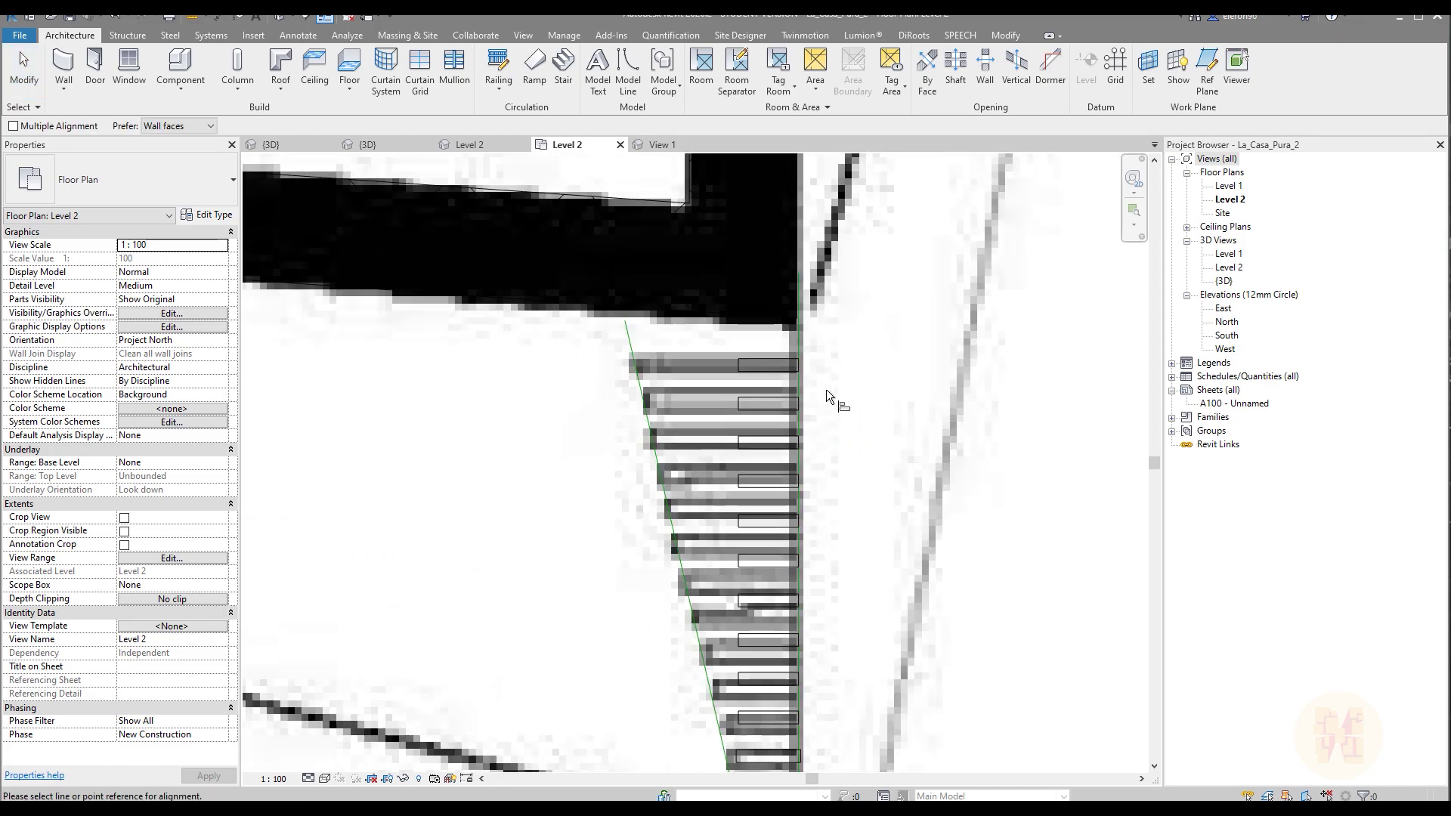
{"action": "scroll", "coordinate": [832, 393], "scroll_direction": "down", "scroll_amount": 4}
{"action": "left_click", "coordinate": [929, 393]}
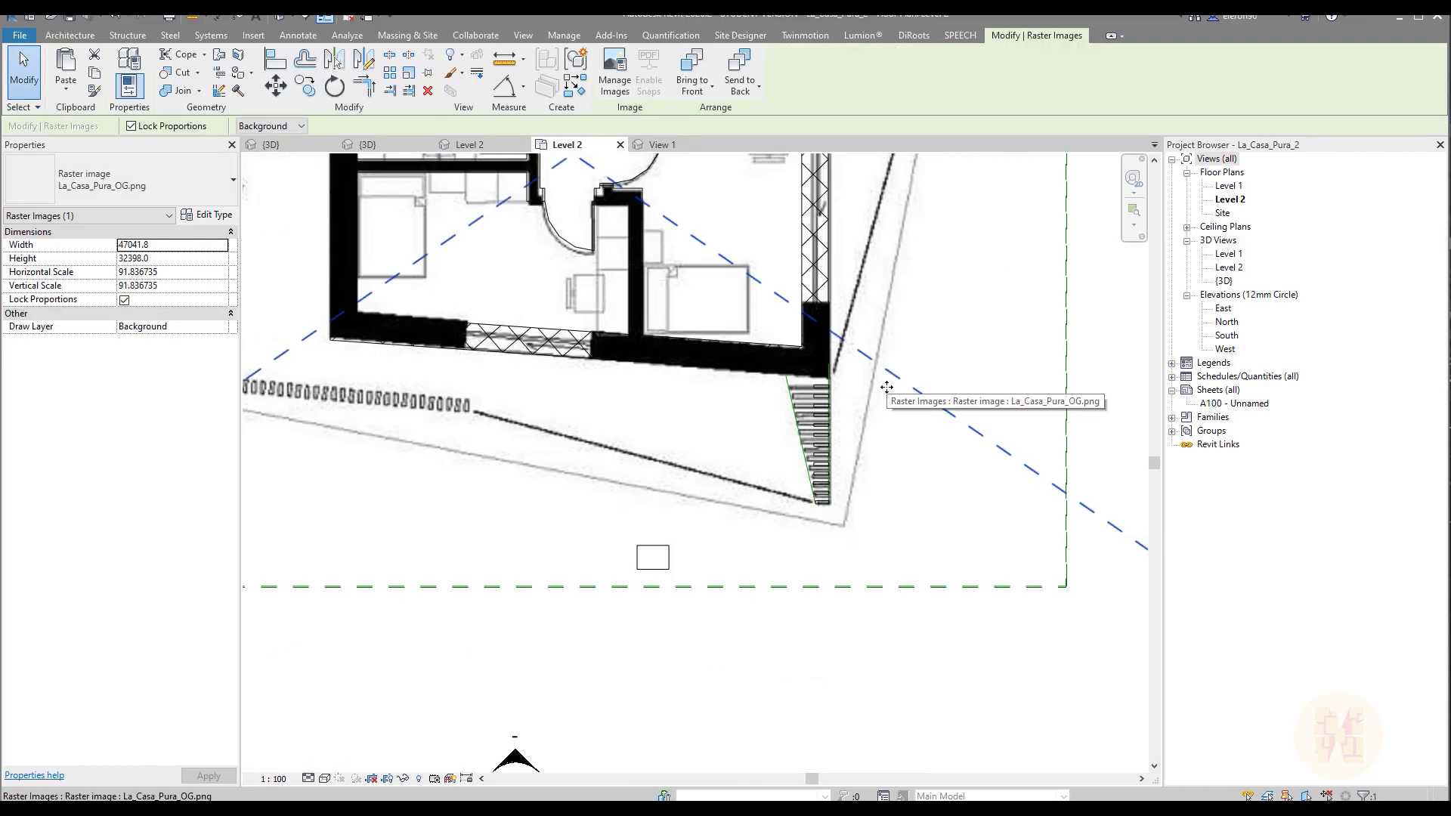
{"action": "key", "text": "h"}
{"action": "key", "text": "h"}
{"action": "scroll", "coordinate": [833, 390], "scroll_direction": "up", "scroll_amount": 6}
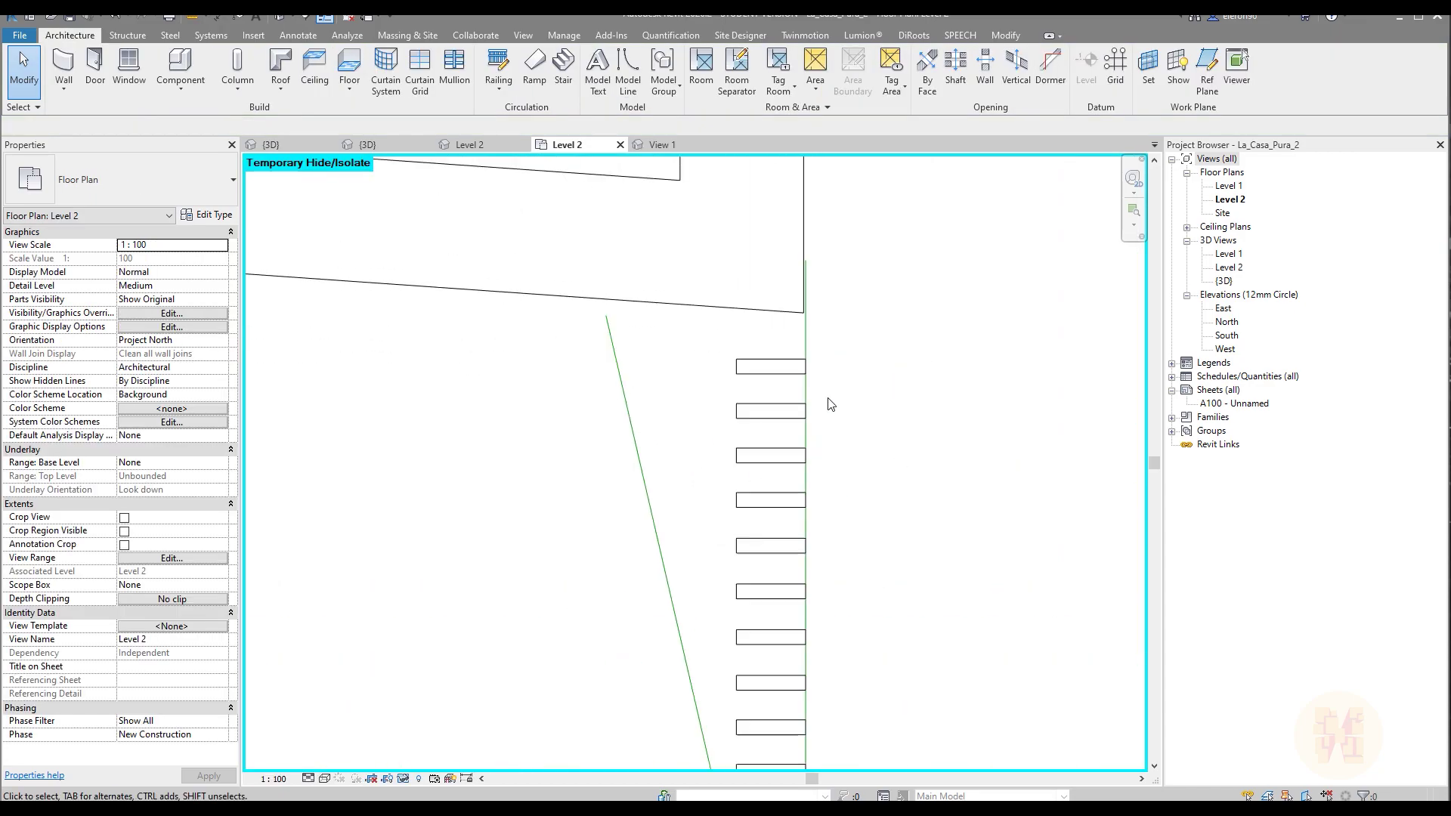
Align the slat columns' eastern ends with the straight model line, including the wider third column that overshoots it.
{"action": "scroll", "coordinate": [839, 401], "scroll_direction": "up", "scroll_amount": 2}
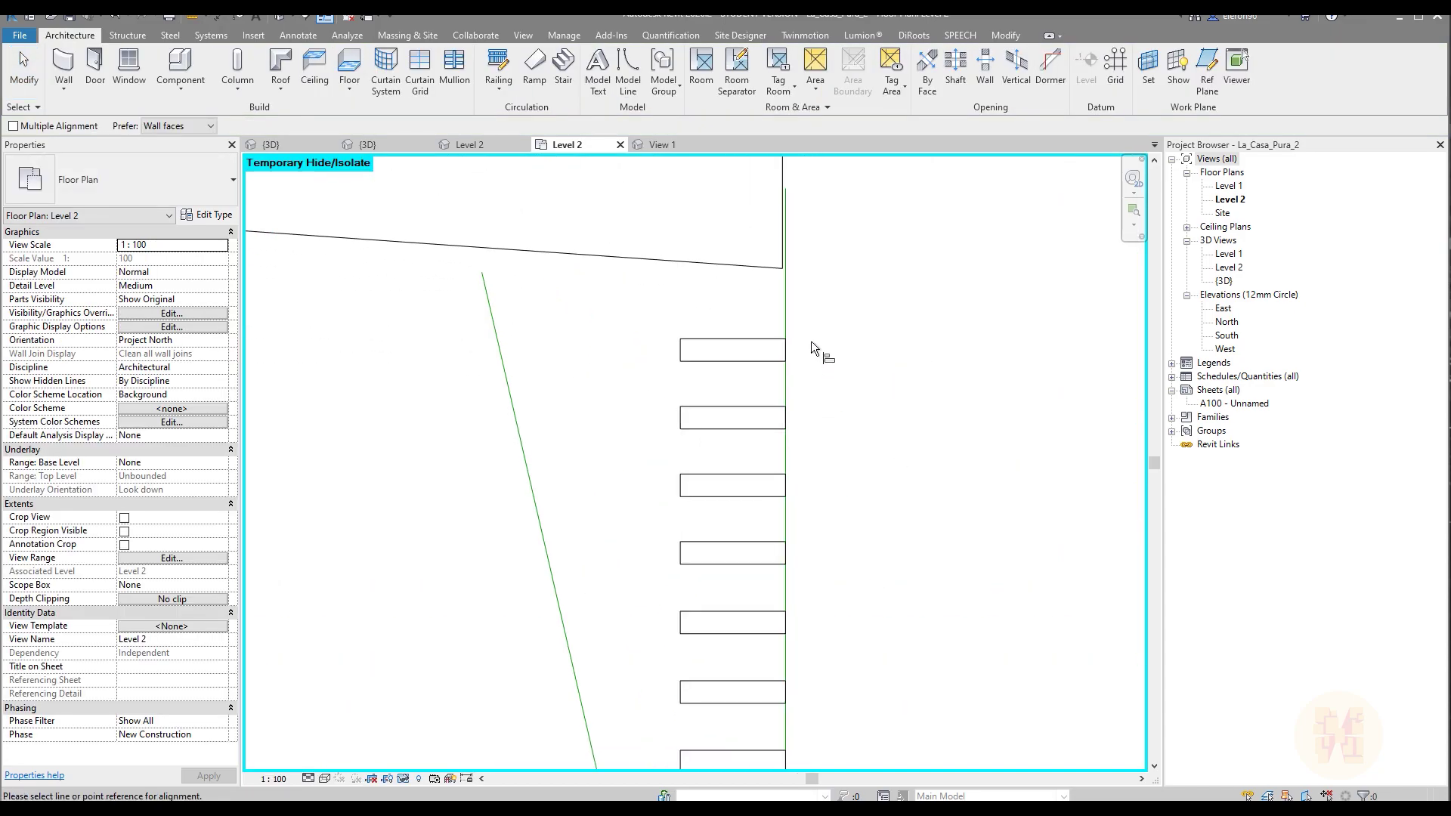
{"action": "left_click", "coordinate": [786, 462]}
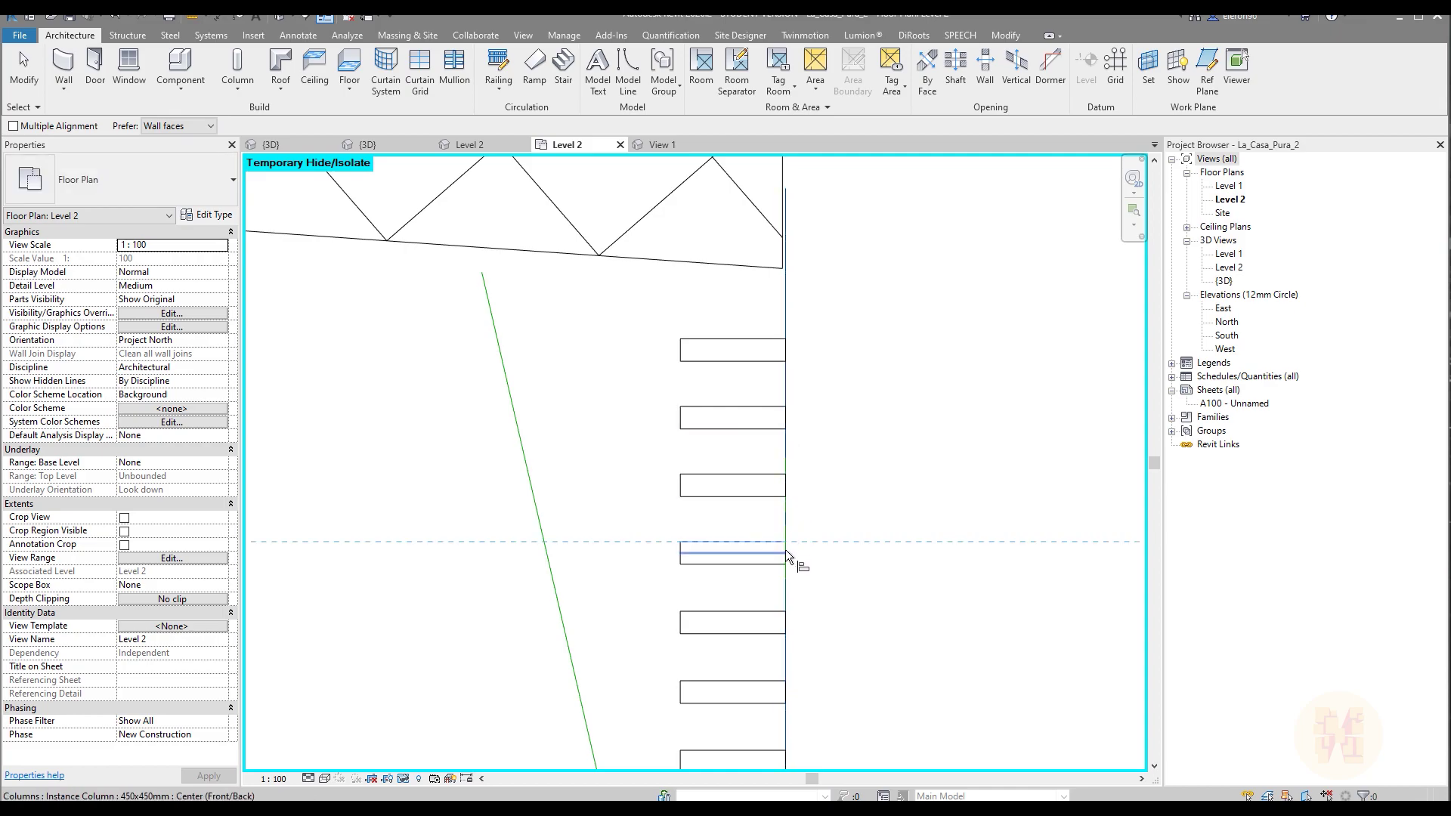
{"action": "key", "text": "Escape"}
{"action": "key", "text": "a"}
{"action": "key", "text": "l"}
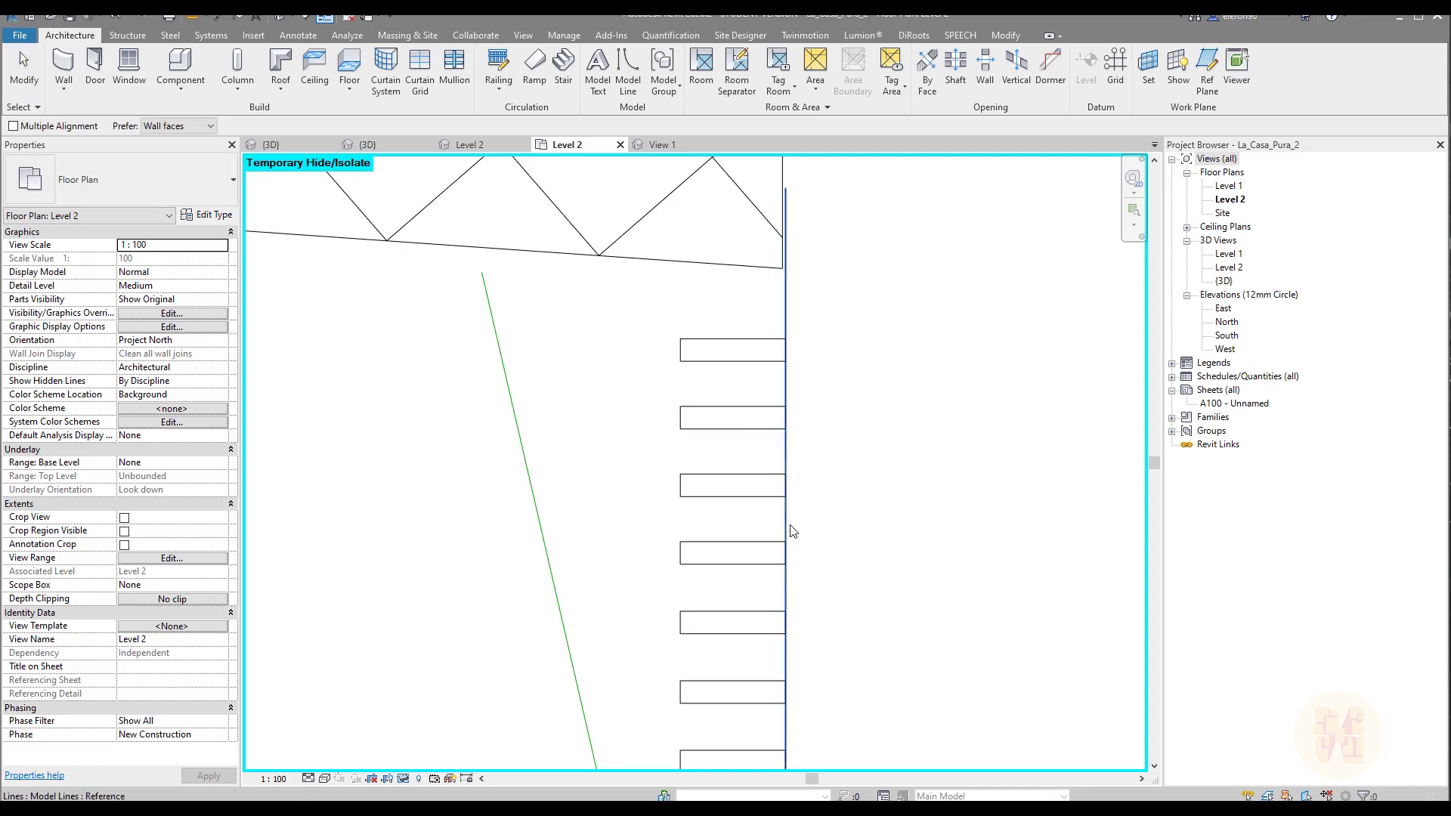
{"action": "left_click", "coordinate": [791, 526]}
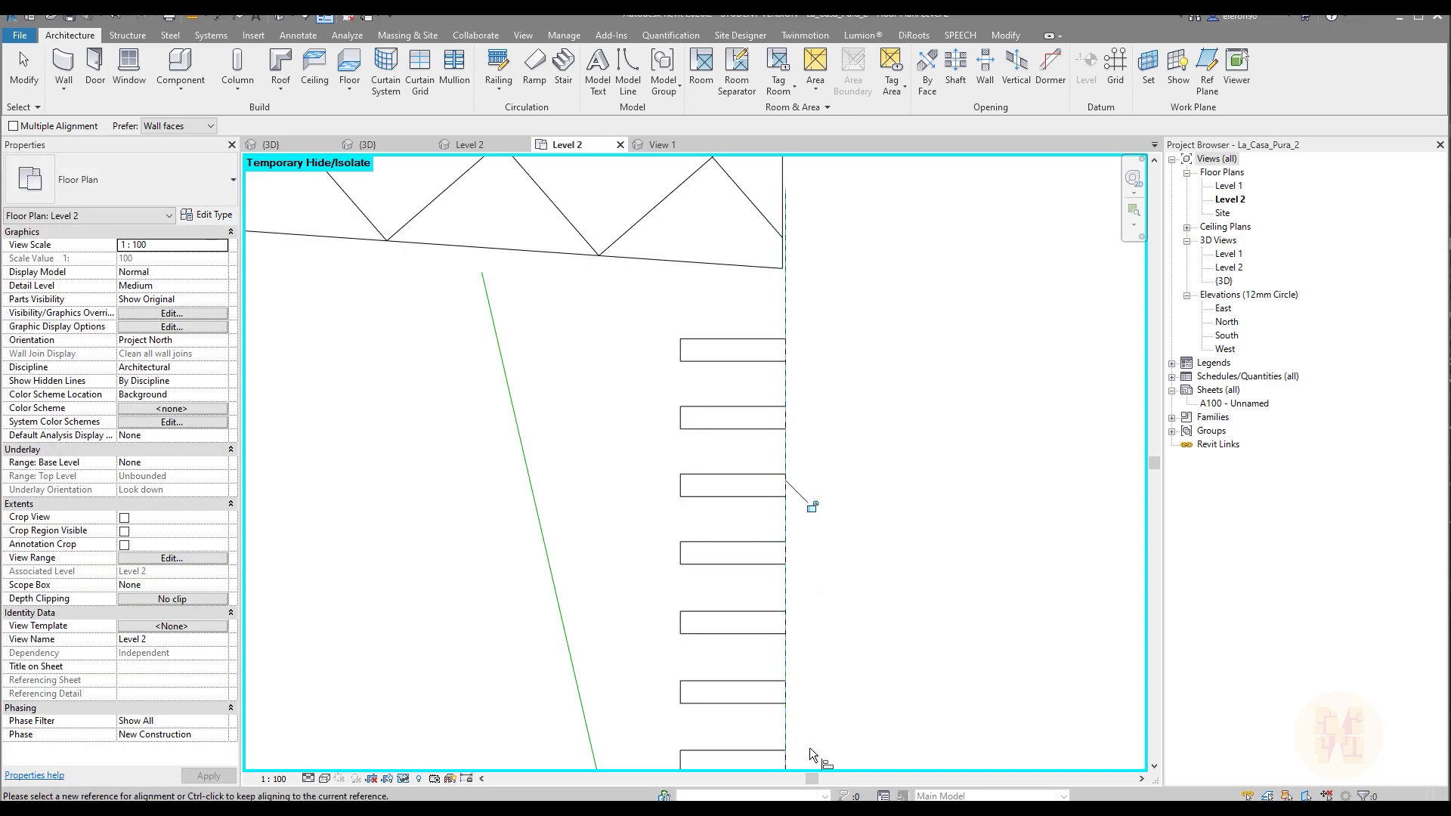
{"action": "middle_click_drag", "start_coordinate": [805, 742], "coordinate": [861, 366]}
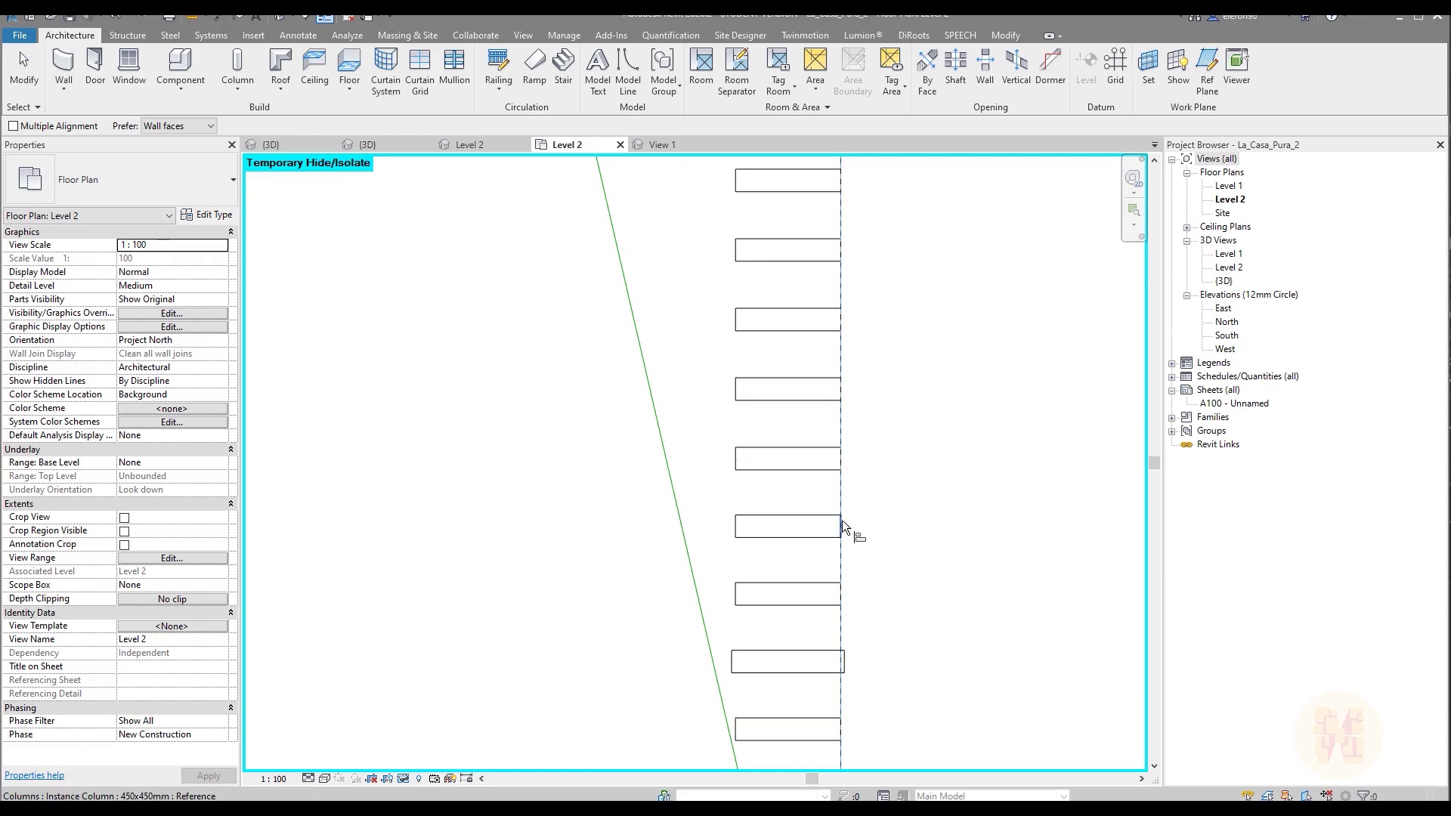
{"action": "left_click", "coordinate": [841, 595]}
{"action": "left_click", "coordinate": [841, 619]}
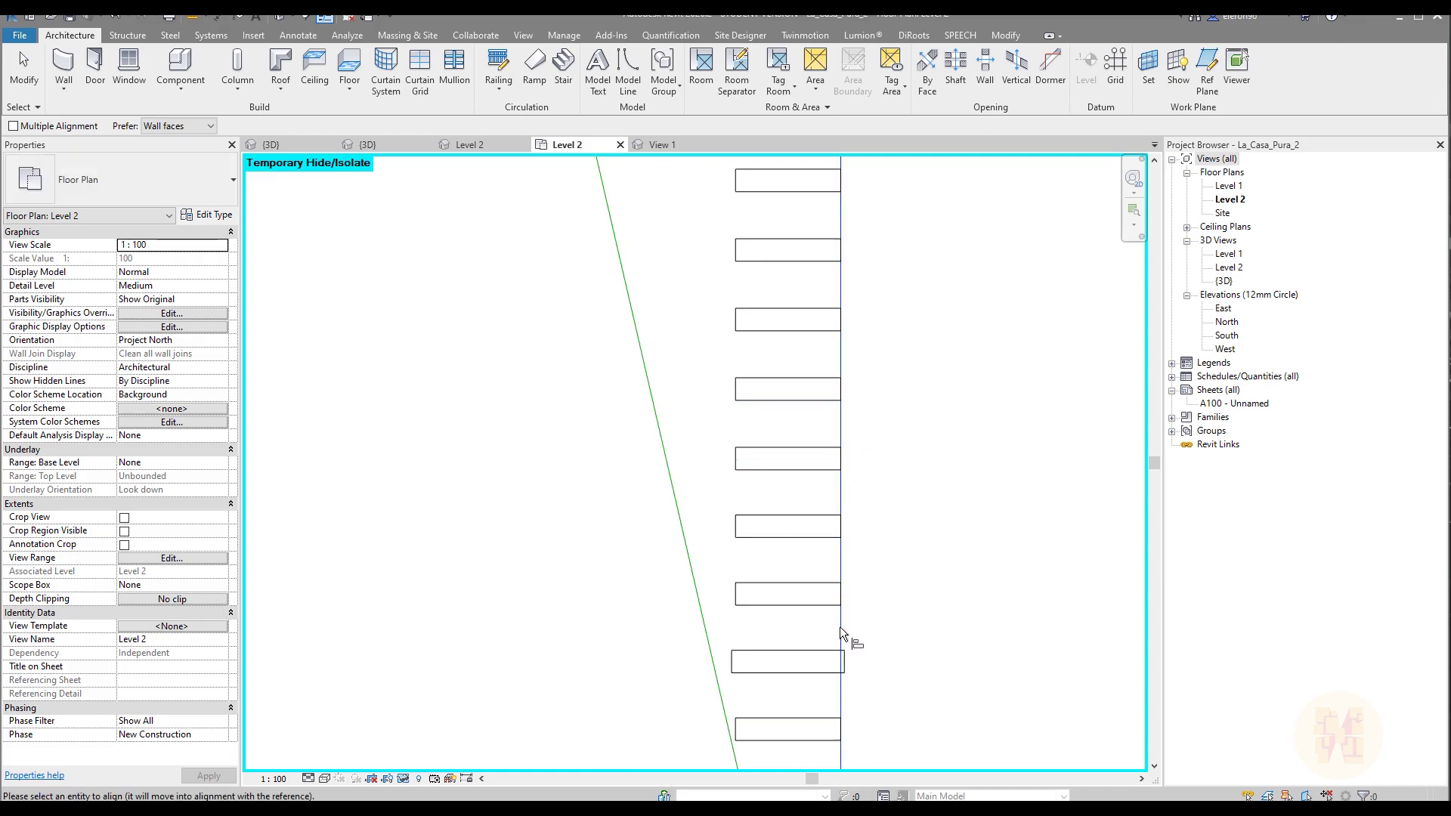
{"action": "left_click", "coordinate": [843, 659]}
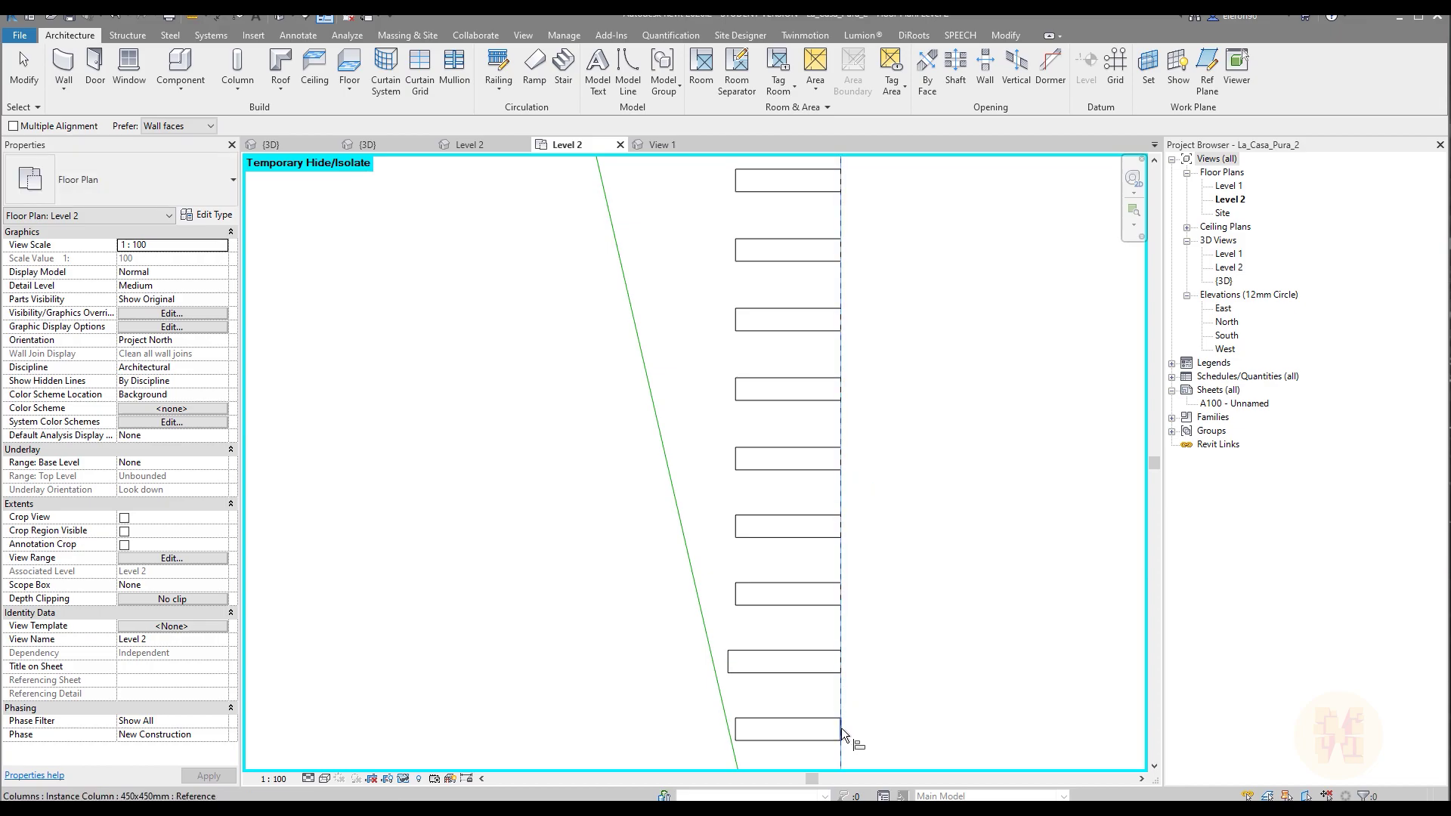
{"action": "scroll", "coordinate": [873, 642], "scroll_direction": "down", "scroll_amount": 3}
{"action": "key", "text": "Escape"}
{"action": "key", "text": "Escape"}
Try to align the third slat column's western end with the slanted model line.
{"action": "scroll", "coordinate": [805, 648], "scroll_direction": "up", "scroll_amount": 3}
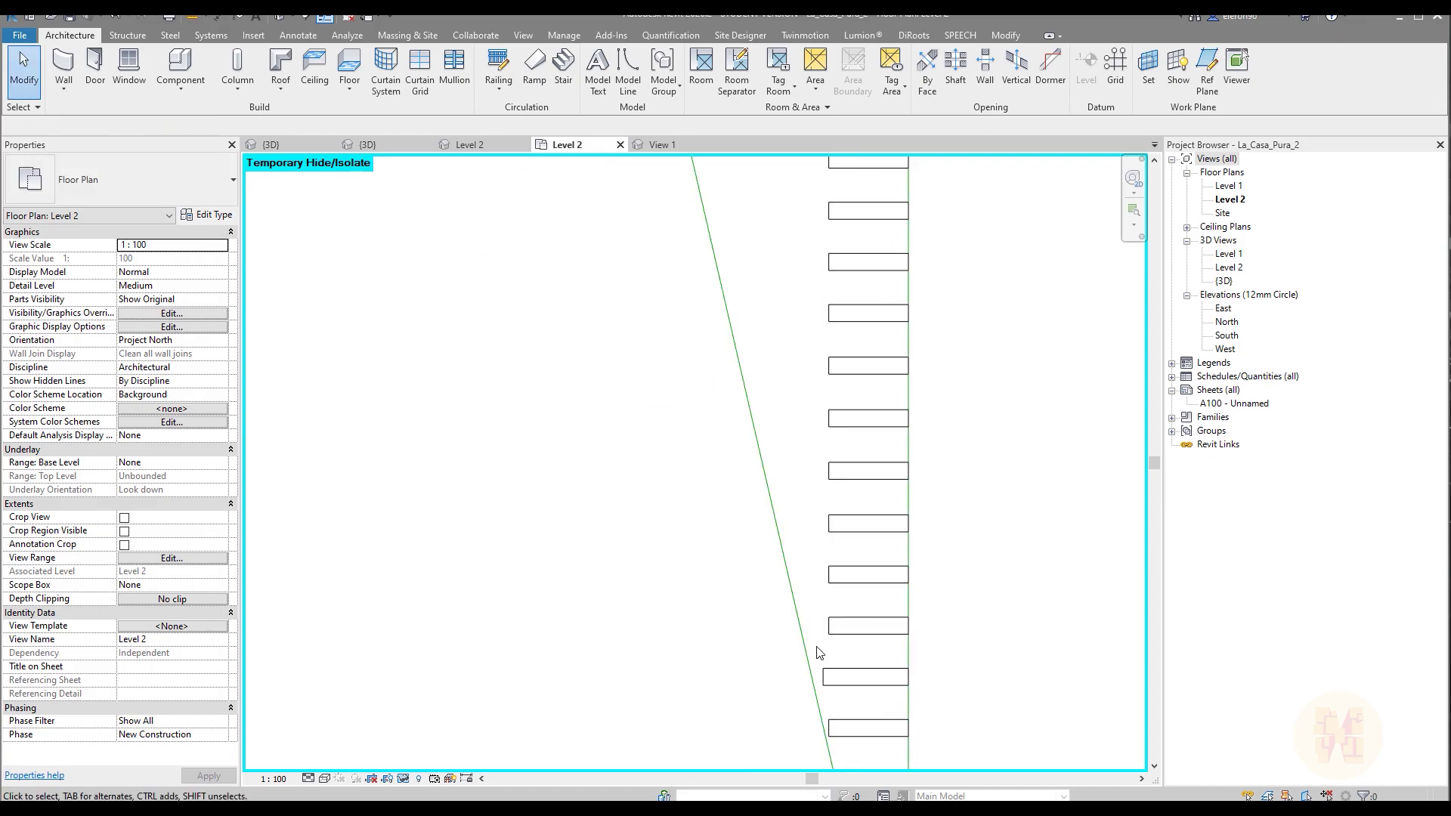
{"action": "key", "text": "a"}
{"action": "key", "text": "l"}
{"action": "left_click", "coordinate": [805, 644]}
{"action": "scroll", "coordinate": [823, 678], "scroll_direction": "up", "scroll_amount": 2}
{"action": "scroll", "coordinate": [823, 678], "scroll_direction": "up", "scroll_amount": 2}
{"action": "left_click", "coordinate": [827, 674]}
{"action": "key", "text": "ctrl+z"}
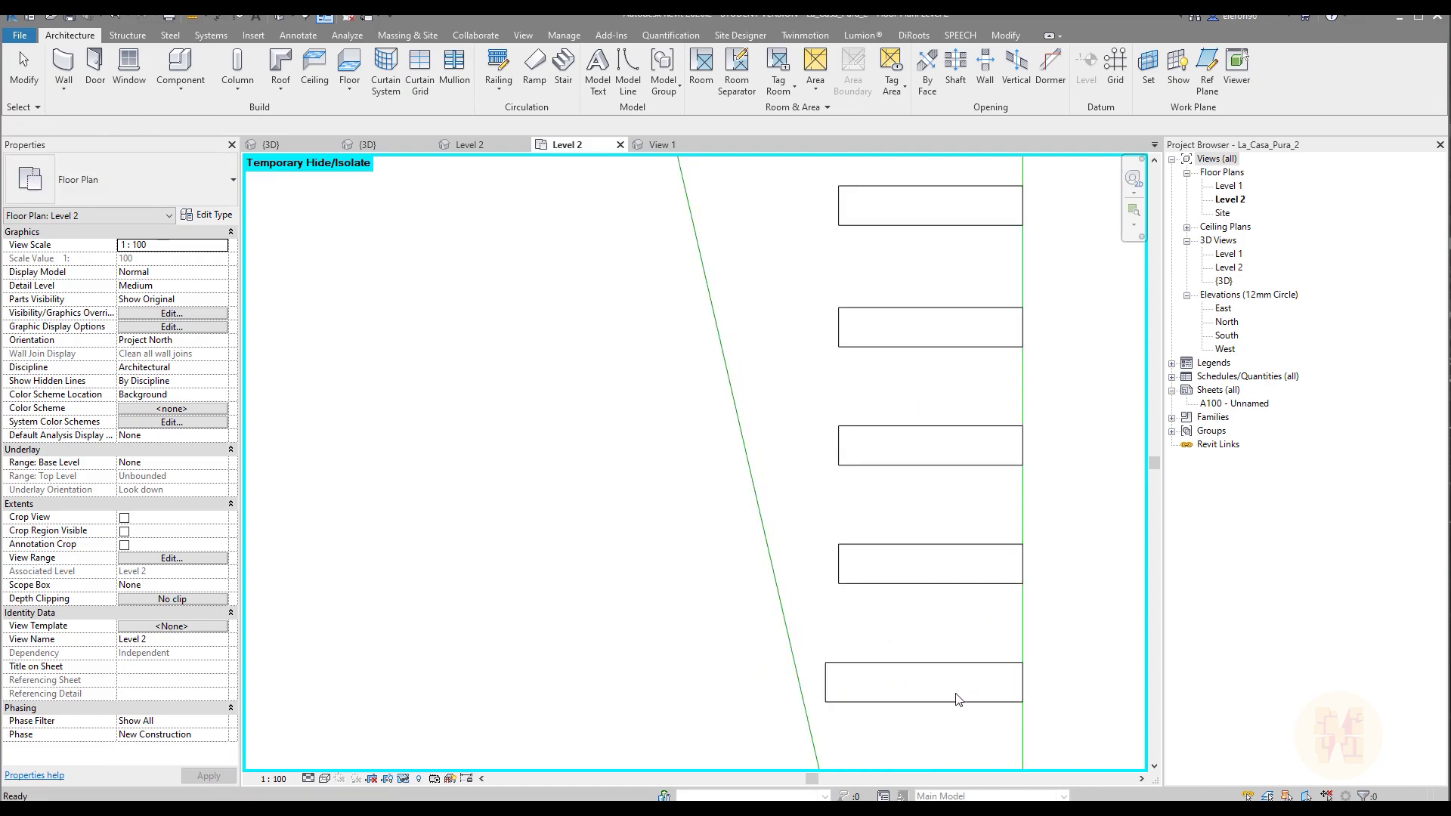
{"action": "key", "text": "Escape"}
Stretch the third slat column's western end to the slanted model line, making the column about 333 mm wide.
{"action": "left_click", "coordinate": [837, 682]}
{"action": "scroll", "coordinate": [826, 684], "scroll_direction": "up", "scroll_amount": 2}
{"action": "left_click_drag", "start_coordinate": [824, 678], "coordinate": [792, 668]}
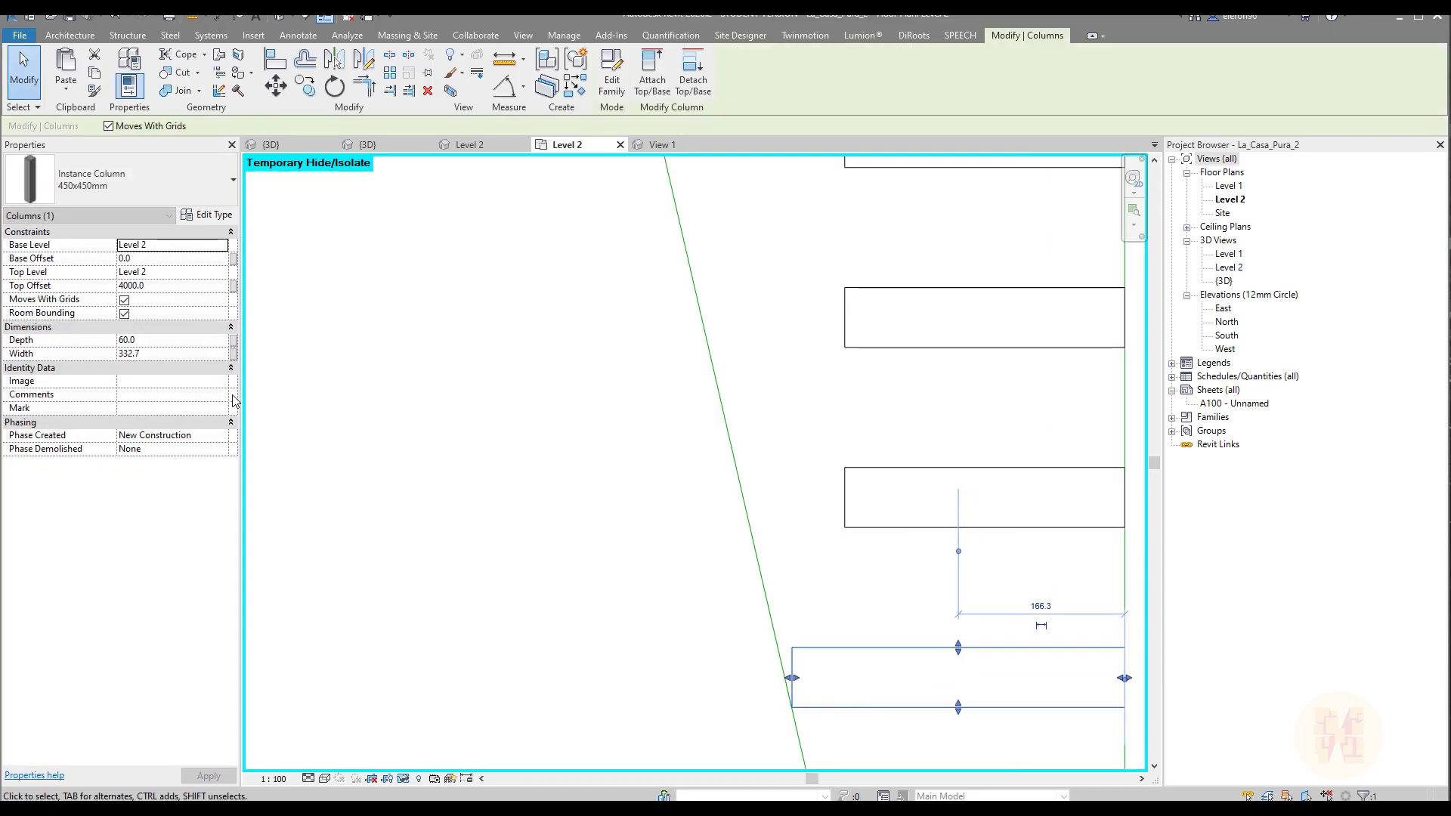
Set the third slat column's width to 330 mm.
{"action": "left_click", "coordinate": [163, 355]}
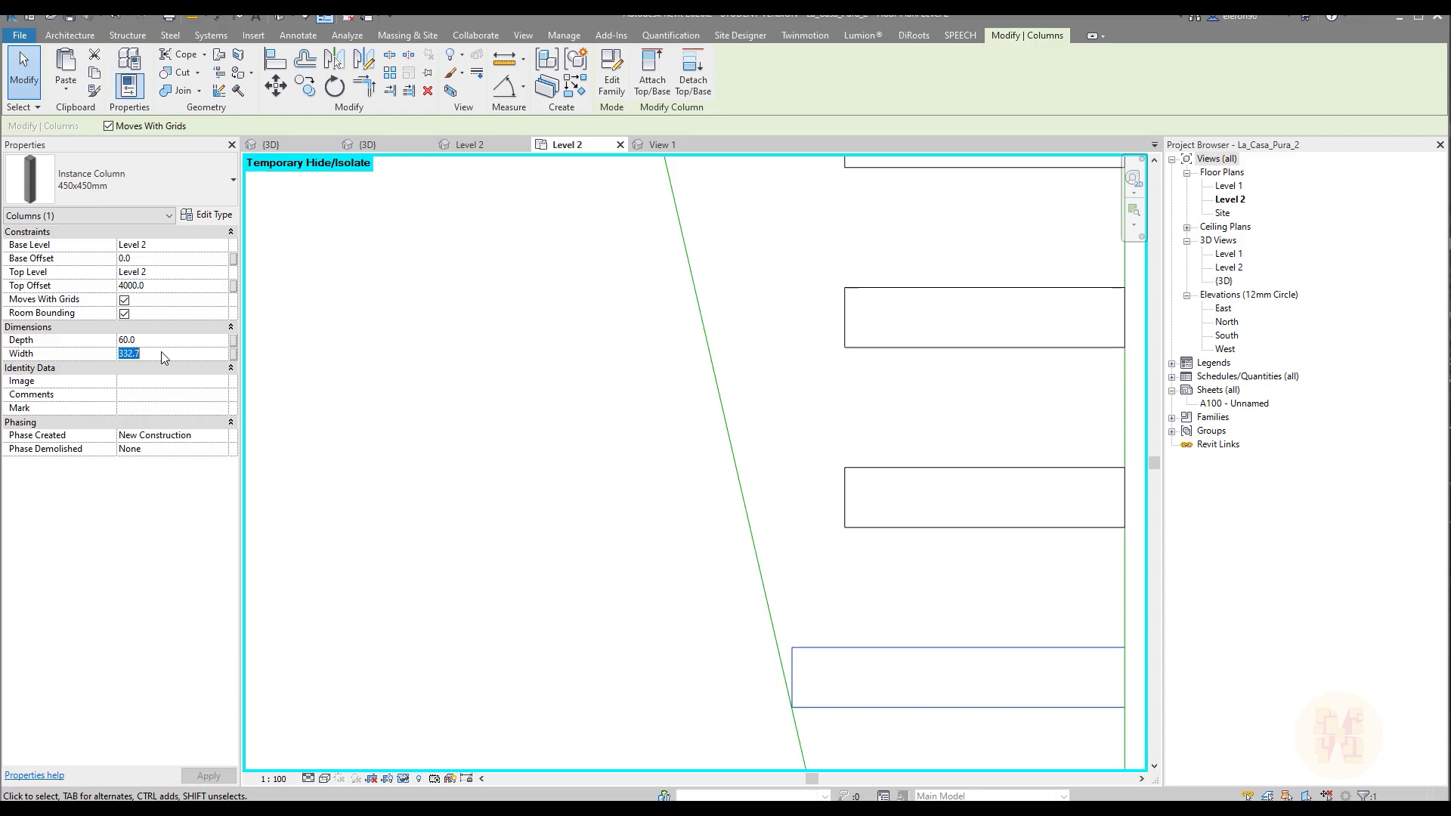
{"action": "left_click", "coordinate": [912, 577]}
{"action": "middle_click_drag", "start_coordinate": [912, 577], "coordinate": [723, 518]}
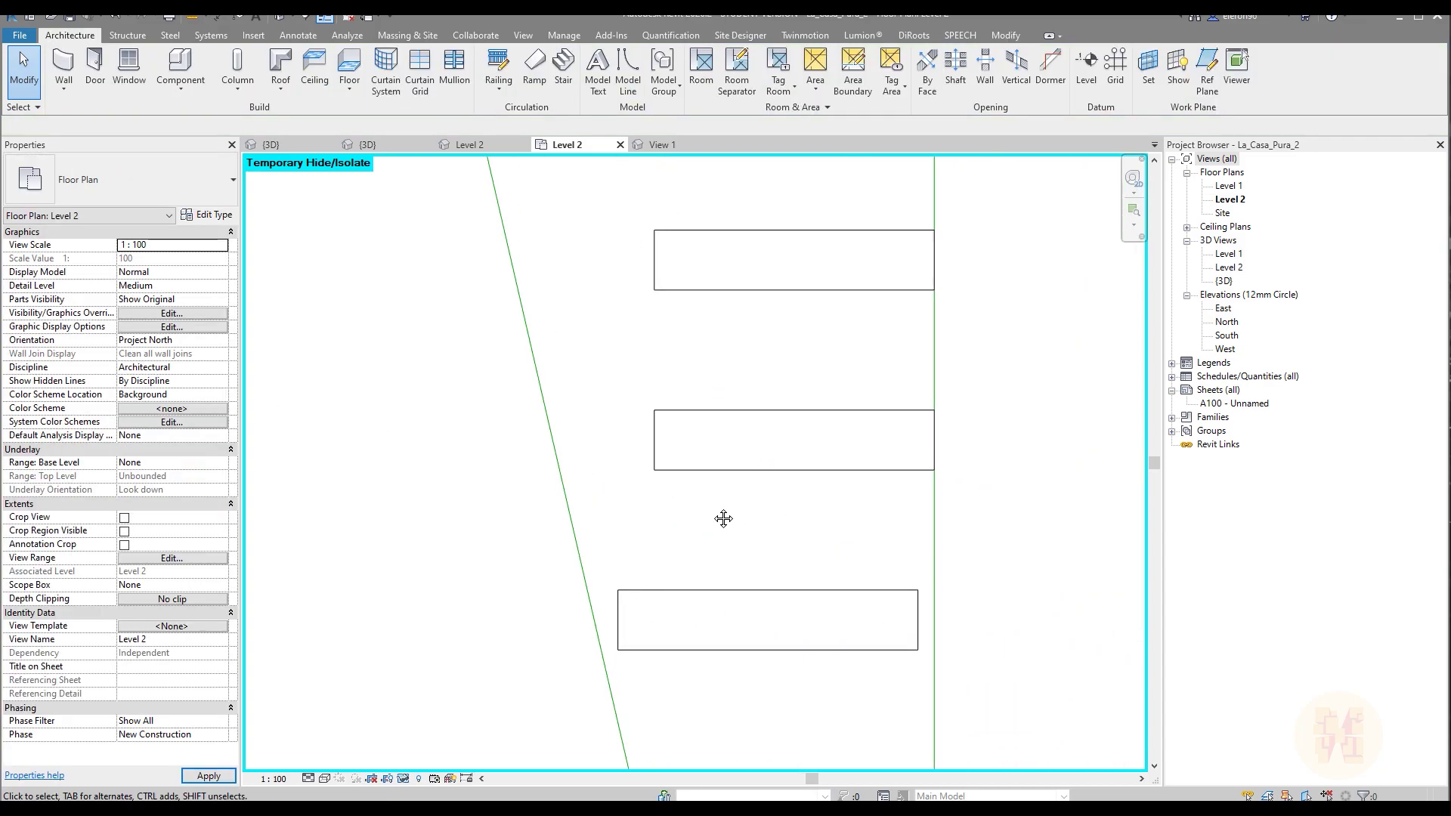
{"action": "left_click", "coordinate": [625, 603]}
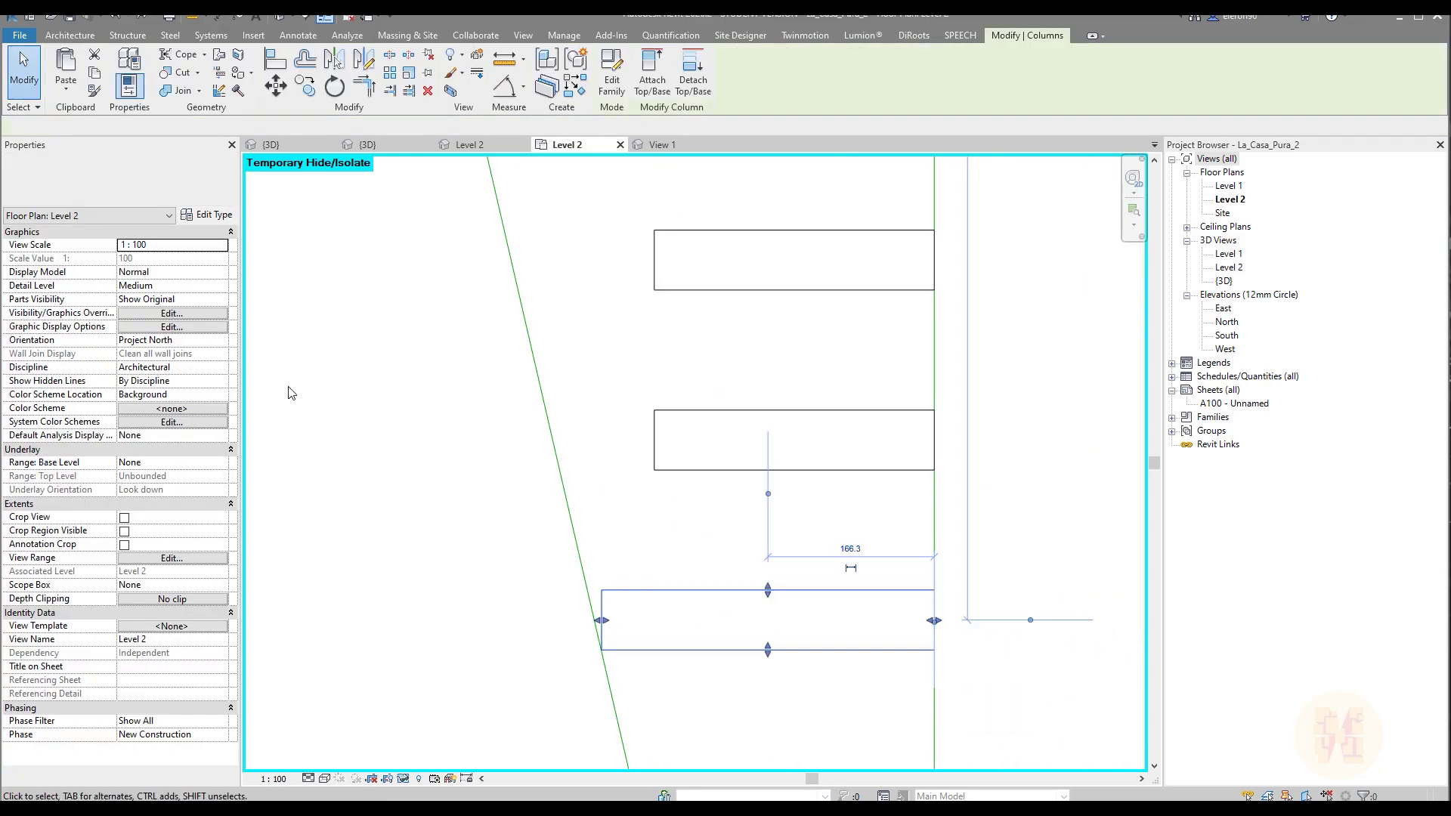
{"action": "left_click", "coordinate": [176, 355]}
{"action": "double_click", "coordinate": [175, 359]}
{"action": "type", "text": "330"}
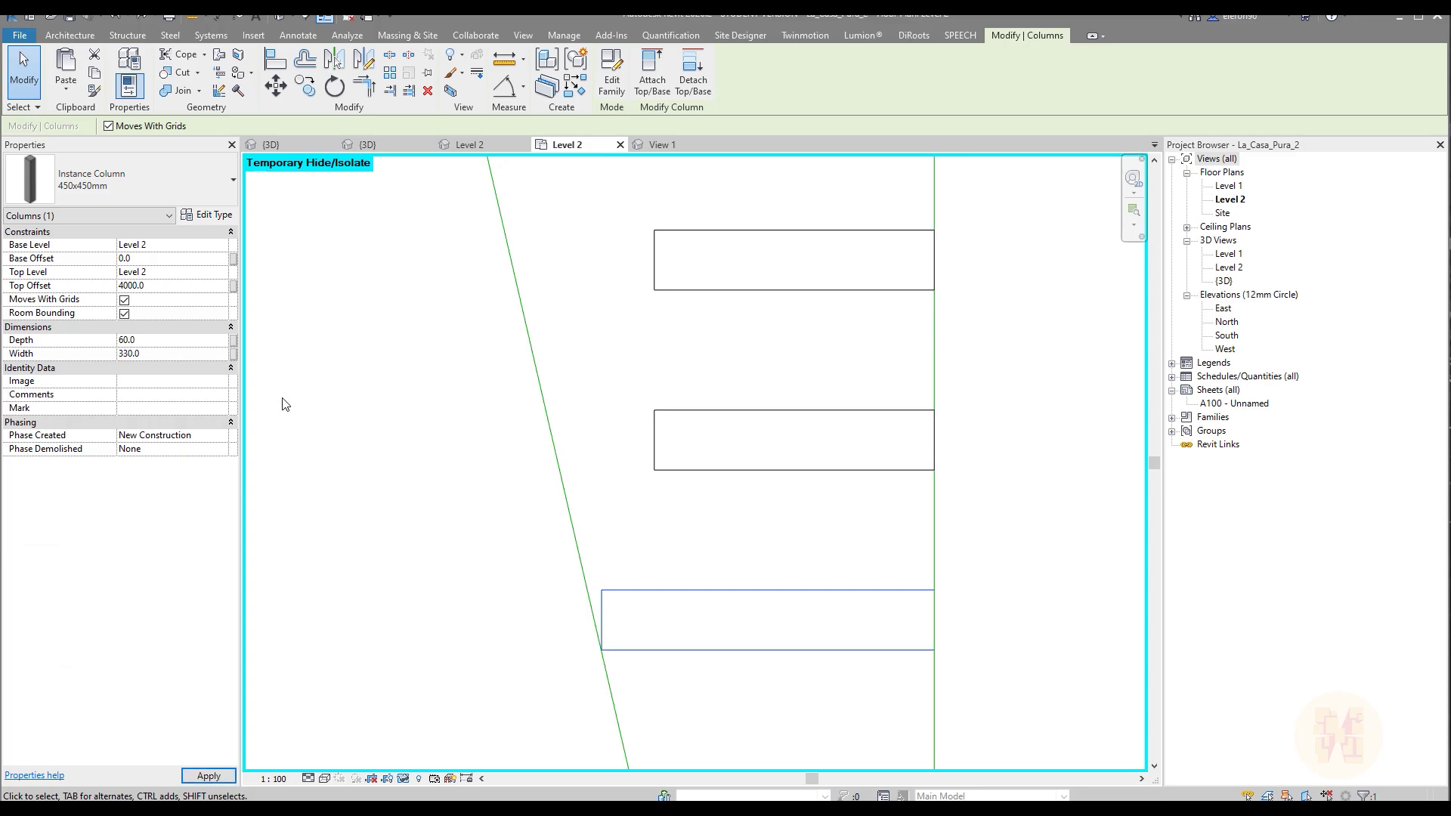
{"action": "left_click", "coordinate": [814, 584]}
{"action": "key", "text": "a"}
{"action": "key", "text": "l"}
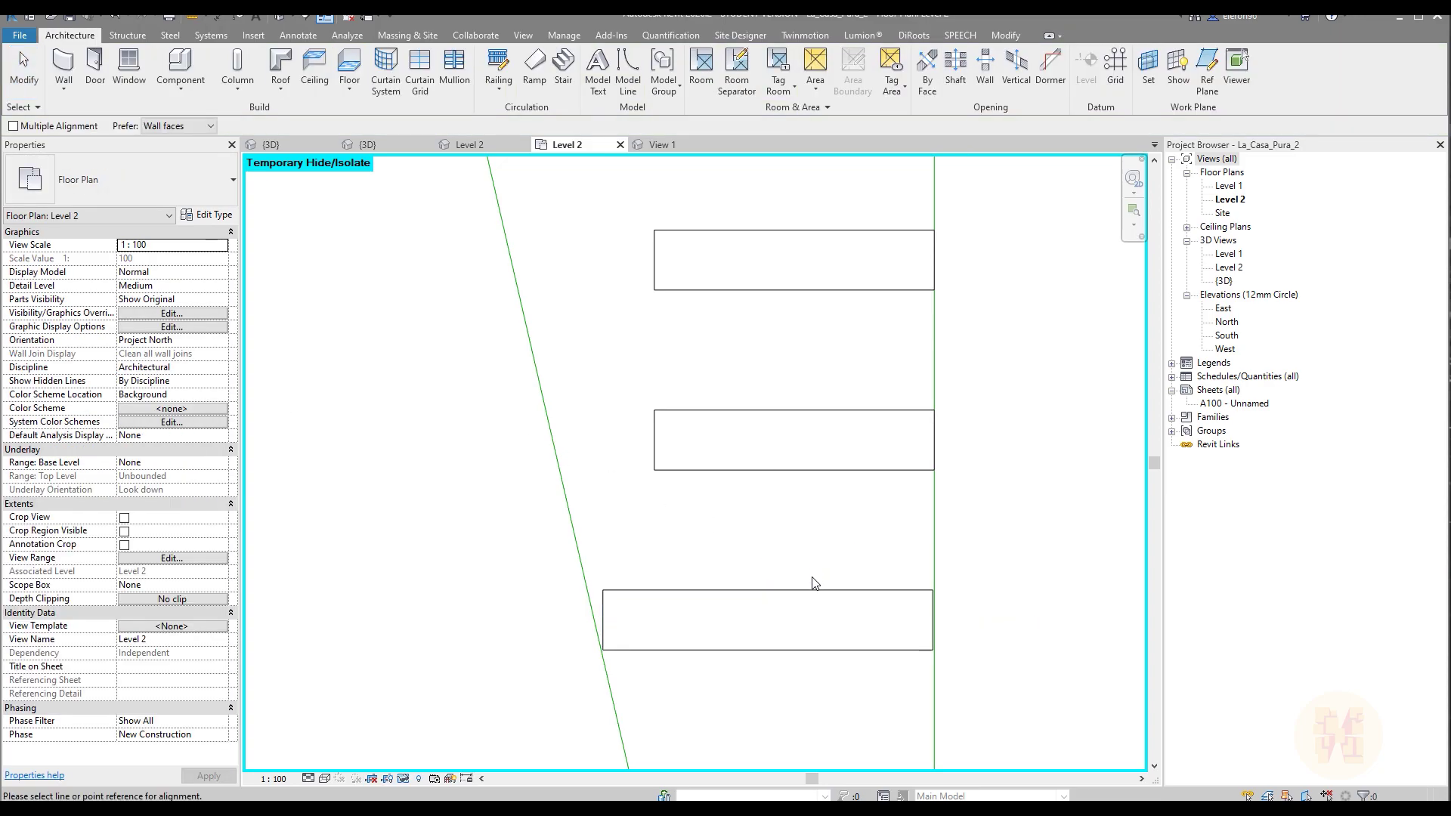
{"action": "key", "text": "Escape"}
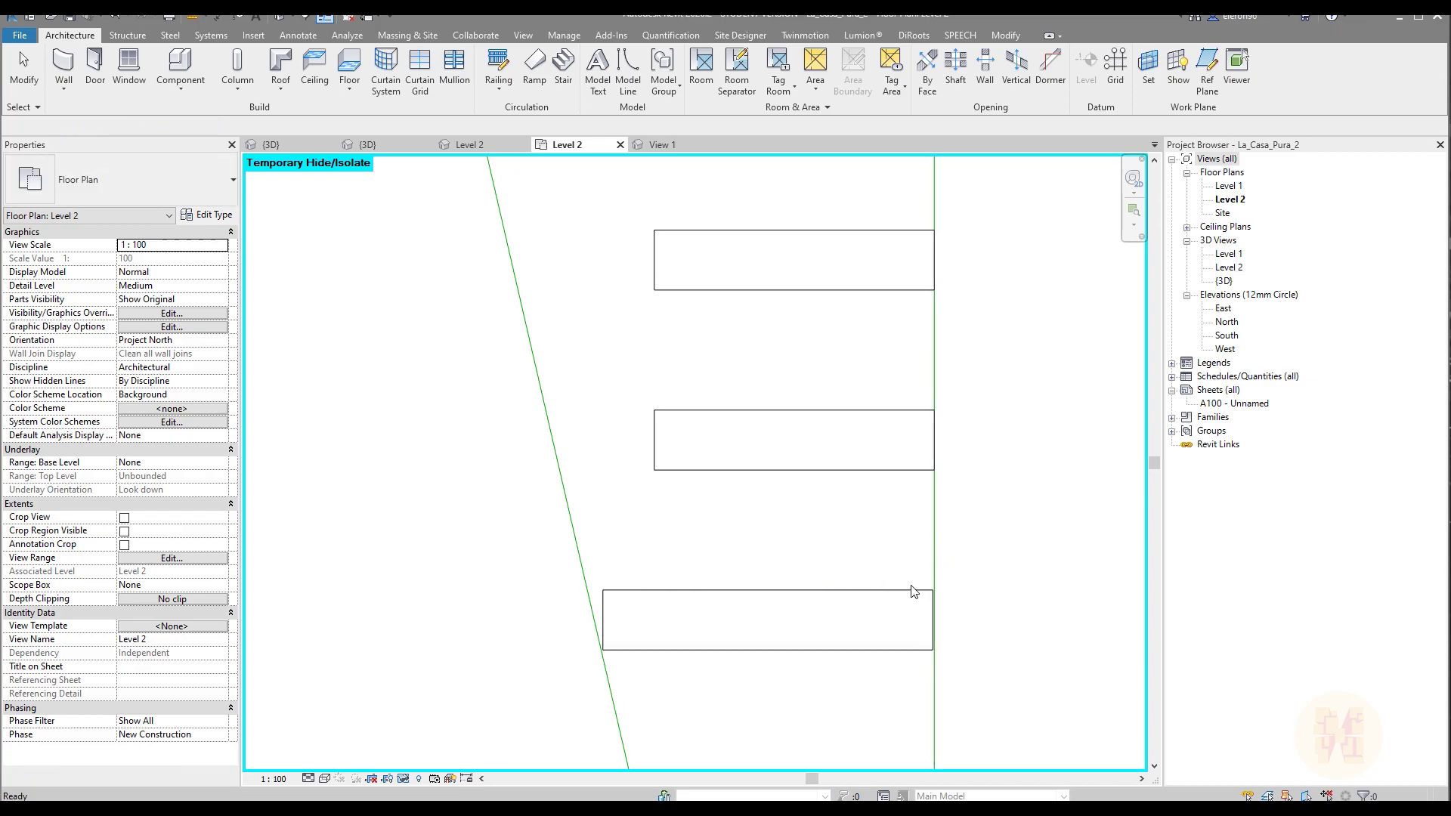
Move the third slat column east so its southeastern corner lies on the straight model line.
{"action": "left_click", "coordinate": [913, 597]}
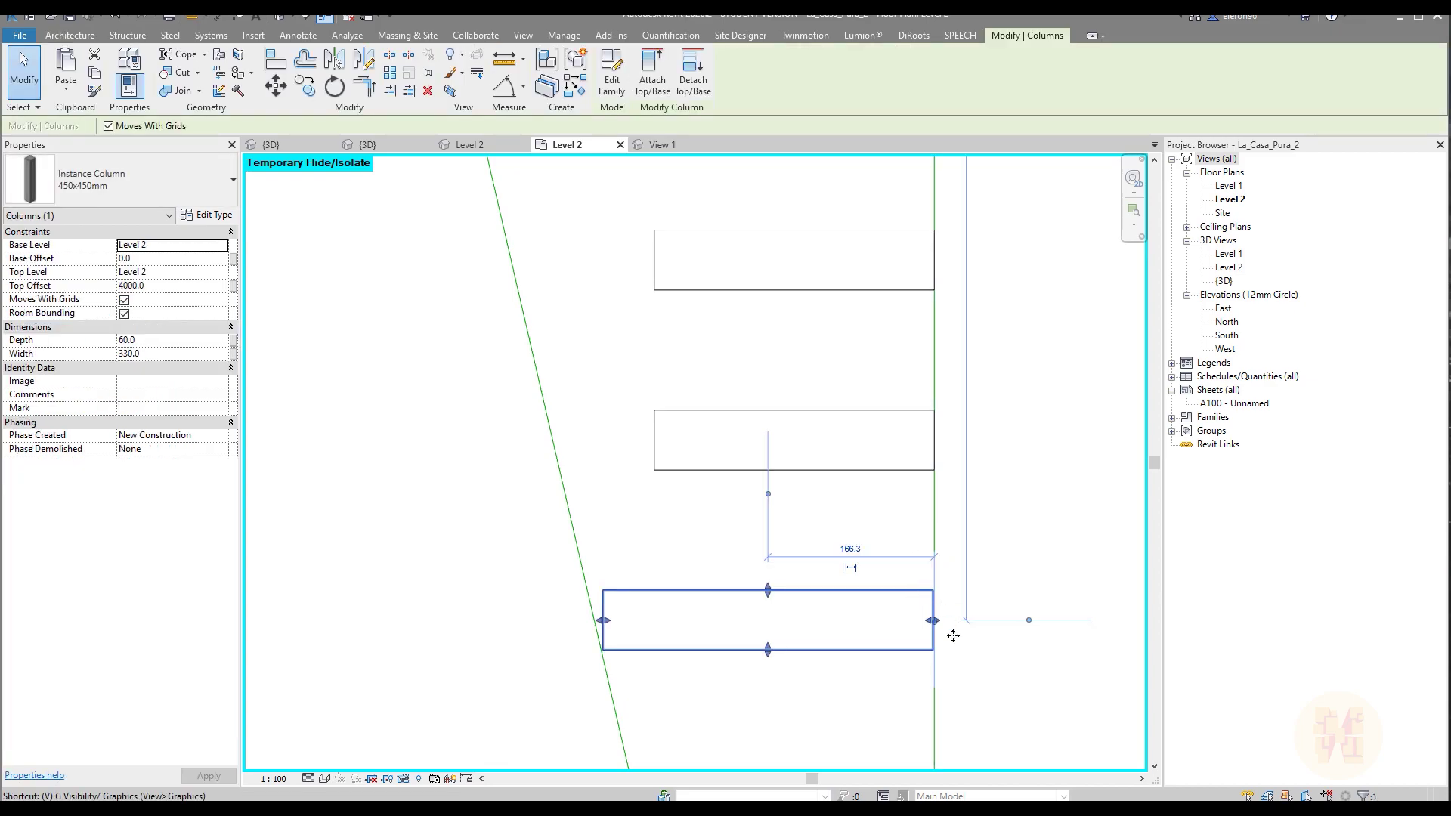
{"action": "key", "text": "m"}
{"action": "key", "text": "v"}
{"action": "scroll", "coordinate": [954, 646], "scroll_direction": "up", "scroll_amount": 5}
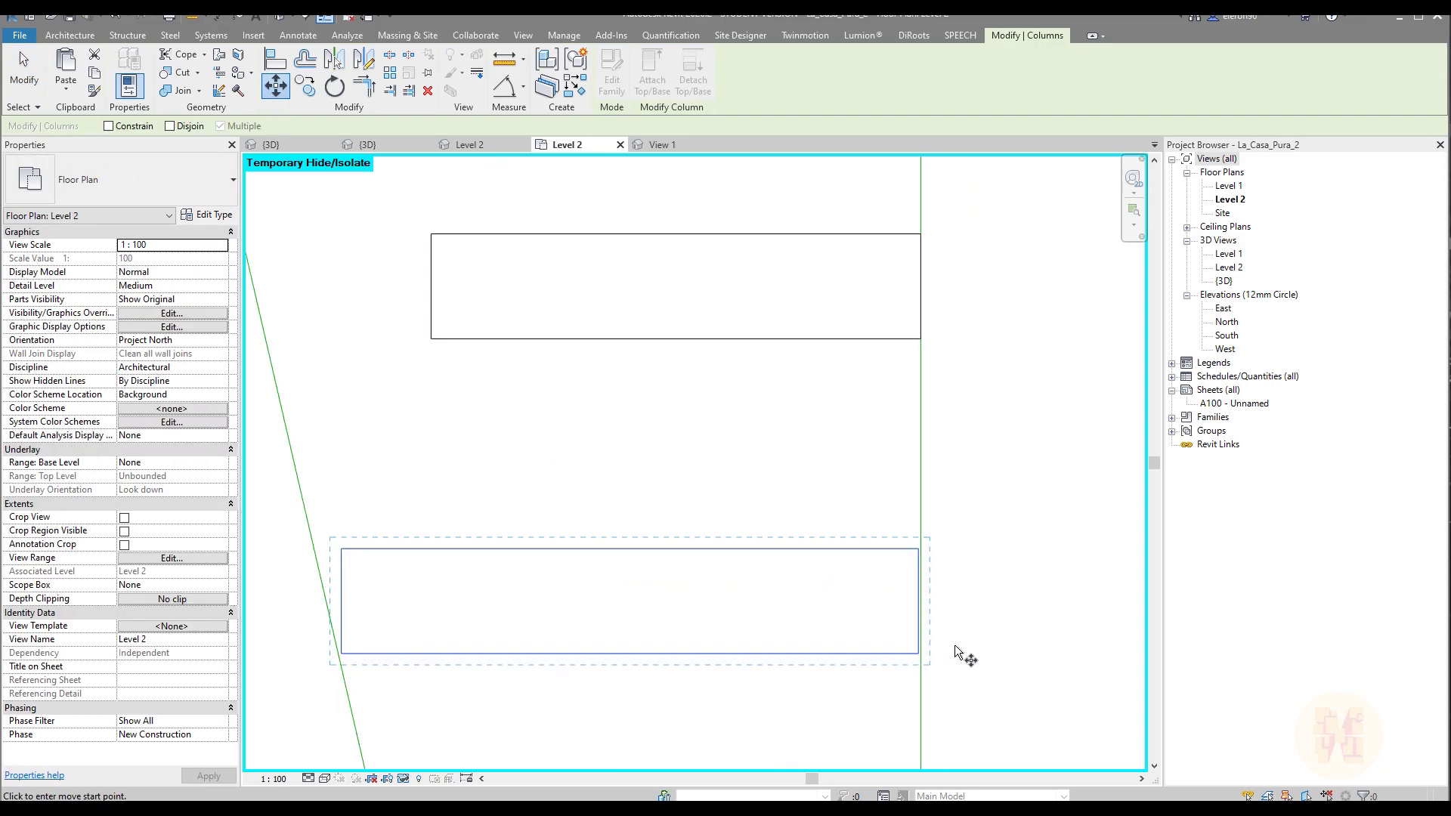
{"action": "left_click", "coordinate": [900, 660]}
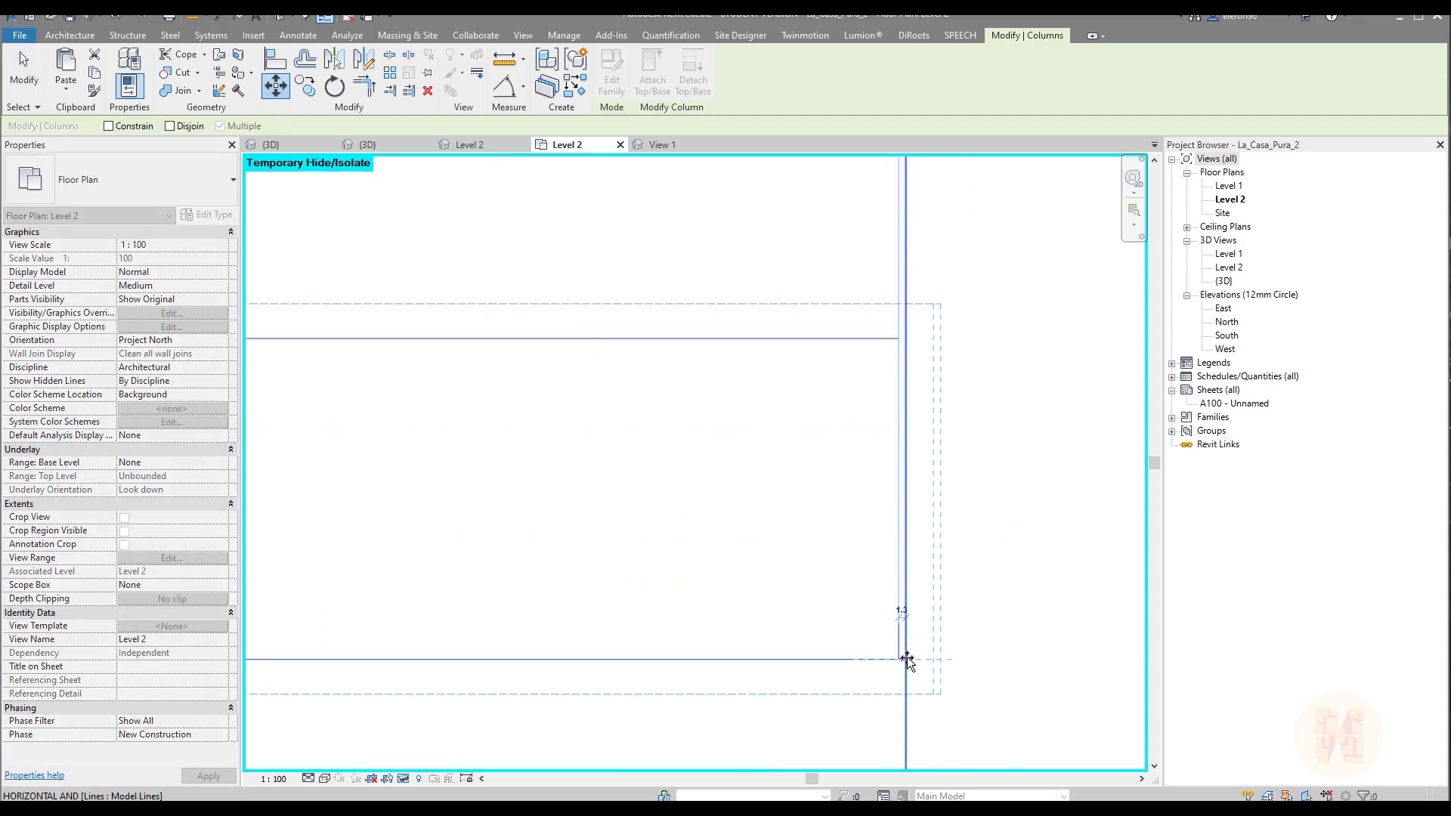
{"action": "left_click", "coordinate": [907, 656]}
{"action": "scroll", "coordinate": [972, 611], "scroll_direction": "down", "scroll_amount": 3}
{"action": "key", "text": "Escape"}
Set the fourth slat column's width to 350 mm and move it so its southeastern corner lies on the straight model line.
{"action": "scroll", "coordinate": [973, 607], "scroll_direction": "down", "scroll_amount": 4}
{"action": "scroll", "coordinate": [866, 578], "scroll_direction": "down", "scroll_amount": 4}
{"action": "middle_click_drag", "start_coordinate": [722, 463], "coordinate": [770, 543]}
{"action": "scroll", "coordinate": [770, 543], "scroll_direction": "up", "scroll_amount": 3}
{"action": "left_click", "coordinate": [758, 544]}
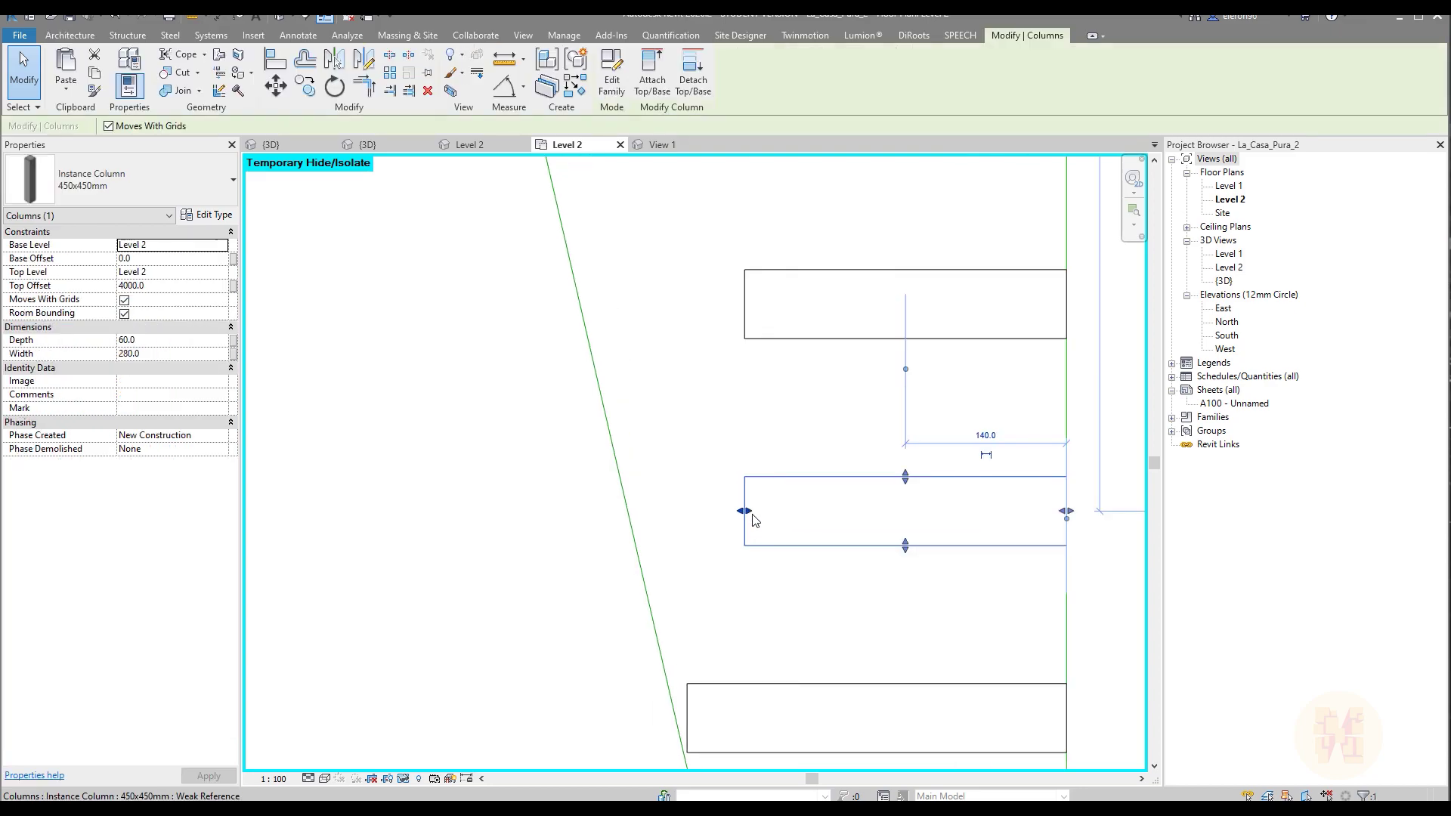
{"action": "left_click_drag", "start_coordinate": [906, 370], "coordinate": [790, 465]}
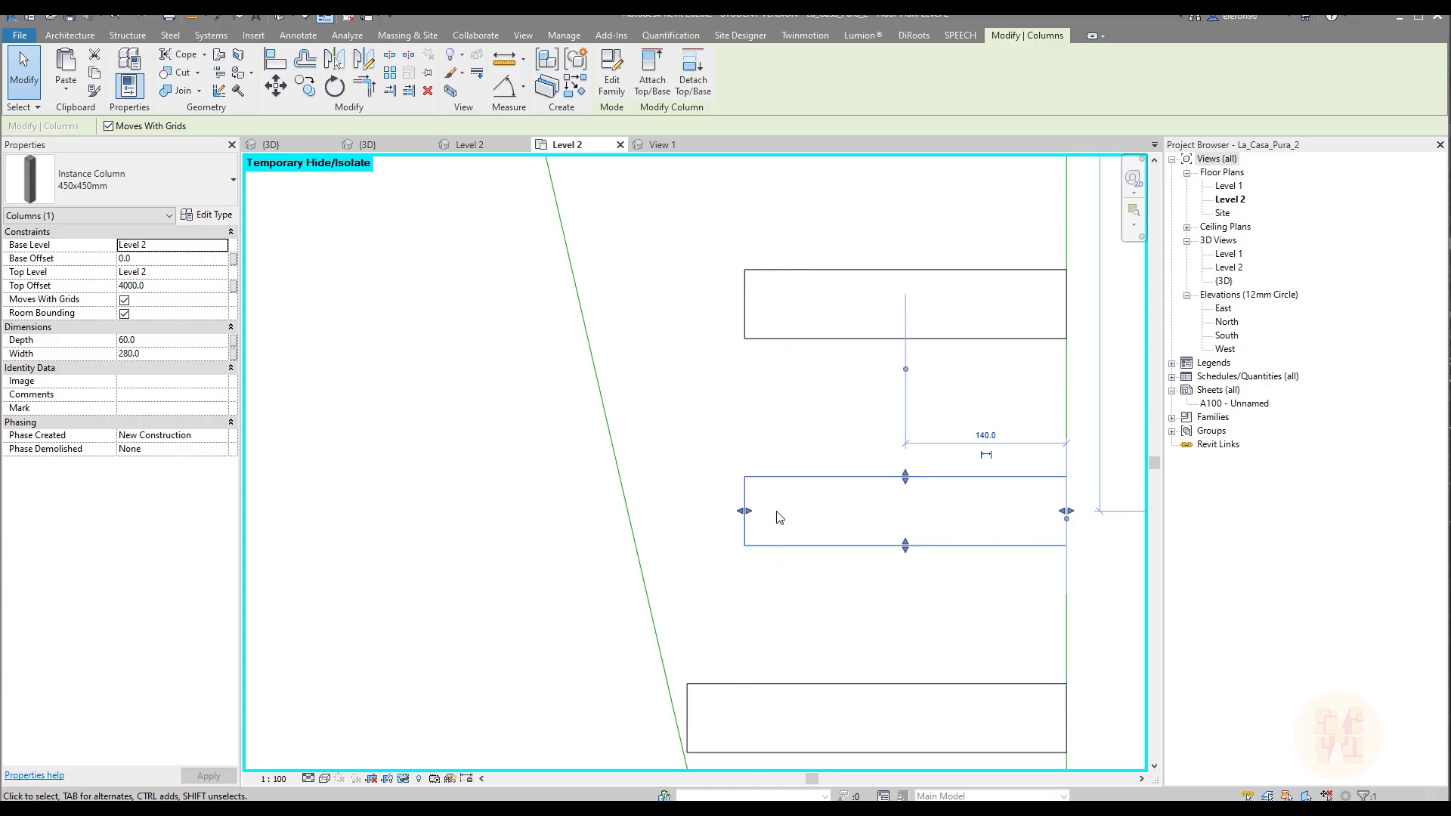
{"action": "left_click", "coordinate": [166, 354]}
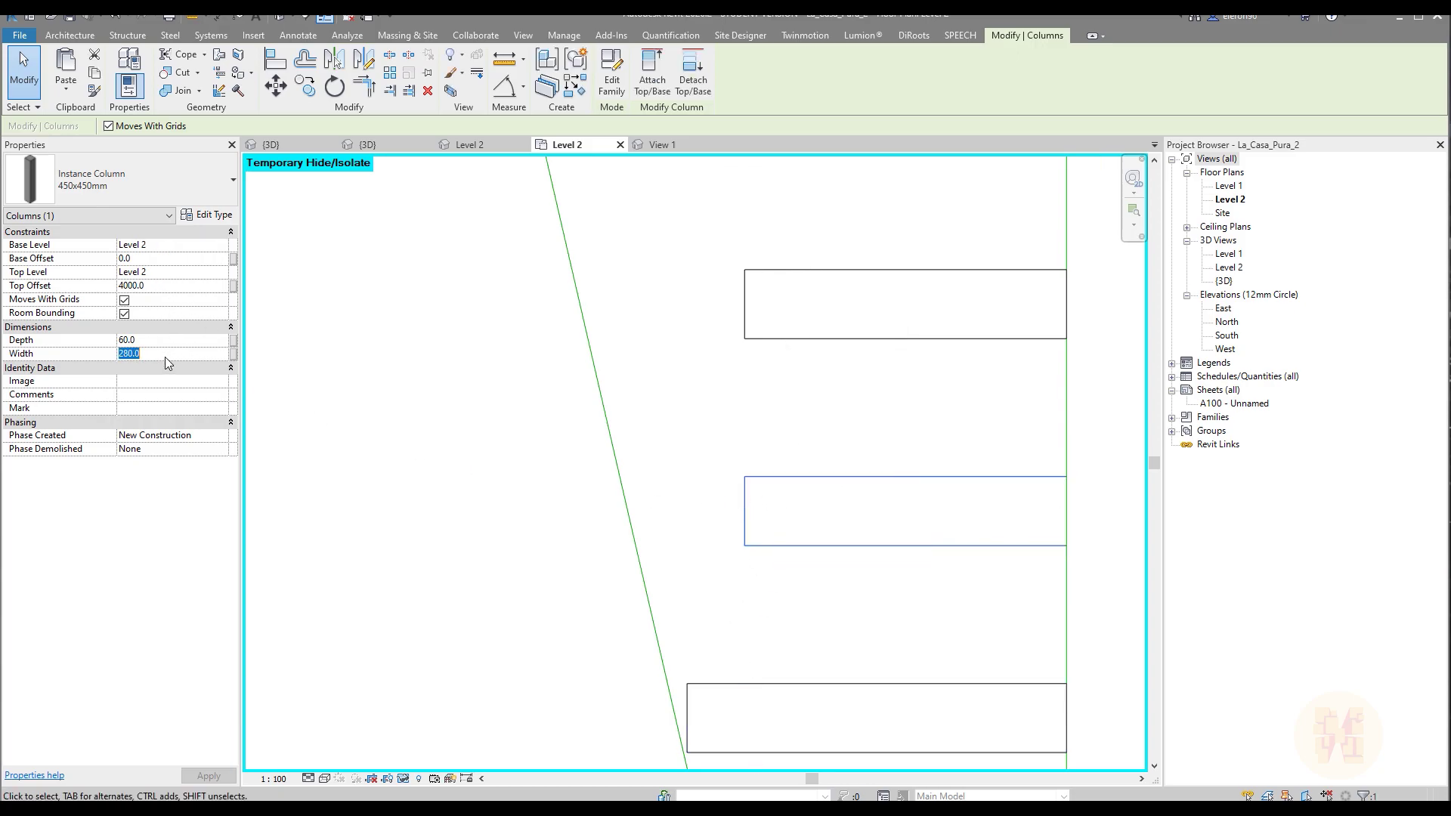
{"action": "type", "text": "350.0"}
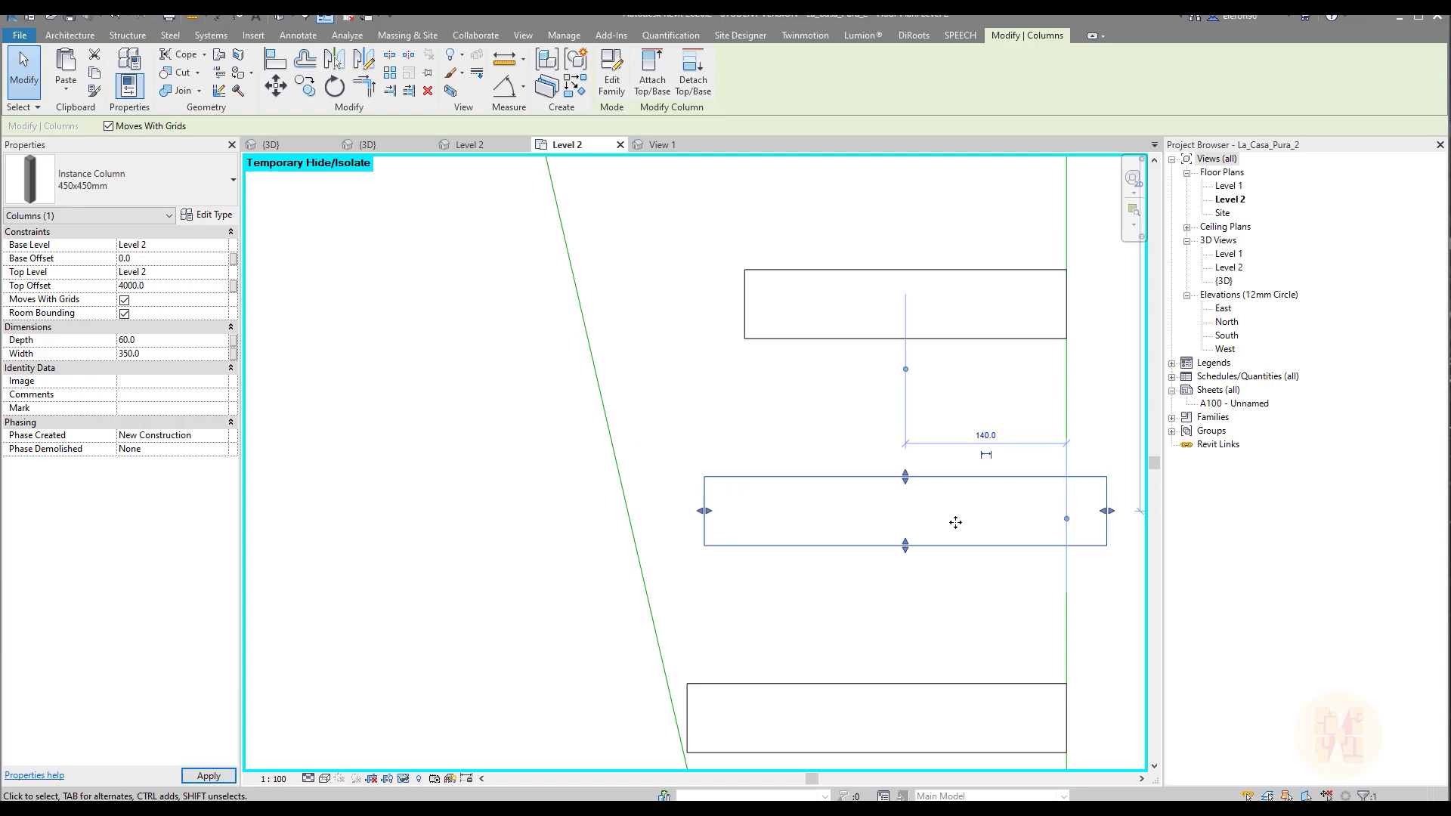
{"action": "key", "text": "Escape"}
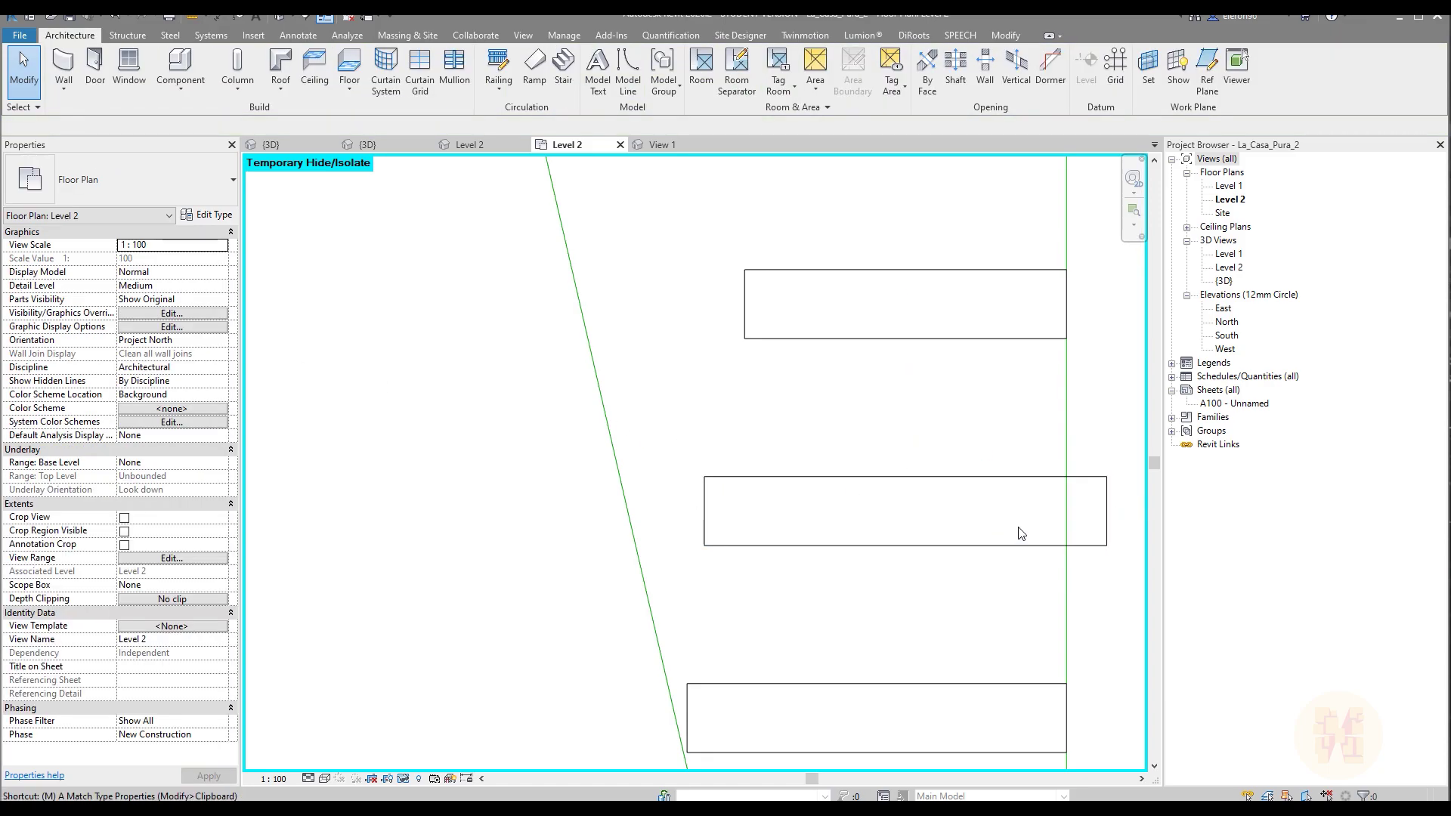
{"action": "left_click", "coordinate": [1108, 549]}
{"action": "left_click_drag", "start_coordinate": [1107, 548], "coordinate": [1067, 546]}
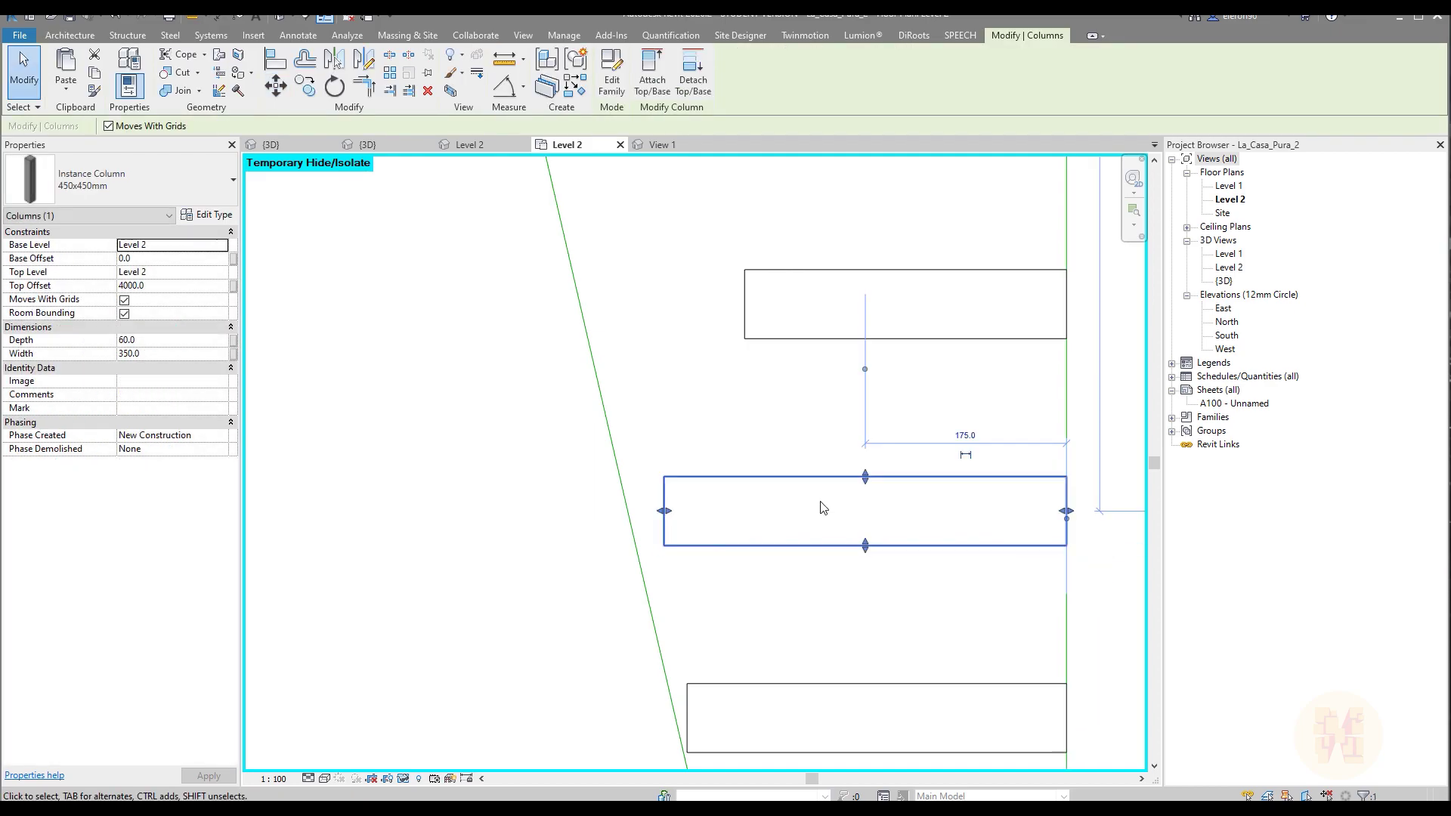
Stretch the fourth slat column's western end to the slanted model line and set its width to 380 mm.
{"action": "left_click_drag", "start_coordinate": [665, 511], "coordinate": [638, 511]}
{"action": "left_click", "coordinate": [181, 355]}
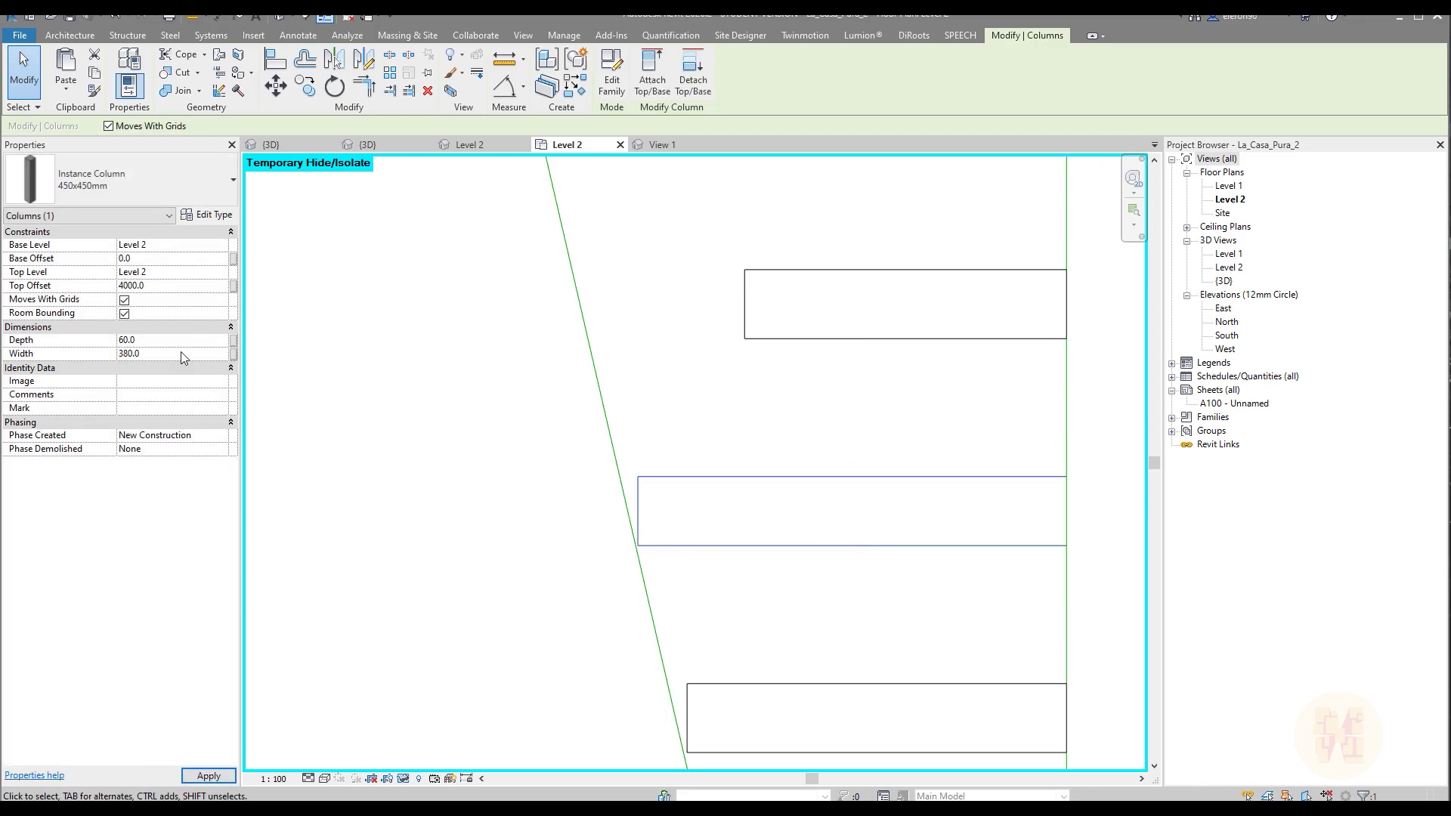
{"action": "left_click", "coordinate": [729, 423]}
Move the fourth slat column west so its southeastern corner lies on the straight model line.
{"action": "left_click", "coordinate": [986, 542]}
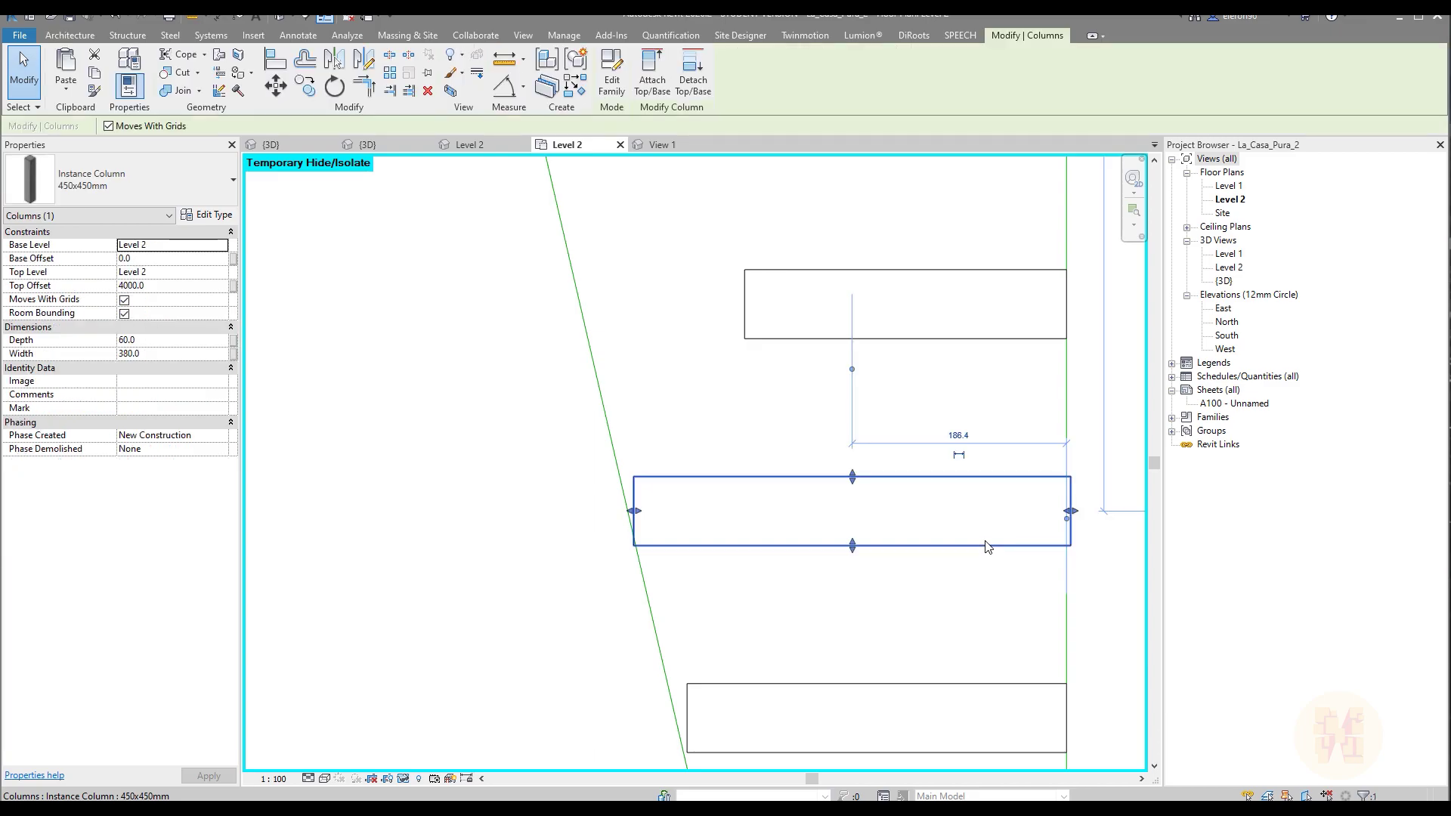
{"action": "key", "text": "m"}
{"action": "key", "text": "v"}
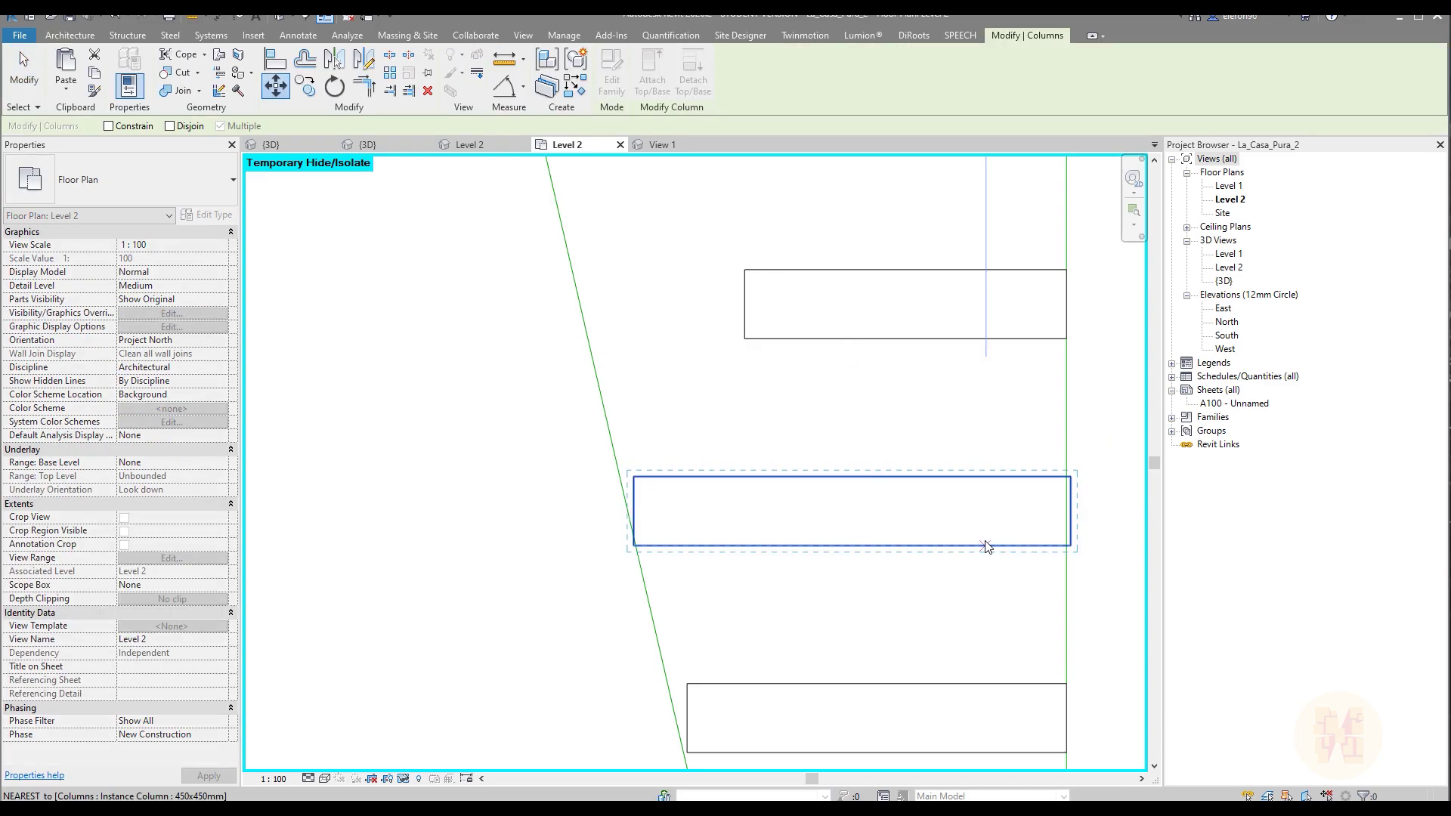
{"action": "scroll", "coordinate": [1040, 624], "scroll_direction": "up", "scroll_amount": 4}
{"action": "left_click", "coordinate": [1080, 613]}
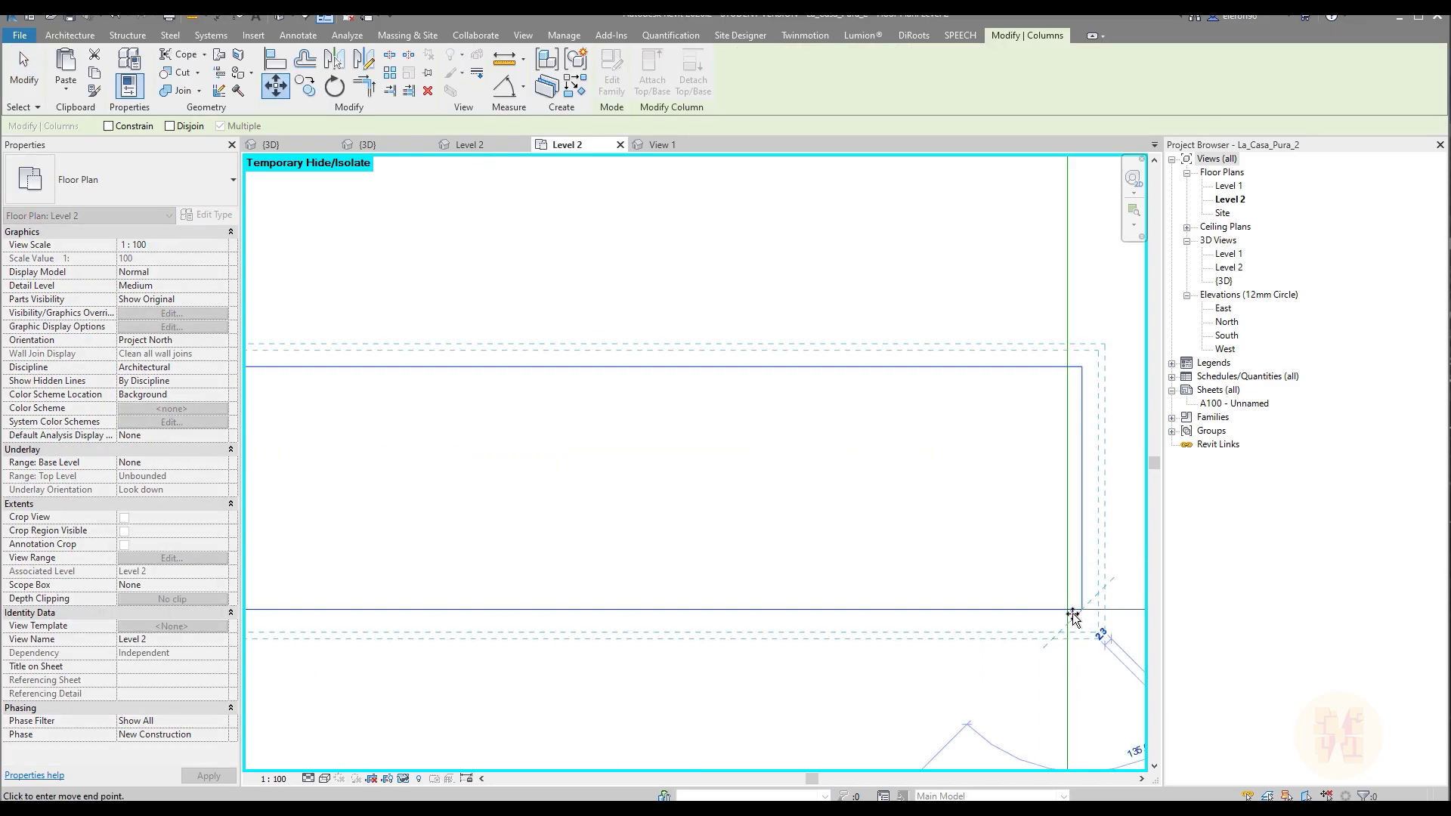
{"action": "left_click", "coordinate": [1068, 609]}
Set the fourth slat column's width to 370 mm.
{"action": "scroll", "coordinate": [1100, 574], "scroll_direction": "down", "scroll_amount": 2}
{"action": "key", "text": "Escape"}
{"action": "scroll", "coordinate": [1091, 541], "scroll_direction": "down", "scroll_amount": 4}
{"action": "scroll", "coordinate": [1030, 557], "scroll_direction": "up", "scroll_amount": 3}
{"action": "left_click", "coordinate": [809, 559]}
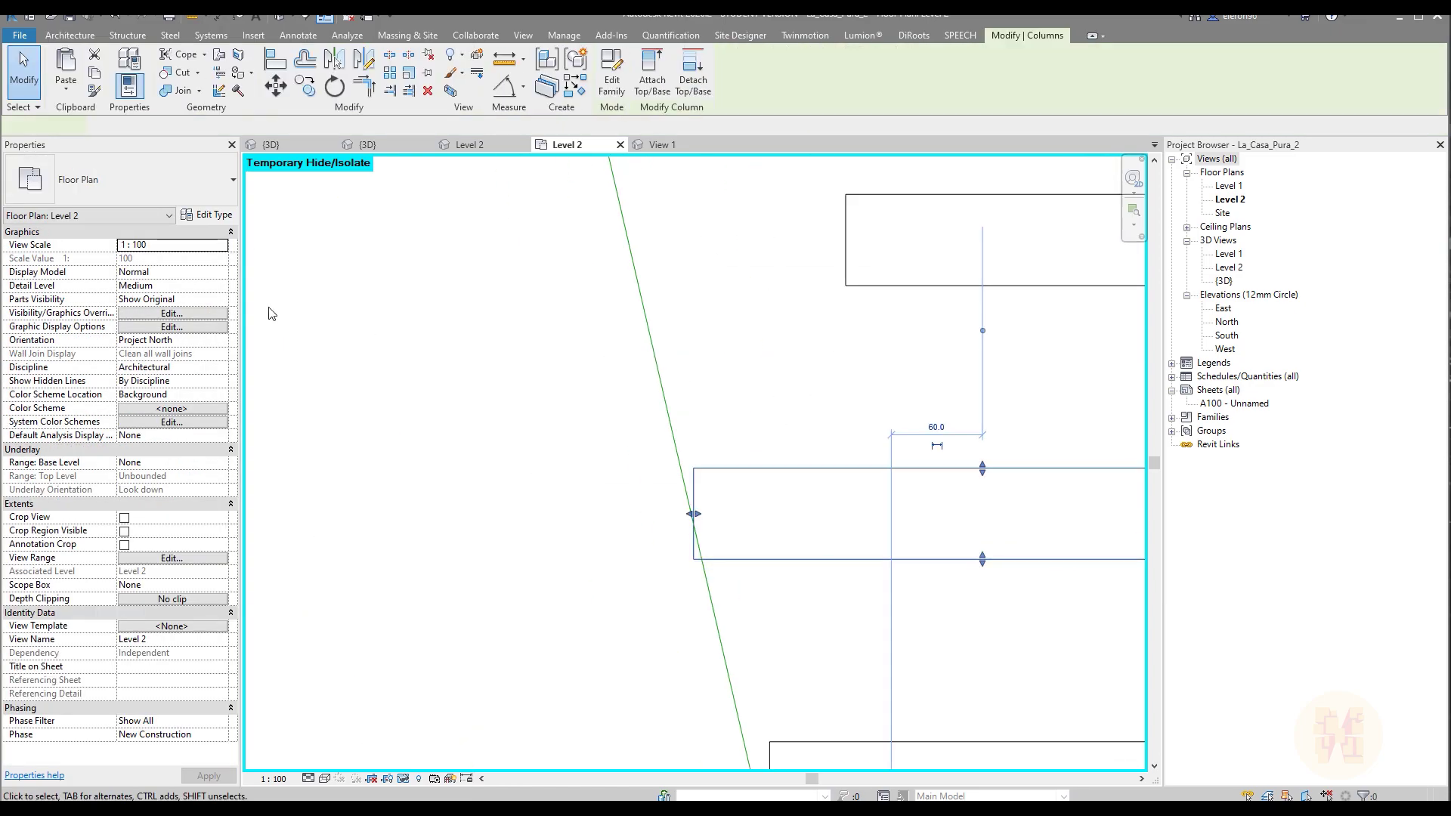
{"action": "left_click", "coordinate": [165, 354]}
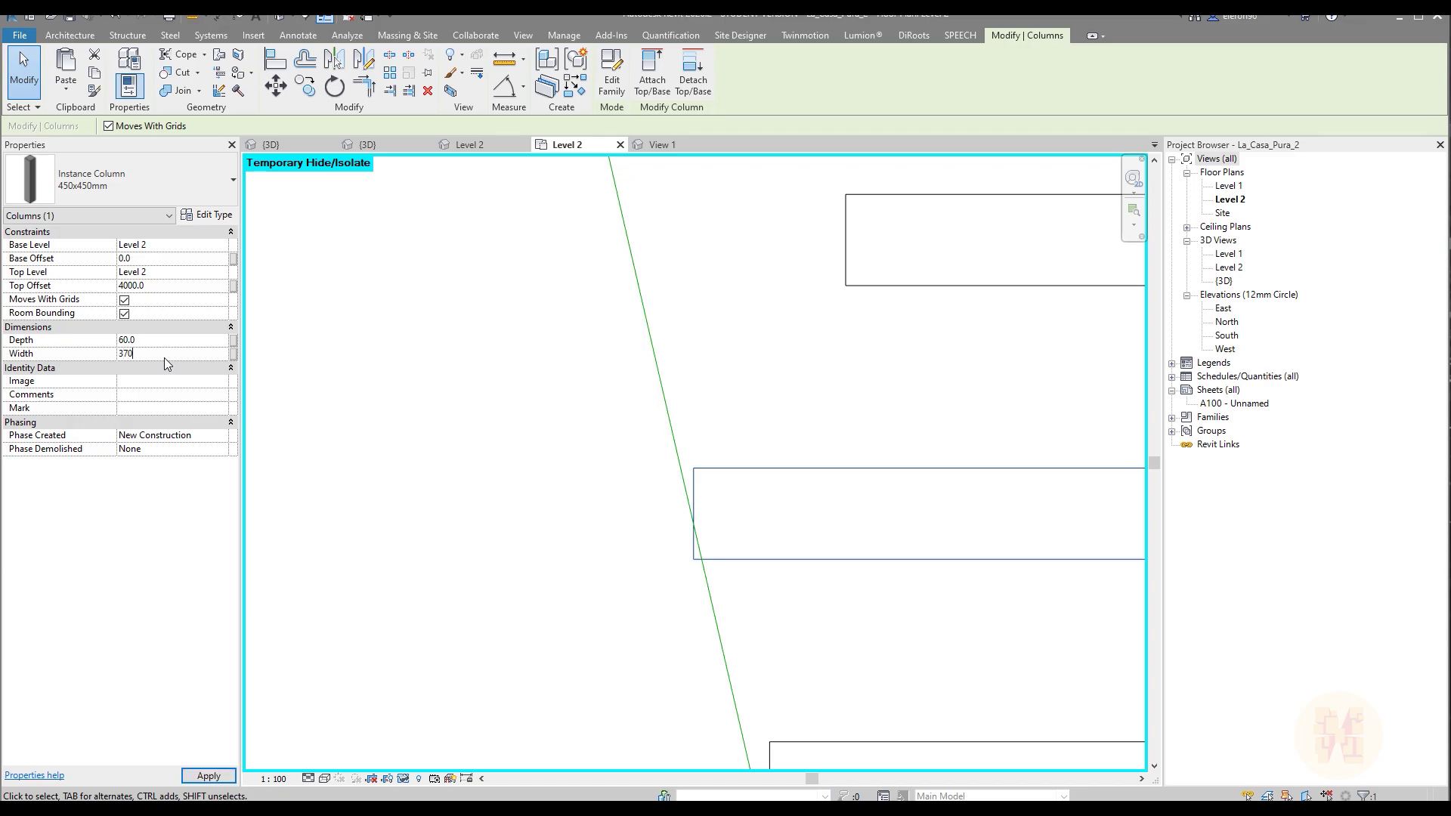
{"action": "middle_click_drag", "start_coordinate": [680, 566], "coordinate": [278, 558]}
{"action": "key", "text": "Escape"}
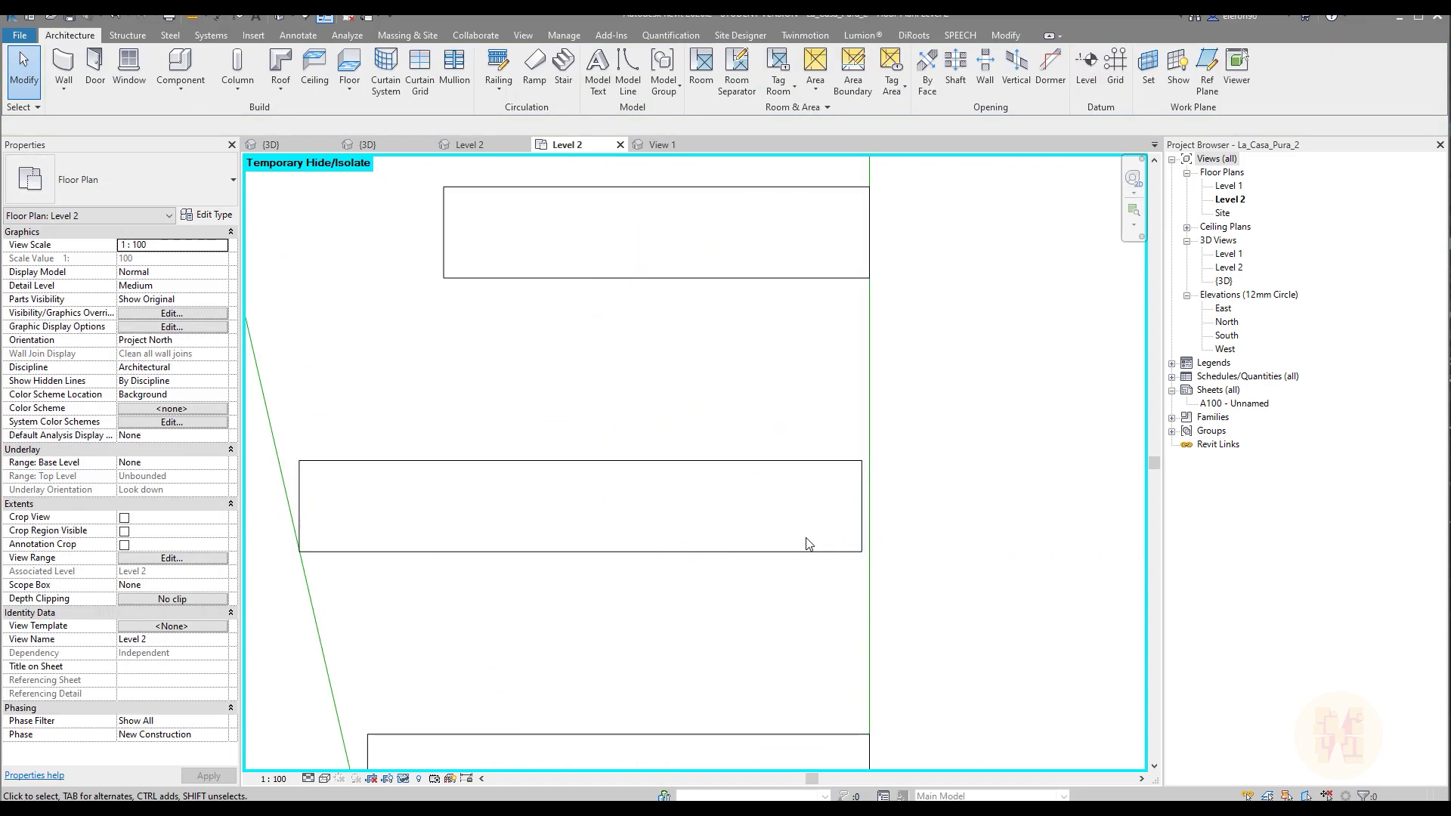
Move the fourth slat column east so its southeastern corner lies on the straight model line.
{"action": "left_click", "coordinate": [813, 549]}
{"action": "key", "text": "m"}
{"action": "key", "text": "v"}
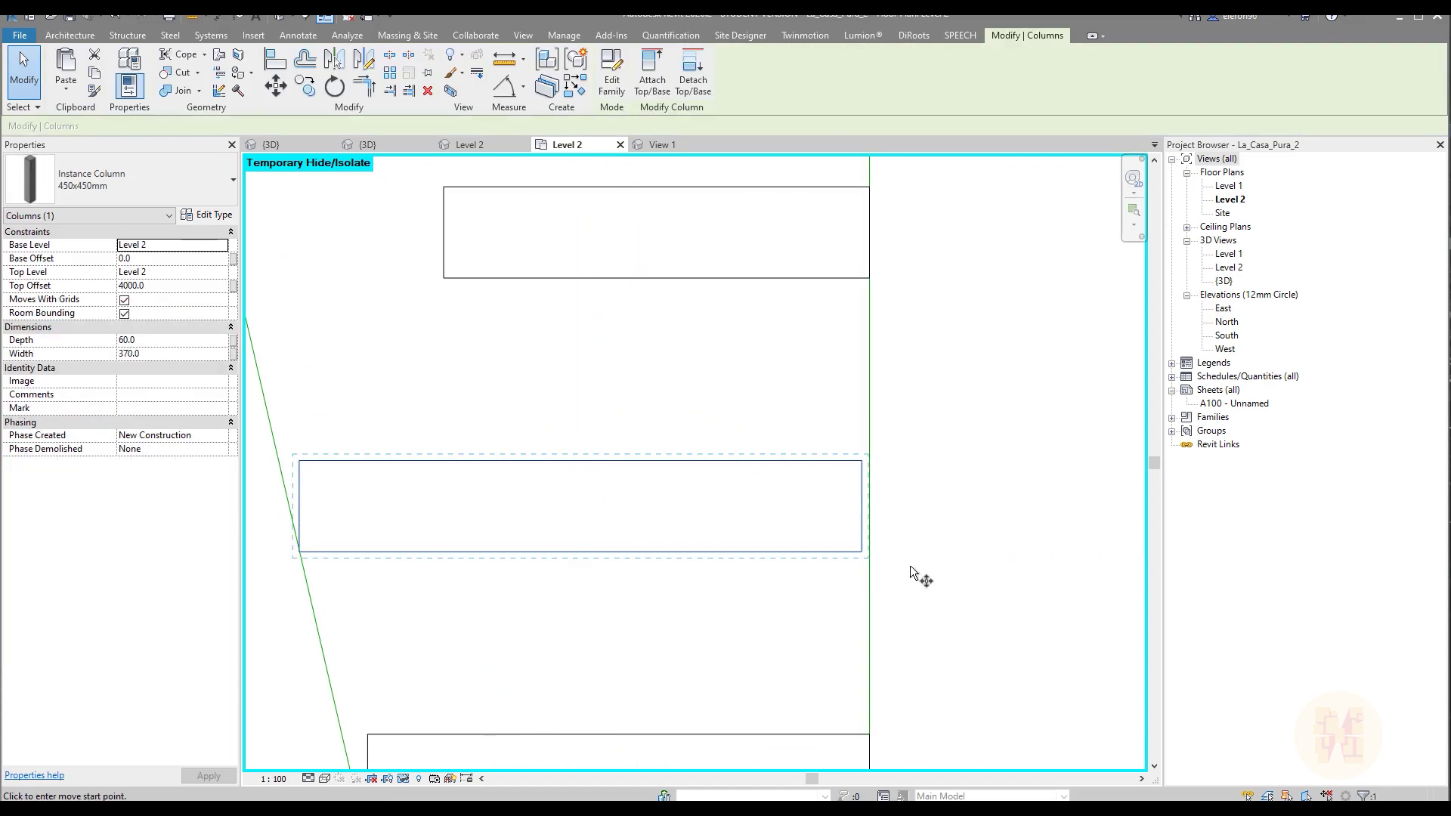
{"action": "left_click", "coordinate": [858, 555]}
{"action": "left_click", "coordinate": [872, 551]}
{"action": "left_click", "coordinate": [930, 570]}
Stretch the fifth slat column's western end to the slanted model line and set its width to 410 mm.
{"action": "scroll", "coordinate": [925, 566], "scroll_direction": "down", "scroll_amount": 3}
{"action": "middle_click_drag", "start_coordinate": [756, 443], "coordinate": [801, 521]}
{"action": "scroll", "coordinate": [801, 521], "scroll_direction": "up", "scroll_amount": 3}
{"action": "left_click", "coordinate": [768, 526]}
{"action": "left_click_drag", "start_coordinate": [733, 497], "coordinate": [604, 495]}
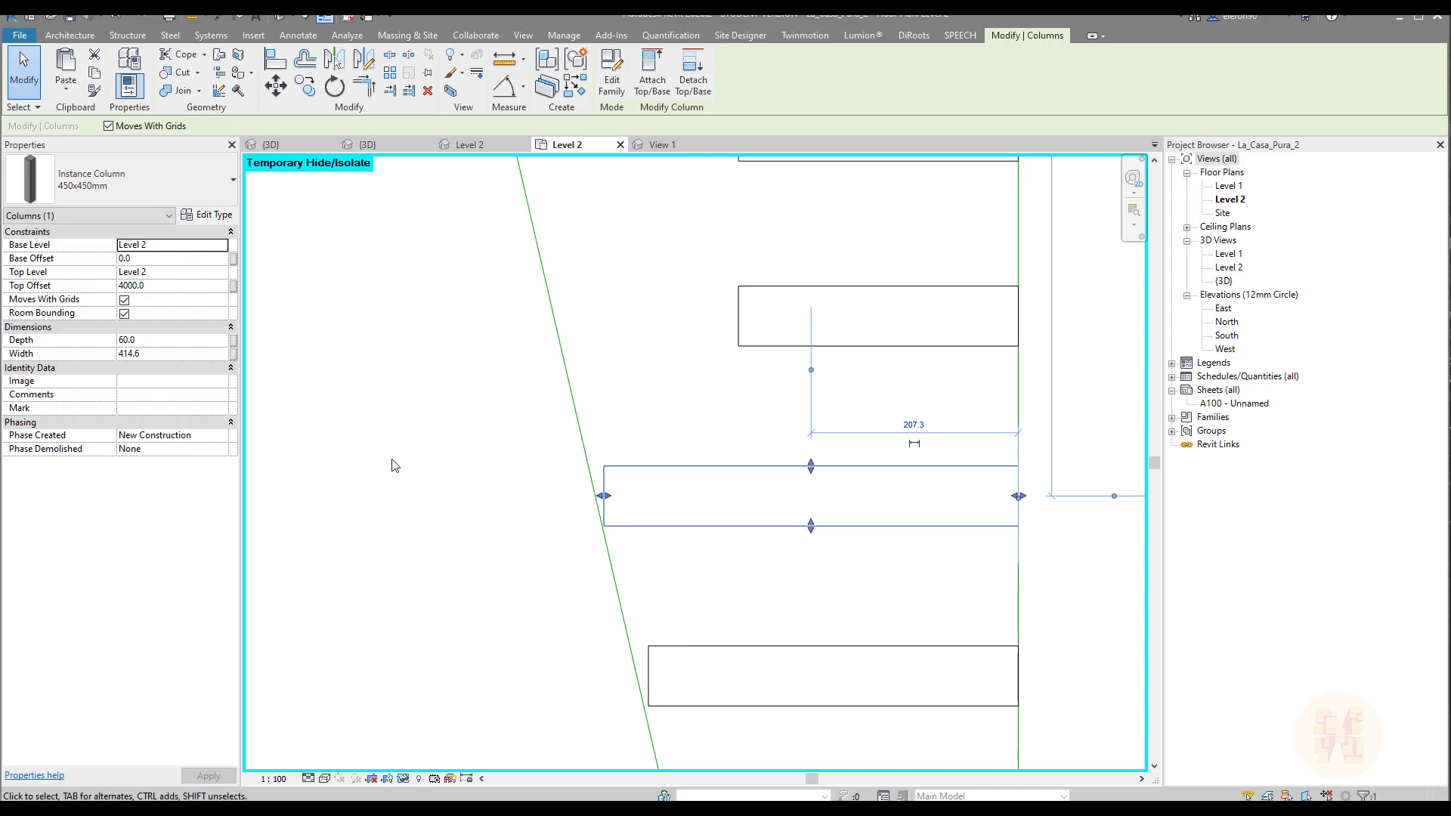
{"action": "left_click", "coordinate": [171, 354]}
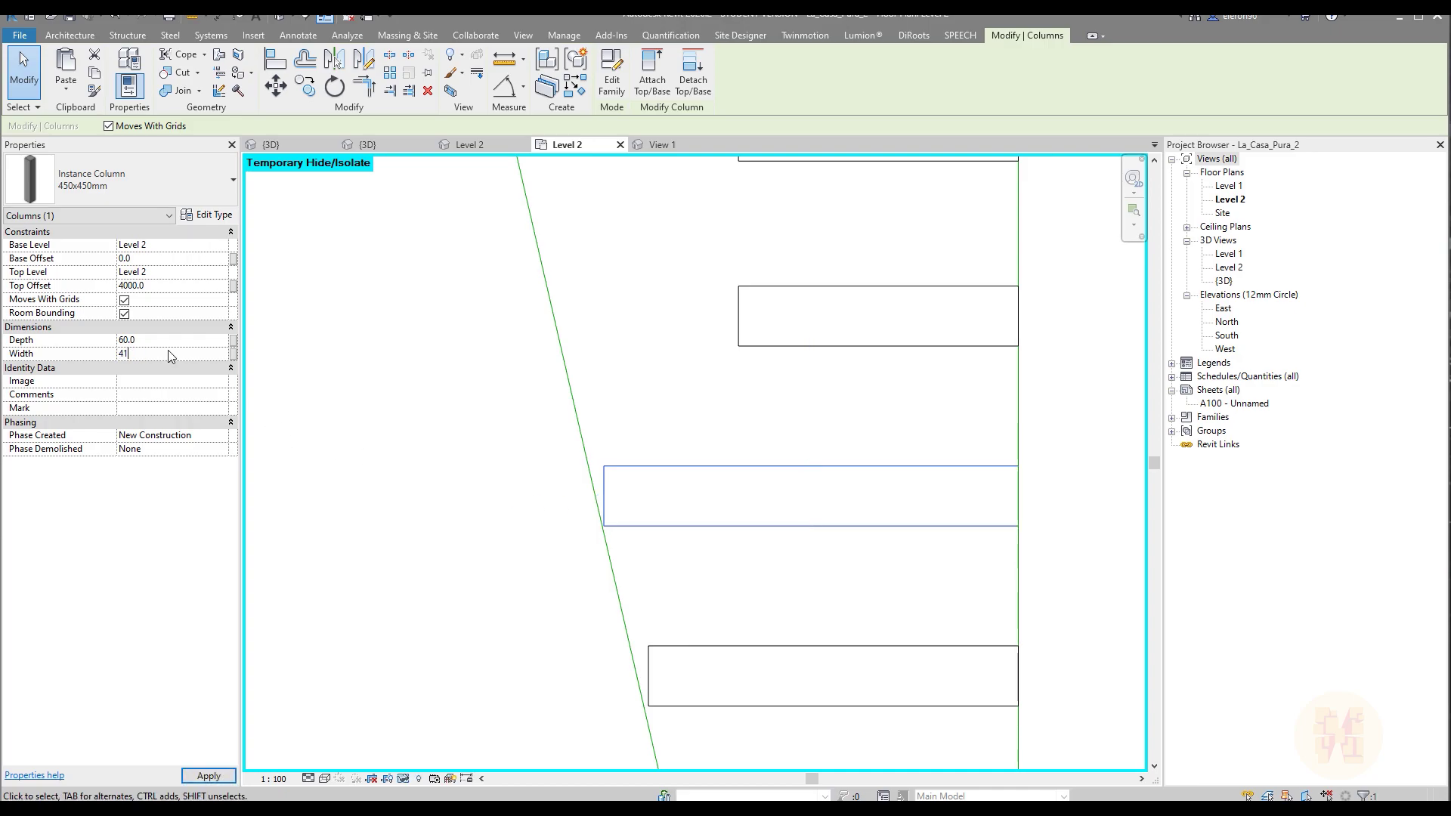
{"action": "middle_click_drag", "start_coordinate": [779, 567], "coordinate": [557, 534]}
{"action": "left_click", "coordinate": [620, 536]}
Move the fifth slat column east so its southeastern corner lies on the straight model line.
{"action": "left_click", "coordinate": [763, 496]}
{"action": "key", "text": "m"}
{"action": "key", "text": "m"}
{"action": "key", "text": "v"}
{"action": "scroll", "coordinate": [809, 464], "scroll_direction": "up", "scroll_amount": 5}
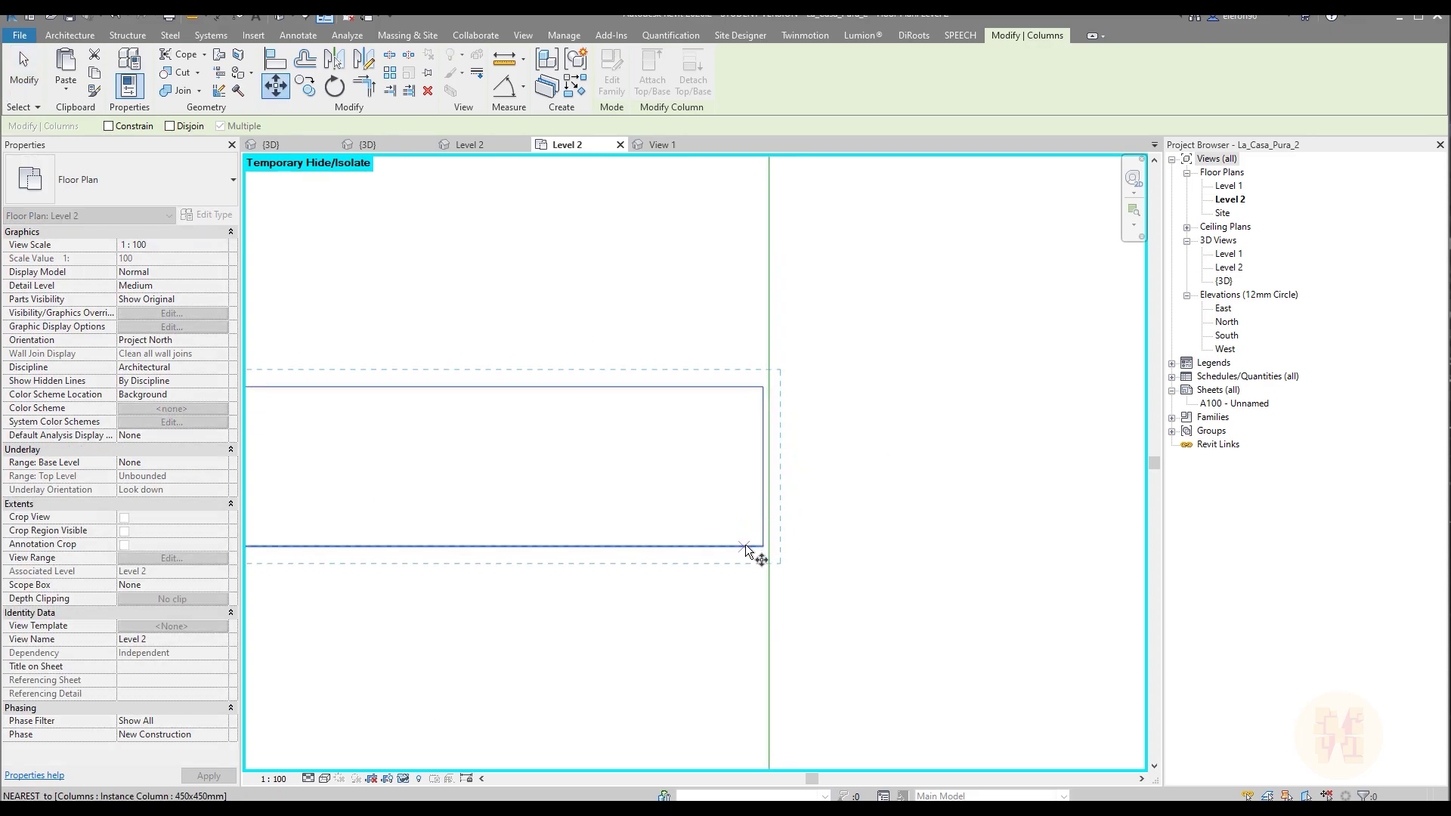
{"action": "left_click", "coordinate": [765, 544]}
{"action": "left_click_drag", "start_coordinate": [769, 544], "coordinate": [764, 548]}
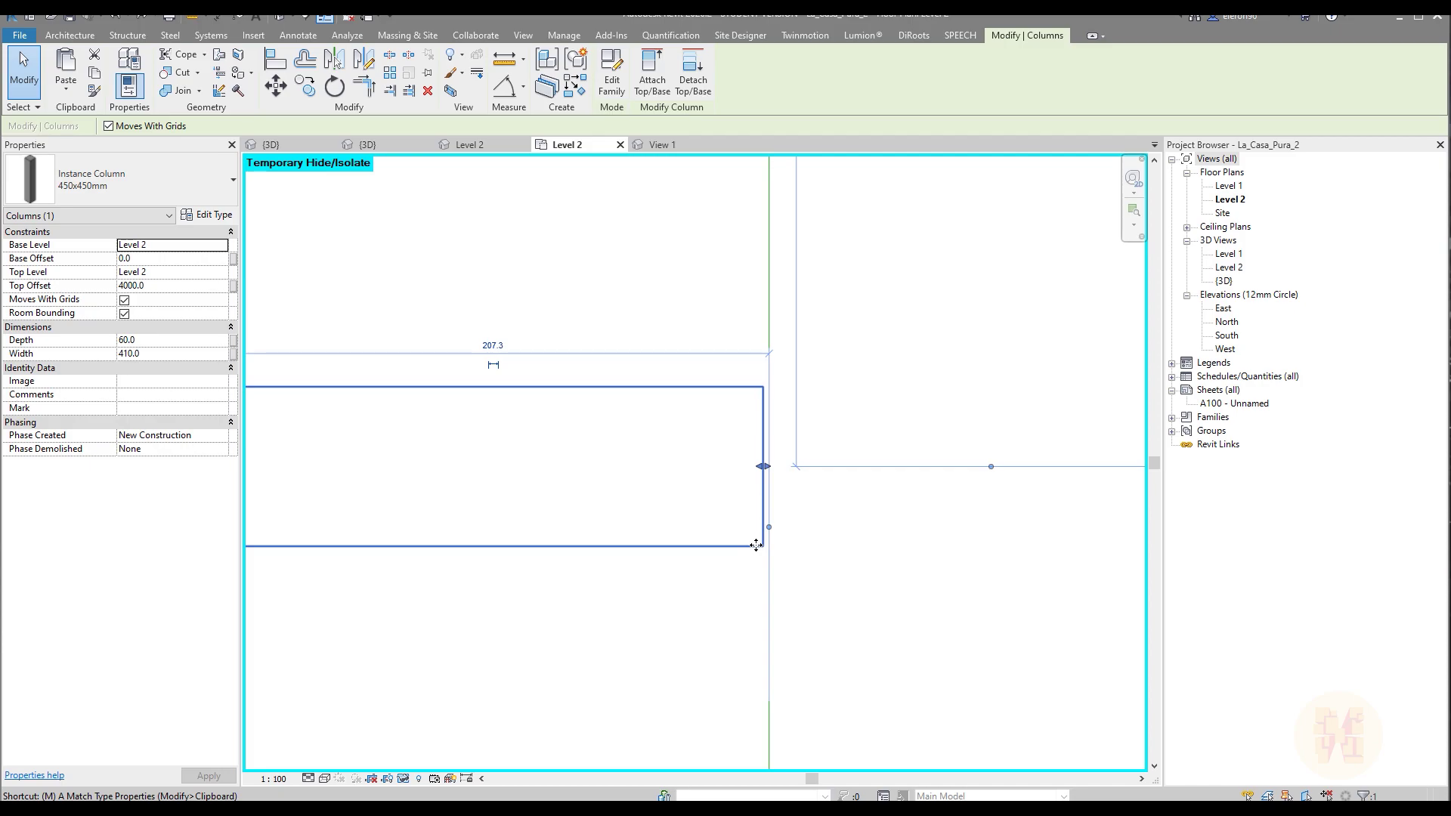
{"action": "key", "text": "m"}
{"action": "key", "text": "v"}
{"action": "left_click", "coordinate": [760, 546]}
{"action": "left_click", "coordinate": [770, 548]}
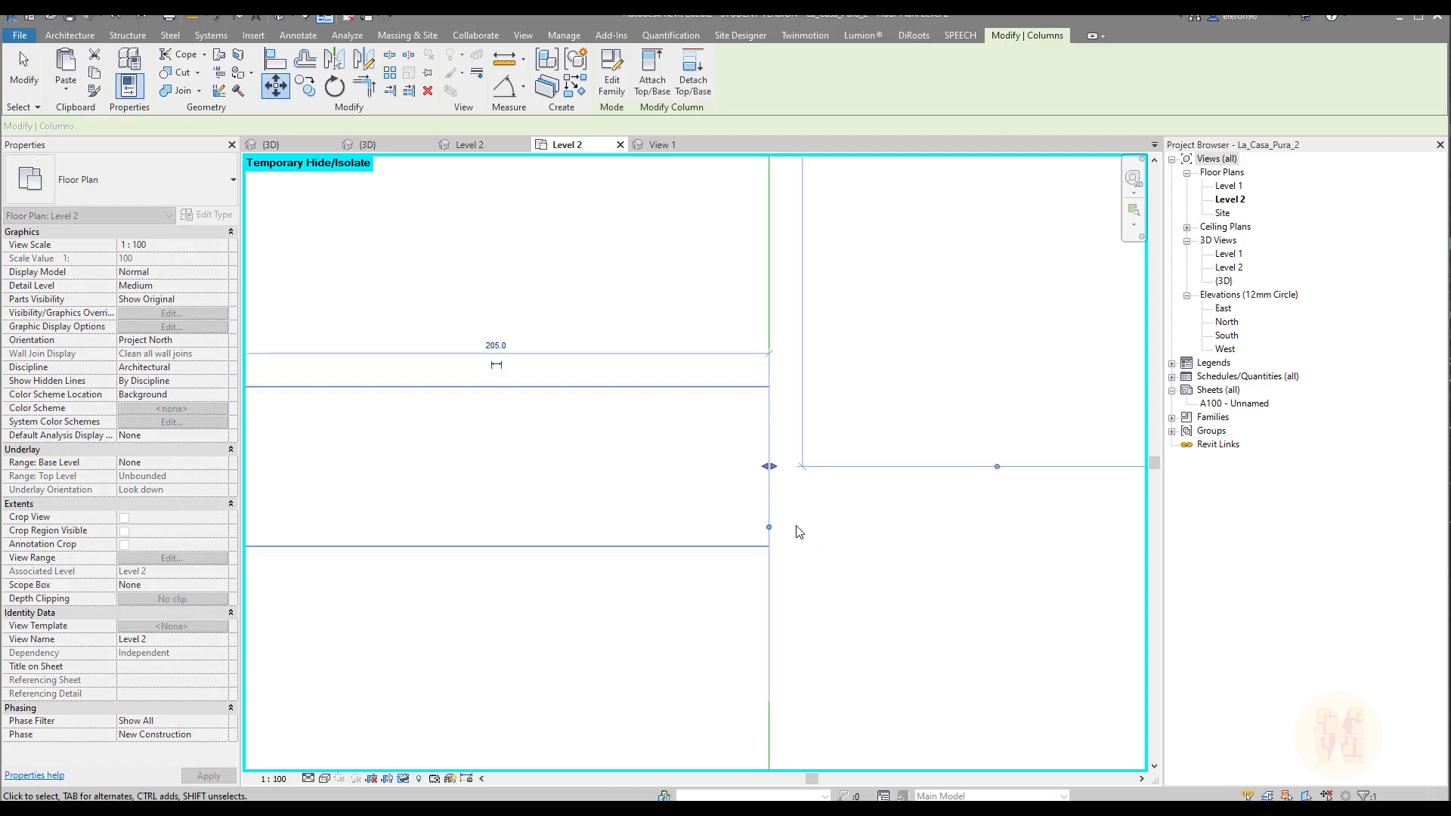
Reset the temporary hide/isolate in the Level 2 plan to bring back the reference image.
{"action": "scroll", "coordinate": [793, 529], "scroll_direction": "down", "scroll_amount": 5}
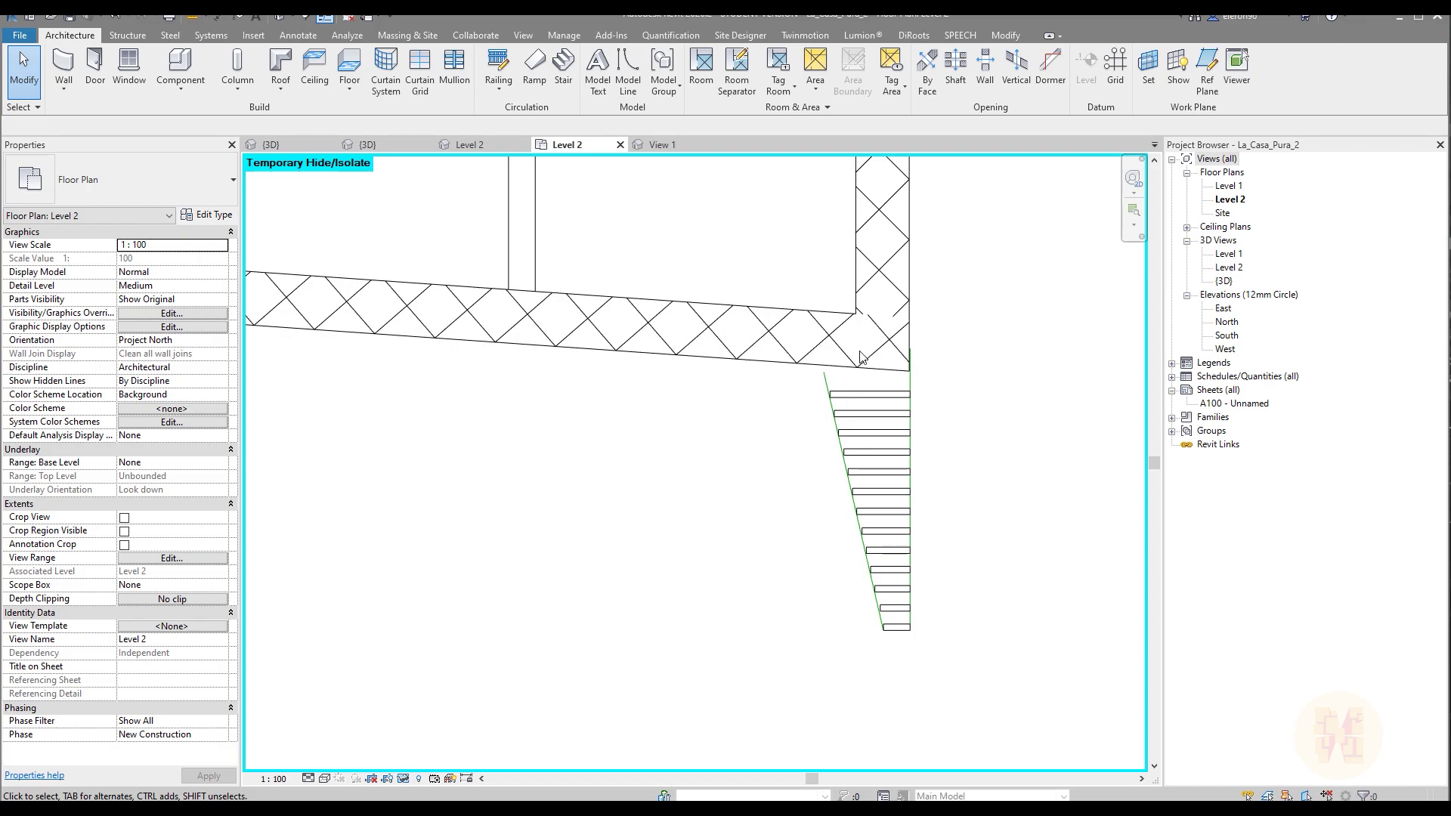
{"action": "middle_click_drag", "start_coordinate": [877, 472], "coordinate": [774, 397]}
{"action": "scroll", "coordinate": [737, 453], "scroll_direction": "down", "scroll_amount": 5}
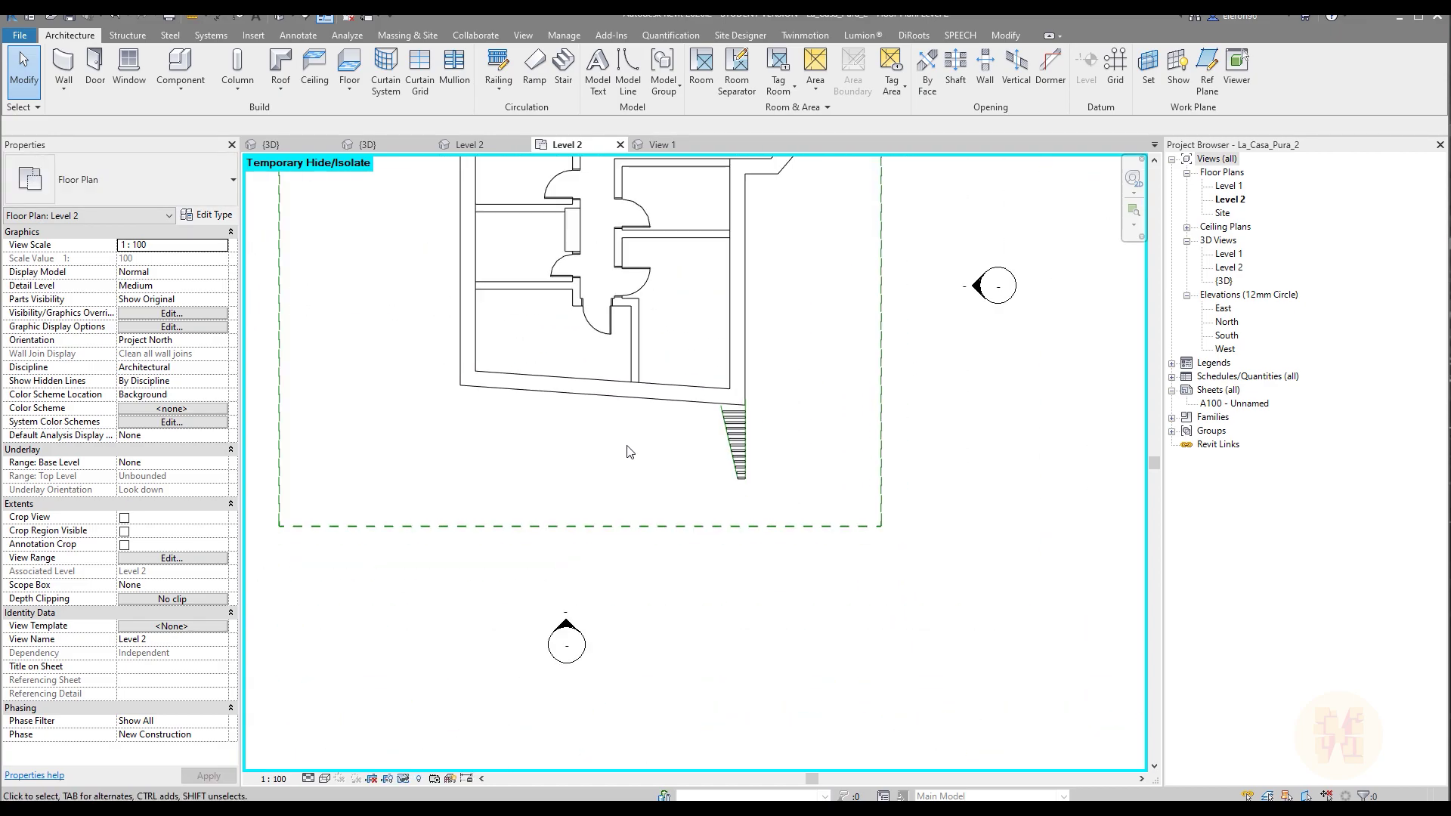
{"action": "left_click", "coordinate": [406, 786]}
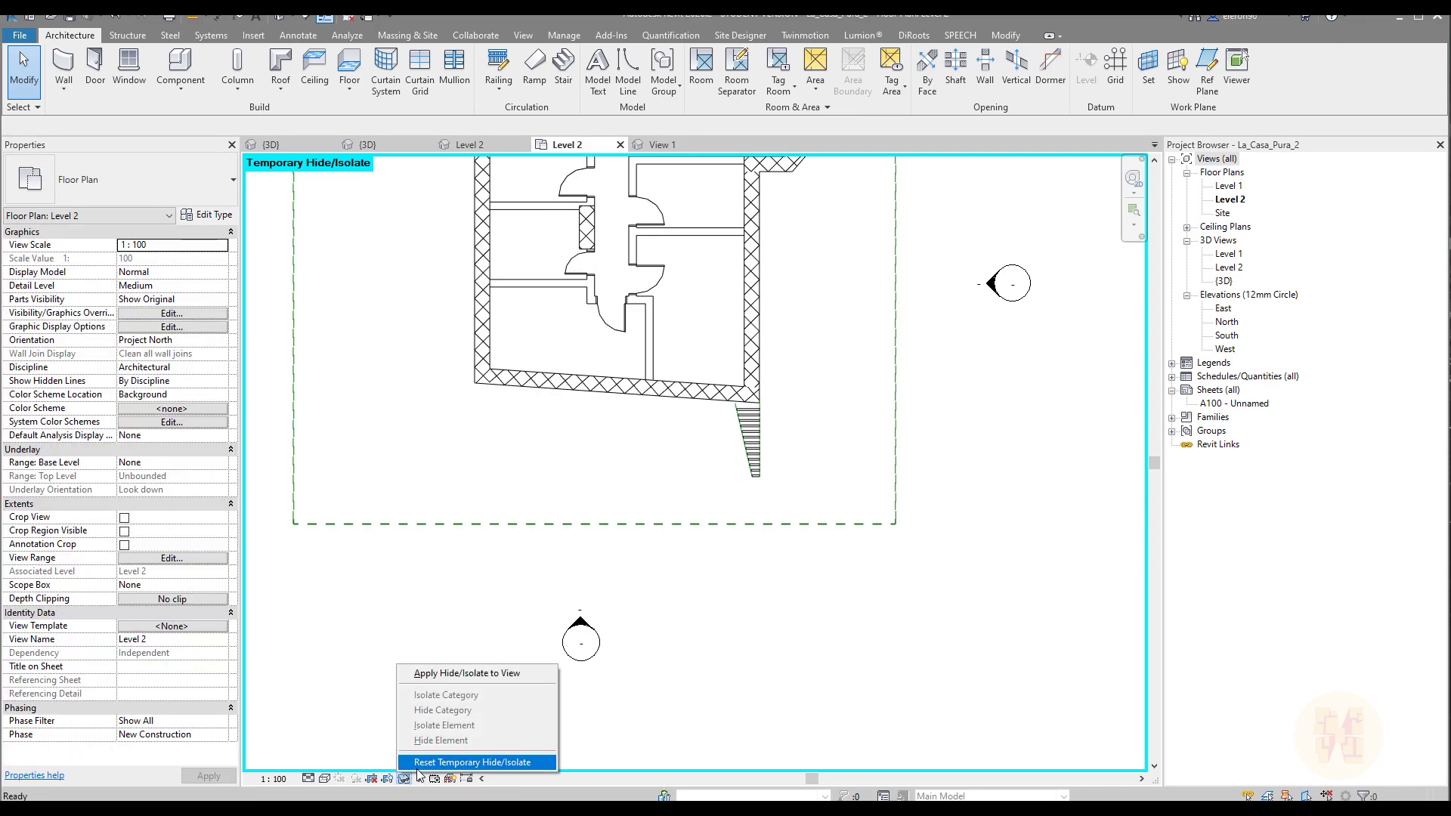
{"action": "left_click", "coordinate": [454, 765]}
{"action": "middle_click_drag", "start_coordinate": [458, 419], "coordinate": [617, 470]}
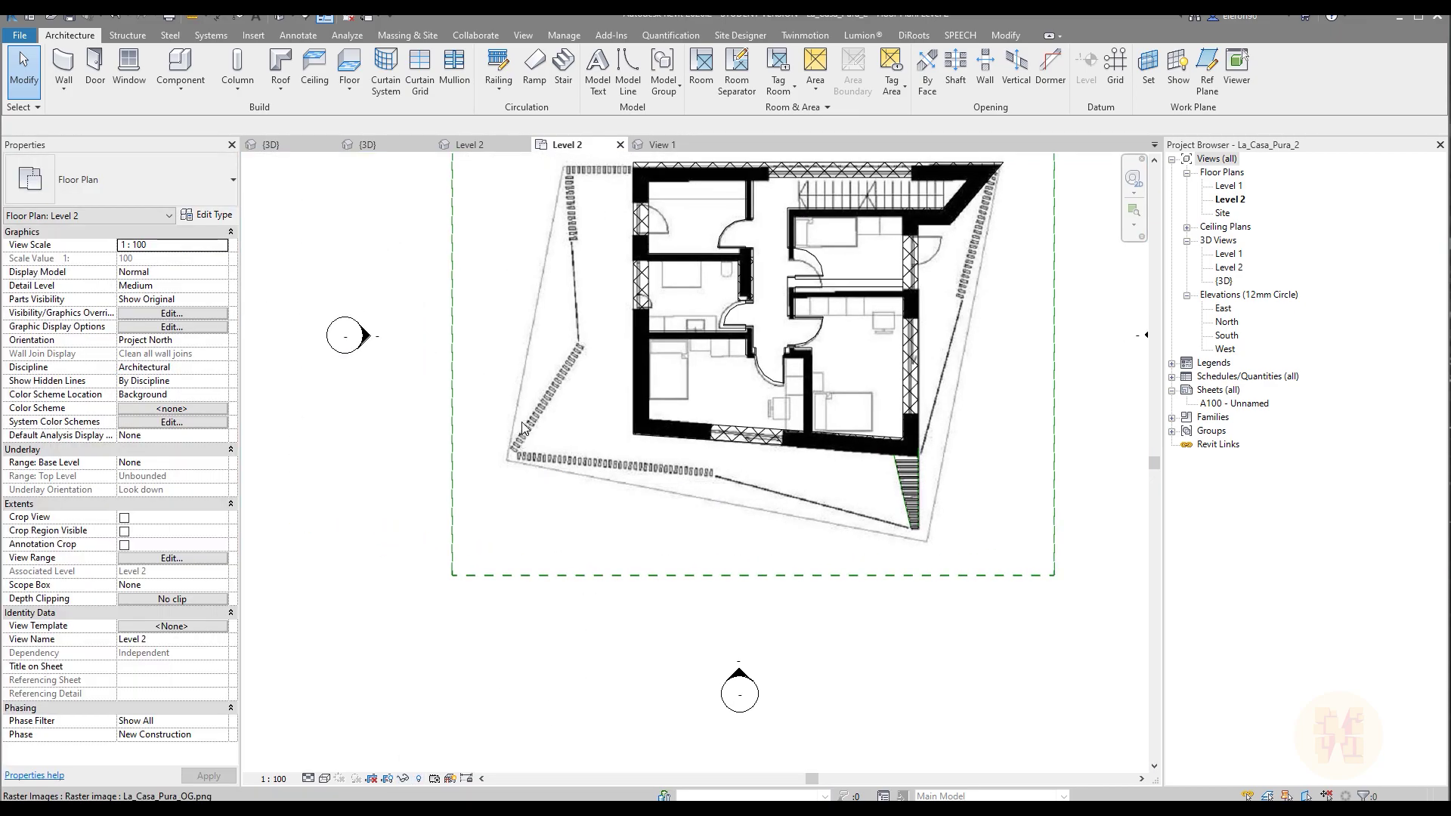
{"action": "middle_click_drag", "start_coordinate": [603, 282], "coordinate": [549, 351]}
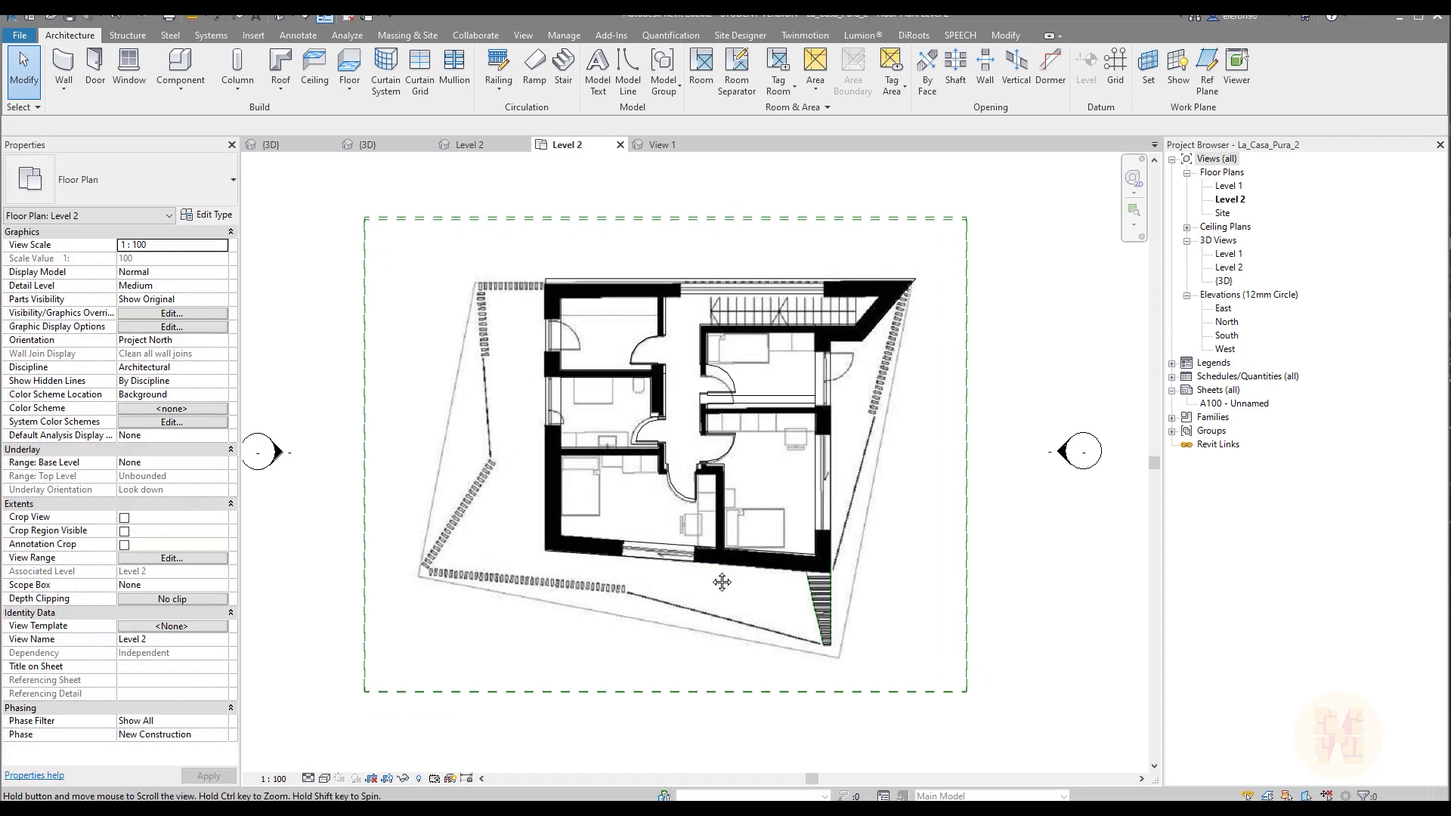
Place a column similar to the southernmost slat, 60 by 250 mm, over the easternmost drawn slat of the southern slat row.
{"action": "scroll", "coordinate": [613, 569], "scroll_direction": "up", "scroll_amount": 5}
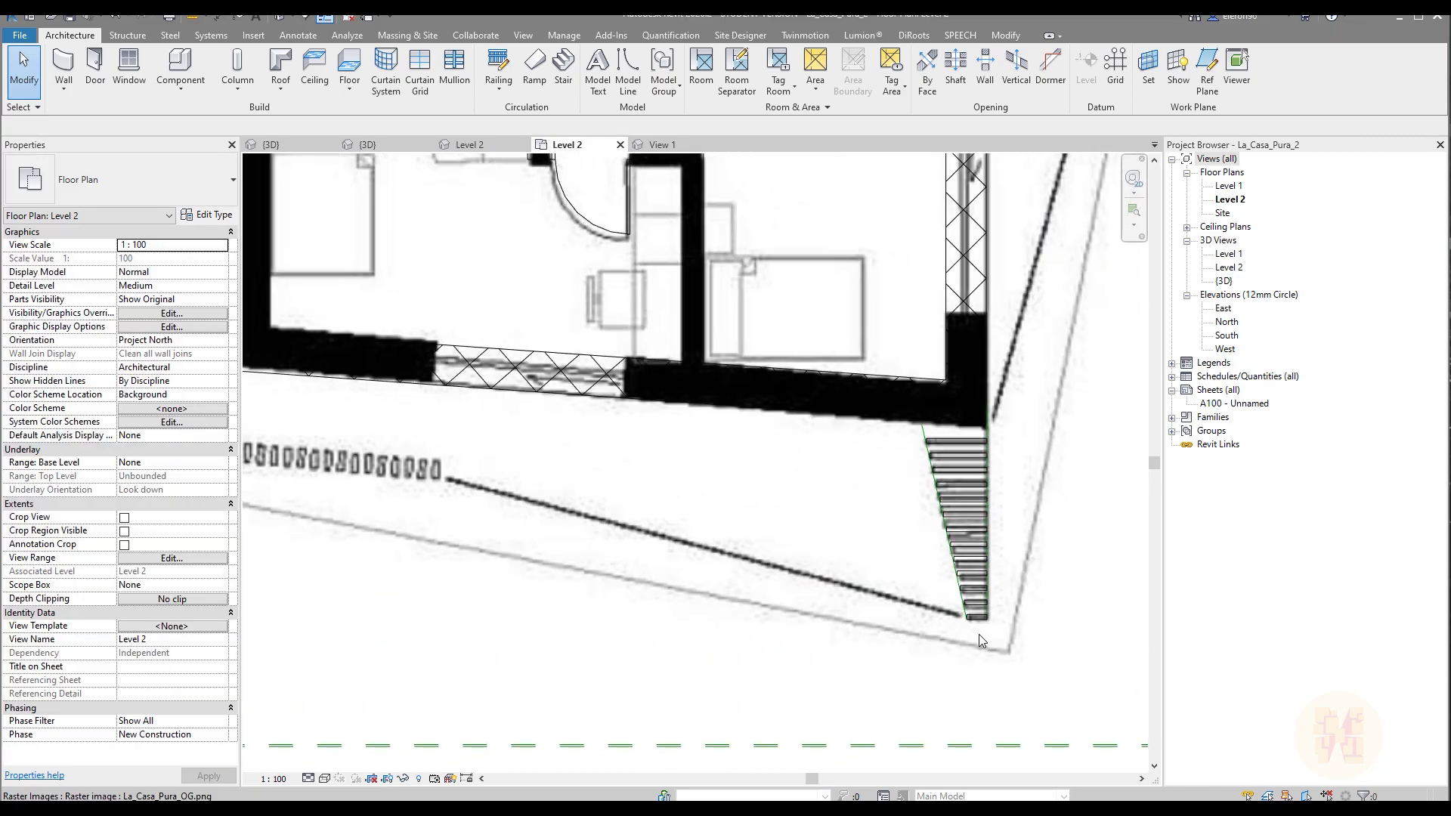
{"action": "left_click", "coordinate": [983, 618]}
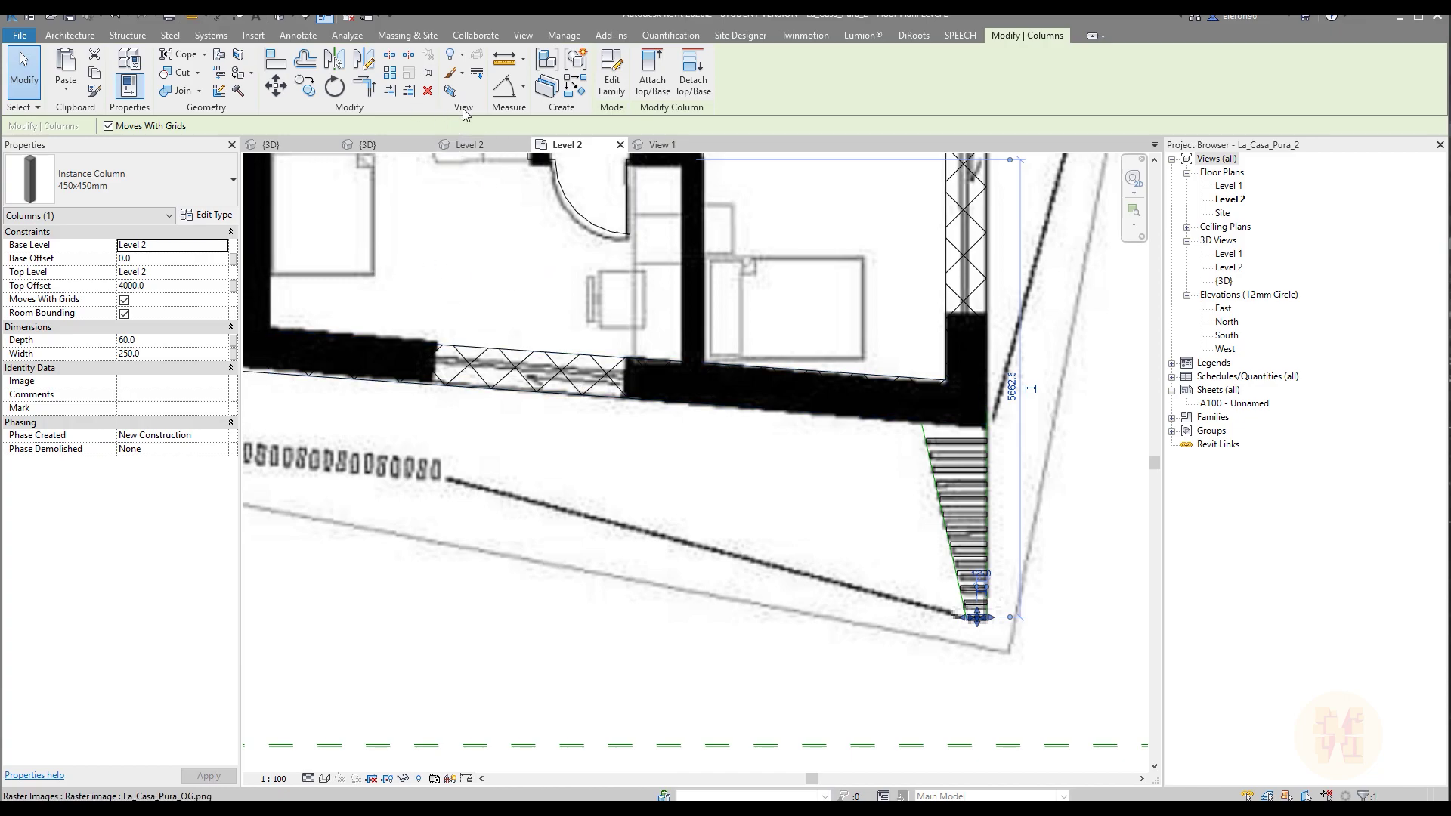
{"action": "left_click", "coordinate": [575, 86]}
{"action": "scroll", "coordinate": [491, 488], "scroll_direction": "up", "scroll_amount": 6}
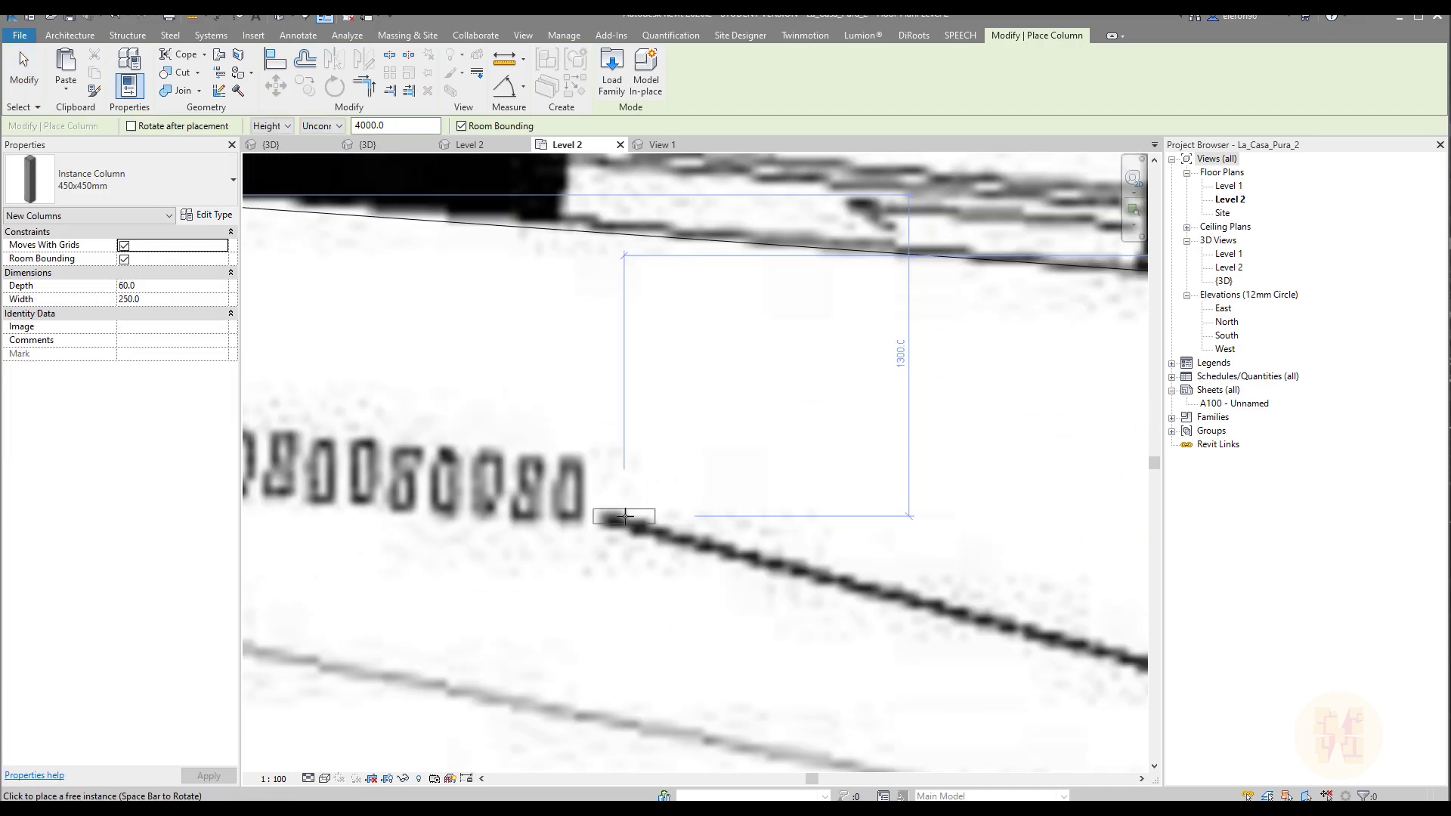
{"action": "key", "text": "Escape"}
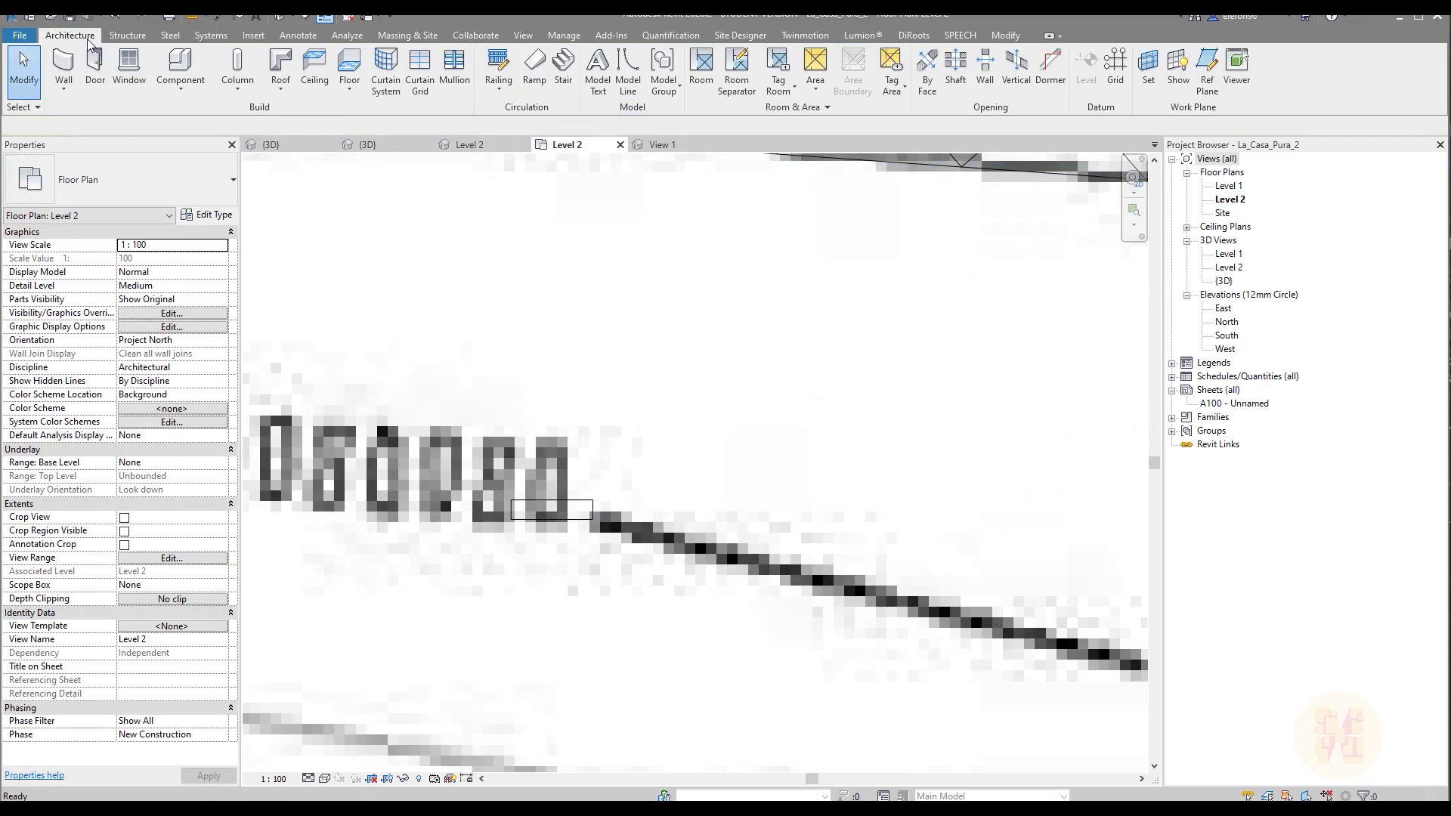
Draw a vertical model line about 440 mm long through the easternmost drawn slat of the southern row.
{"action": "left_click", "coordinate": [627, 69]}
{"action": "left_click", "coordinate": [540, 445]}
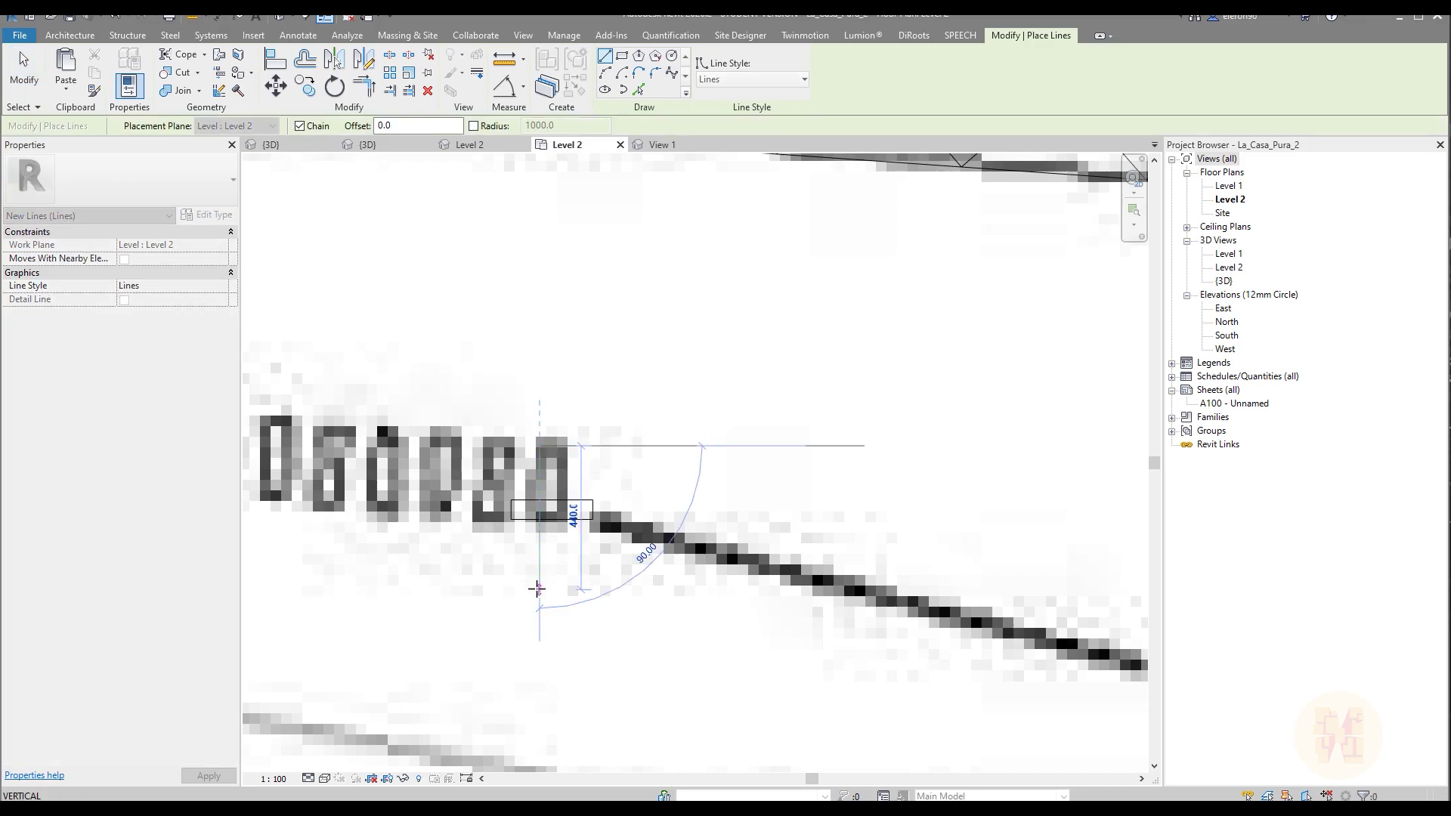
{"action": "left_click", "coordinate": [540, 588]}
{"action": "key", "text": "Escape"}
{"action": "key", "text": "Escape"}
{"action": "scroll", "coordinate": [752, 457], "scroll_direction": "down", "scroll_amount": 5}
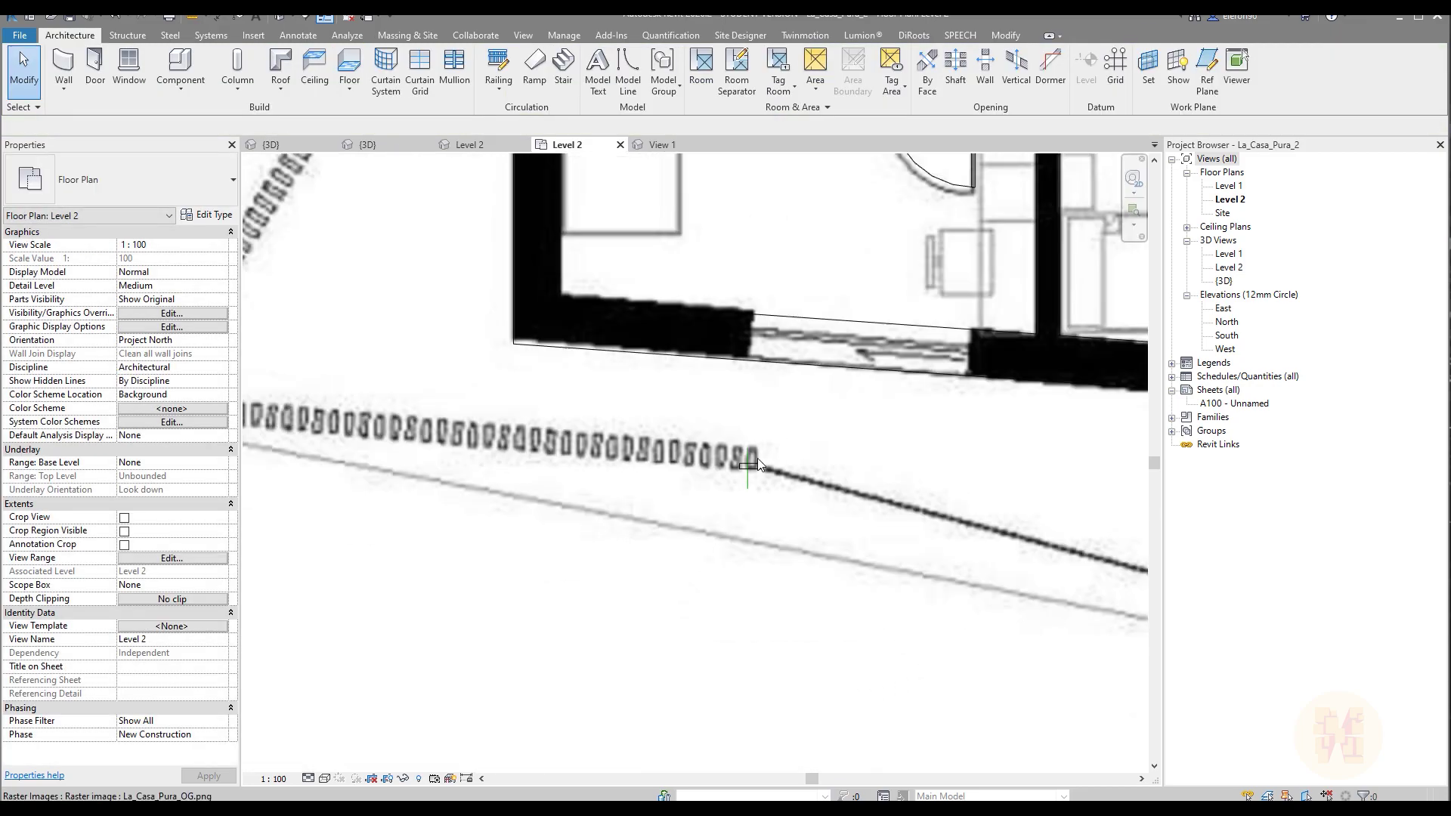
Tilt the short model line by shifting its southern endpoint slightly west to follow the drawn slat's angle.
{"action": "scroll", "coordinate": [759, 464], "scroll_direction": "up", "scroll_amount": 5}
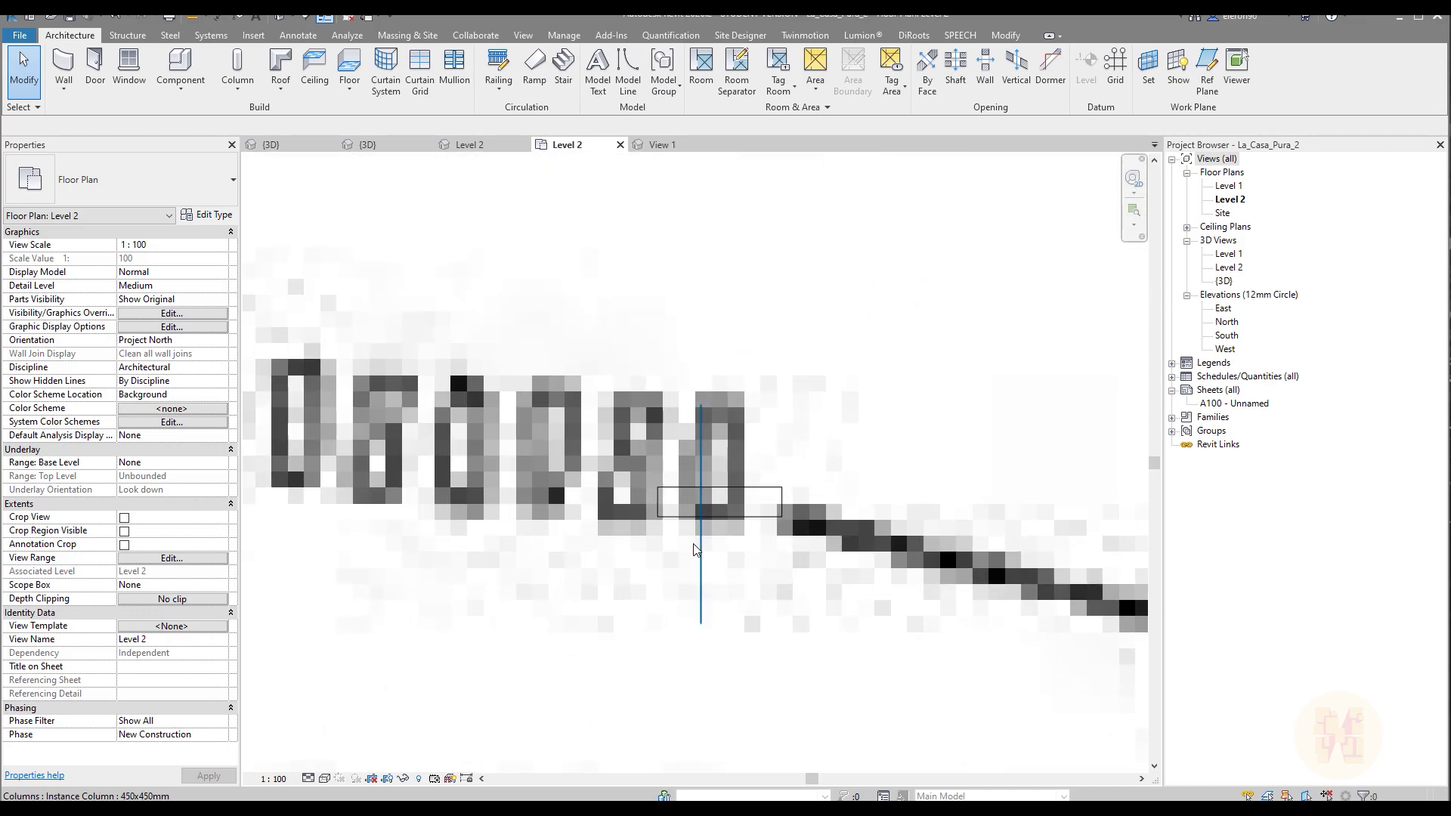
{"action": "left_click", "coordinate": [701, 618]}
{"action": "left_click_drag", "start_coordinate": [701, 622], "coordinate": [691, 624]}
{"action": "key", "text": "Escape"}
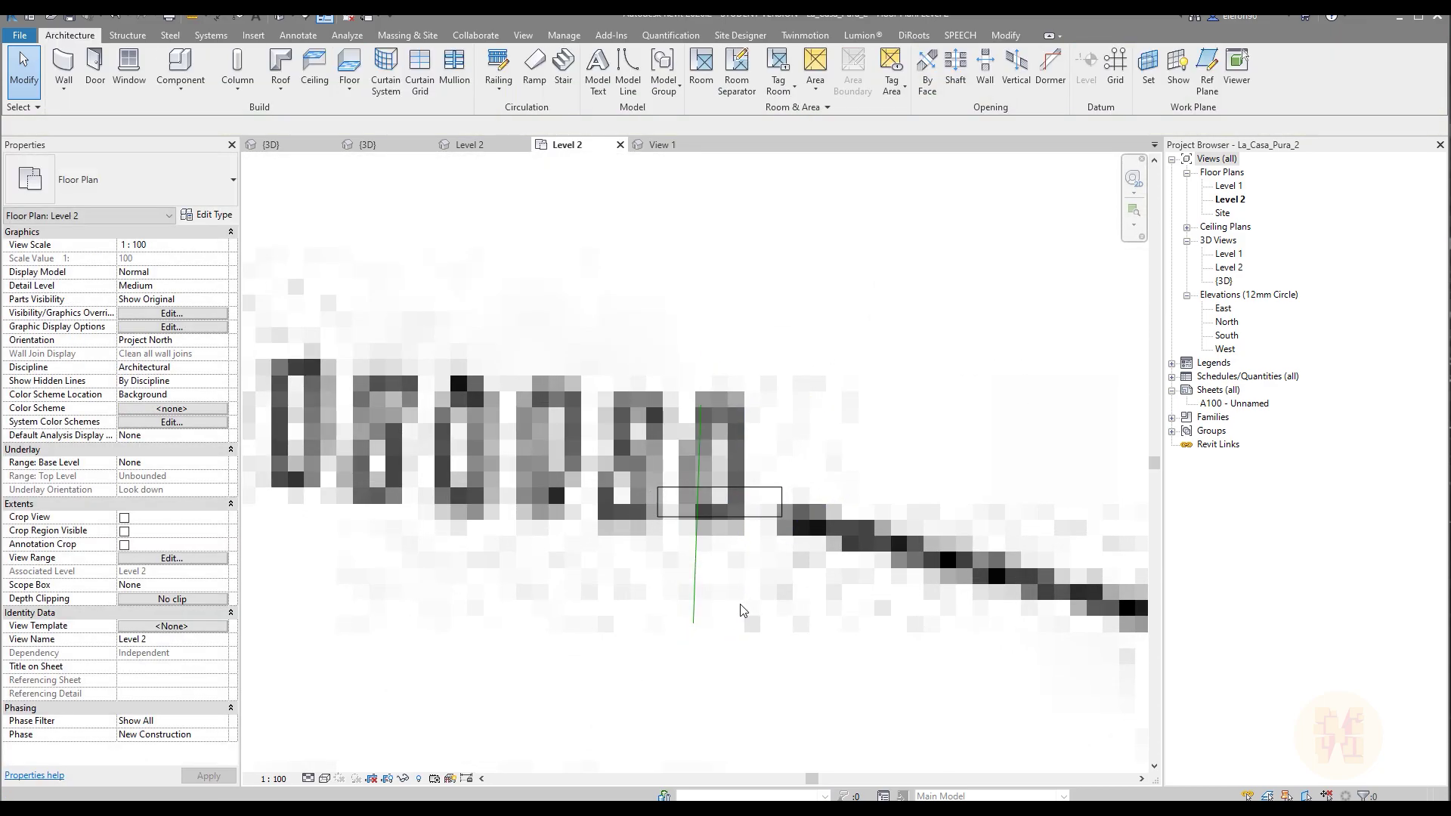
Align a long edge of the newly placed Instance Column with the tilted model line so it follows the drawn slat.
{"action": "key", "text": "l"}
{"action": "left_click", "coordinate": [701, 452]}
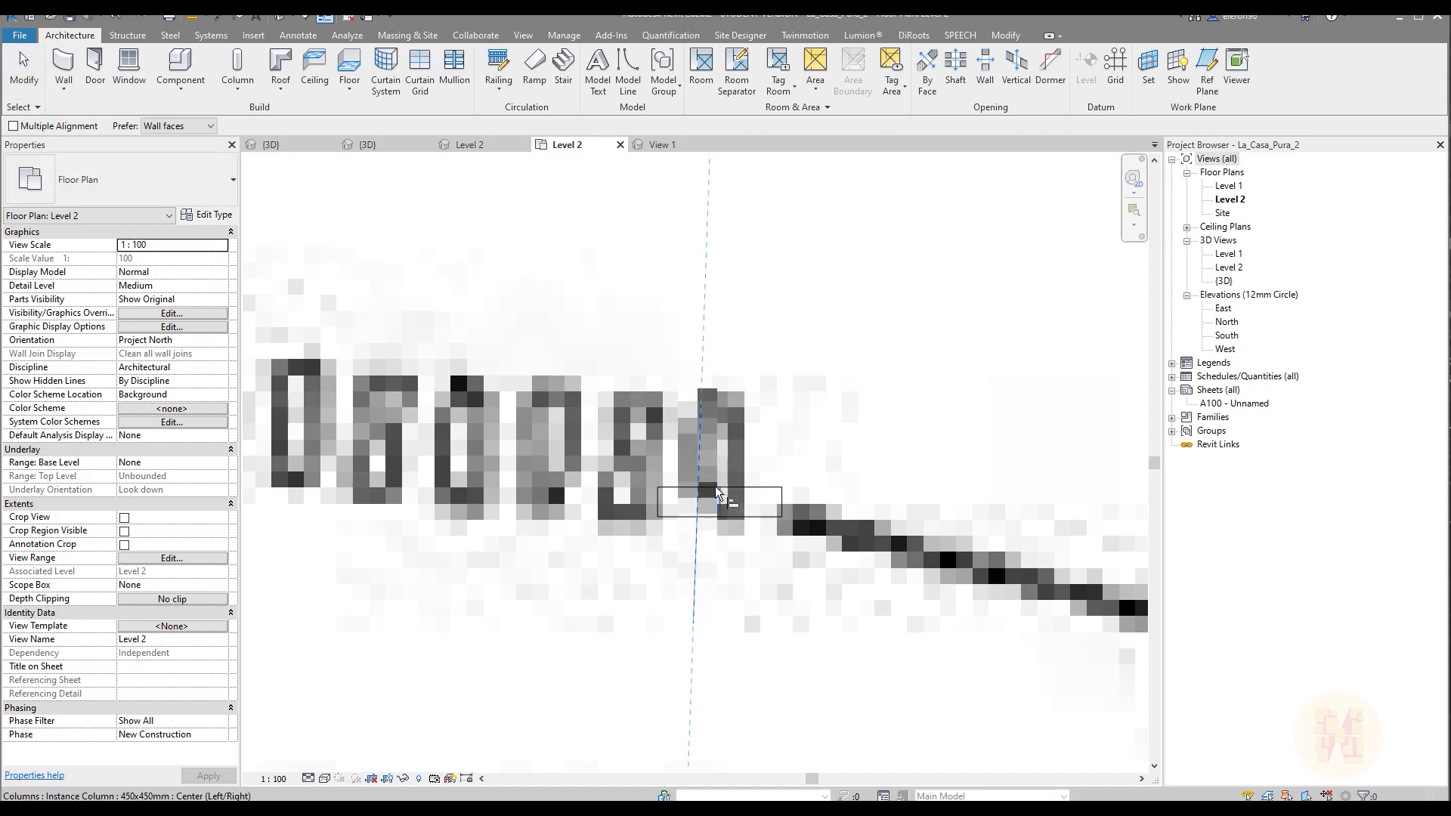
{"action": "left_click", "coordinate": [710, 487]}
{"action": "key", "text": "Escape"}
{"action": "key", "text": "Escape"}
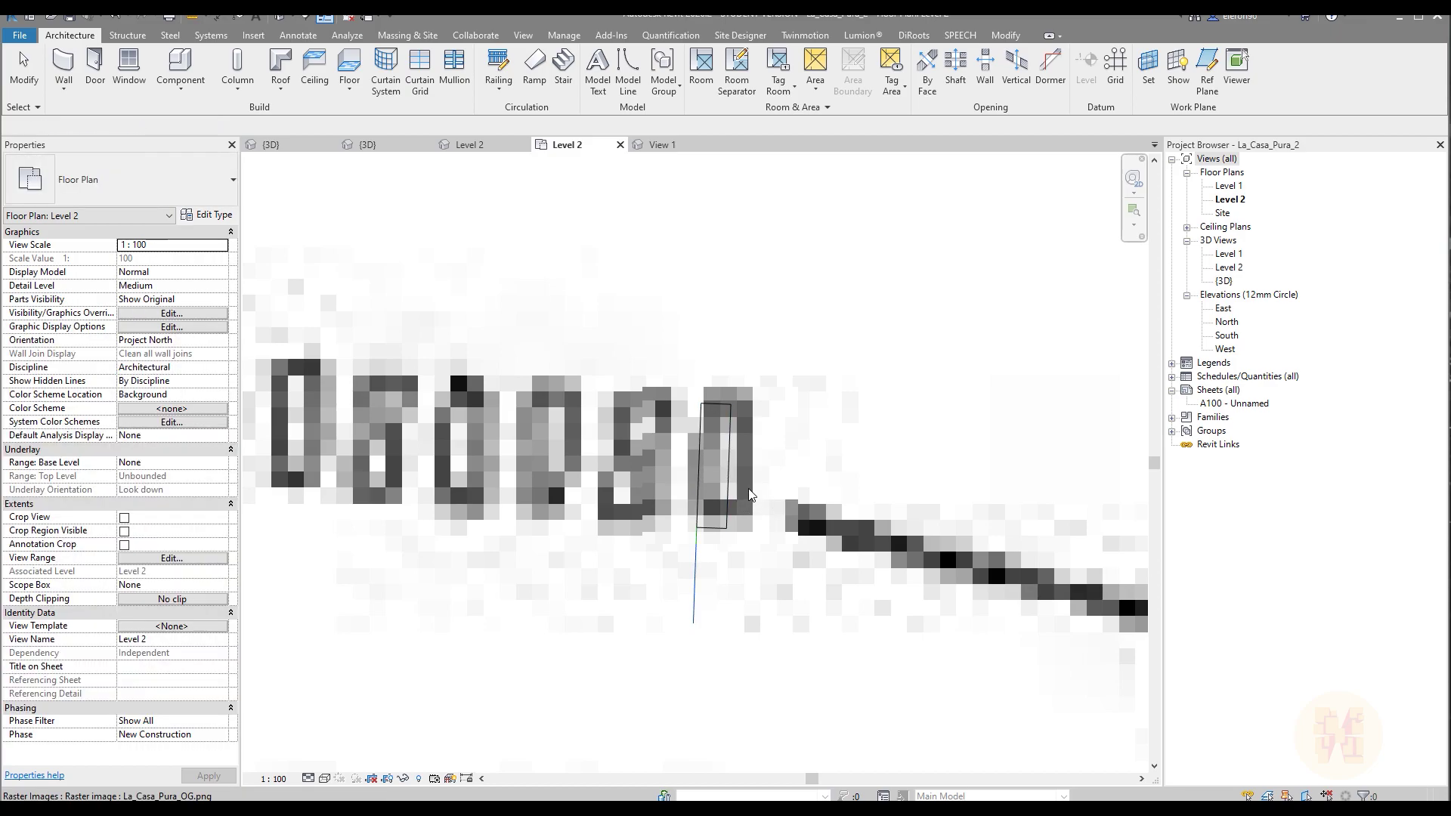
Delete the short tilted model line used to align the easternmost slat of the southern row.
{"action": "scroll", "coordinate": [807, 504], "scroll_direction": "down", "scroll_amount": 3}
{"action": "left_click", "coordinate": [762, 479]}
{"action": "key", "text": "Escape"}
{"action": "left_click", "coordinate": [760, 477]}
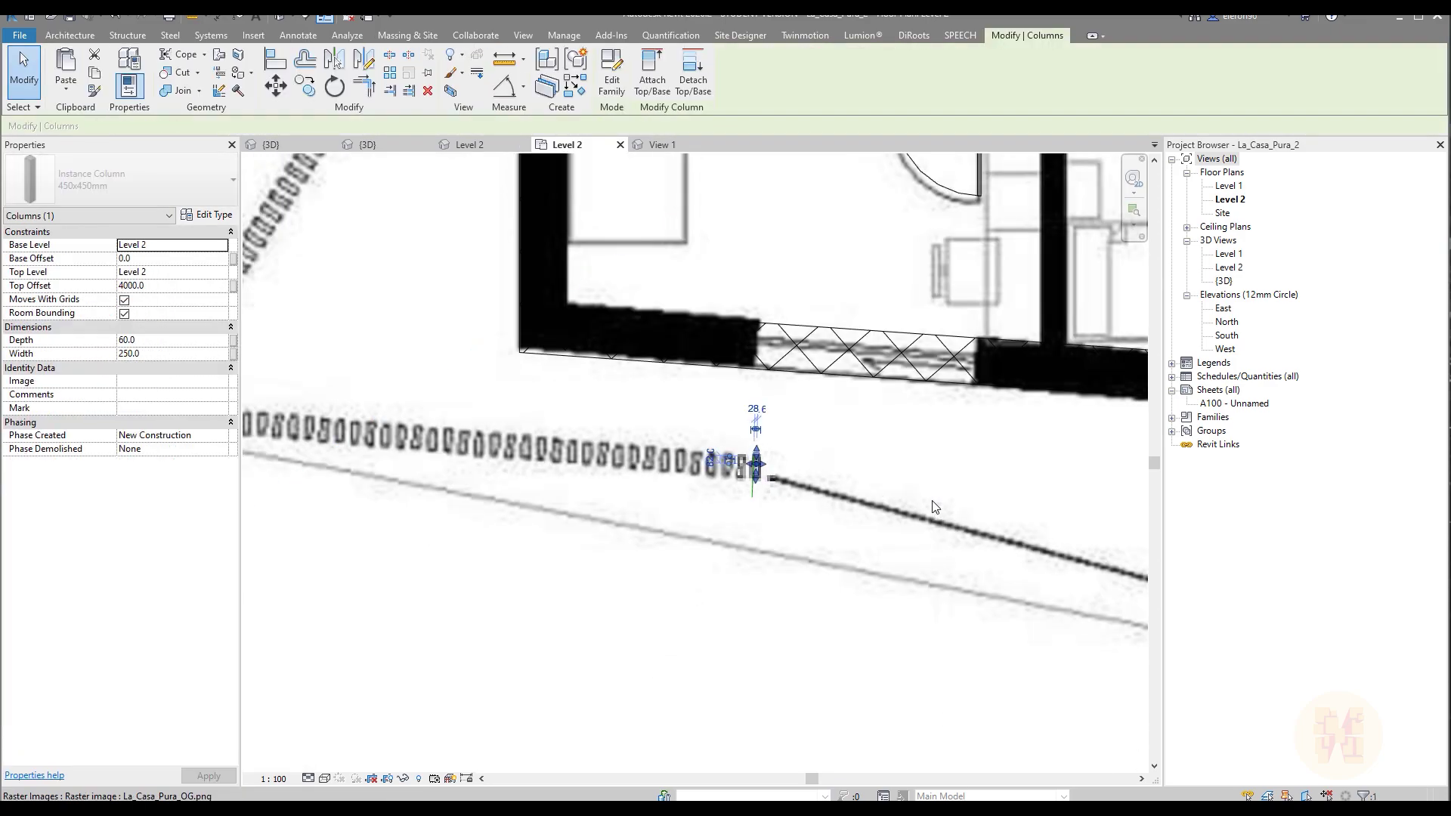
{"action": "key", "text": "Escape"}
{"action": "left_click", "coordinate": [753, 492]}
{"action": "key", "text": "Delete"}
Array the easternmost slat of the southern row as a grouped linear array, placing the second copy on the next drawn slat to the west.
{"action": "middle_click_drag", "start_coordinate": [671, 450], "coordinate": [840, 475]}
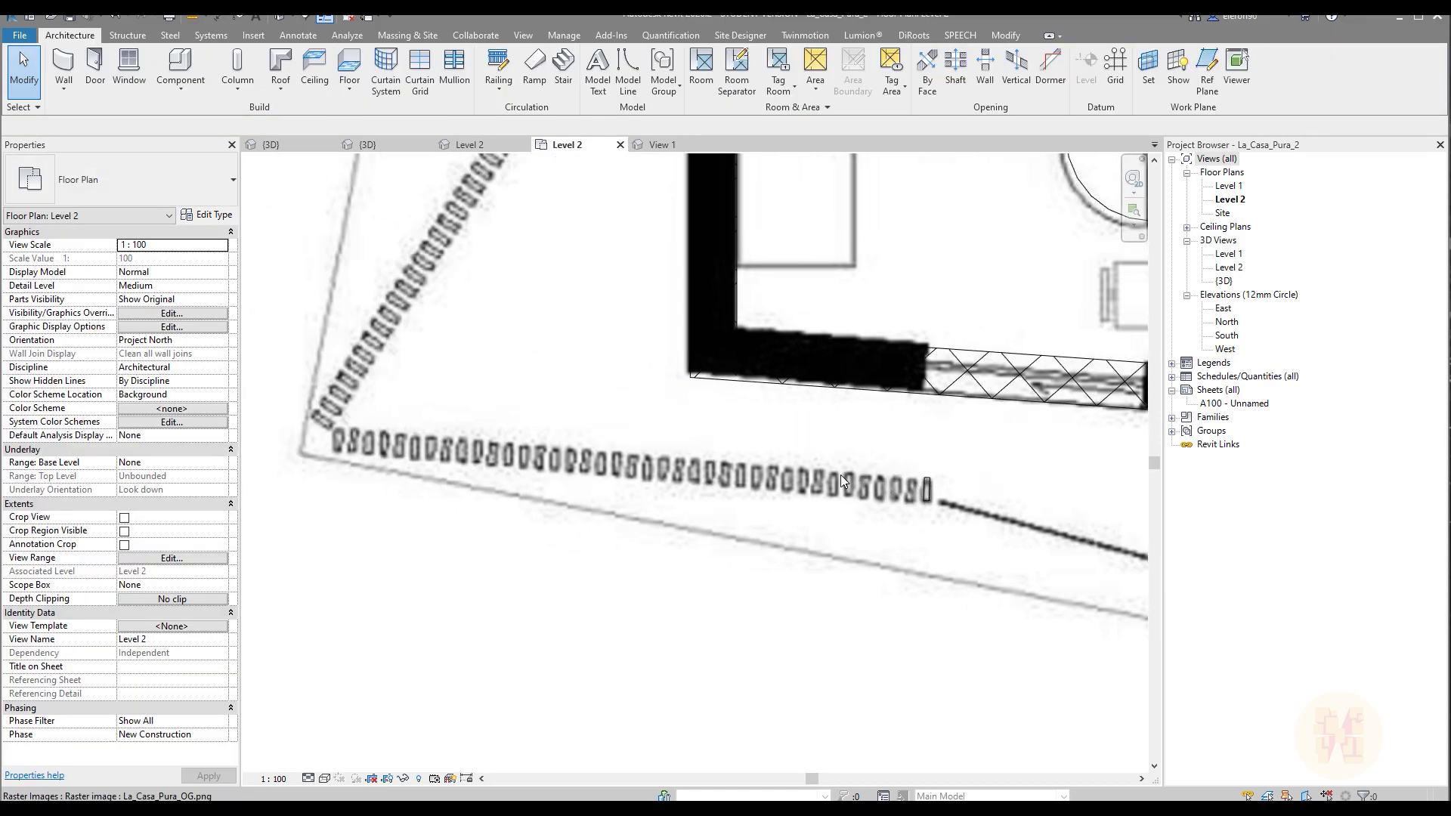
{"action": "left_click", "coordinate": [929, 498]}
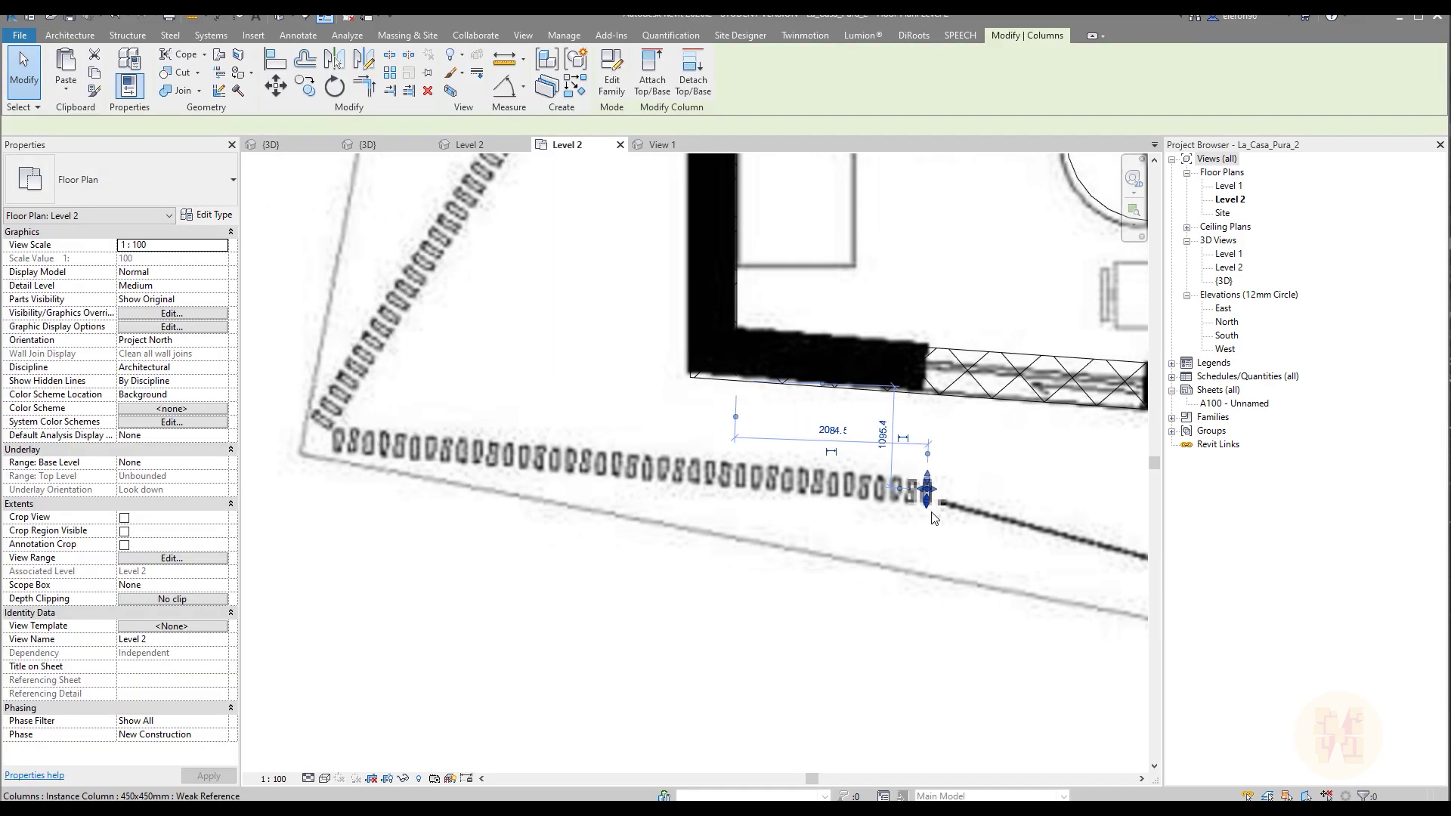
{"action": "left_click", "coordinate": [390, 73]}
{"action": "left_click", "coordinate": [403, 125]}
{"action": "scroll", "coordinate": [904, 465], "scroll_direction": "up", "scroll_amount": 4}
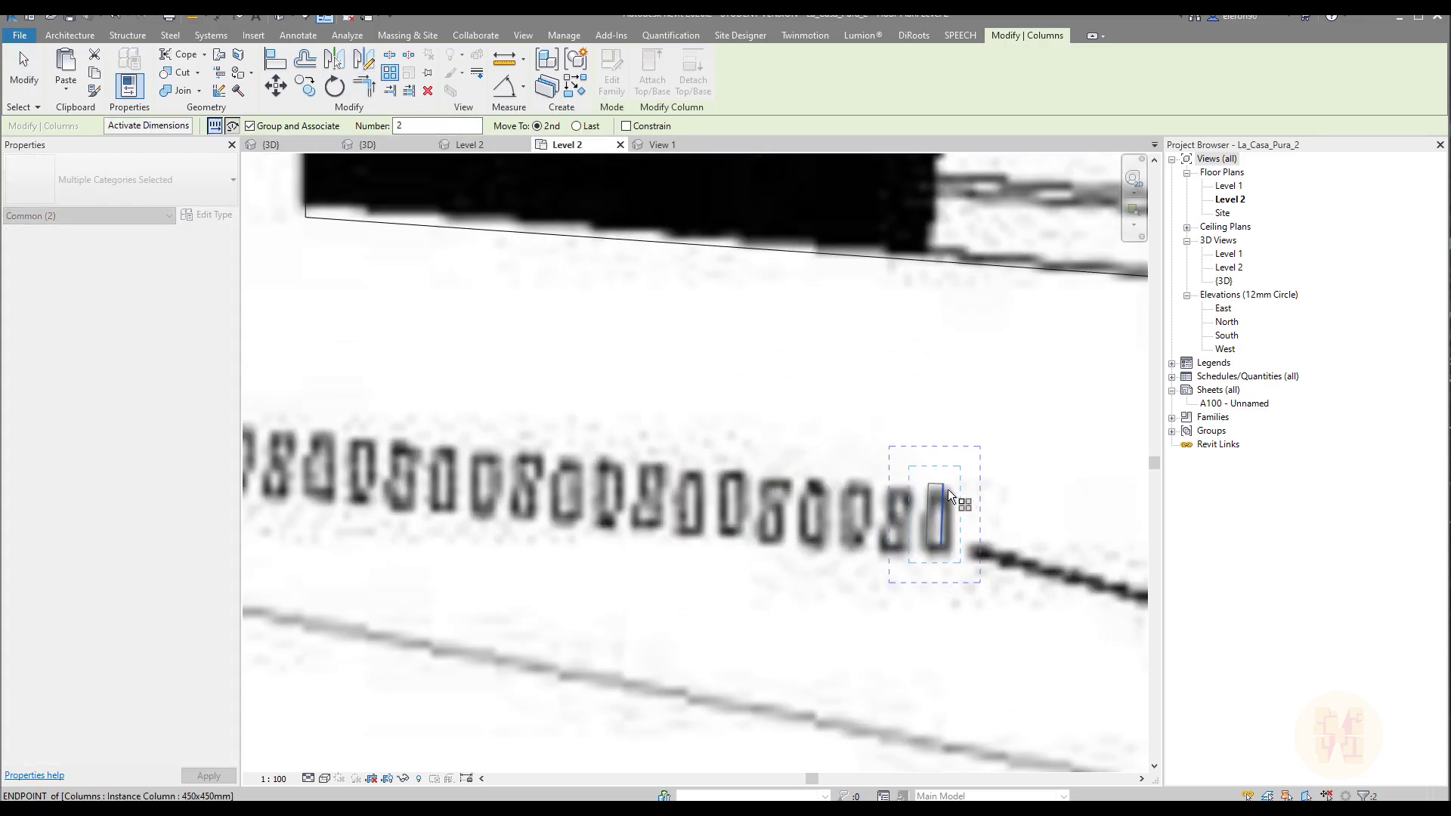
{"action": "left_click", "coordinate": [940, 489]}
{"action": "scroll", "coordinate": [941, 488], "scroll_direction": "up", "scroll_amount": 3}
{"action": "scroll", "coordinate": [917, 488], "scroll_direction": "up", "scroll_amount": 2}
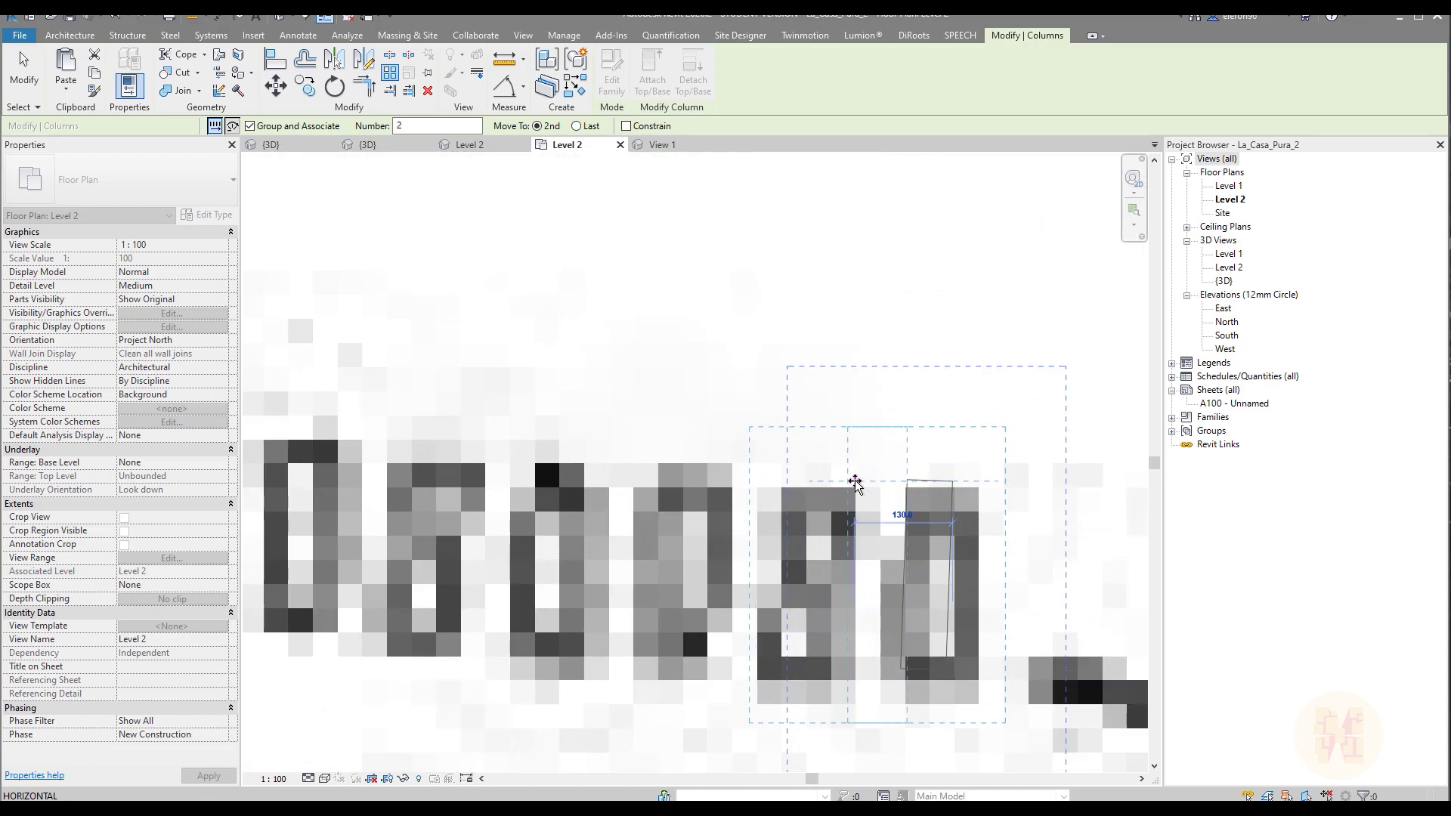
{"action": "scroll", "coordinate": [852, 474], "scroll_direction": "up", "scroll_amount": 2}
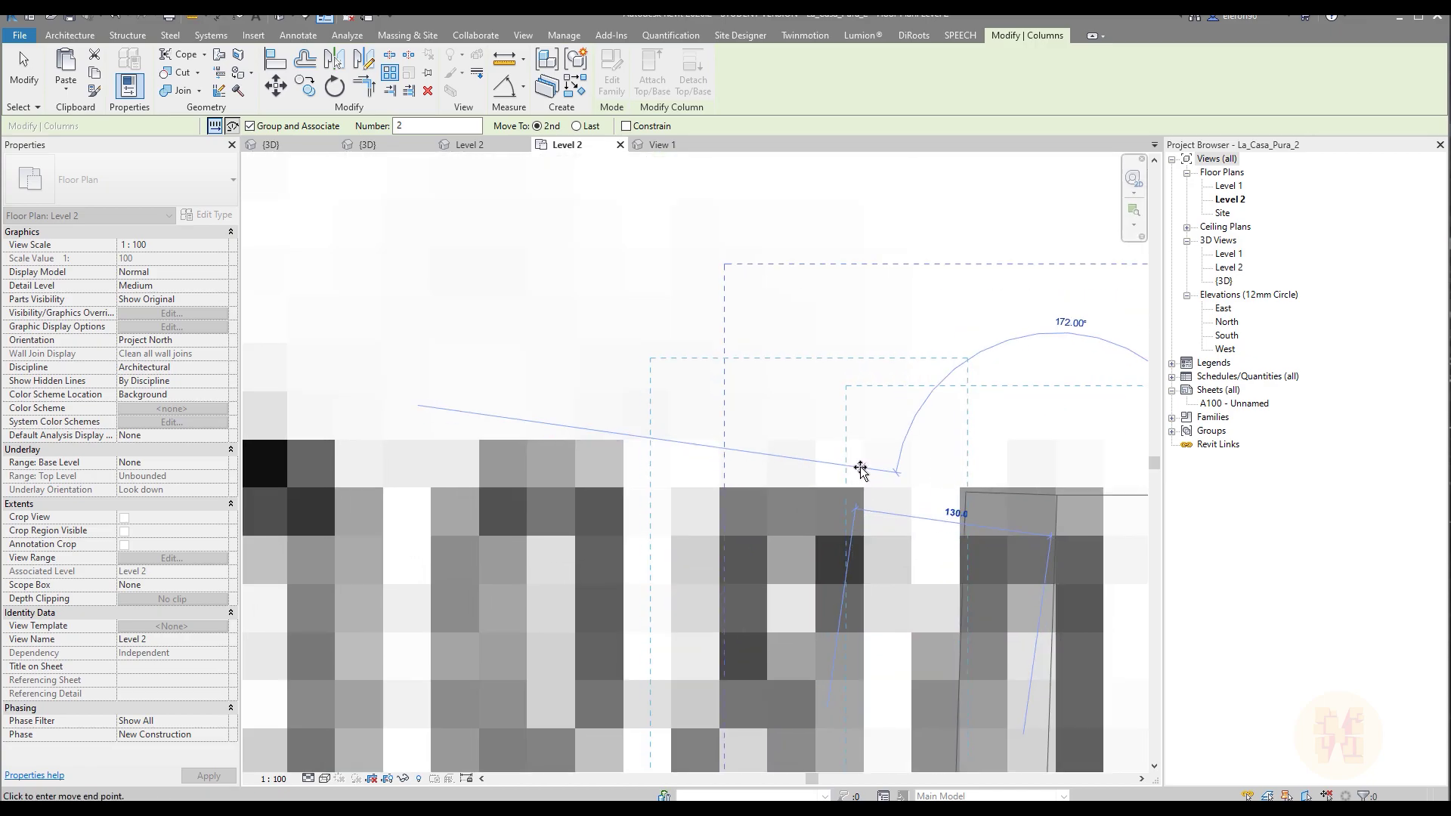
{"action": "left_click", "coordinate": [861, 470]}
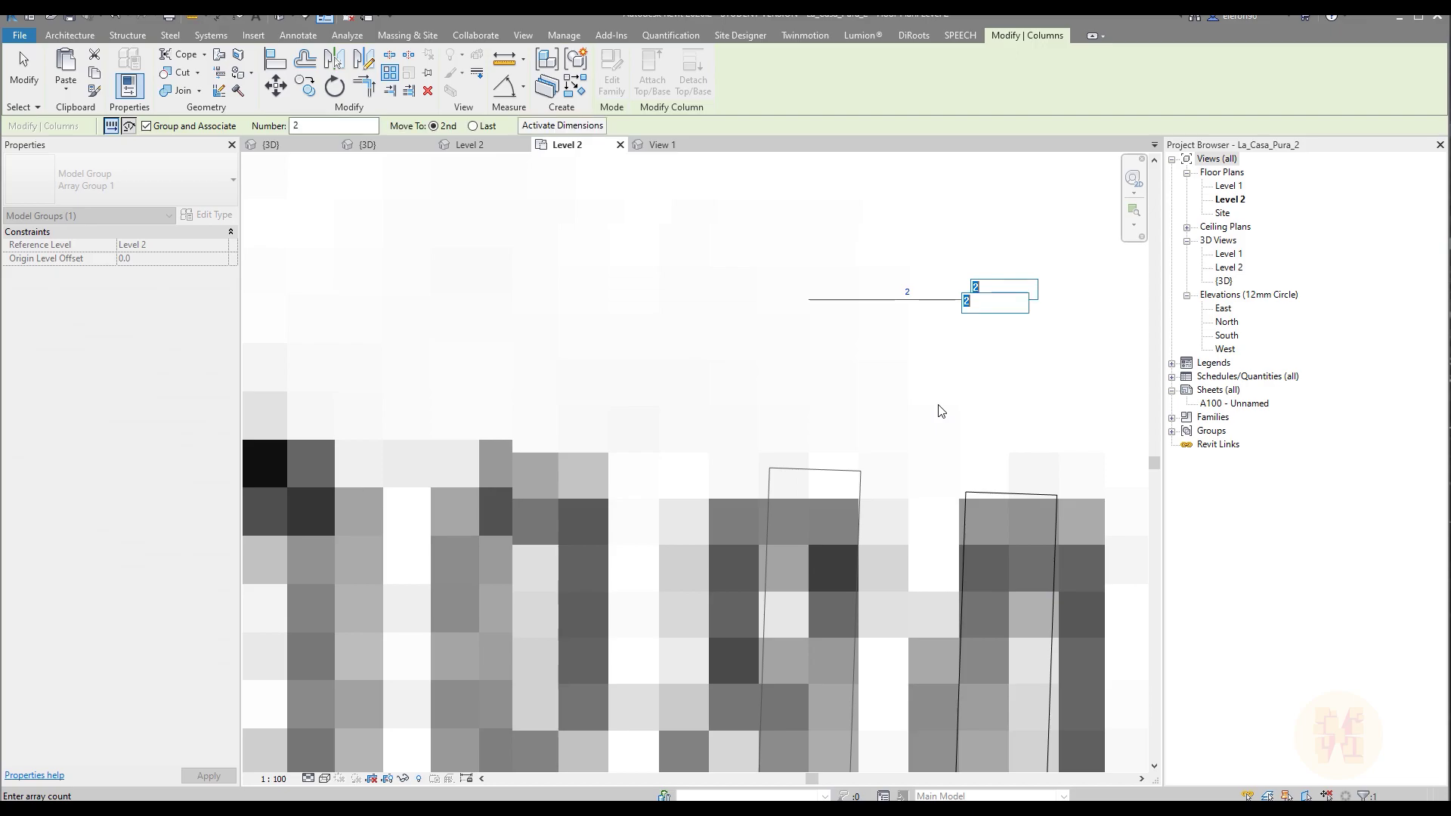
Set the southern slat array's count to 50 so the row reaches the last drawn slat in the west.
{"action": "scroll", "coordinate": [941, 410], "scroll_direction": "down", "scroll_amount": 4}
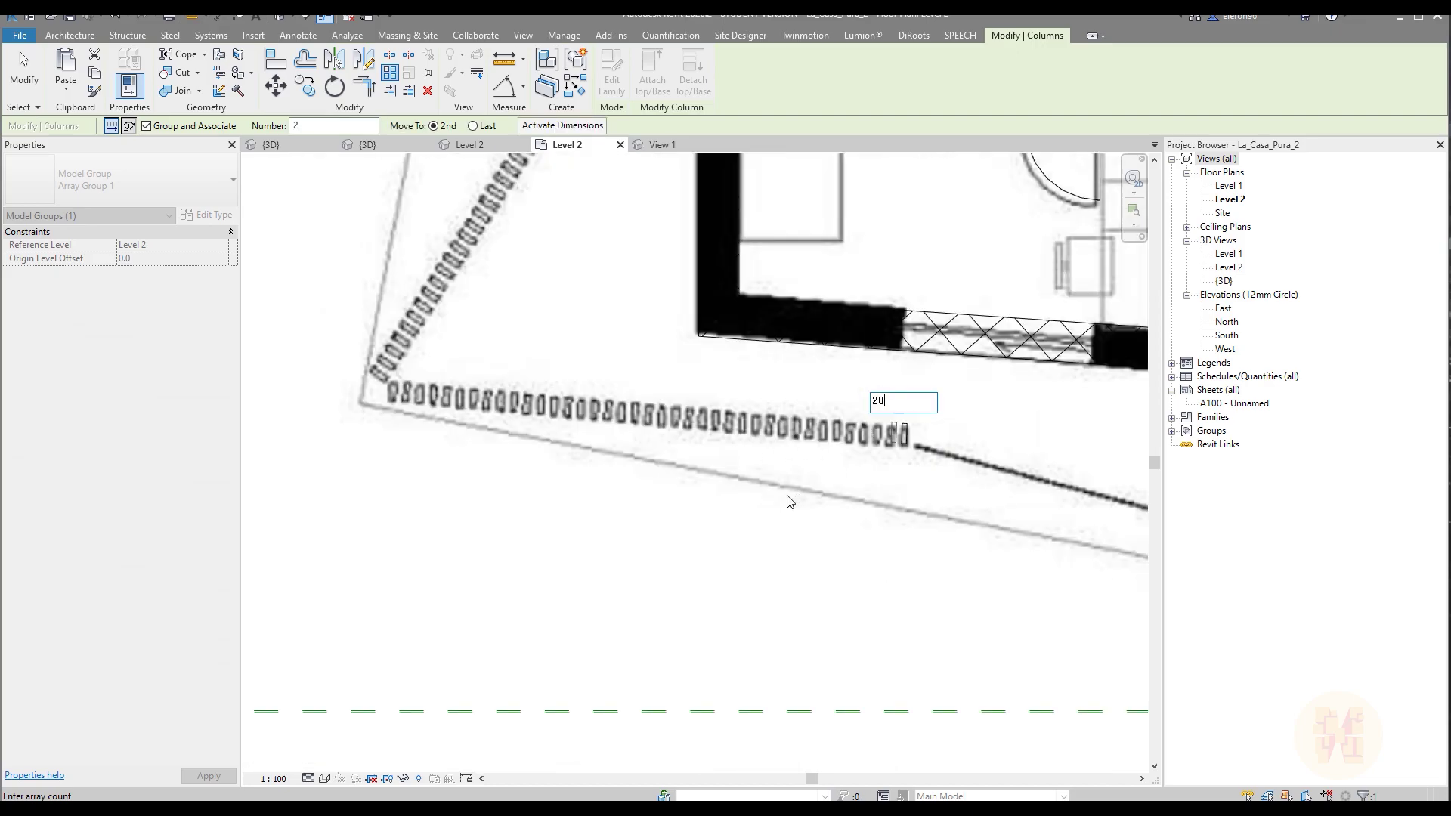
{"action": "type", "text": "20"}
{"action": "key", "text": "Return"}
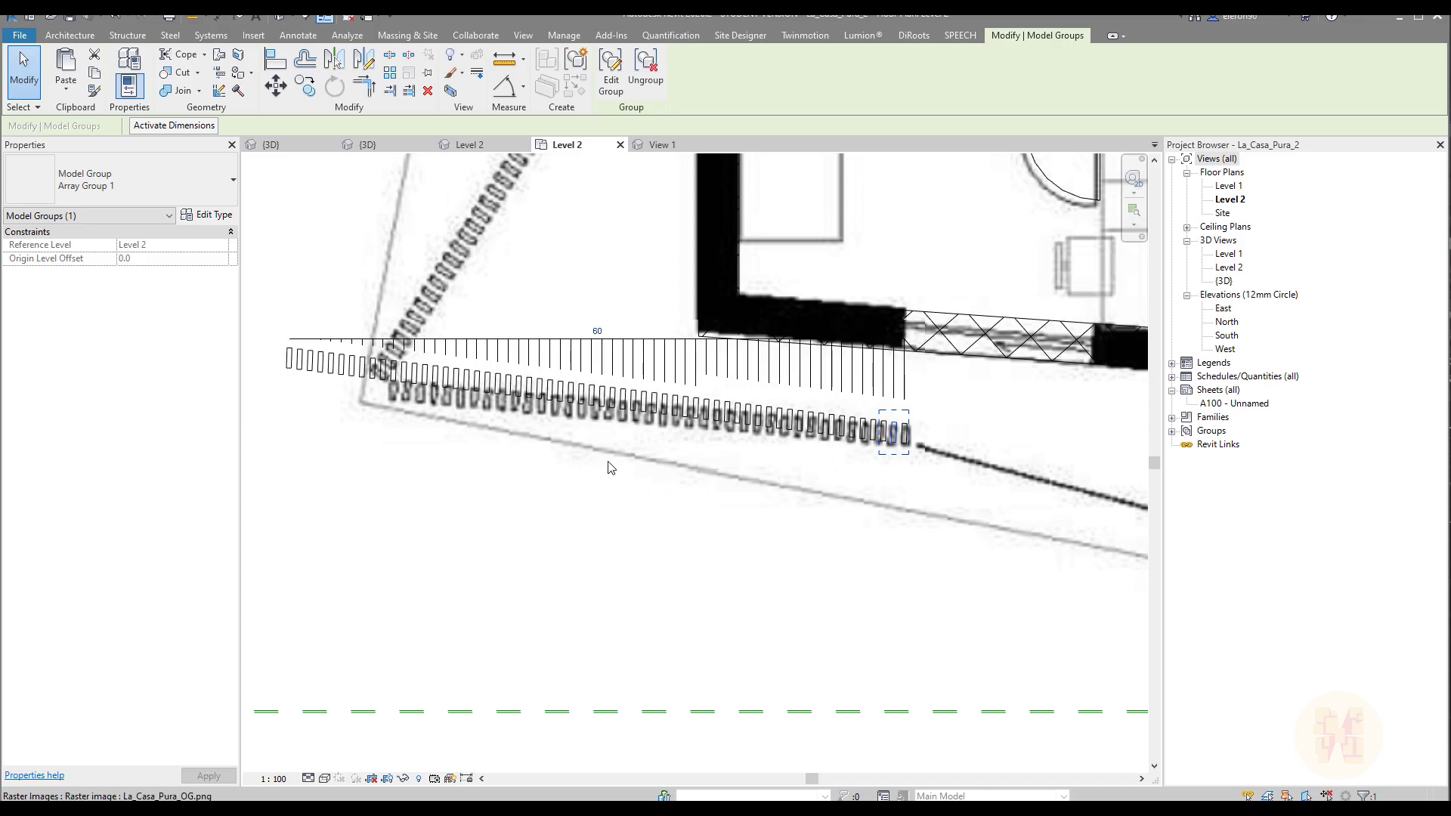
{"action": "left_click", "coordinate": [597, 333]}
{"action": "type", "text": "50"}
{"action": "key", "text": "Return"}
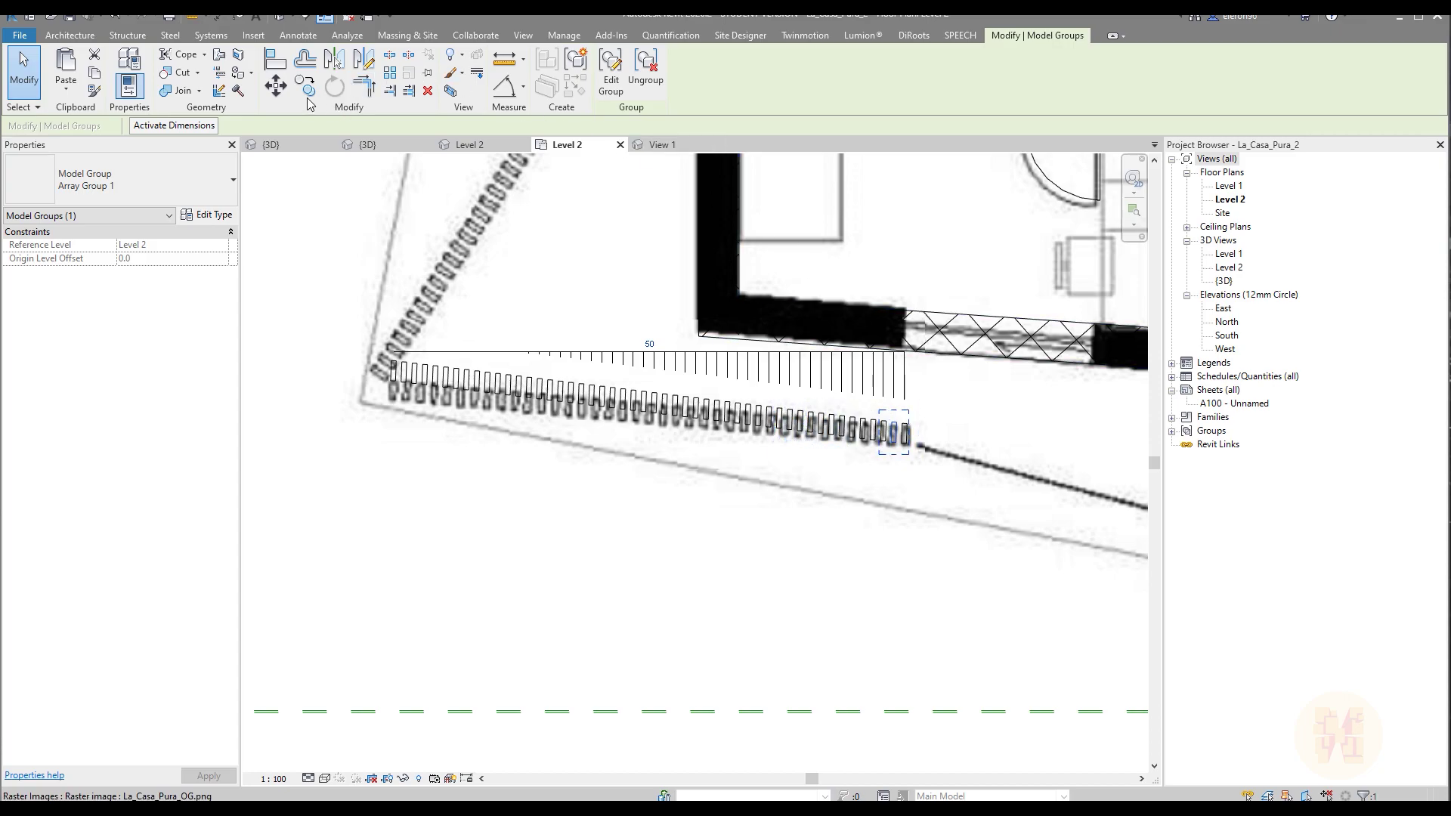
Try to rotate the easternmost slat by about 10° inside its array group and finish the group edit.
{"action": "double_click", "coordinate": [905, 434]}
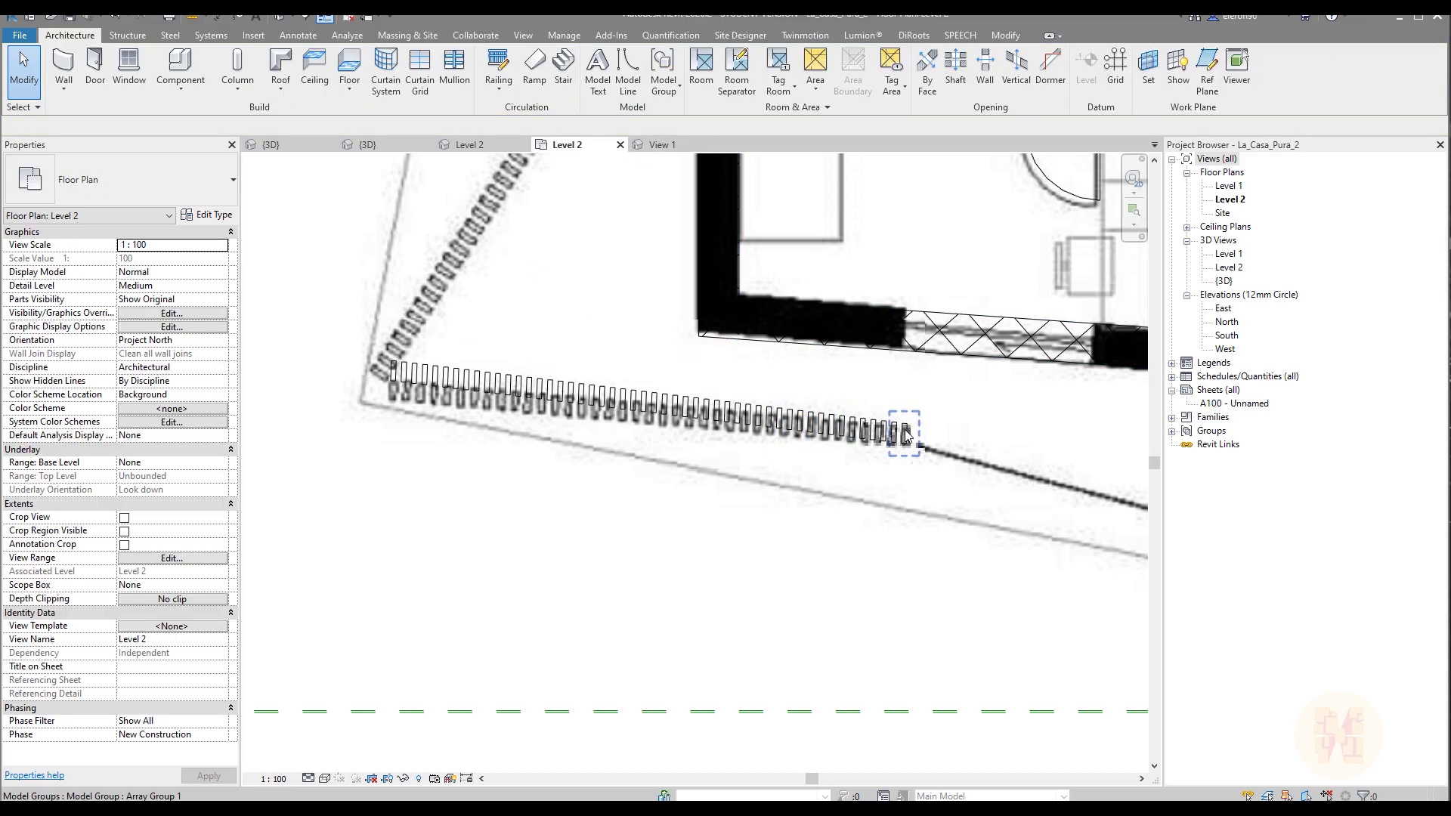
{"action": "left_click", "coordinate": [904, 434]}
{"action": "left_click", "coordinate": [334, 86]}
{"action": "left_click", "coordinate": [846, 391]}
{"action": "left_click", "coordinate": [822, 387]}
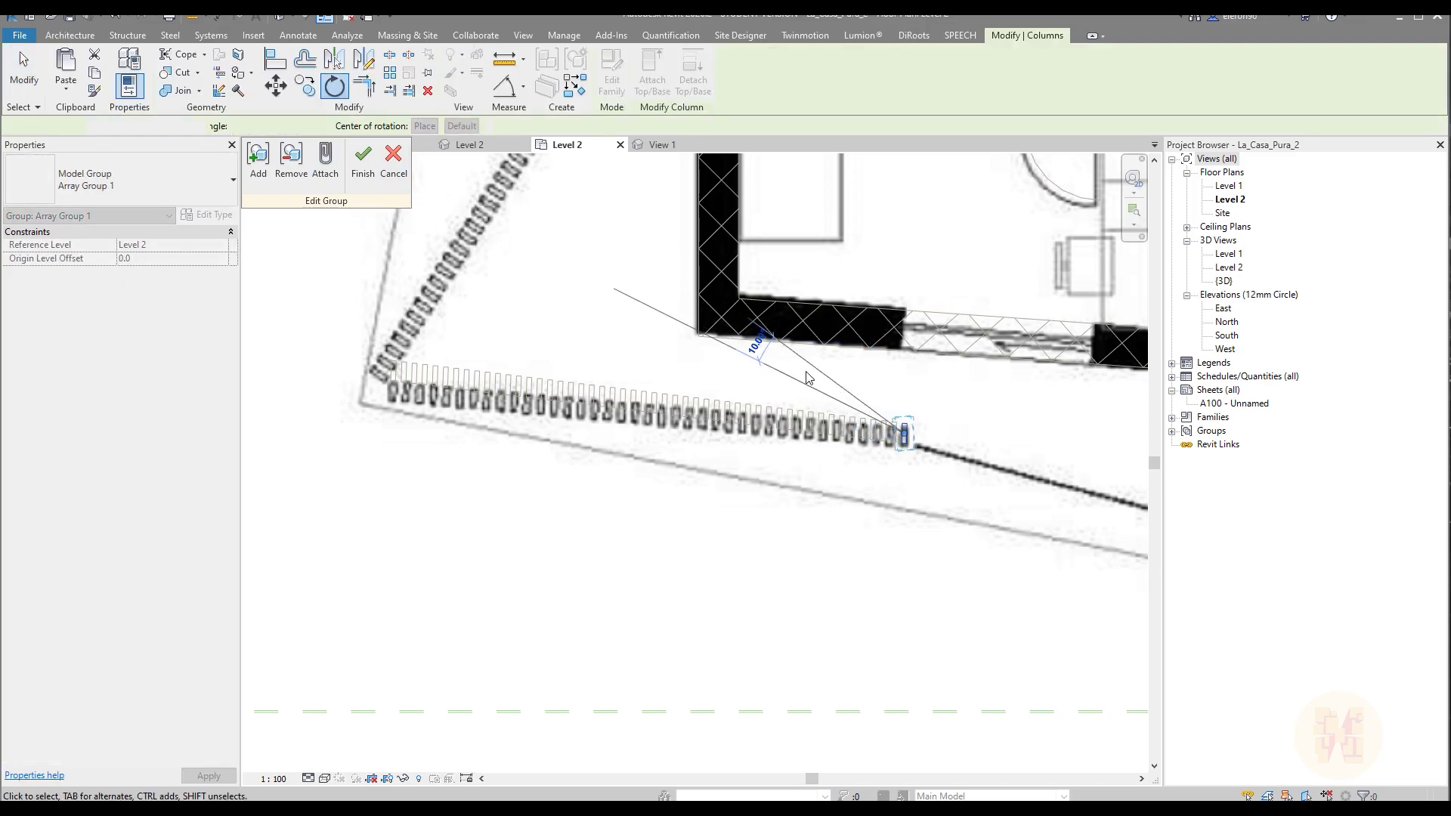
{"action": "left_click", "coordinate": [357, 167]}
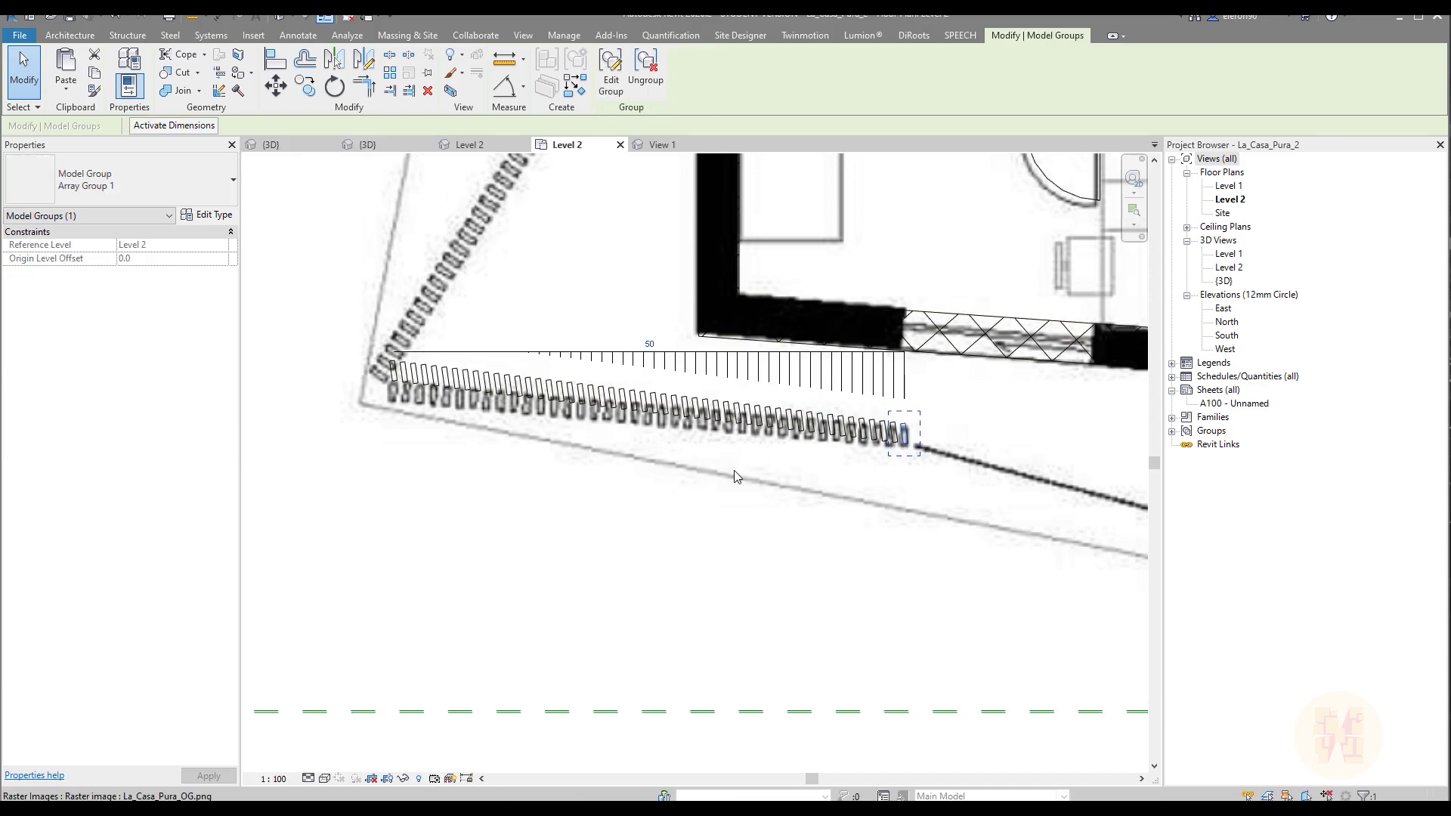
Undo the slat rotation made inside the array group and cancel the reopened group edit.
{"action": "key", "text": "e"}
{"action": "key", "text": "g"}
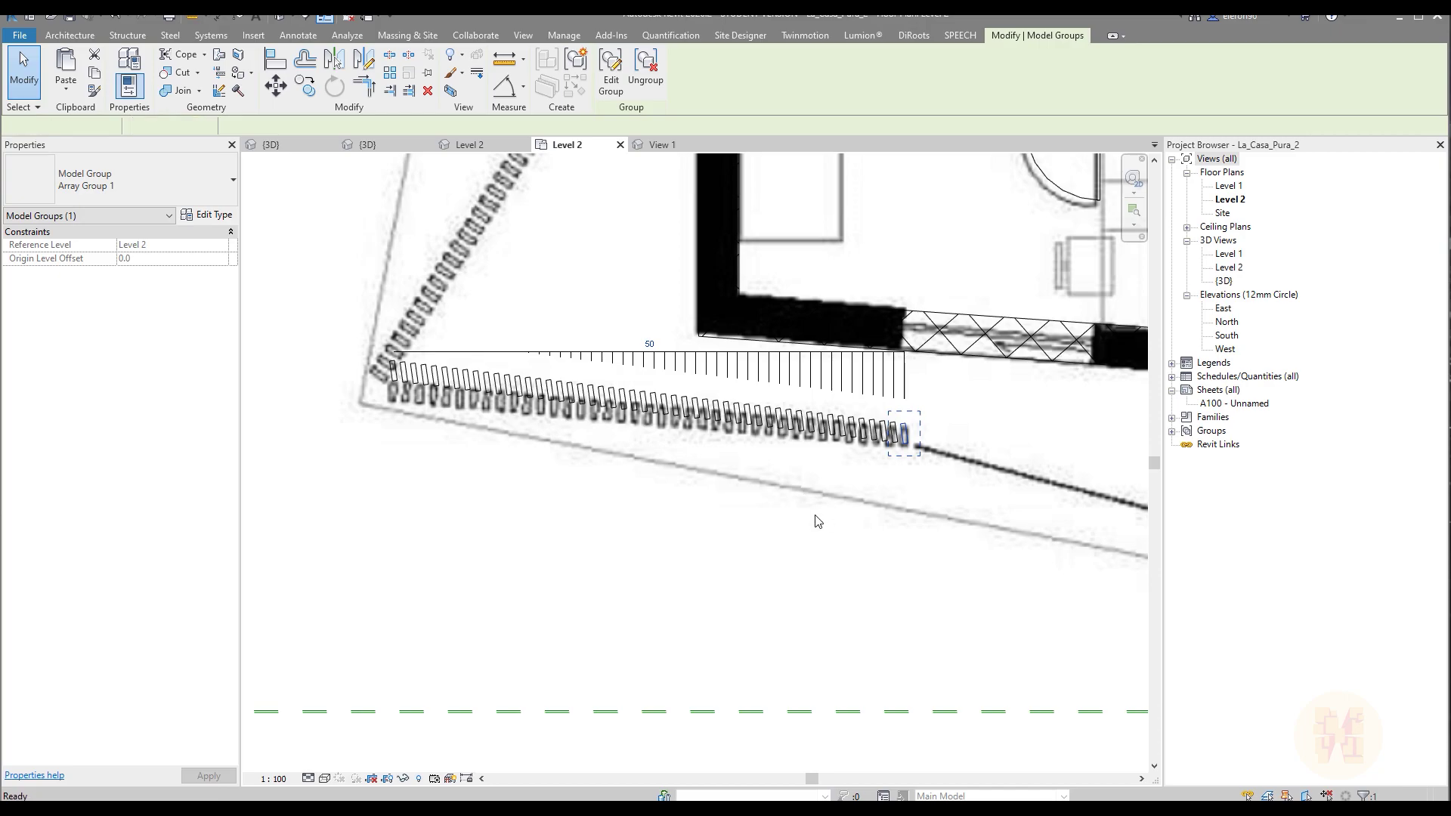
{"action": "left_click", "coordinate": [402, 162]}
{"action": "left_click", "coordinate": [395, 161]}
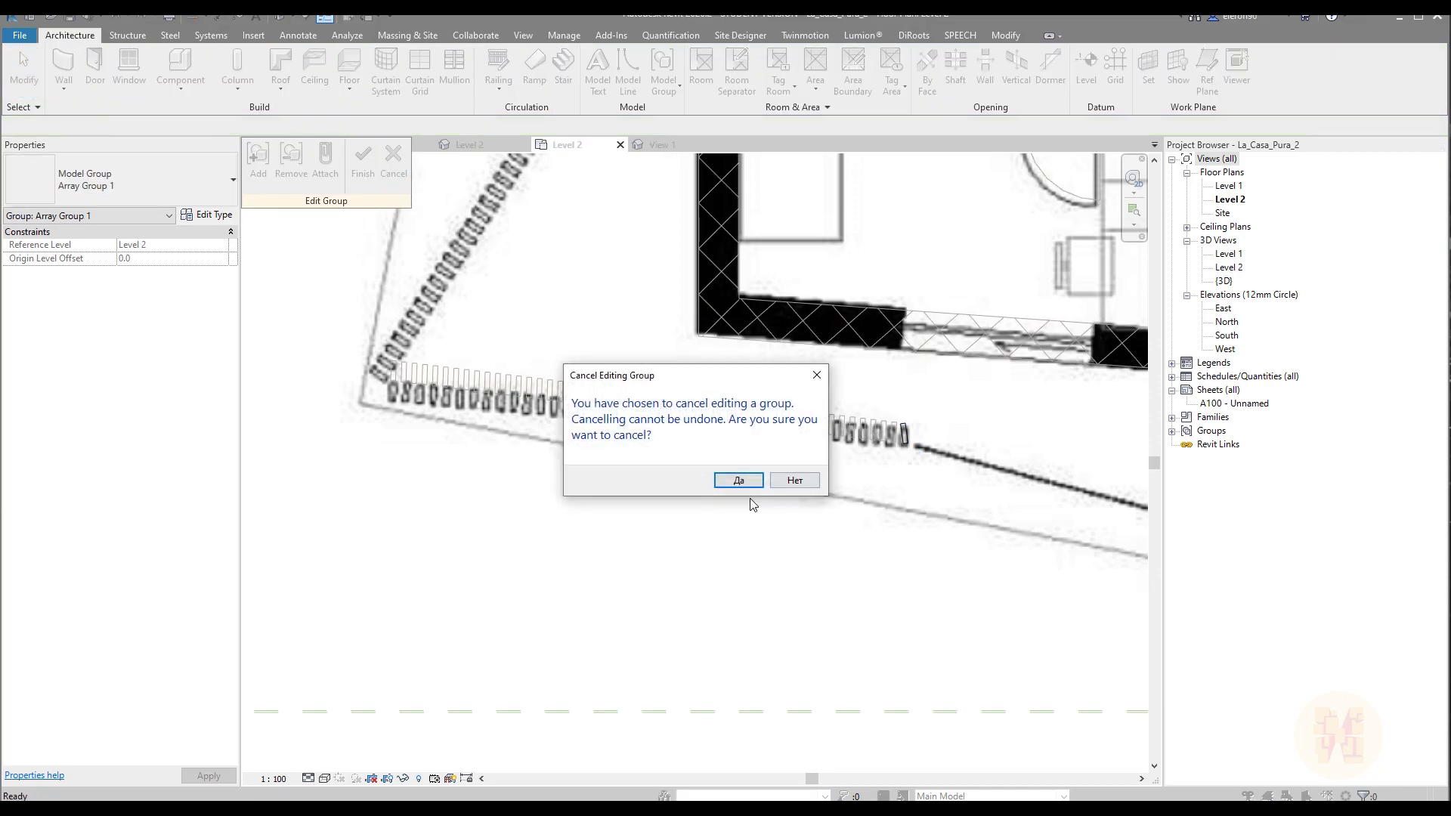
{"action": "left_click", "coordinate": [738, 479]}
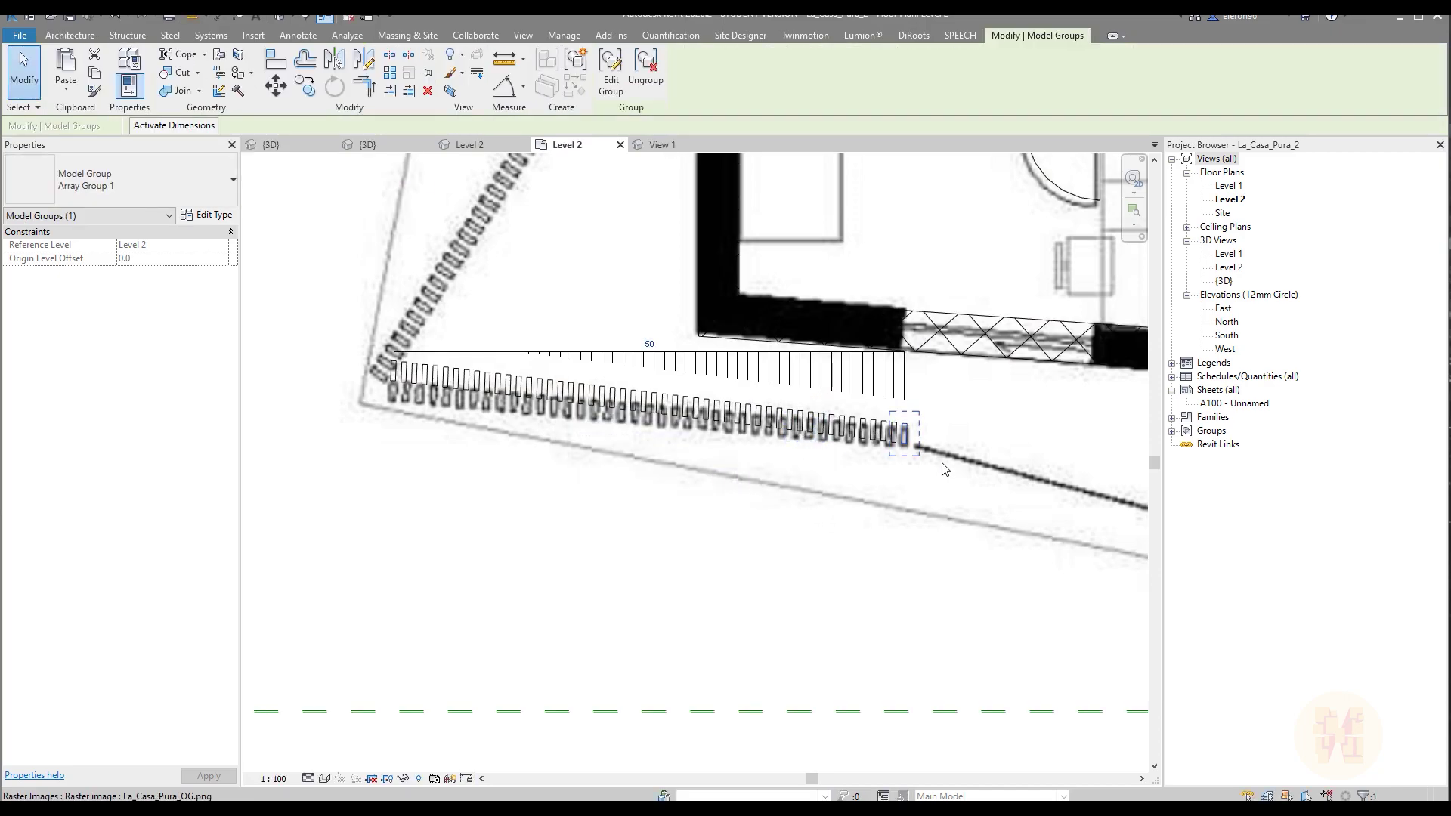
{"action": "key", "text": "Escape"}
Rotate the whole southern slat array about its easternmost slat so the western end lands on the drawn slats.
{"action": "left_click_drag", "start_coordinate": [326, 531], "coordinate": [990, 345]}
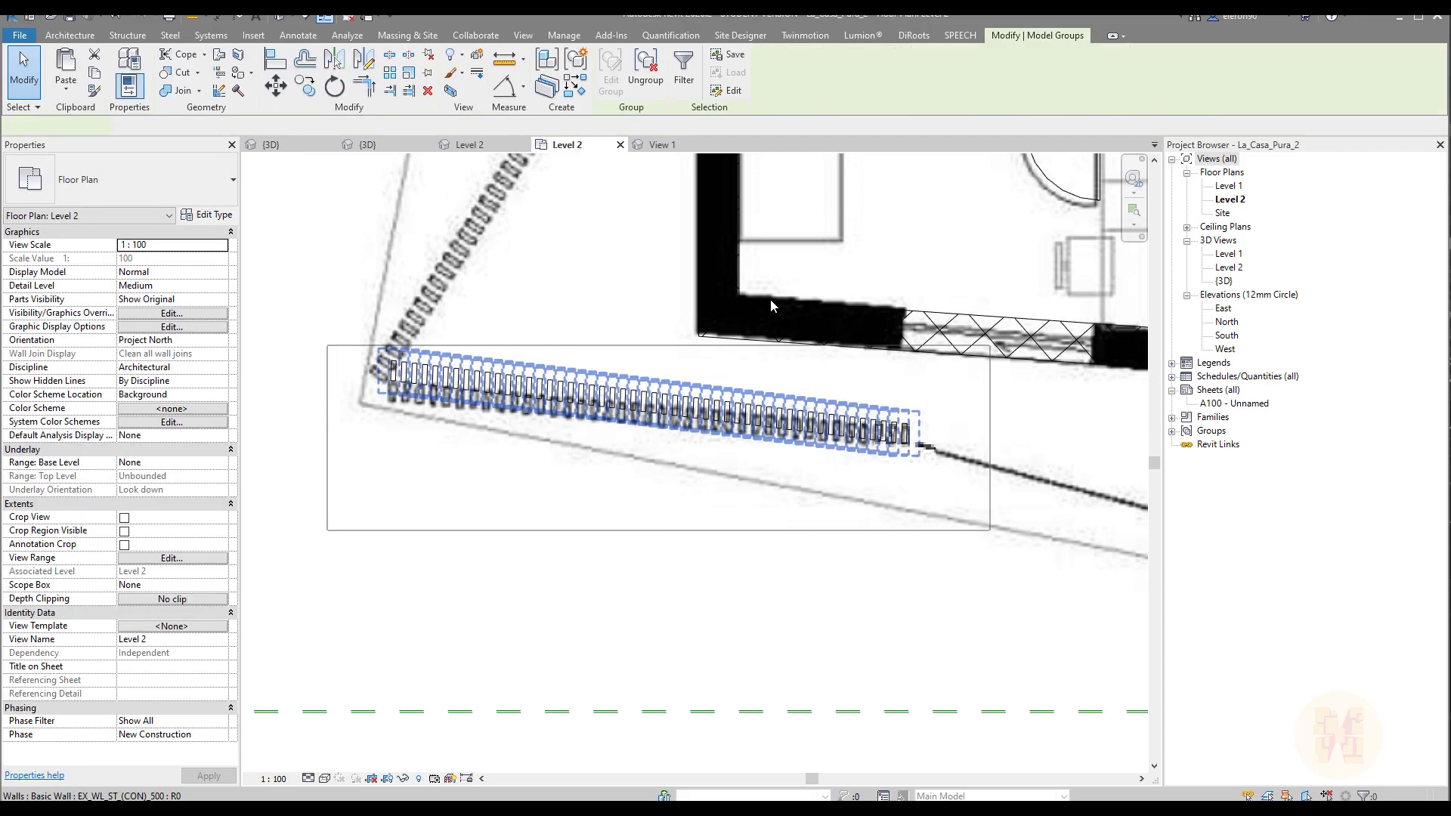
{"action": "left_click", "coordinate": [334, 87]}
{"action": "left_click", "coordinate": [451, 127]}
{"action": "scroll", "coordinate": [914, 423], "scroll_direction": "up", "scroll_amount": 6}
{"action": "left_click", "coordinate": [863, 429]}
{"action": "scroll", "coordinate": [869, 425], "scroll_direction": "down", "scroll_amount": 8}
{"action": "scroll", "coordinate": [644, 386], "scroll_direction": "up", "scroll_amount": 3}
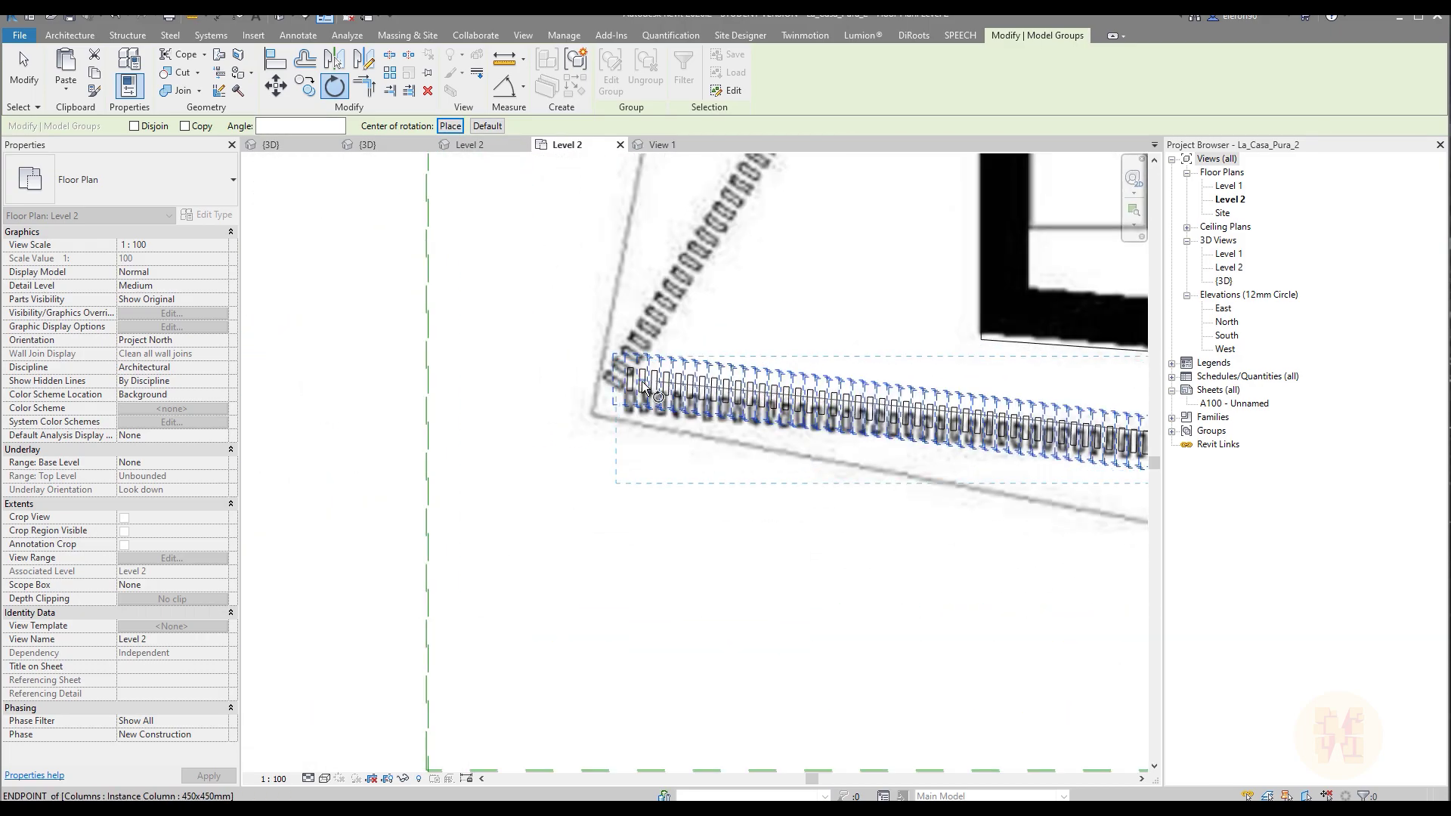
{"action": "scroll", "coordinate": [645, 386], "scroll_direction": "up", "scroll_amount": 3}
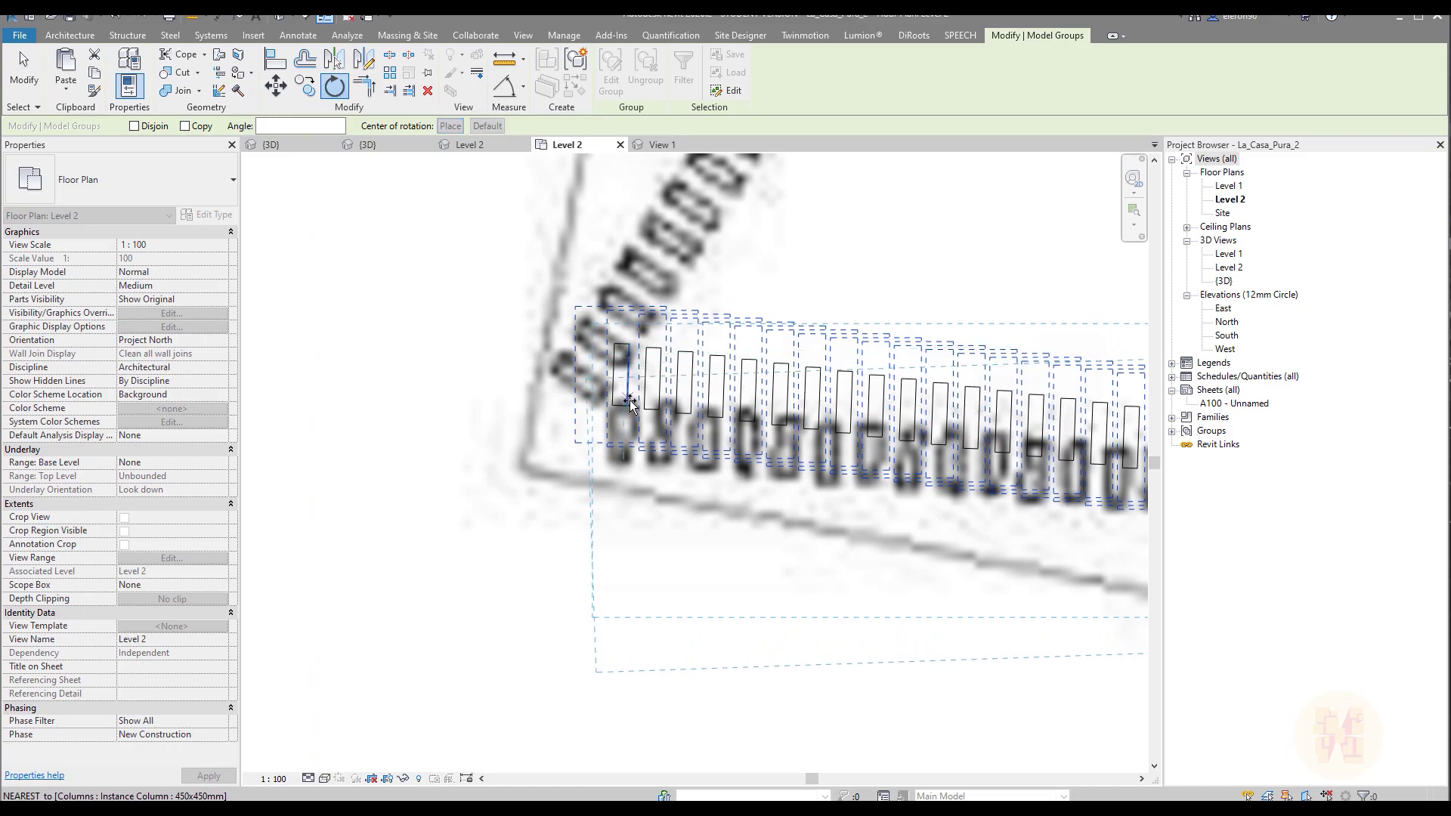
{"action": "left_click", "coordinate": [629, 405]}
{"action": "scroll", "coordinate": [628, 402], "scroll_direction": "up", "scroll_amount": 5}
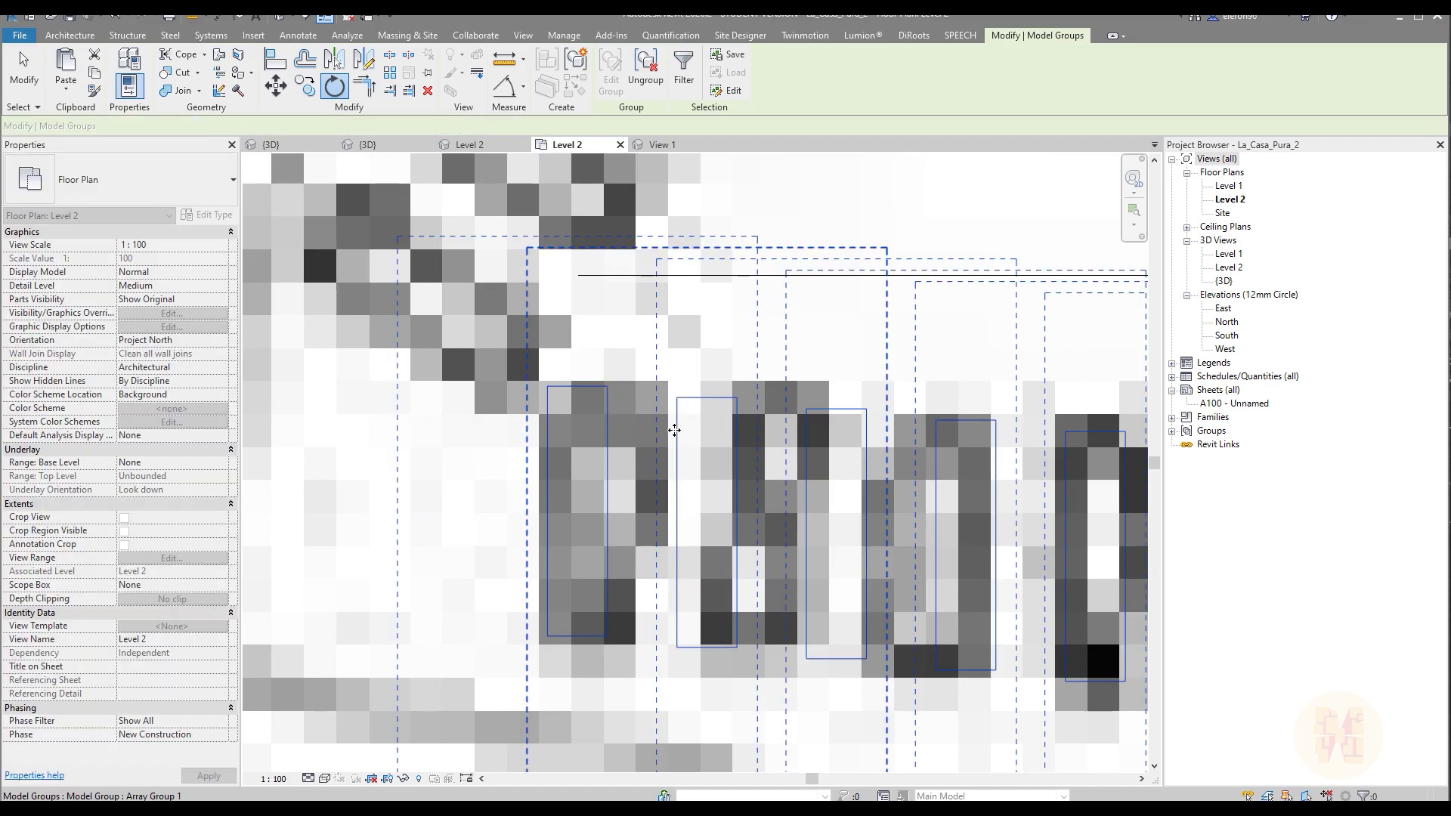
{"action": "scroll", "coordinate": [684, 420], "scroll_direction": "down", "scroll_amount": 7}
{"action": "middle_click_drag", "start_coordinate": [842, 481], "coordinate": [505, 437]}
{"action": "key", "text": "Escape"}
Examine the slat rows around the house on the Level 2 plan, including the row below the northeastern corner.
{"action": "scroll", "coordinate": [719, 509], "scroll_direction": "down", "scroll_amount": 4}
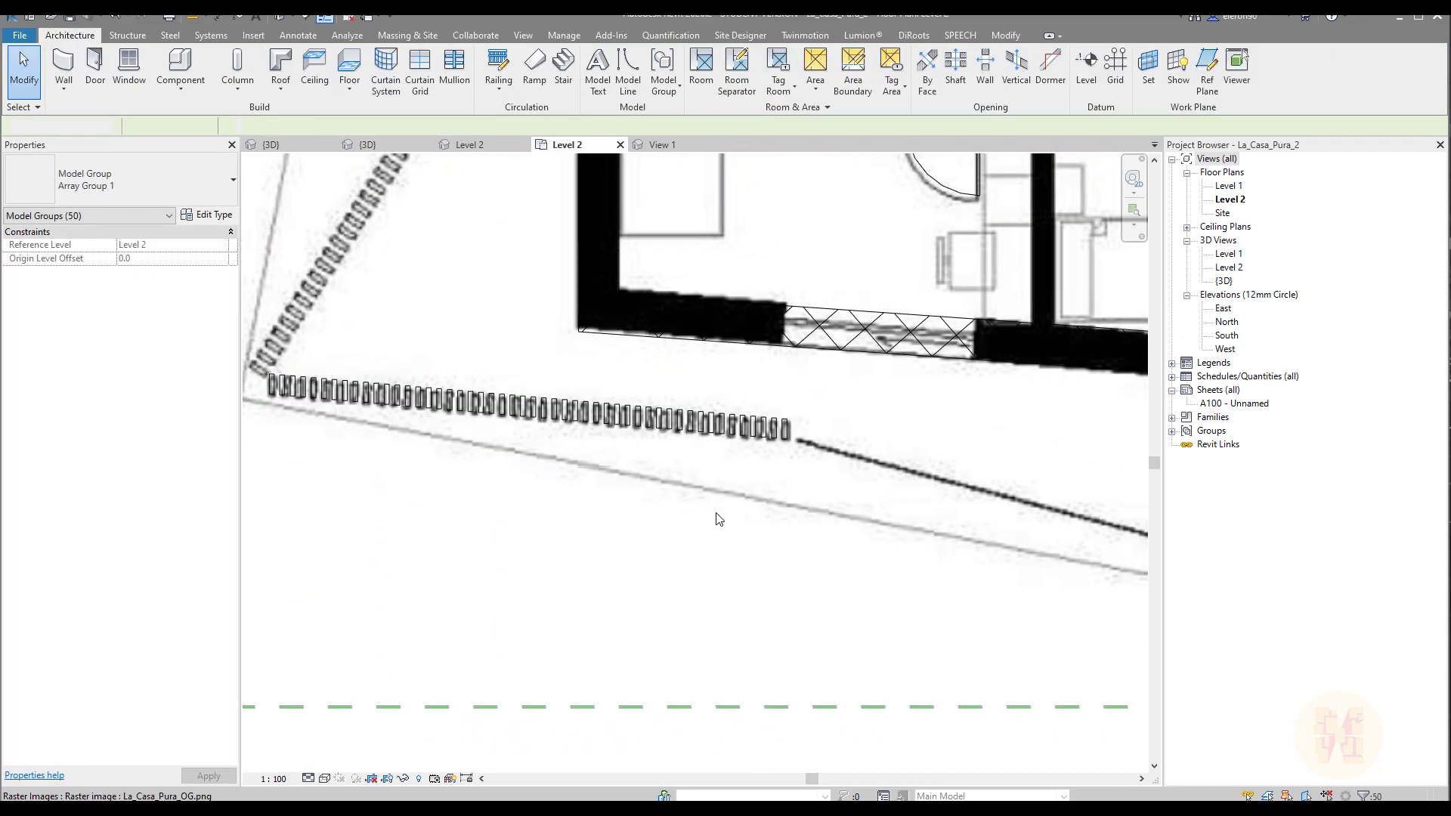
{"action": "scroll", "coordinate": [765, 488], "scroll_direction": "up", "scroll_amount": 1}
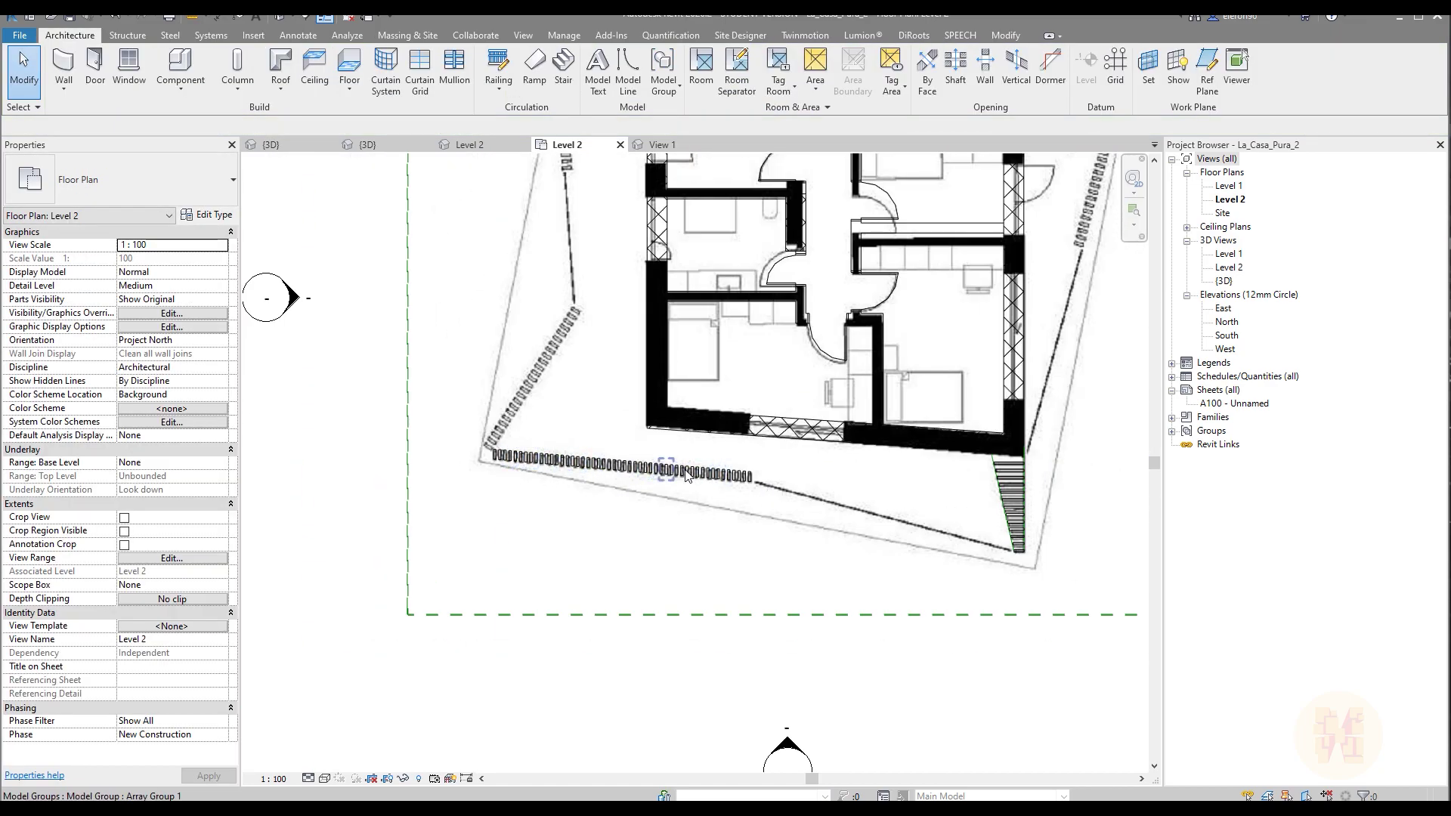
{"action": "middle_click_drag", "start_coordinate": [556, 401], "coordinate": [481, 605]}
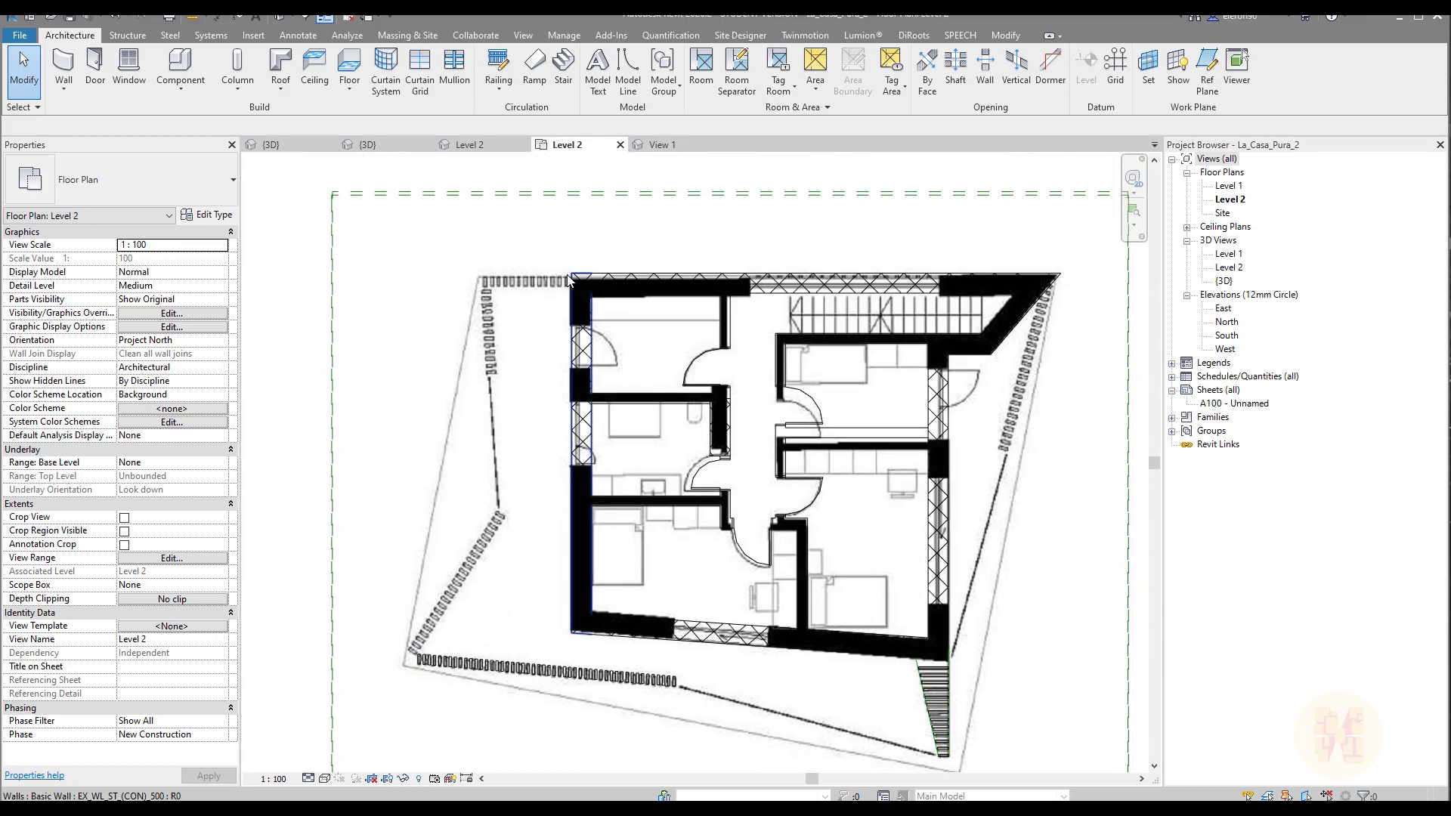
{"action": "middle_click_drag", "start_coordinate": [749, 540], "coordinate": [682, 428]}
{"action": "scroll", "coordinate": [682, 427], "scroll_direction": "up", "scroll_amount": 3}
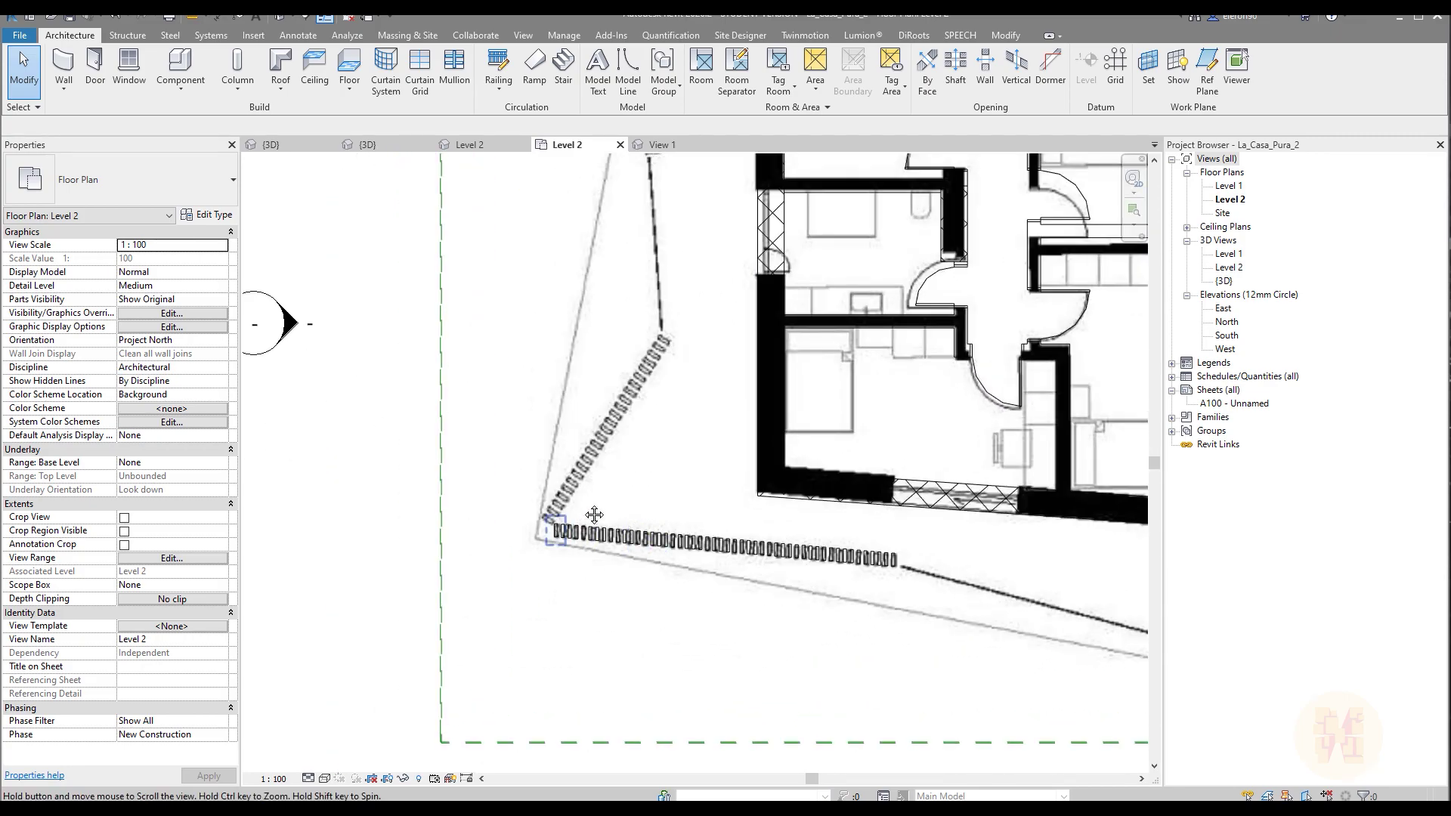
{"action": "middle_click_drag", "start_coordinate": [696, 488], "coordinate": [696, 523]}
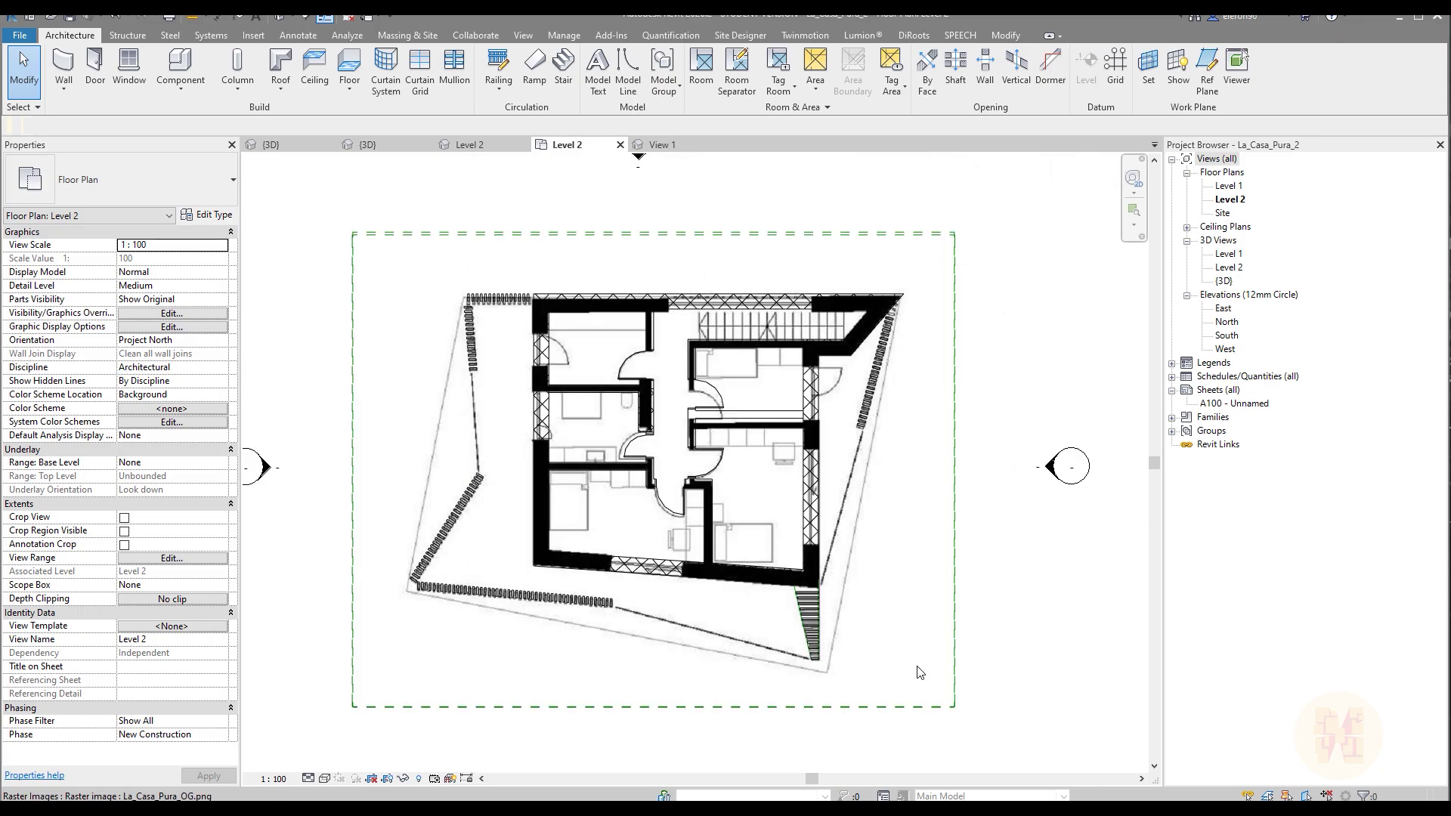
{"action": "scroll", "coordinate": [910, 300], "scroll_direction": "up", "scroll_amount": 5}
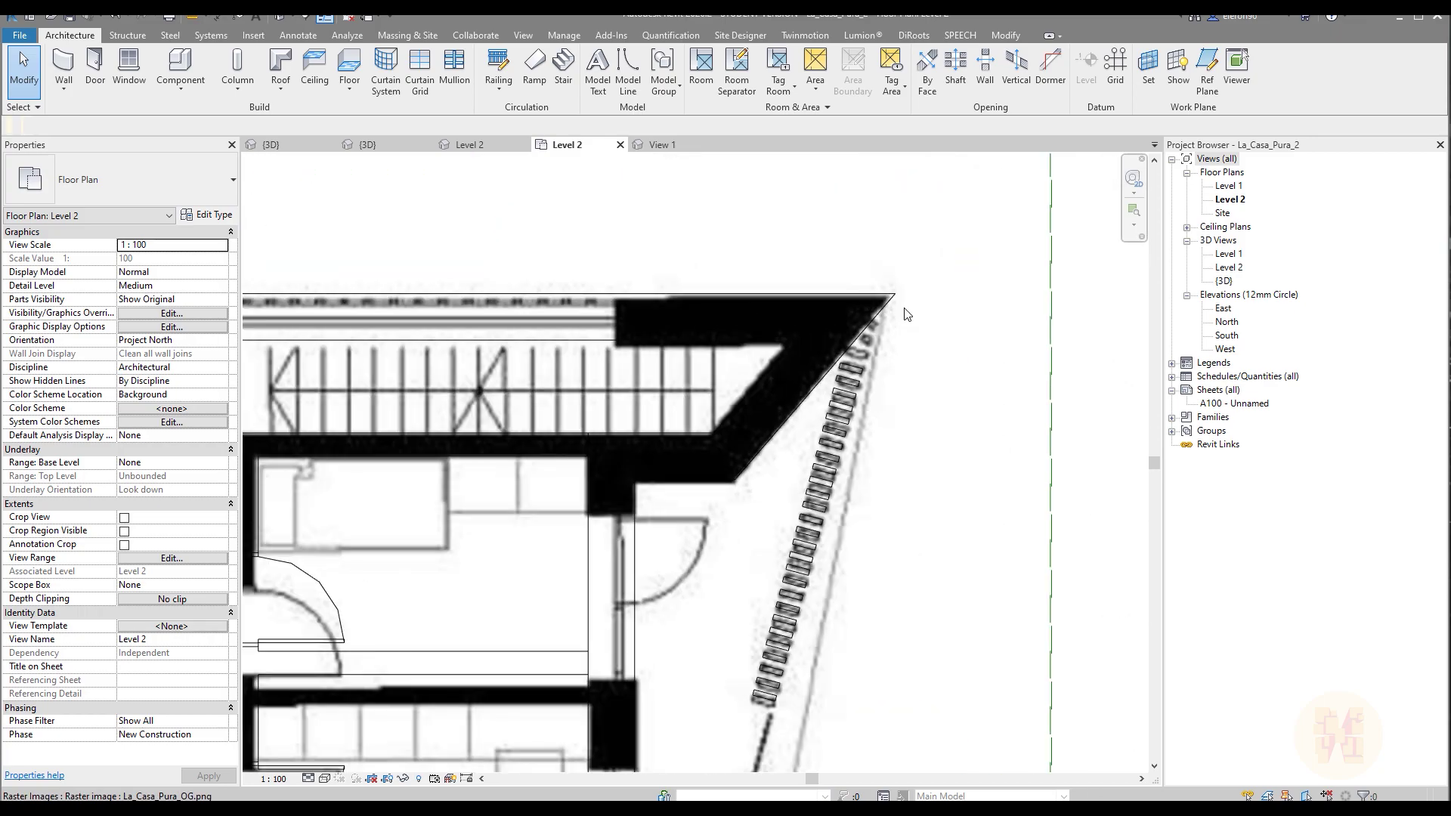
{"action": "scroll", "coordinate": [854, 343], "scroll_direction": "down", "scroll_amount": 5}
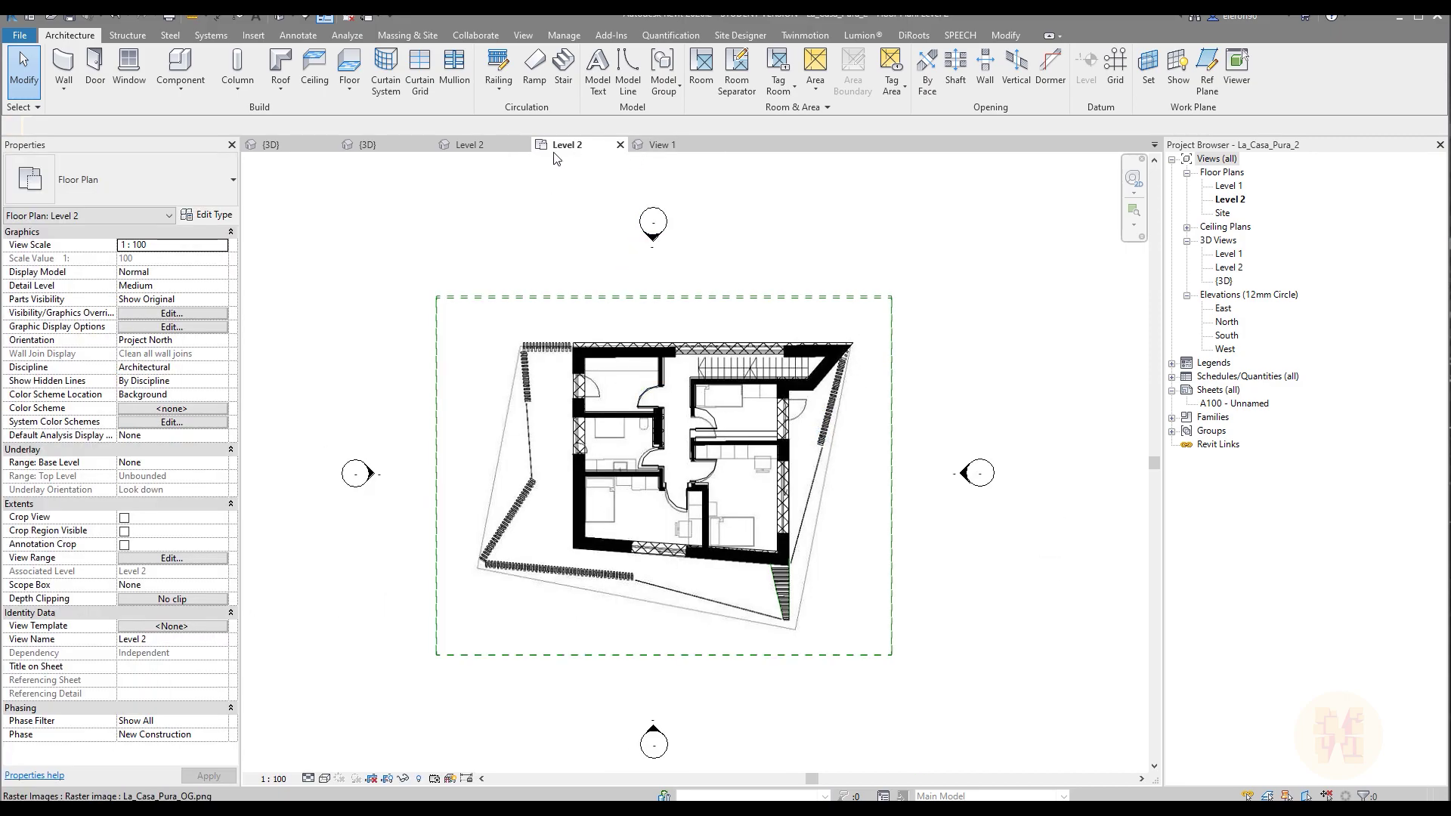
Inspect the modelled slats in the 3D view and compare them with the reference photos of the house.
{"action": "left_click", "coordinate": [368, 145]}
{"action": "scroll", "coordinate": [714, 470], "scroll_direction": "down", "scroll_amount": 5}
{"action": "middle_click_drag", "start_coordinate": [715, 470], "coordinate": [1055, 356], "text": "shift"}
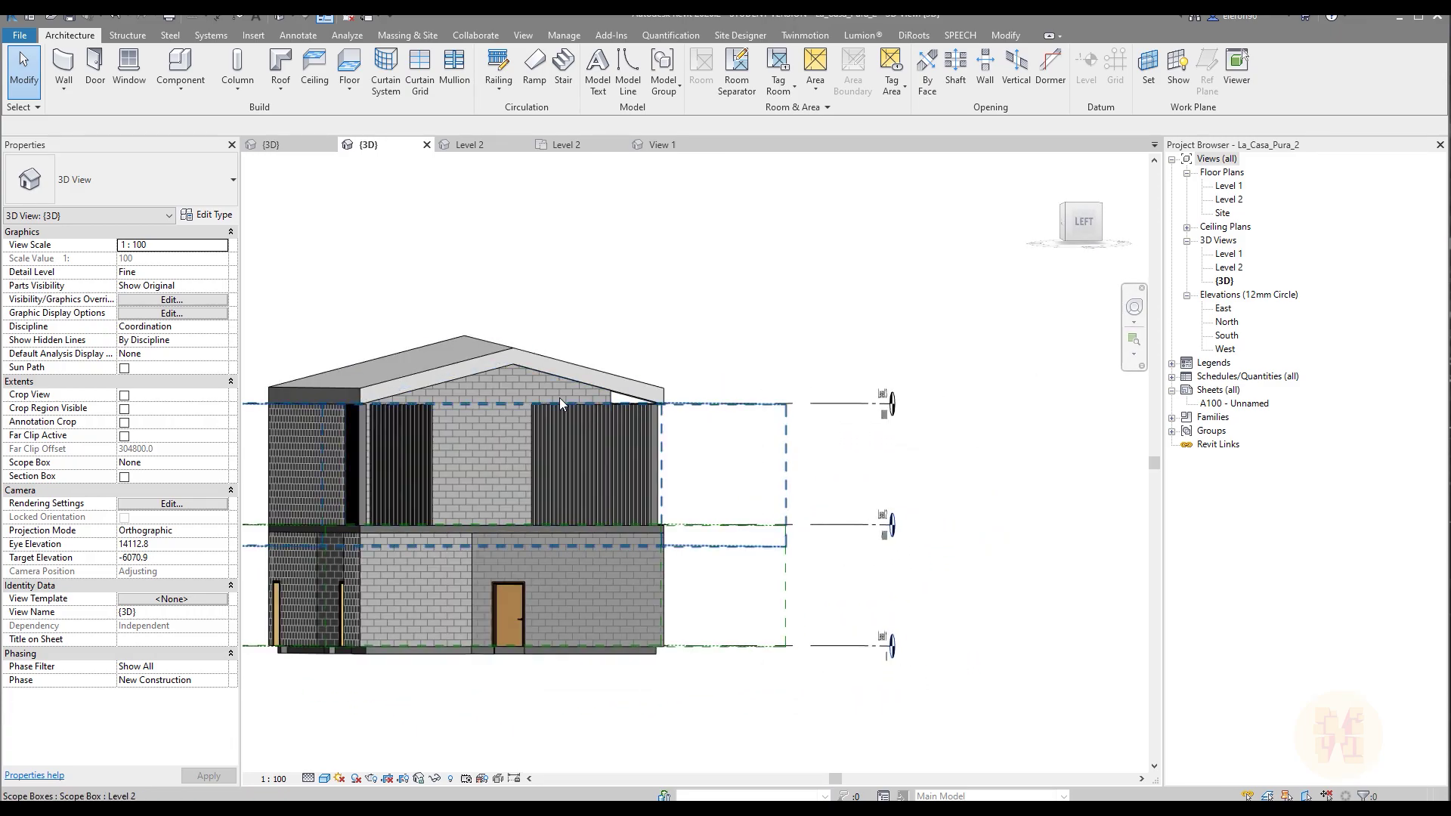
{"action": "scroll", "coordinate": [564, 403], "scroll_direction": "up", "scroll_amount": 3}
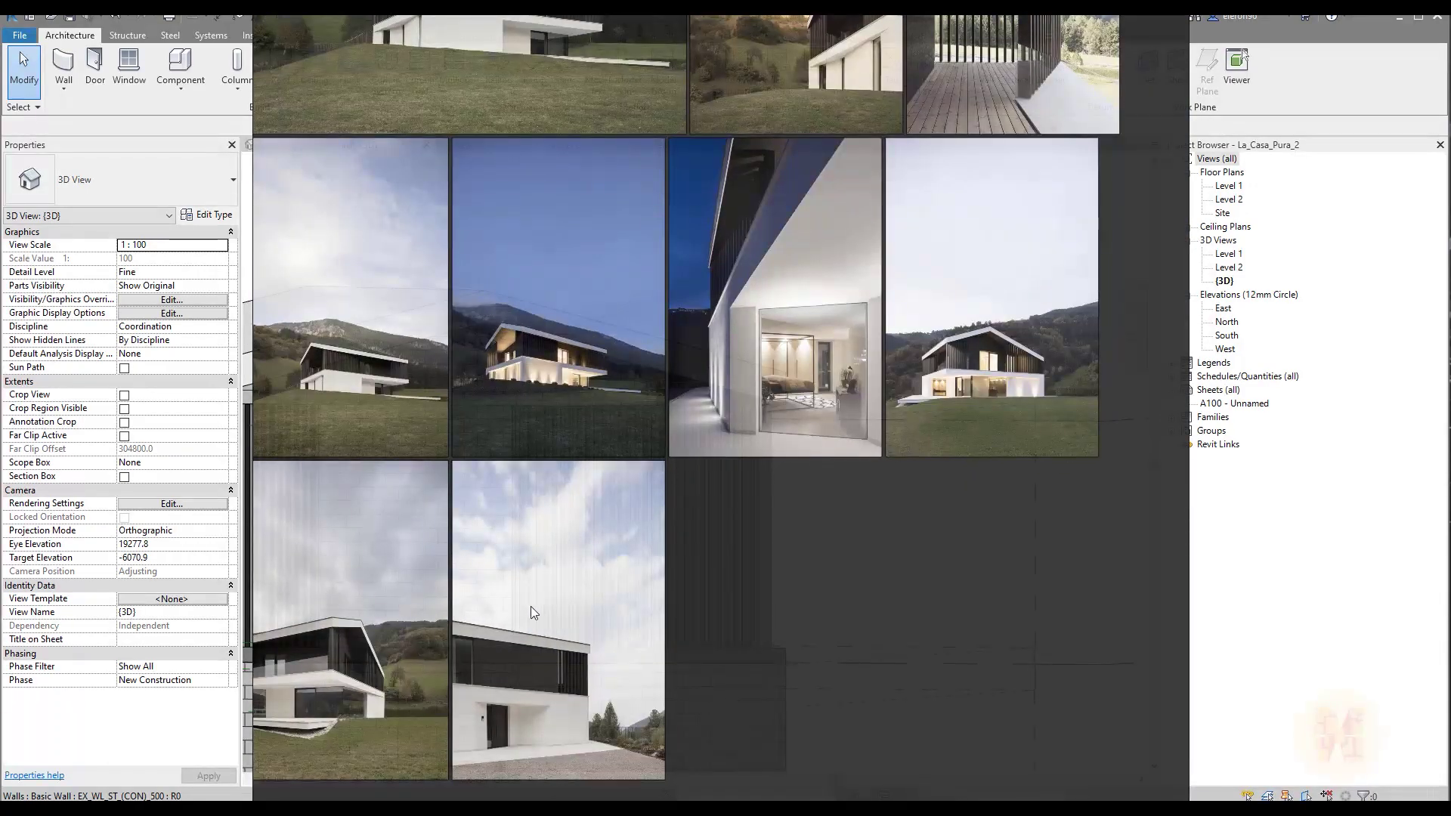
{"action": "middle_click_drag", "start_coordinate": [442, 668], "coordinate": [580, 641]}
{"action": "left_click", "coordinate": [1245, 603]}
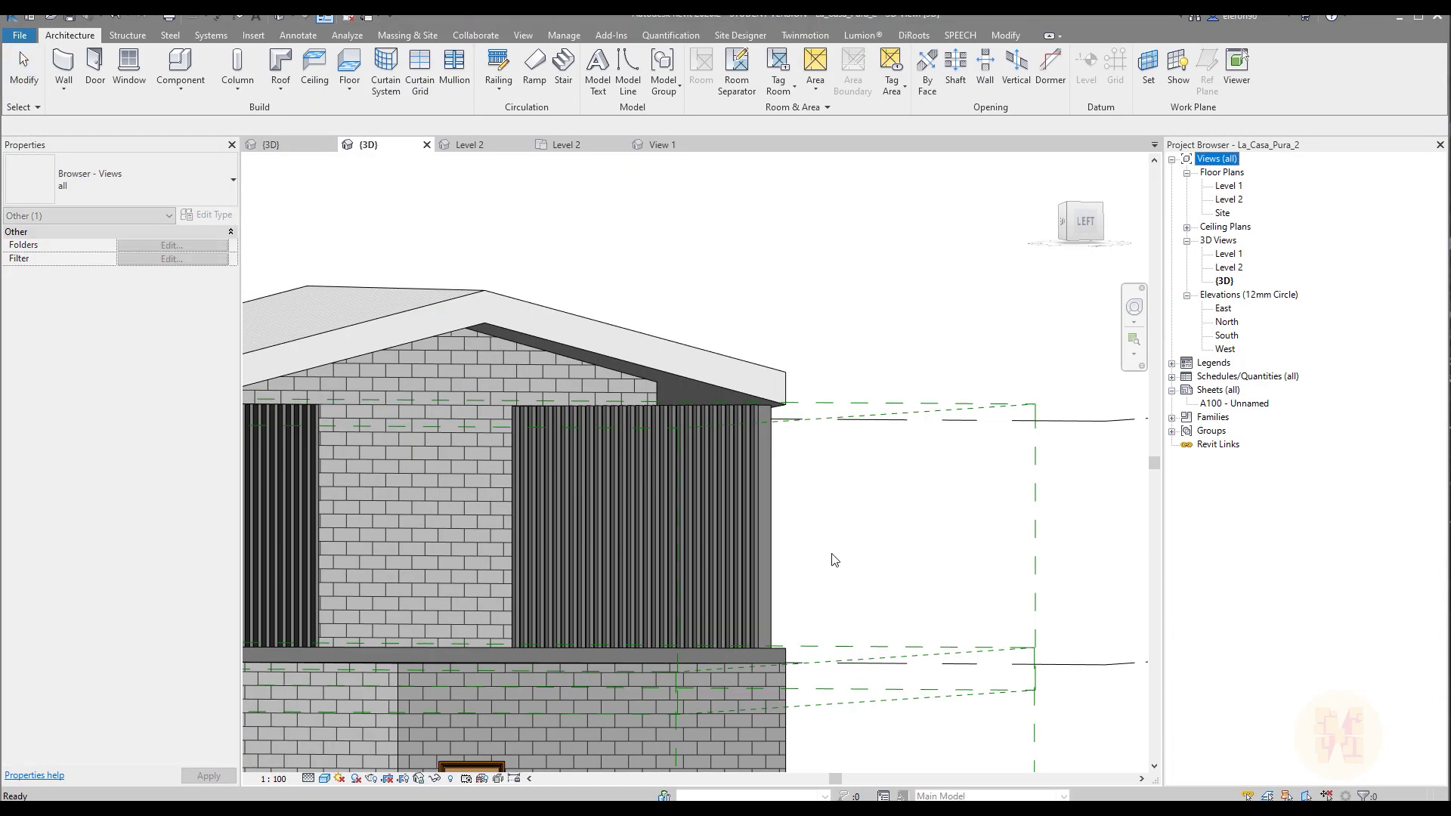
Select every instance of the slat array group (Array Group 1) in the entire project and ungroup them.
{"action": "scroll", "coordinate": [576, 420], "scroll_direction": "up", "scroll_amount": 8}
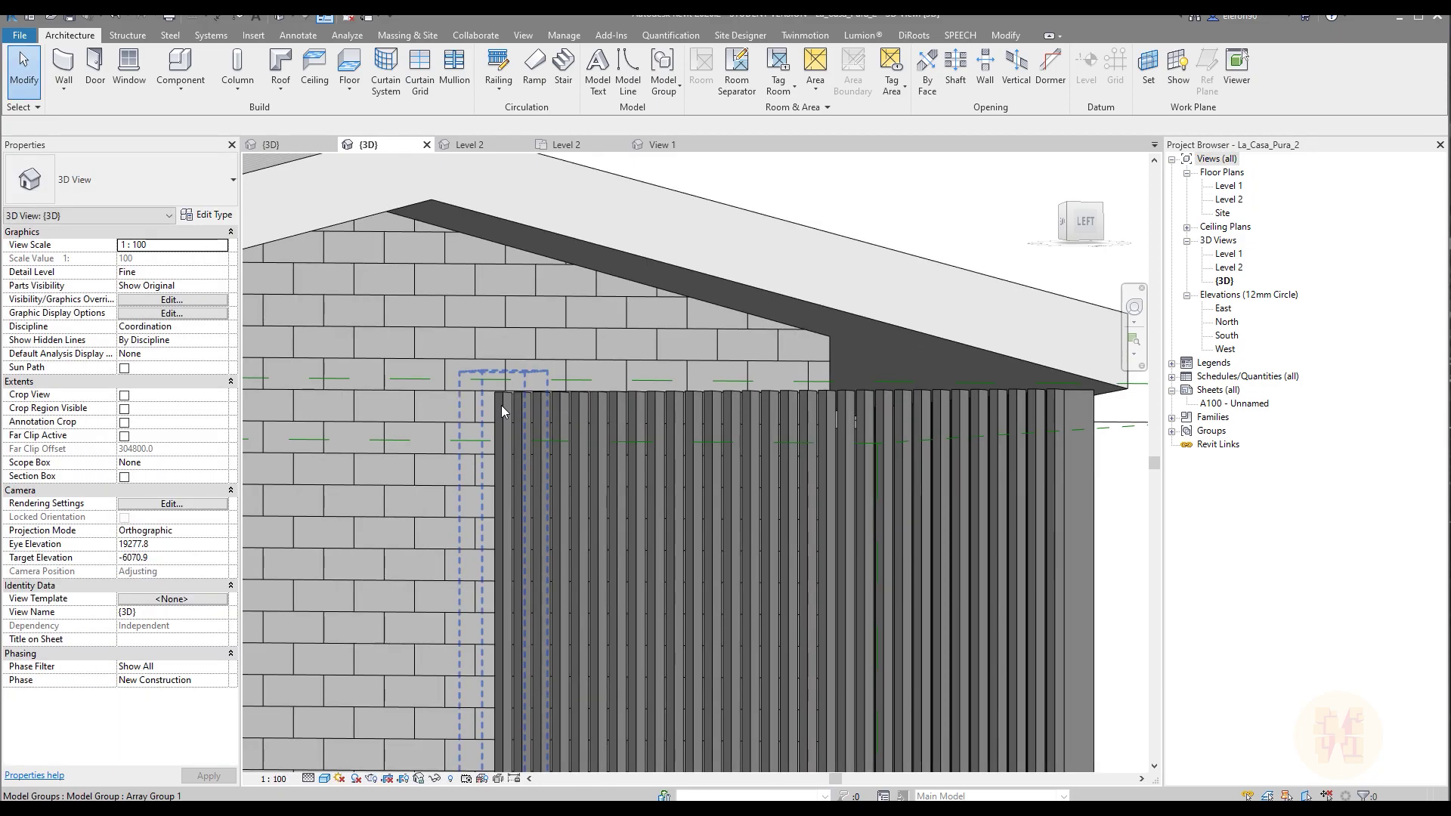
{"action": "left_click", "coordinate": [502, 405]}
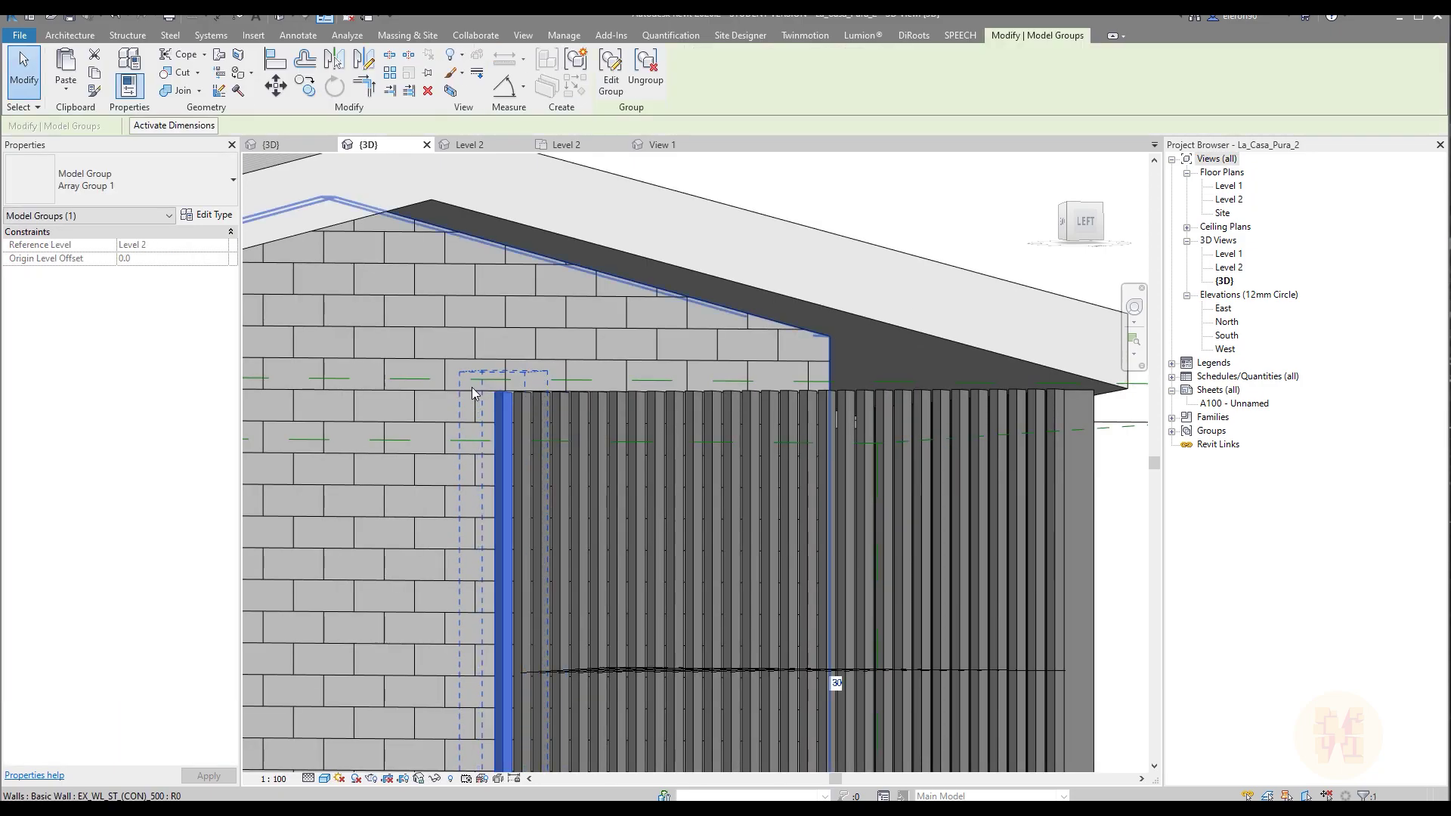
{"action": "key", "text": "Escape"}
{"action": "scroll", "coordinate": [561, 415], "scroll_direction": "down", "scroll_amount": 5}
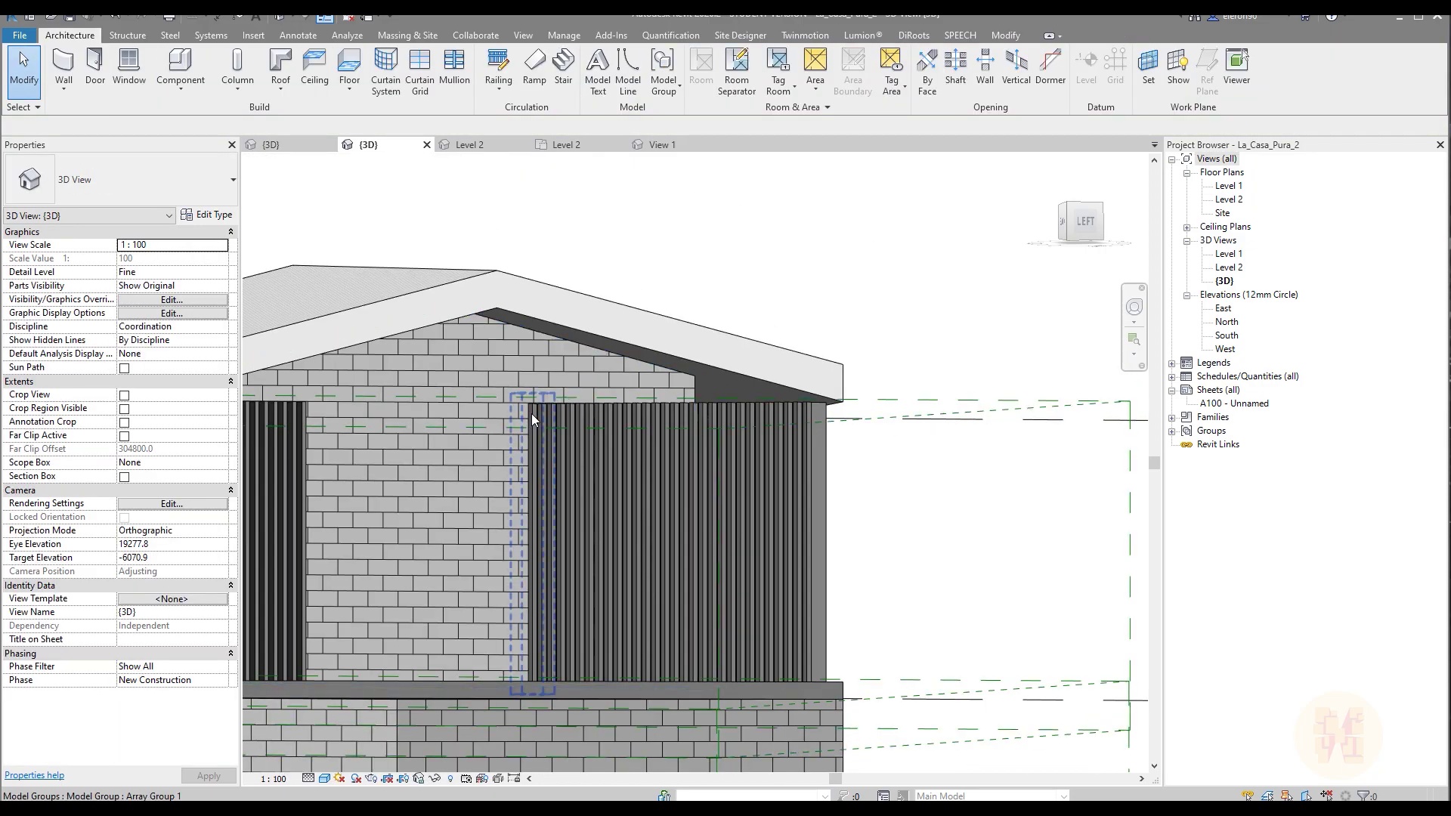
{"action": "right_click", "coordinate": [532, 418]}
{"action": "mouse_move", "coordinate": [623, 573]}
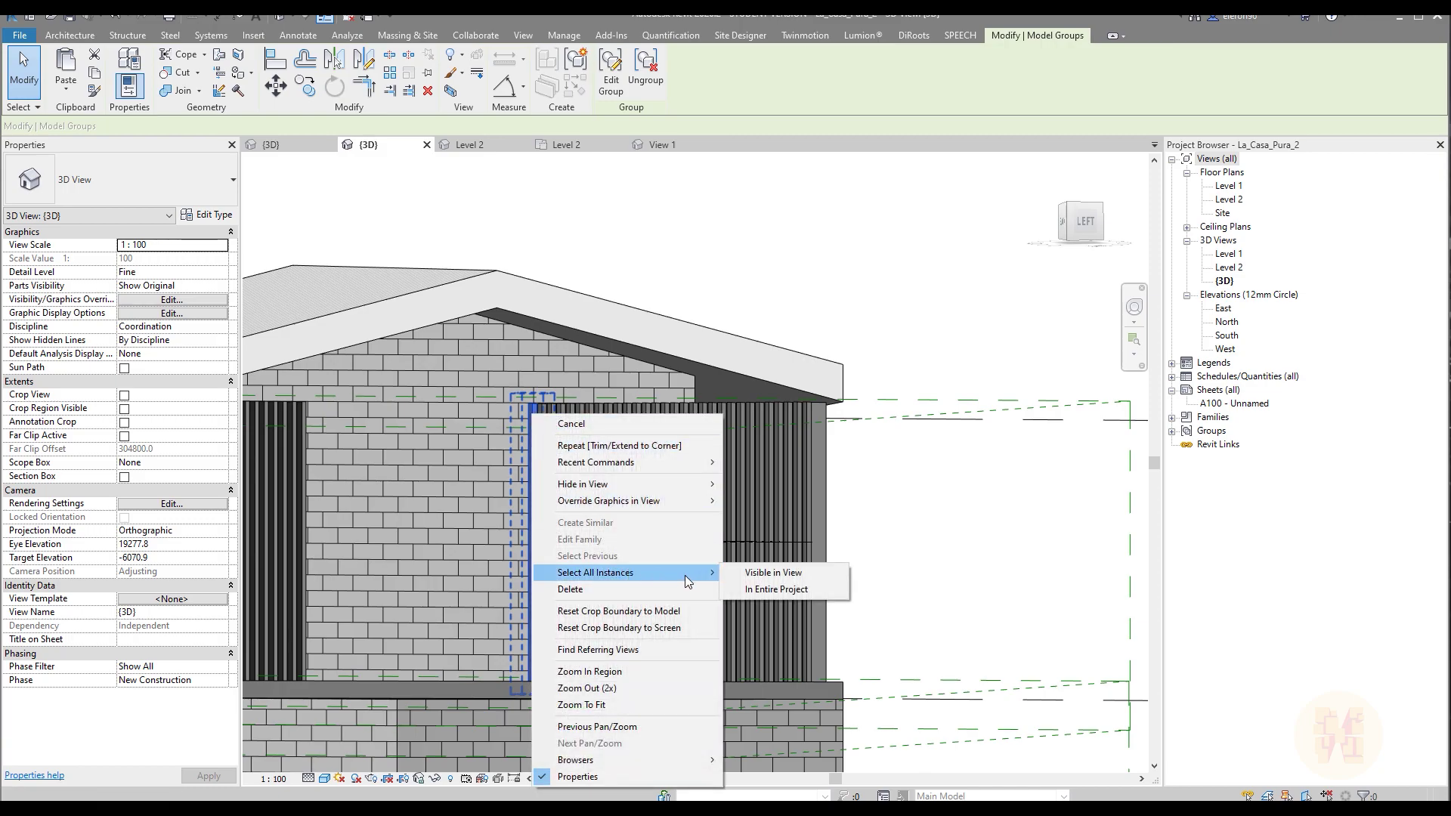
{"action": "left_click", "coordinate": [779, 590]}
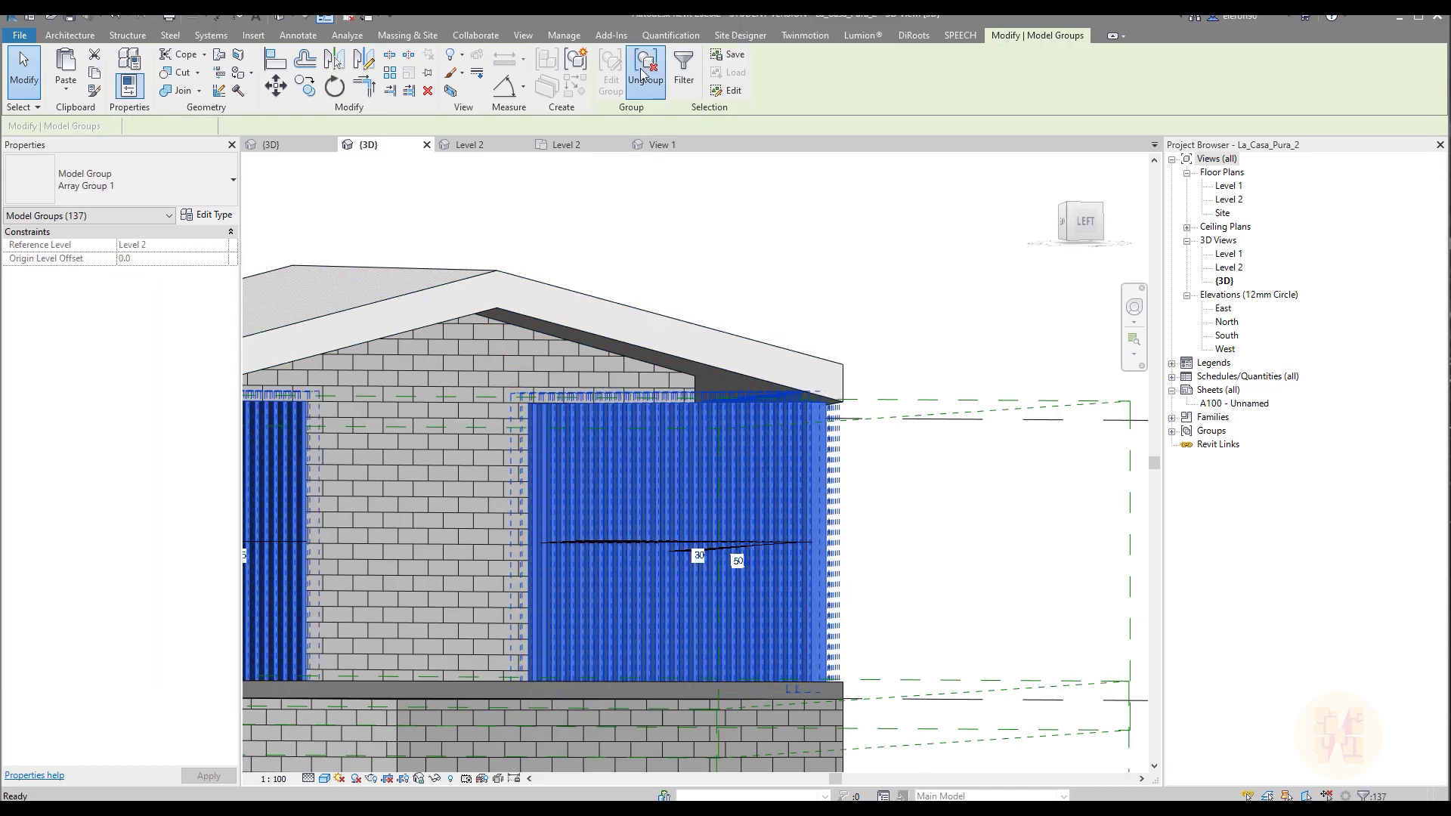
Attach the top of the end slat beside the gable's block wall to the pitched roof.
{"action": "left_click", "coordinate": [532, 437]}
{"action": "key", "text": "Escape"}
{"action": "left_click", "coordinate": [531, 434]}
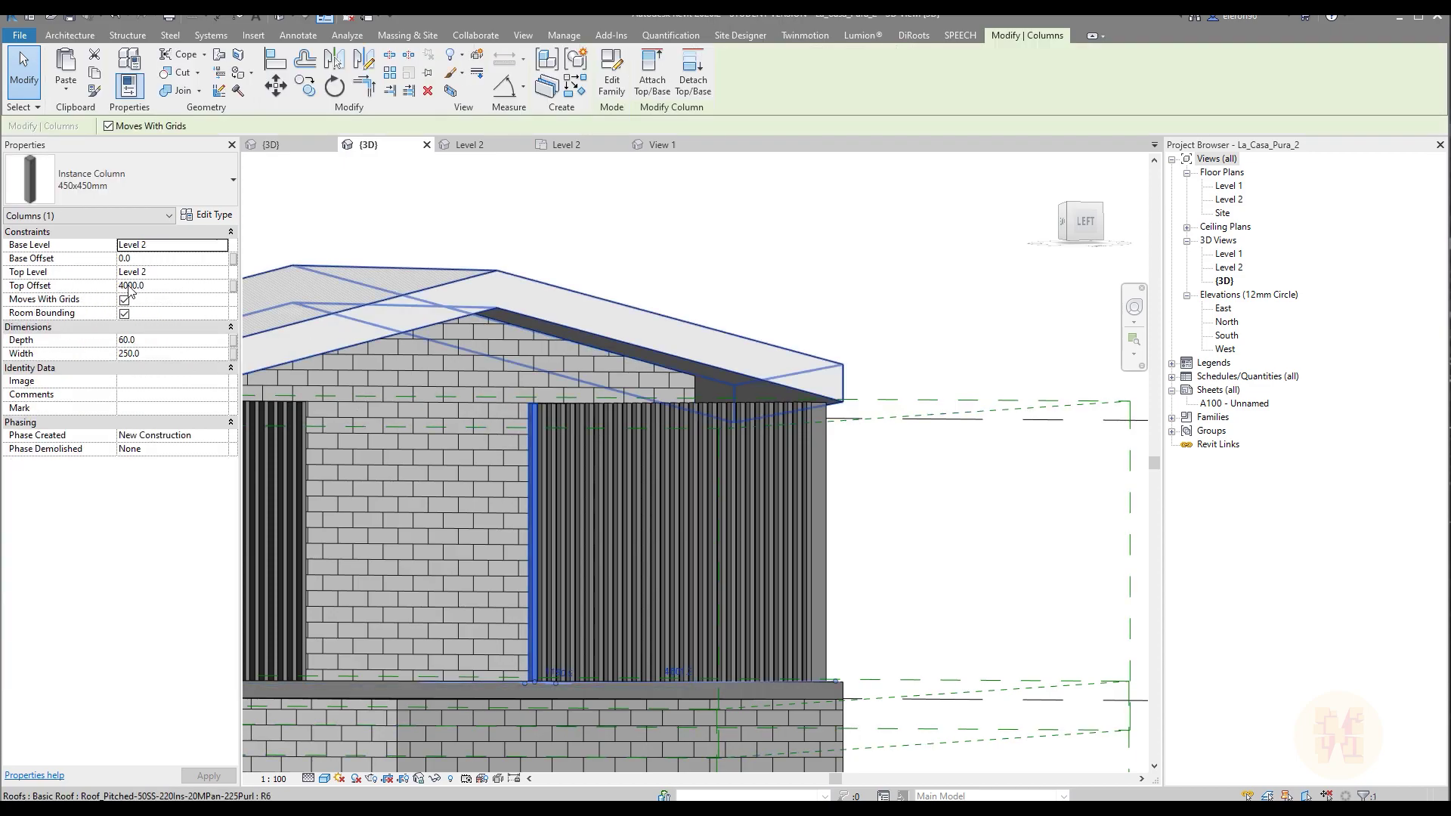
{"action": "left_click", "coordinate": [652, 75]}
{"action": "left_click", "coordinate": [541, 304]}
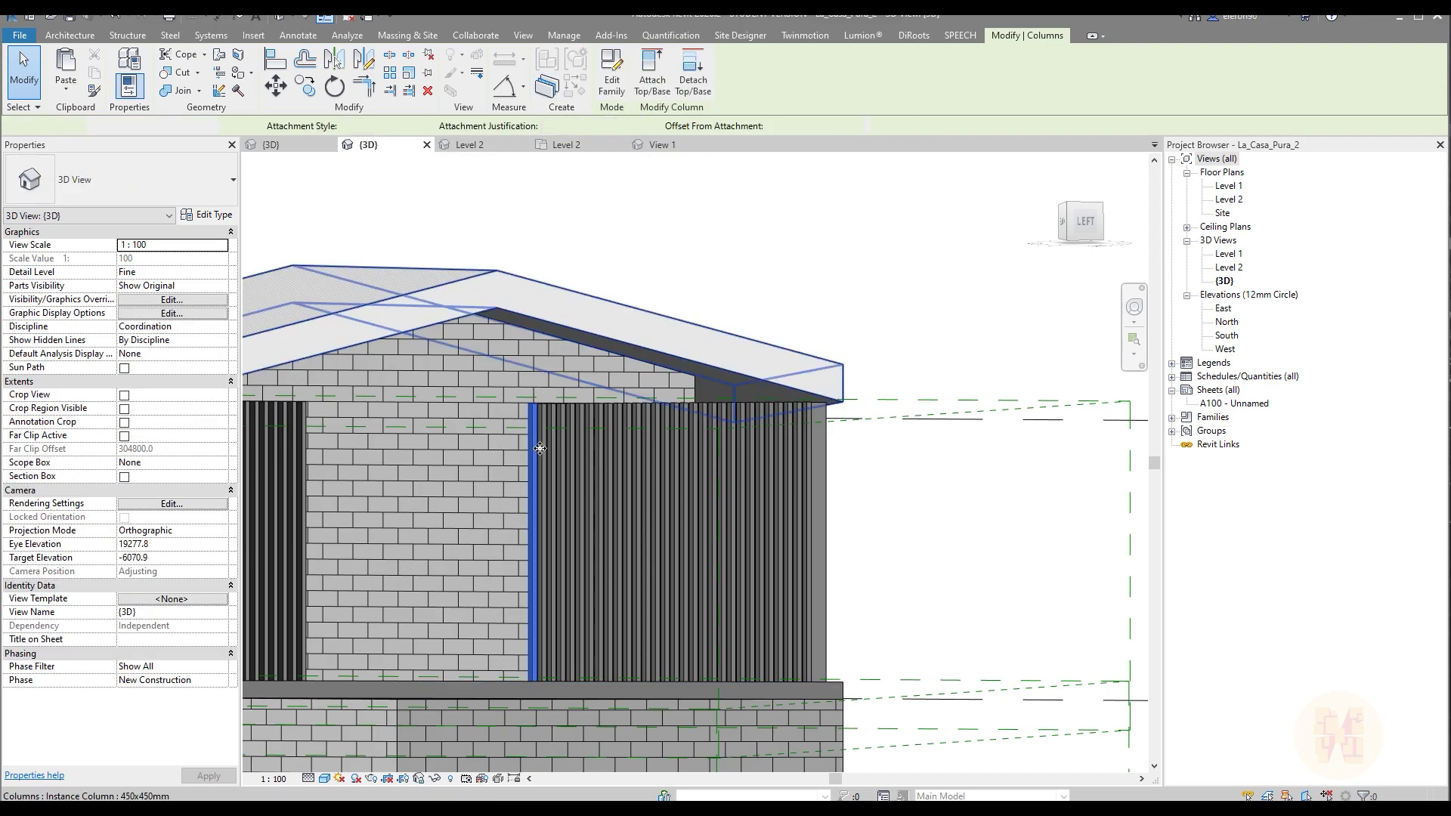
{"action": "key", "text": "Escape"}
{"action": "scroll", "coordinate": [548, 350], "scroll_direction": "up", "scroll_amount": 3}
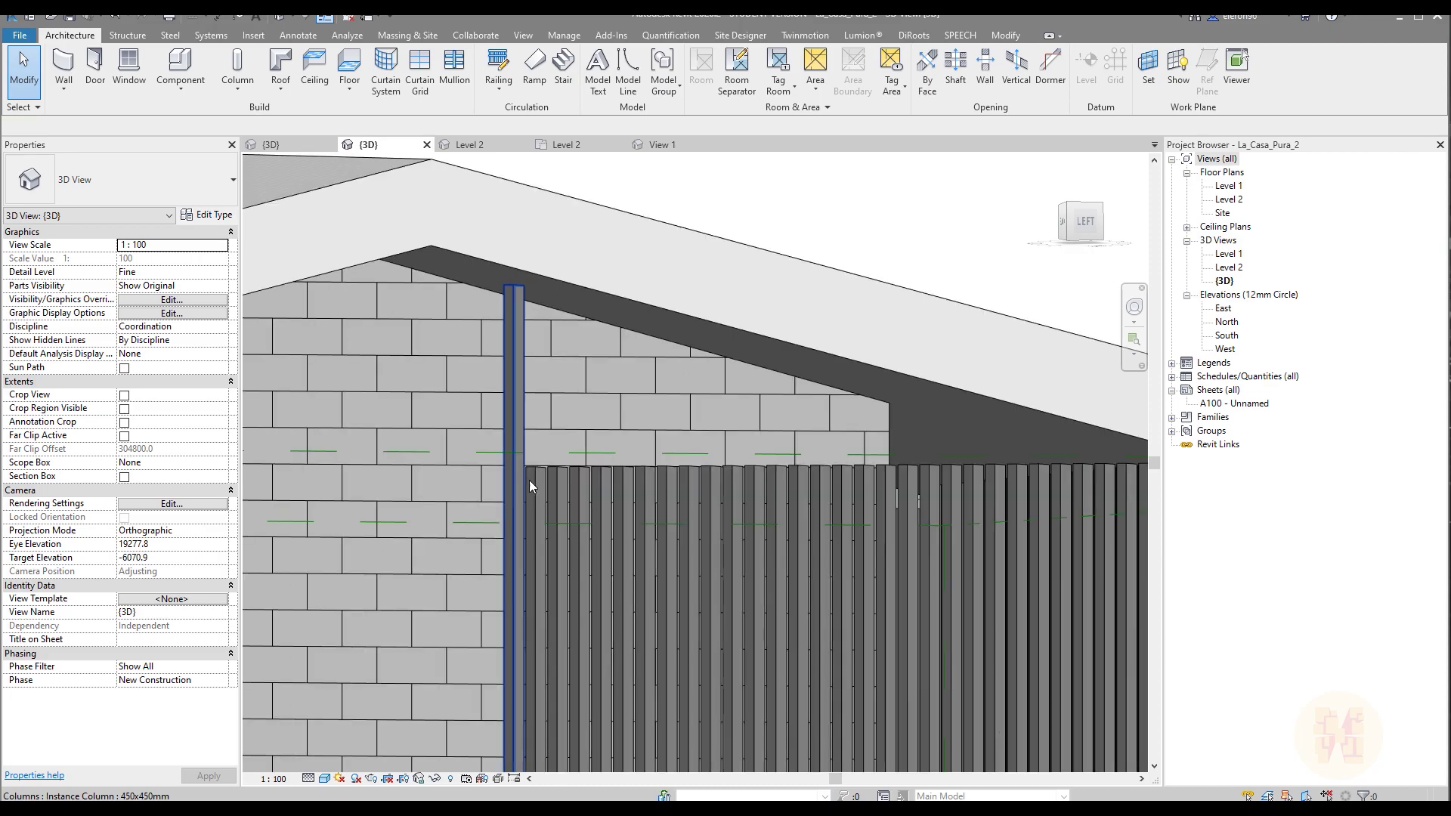
Select all Instance Column slats in the entire project and attach their tops to the pitched roof.
{"action": "left_click", "coordinate": [528, 479]}
{"action": "scroll", "coordinate": [547, 468], "scroll_direction": "down", "scroll_amount": 5}
{"action": "key", "text": "Escape"}
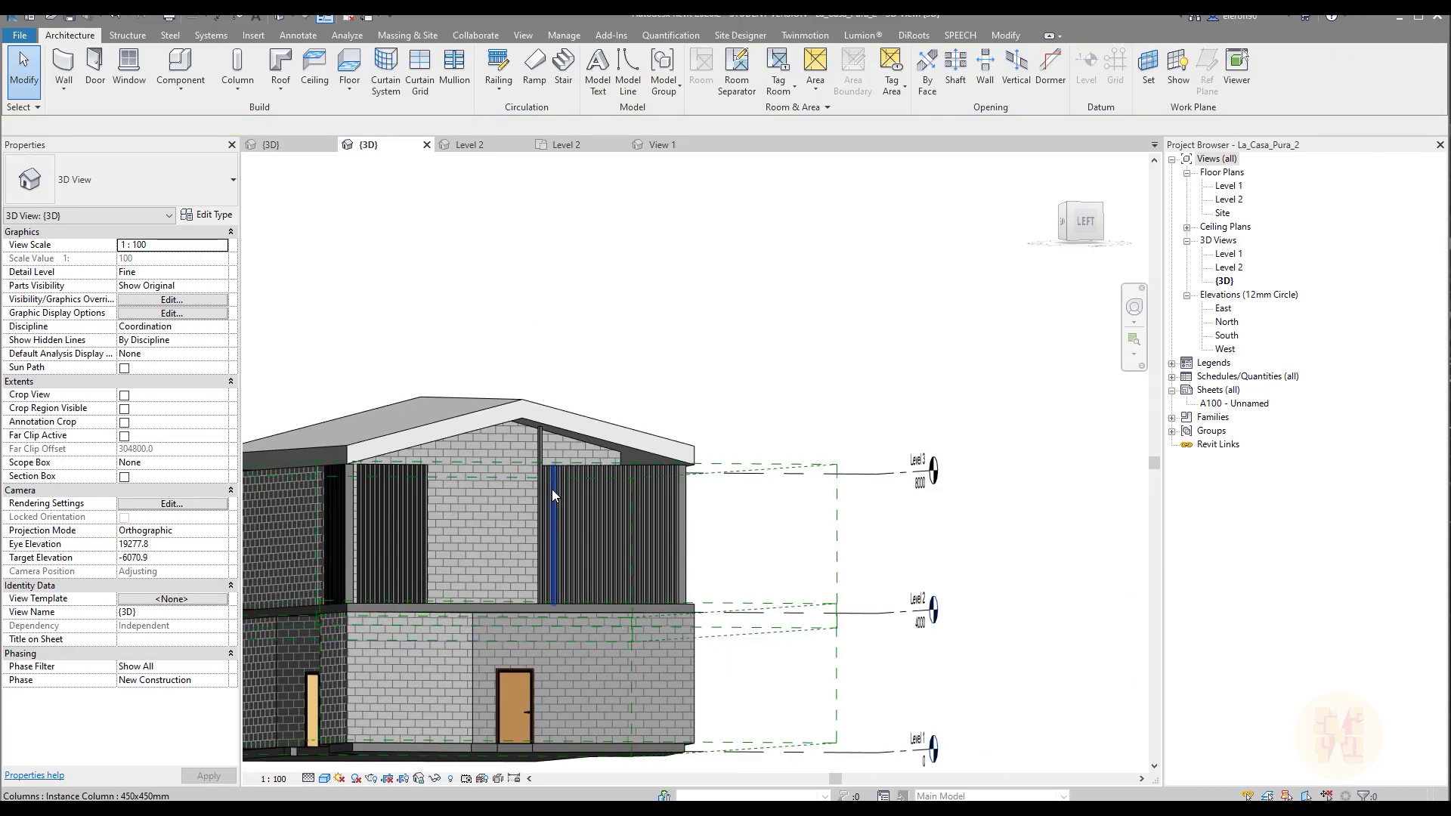
{"action": "right_click", "coordinate": [551, 487]}
{"action": "mouse_move", "coordinate": [666, 646]}
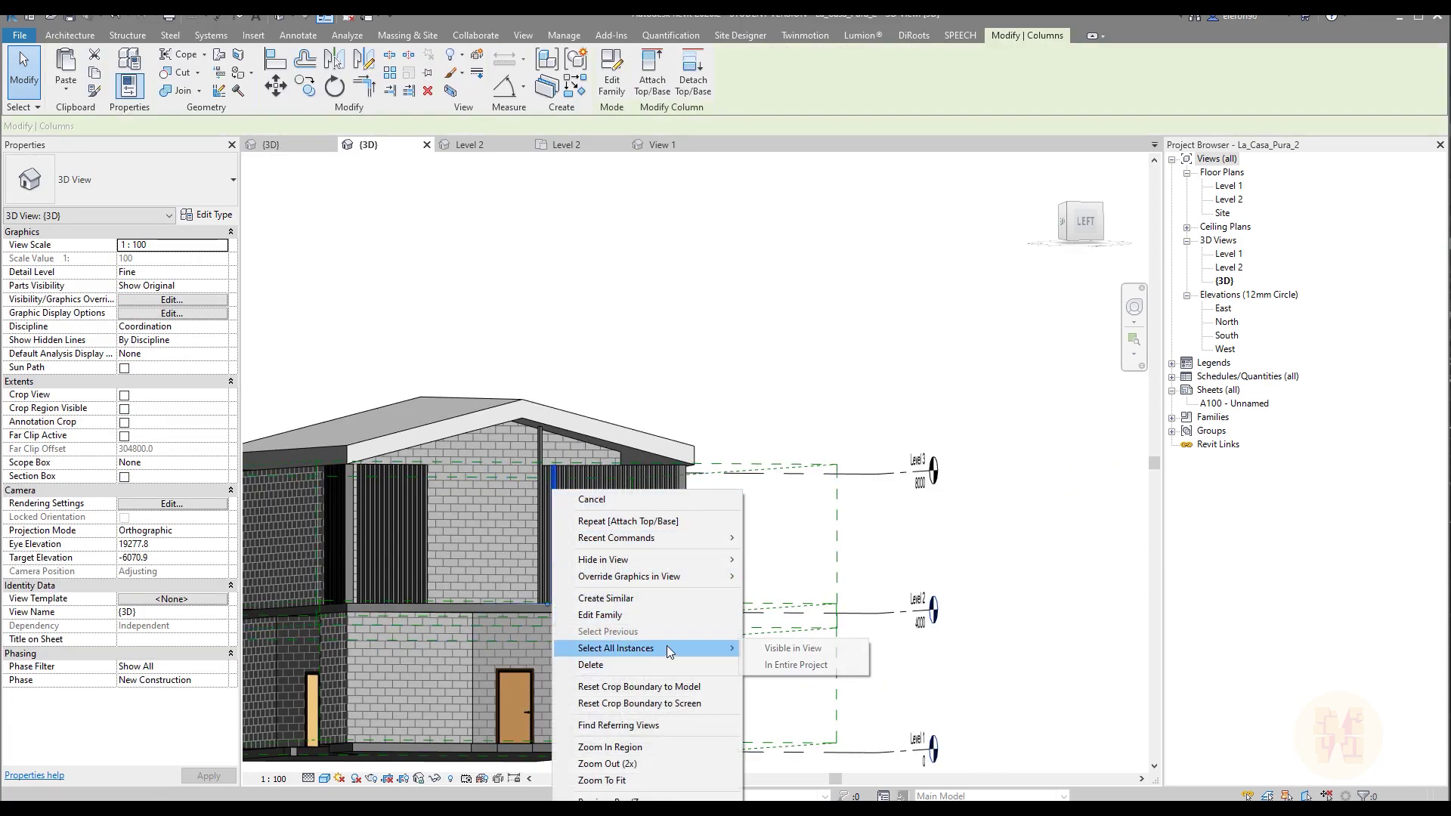
{"action": "left_click", "coordinate": [794, 666]}
{"action": "left_click", "coordinate": [564, 419]}
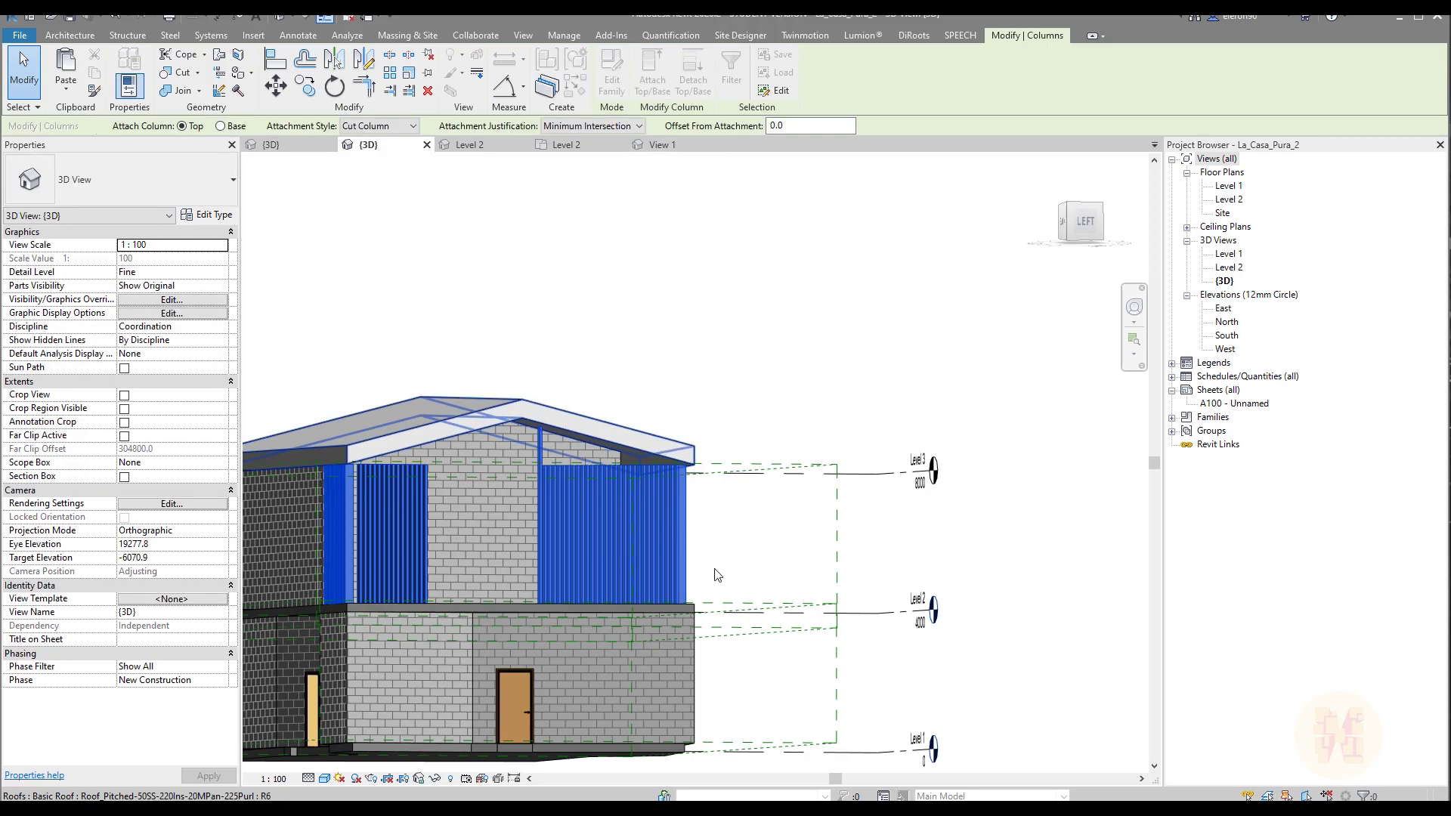
{"action": "left_click", "coordinate": [756, 555]}
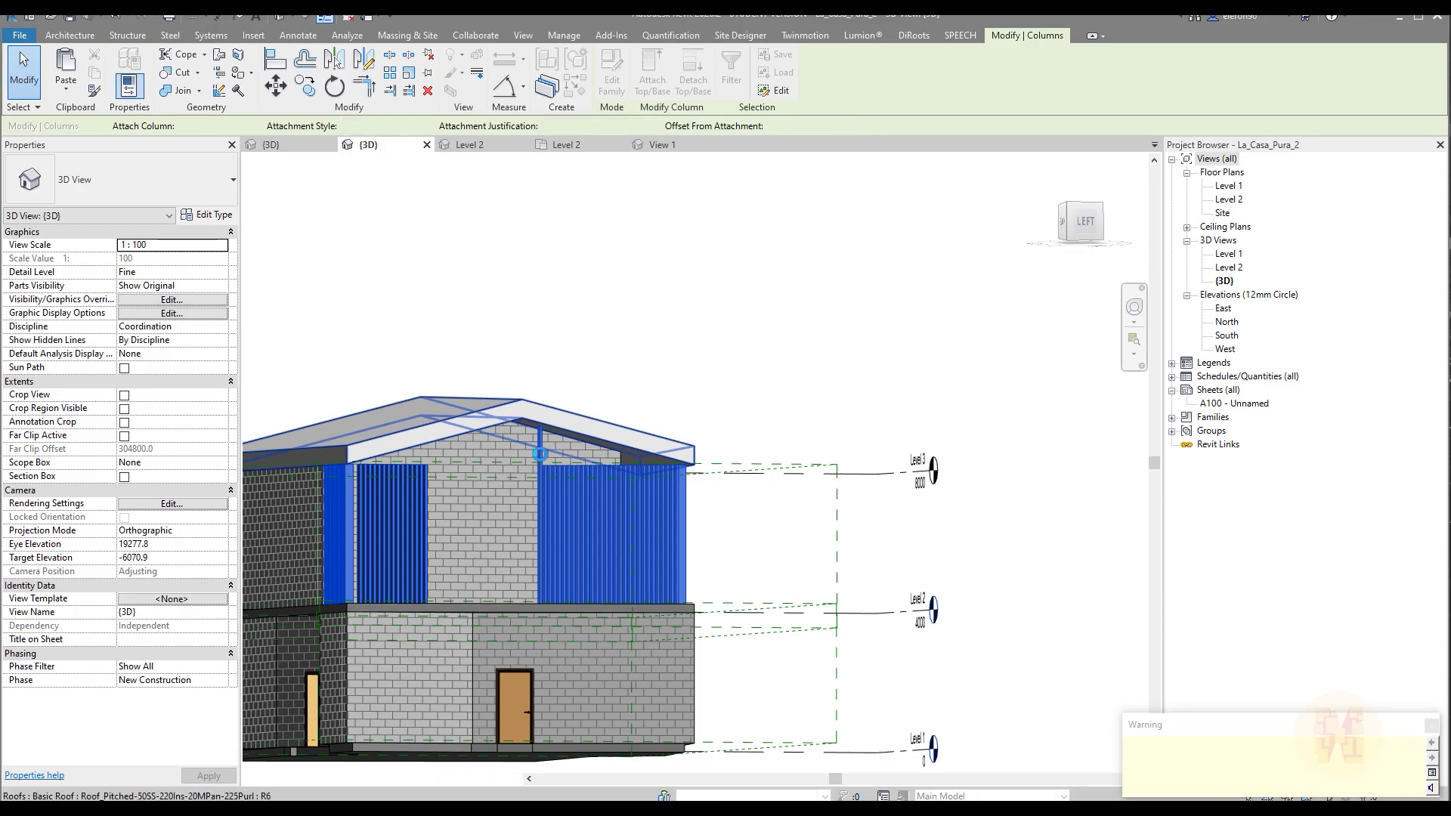
{"action": "key", "text": "Escape"}
Inspect the attached slats under the roof overhang, check several slats' properties individually, and review the house from its different sides.
{"action": "middle_click_drag", "start_coordinate": [580, 490], "coordinate": [763, 513], "text": "shift"}
{"action": "middle_click_drag", "start_coordinate": [985, 501], "coordinate": [1009, 453], "text": "shift"}
{"action": "middle_click_drag", "start_coordinate": [887, 508], "coordinate": [612, 551], "text": "shift"}
{"action": "middle_click_drag", "start_coordinate": [1018, 352], "coordinate": [729, 363]}
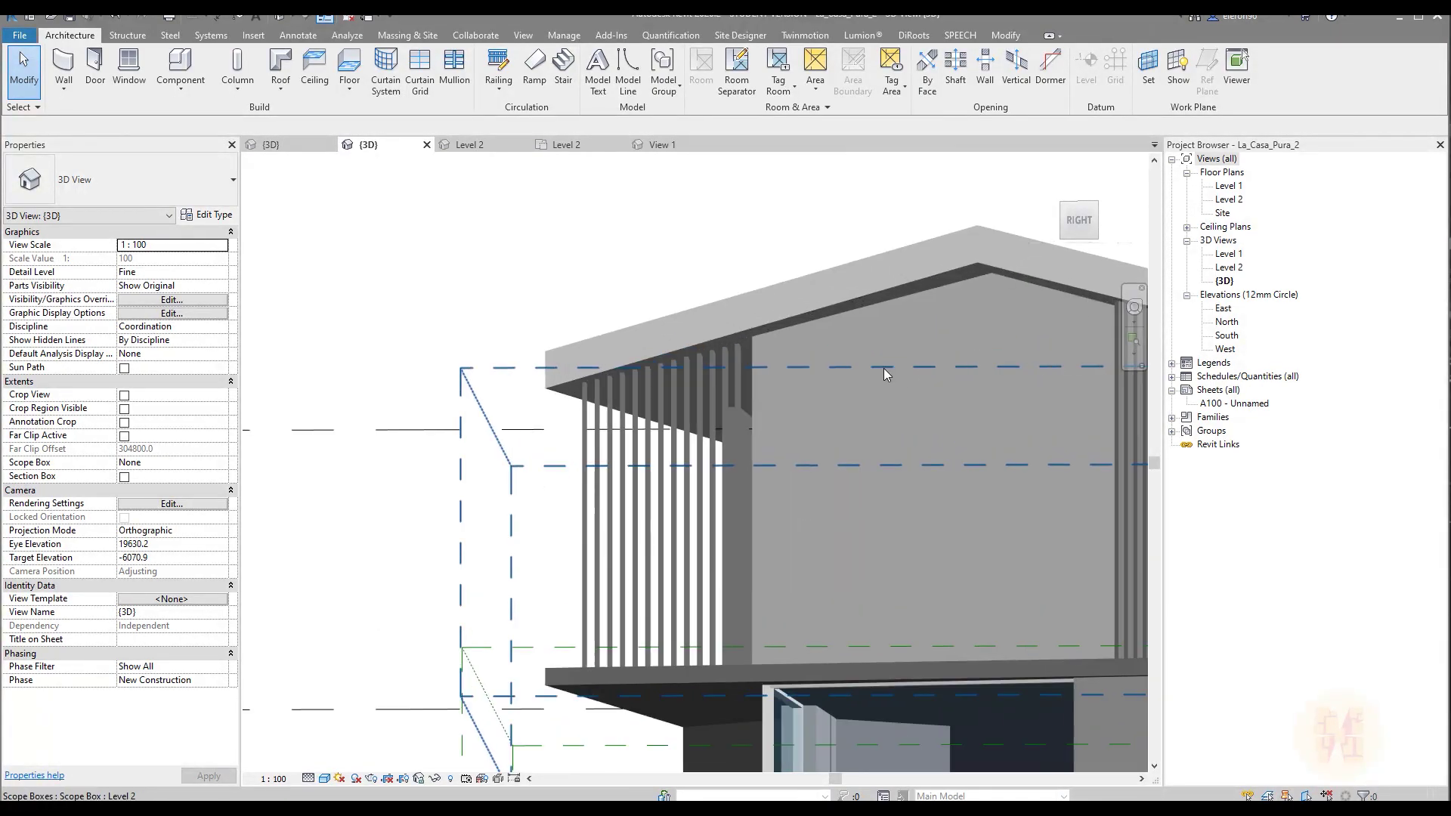
{"action": "scroll", "coordinate": [691, 366], "scroll_direction": "up", "scroll_amount": 3}
{"action": "left_click", "coordinate": [690, 367]}
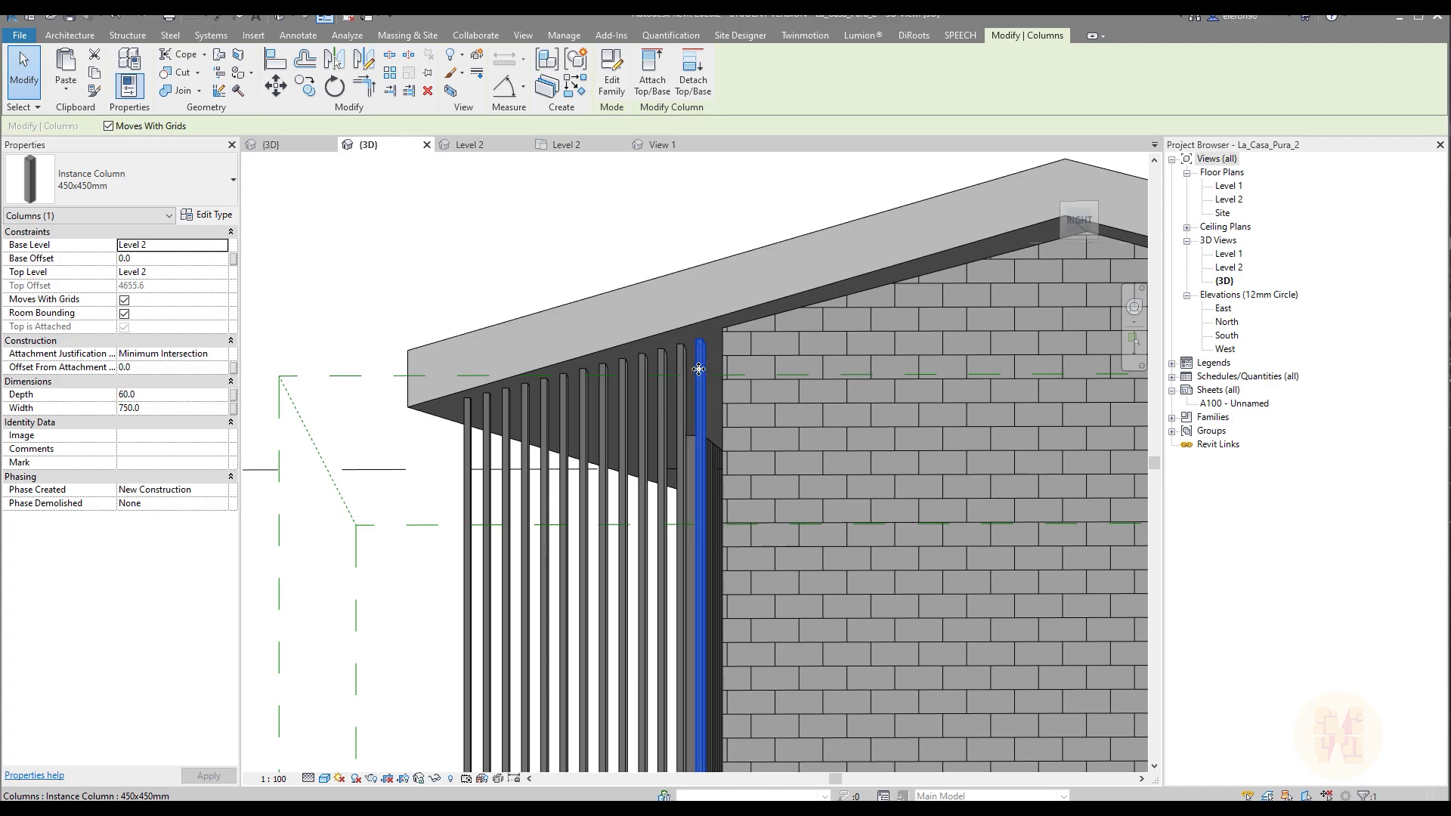
{"action": "left_click", "coordinate": [660, 393]}
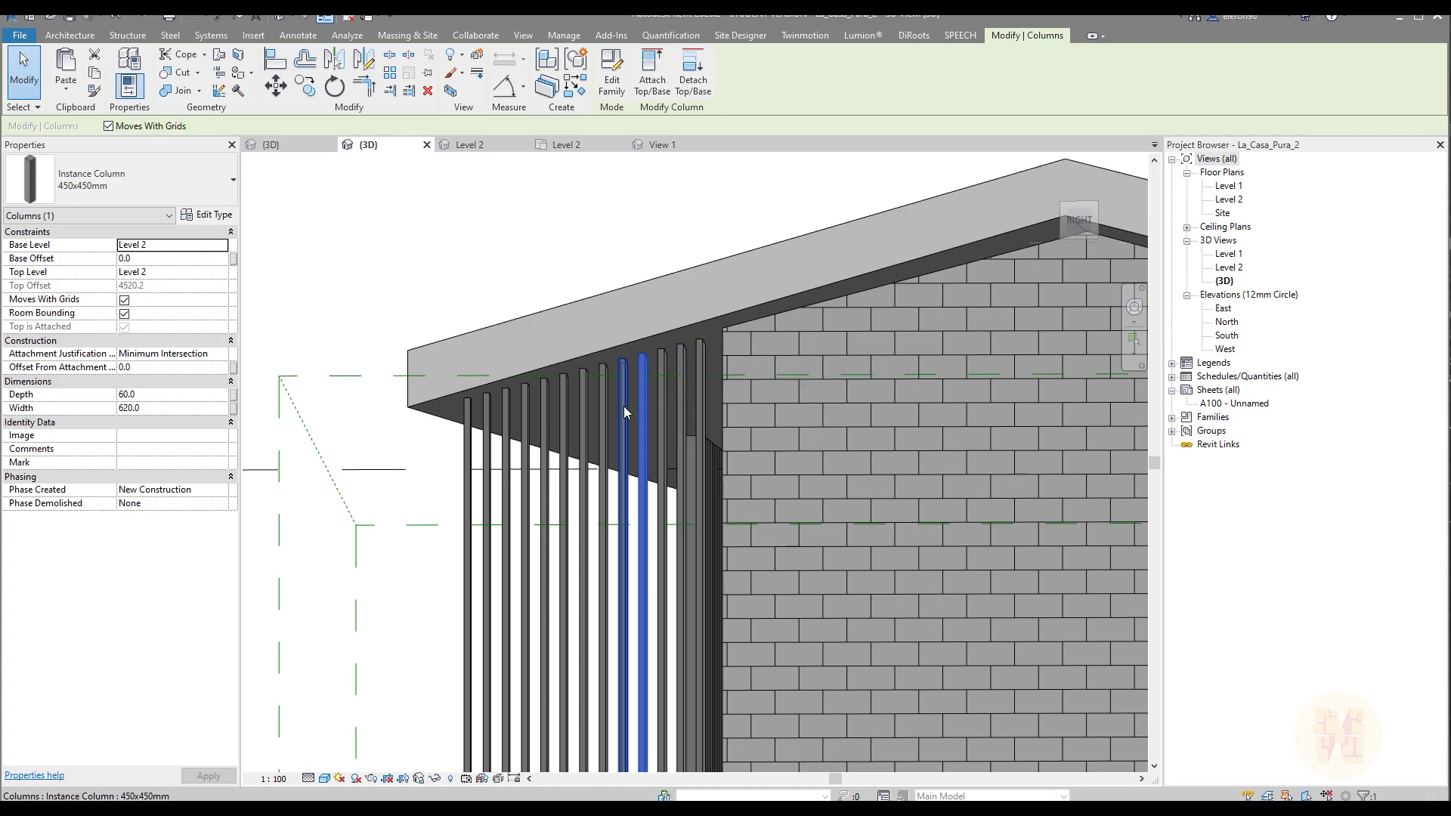
{"action": "left_click", "coordinate": [605, 417]}
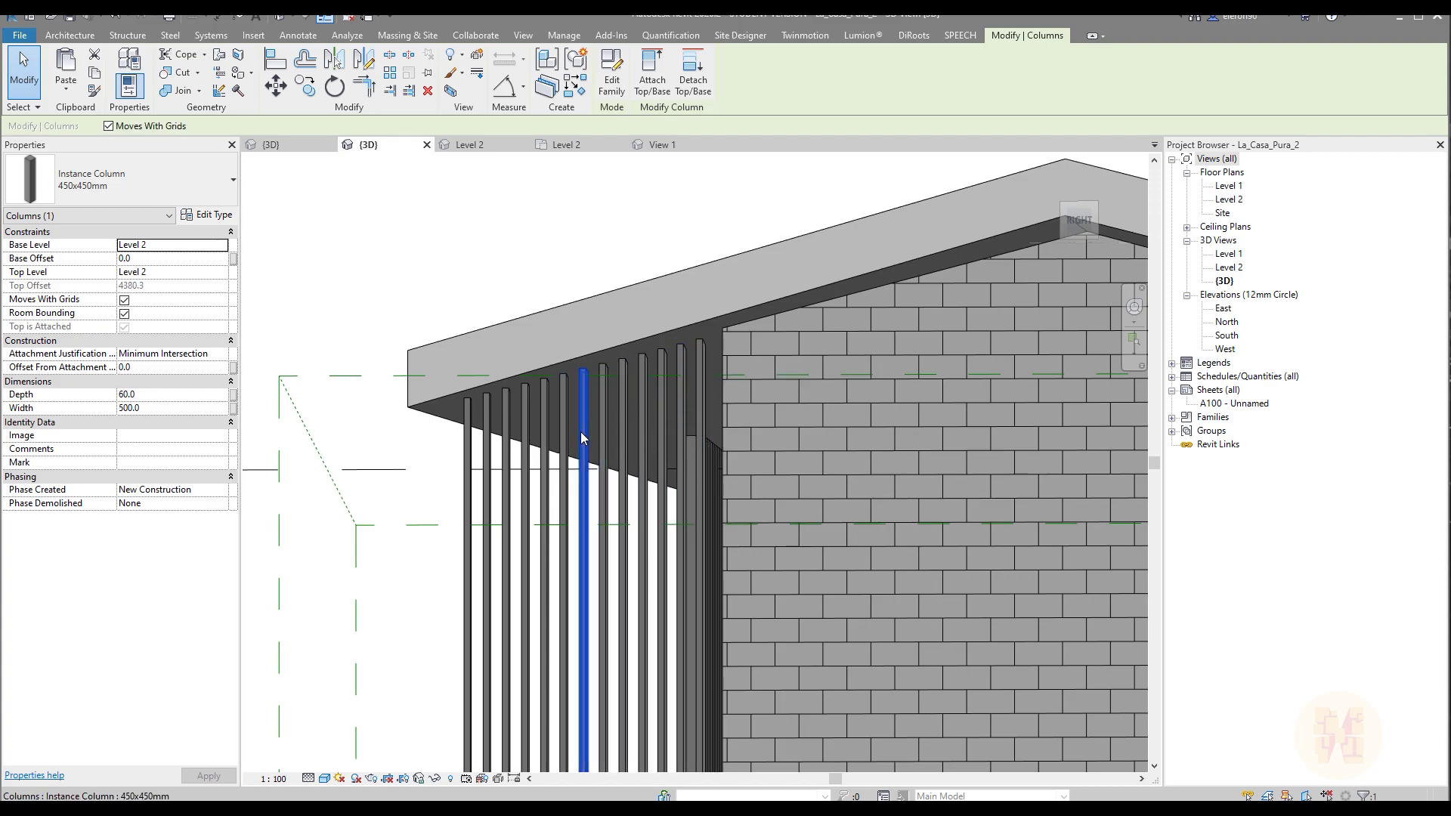
{"action": "scroll", "coordinate": [580, 433], "scroll_direction": "down", "scroll_amount": 5}
{"action": "key", "text": "Escape"}
{"action": "middle_click_drag", "start_coordinate": [579, 462], "coordinate": [756, 559], "text": "shift"}
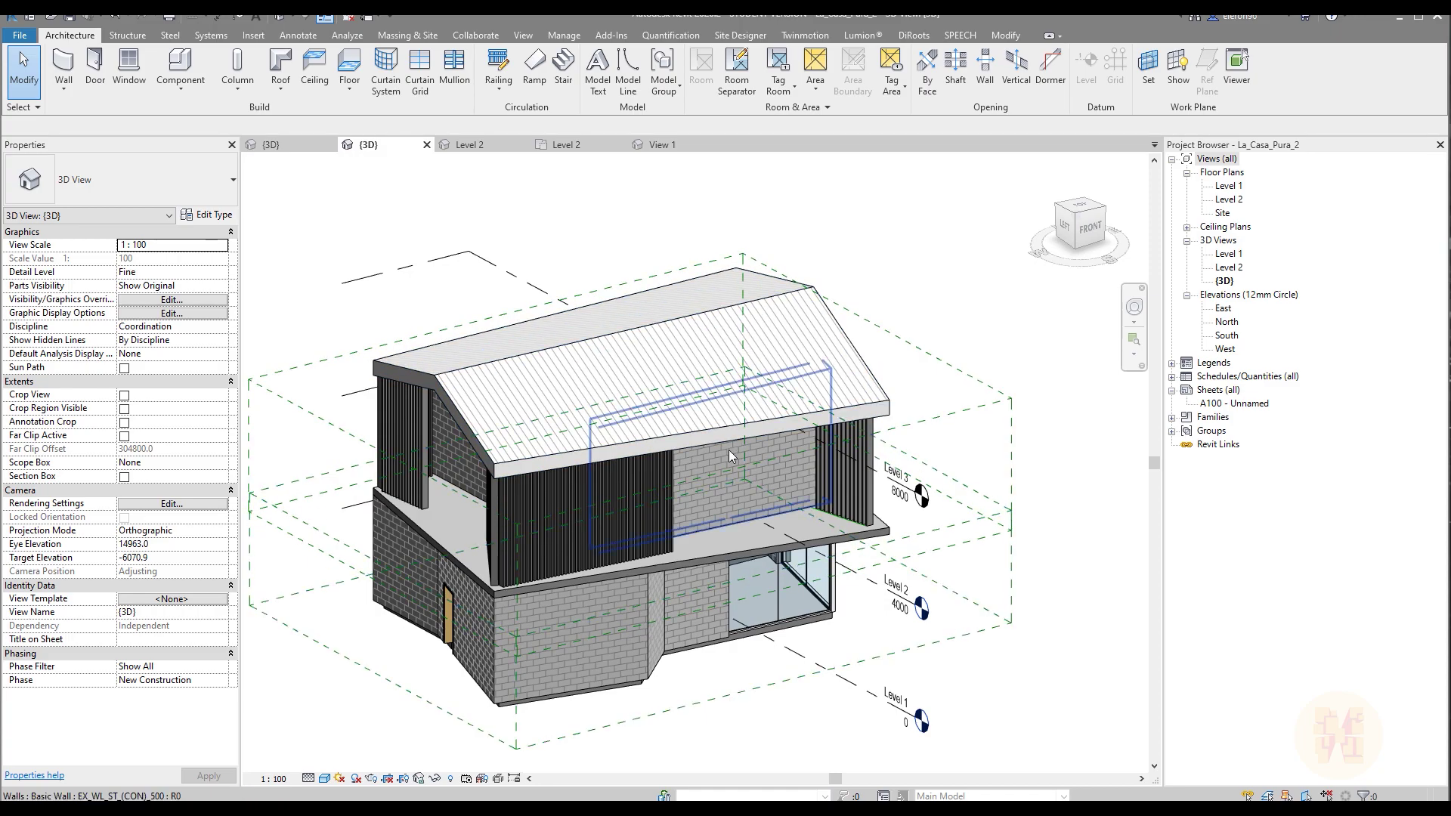
{"action": "middle_click_drag", "start_coordinate": [729, 451], "coordinate": [706, 583], "text": "shift"}
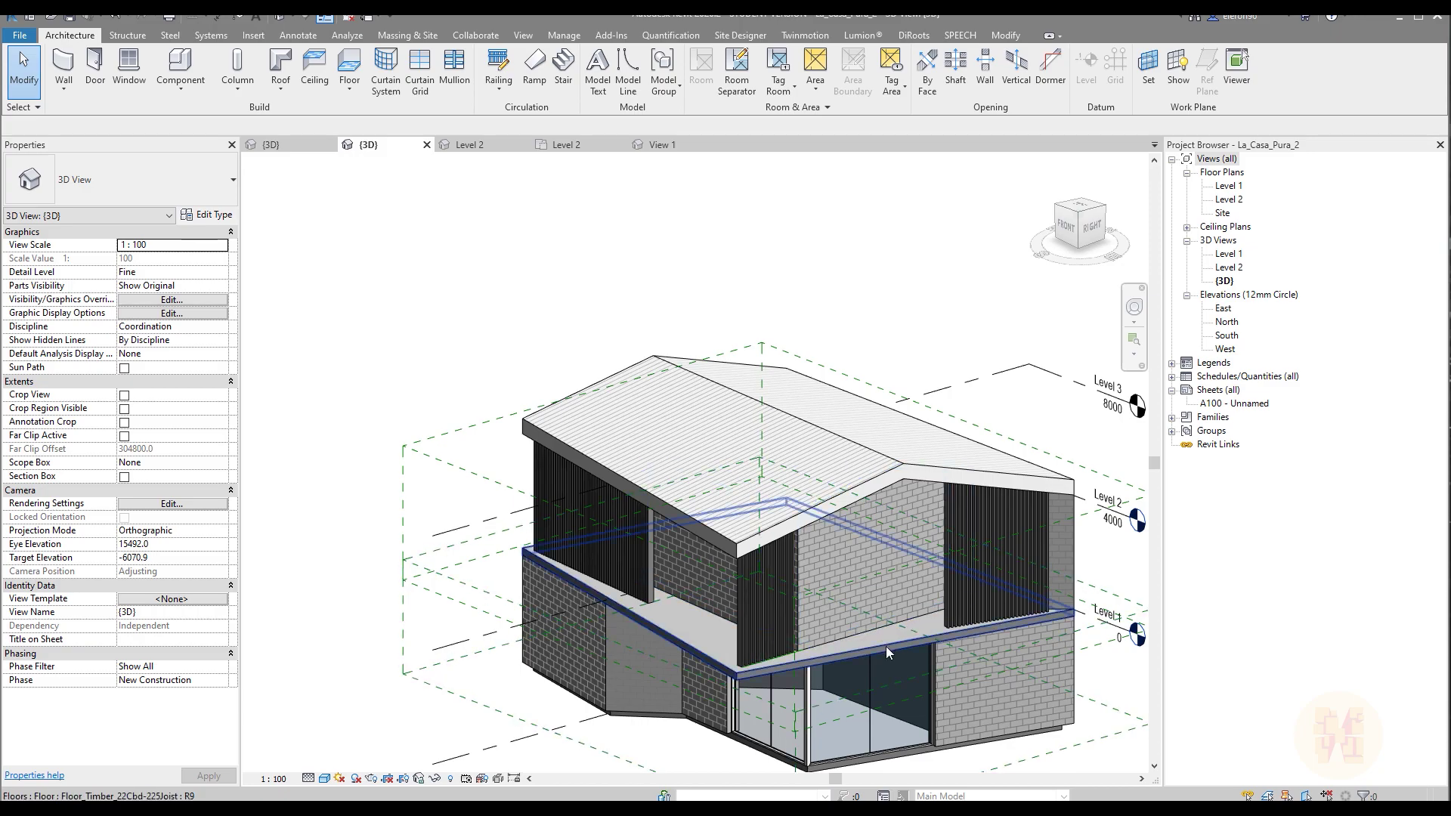
{"action": "middle_click_drag", "start_coordinate": [895, 662], "coordinate": [692, 588]}
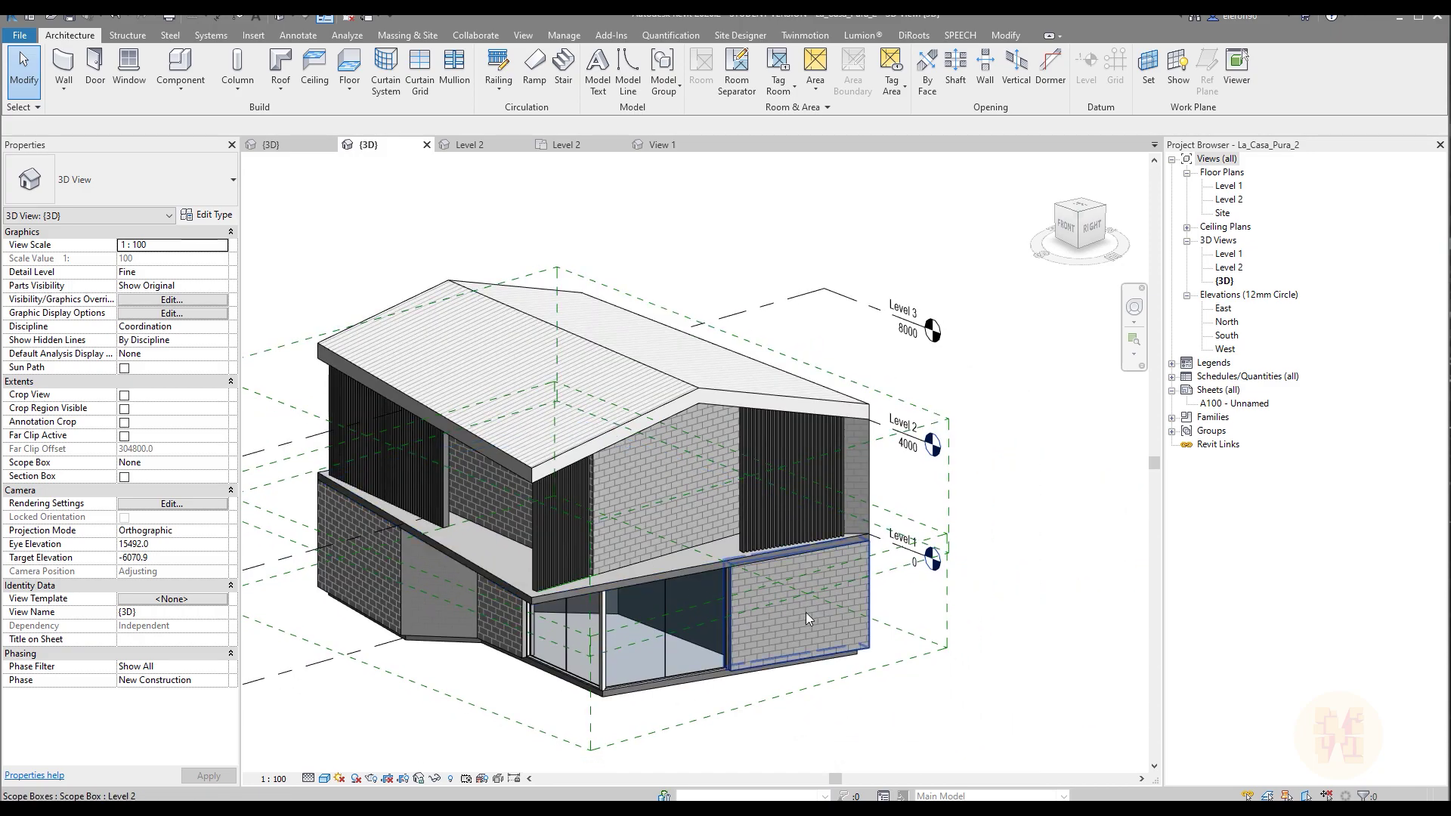